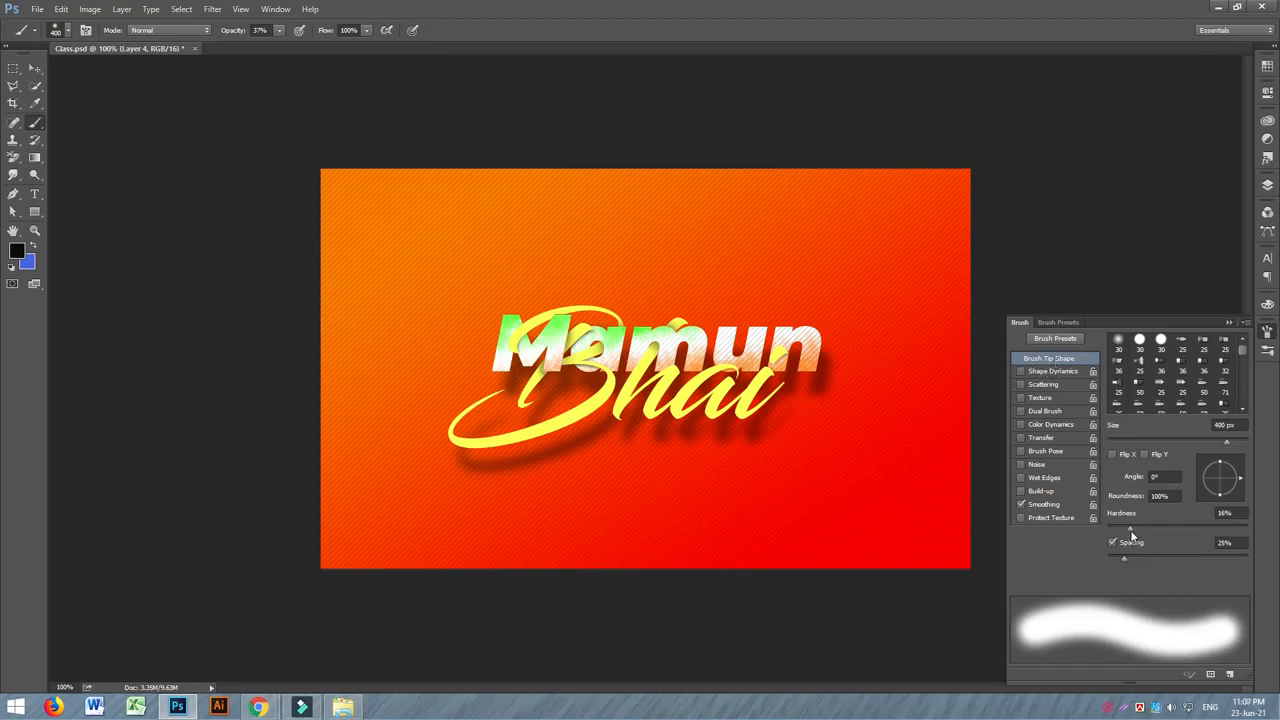
Set the brush tip to 100% hardness with wide spacing and enable Shape Dynamics with 100% size jitter, 14% minimum diameter and 0% angle jitter.
{"action": "mouse_move", "coordinate": [1145, 528]}
{"action": "left_mouse_down"}
{"action": "mouse_move", "coordinate": [1204, 527]}
{"action": "mouse_move", "coordinate": [1121, 527]}
{"action": "mouse_move", "coordinate": [1148, 527]}
{"action": "mouse_move", "coordinate": [1163, 555]}
{"action": "mouse_move", "coordinate": [1232, 555]}
{"action": "mouse_move", "coordinate": [1176, 555]}
{"action": "mouse_move", "coordinate": [1215, 544]}
{"action": "mouse_move", "coordinate": [1063, 523]}
{"action": "mouse_move", "coordinate": [1262, 518]}
{"action": "mouse_move", "coordinate": [1209, 514]}
{"action": "mouse_move", "coordinate": [1249, 517]}
{"action": "left_mouse_up"}
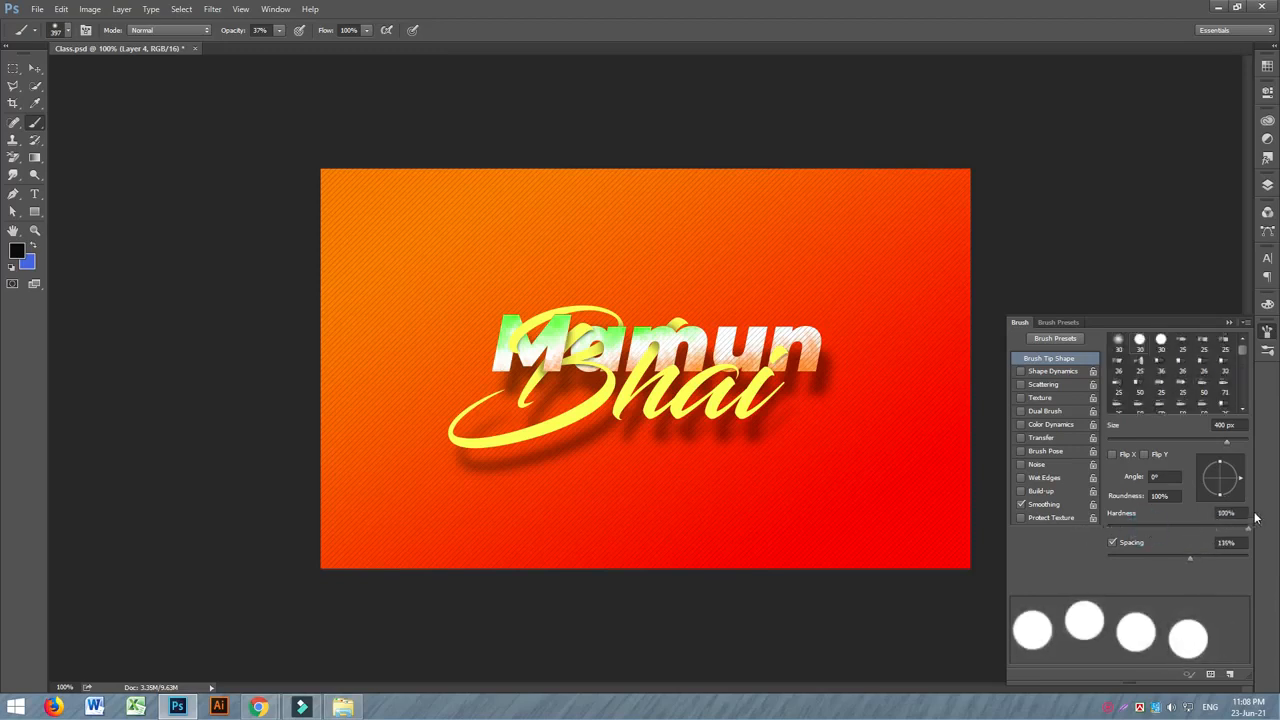
{"action": "left_click", "coordinate": [1040, 372]}
{"action": "mouse_move", "coordinate": [1107, 356]}
{"action": "left_mouse_down"}
{"action": "mouse_move", "coordinate": [1279, 361]}
{"action": "mouse_move", "coordinate": [1059, 361]}
{"action": "mouse_move", "coordinate": [1279, 383]}
{"action": "left_mouse_up"}
{"action": "mouse_move", "coordinate": [1107, 399]}
{"action": "left_mouse_down"}
{"action": "mouse_move", "coordinate": [1214, 400]}
{"action": "mouse_move", "coordinate": [1084, 406]}
{"action": "mouse_move", "coordinate": [1127, 408]}
{"action": "left_mouse_up"}
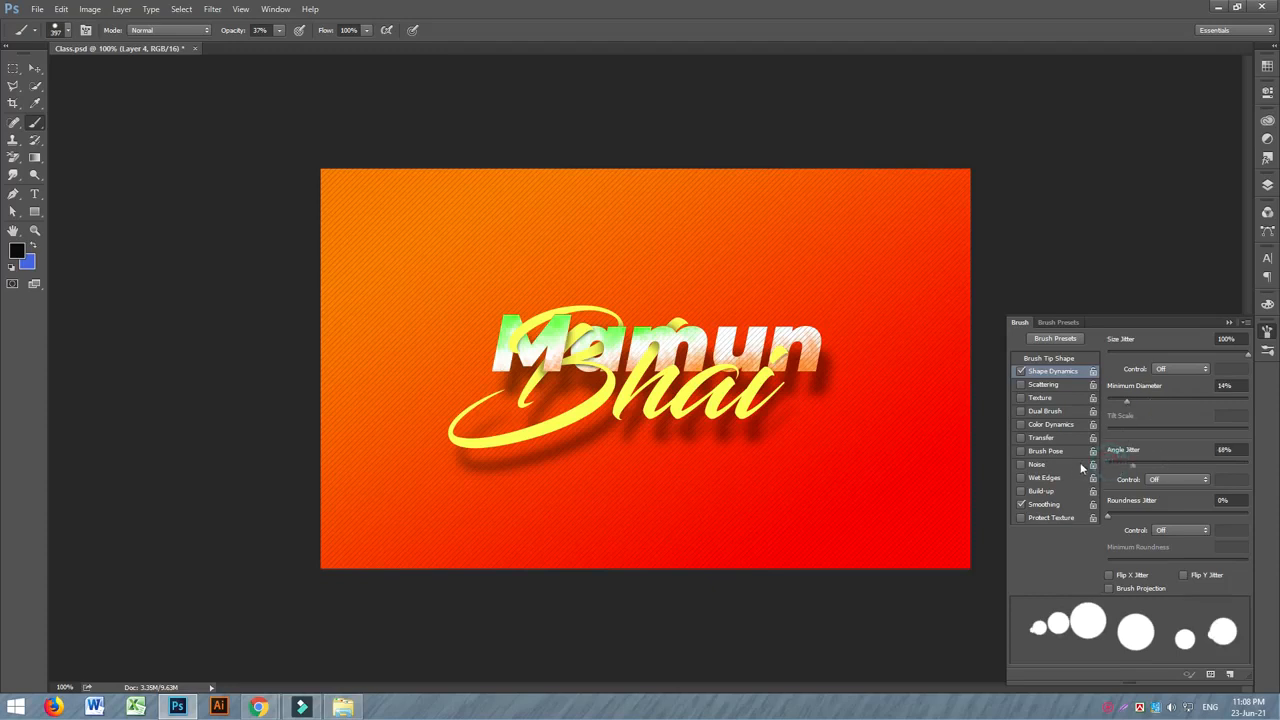
{"action": "mouse_move", "coordinate": [1108, 518]}
{"action": "left_mouse_down"}
{"action": "mouse_move", "coordinate": [1179, 506]}
{"action": "mouse_move", "coordinate": [1123, 506]}
{"action": "mouse_move", "coordinate": [1077, 528]}
{"action": "left_mouse_up"}
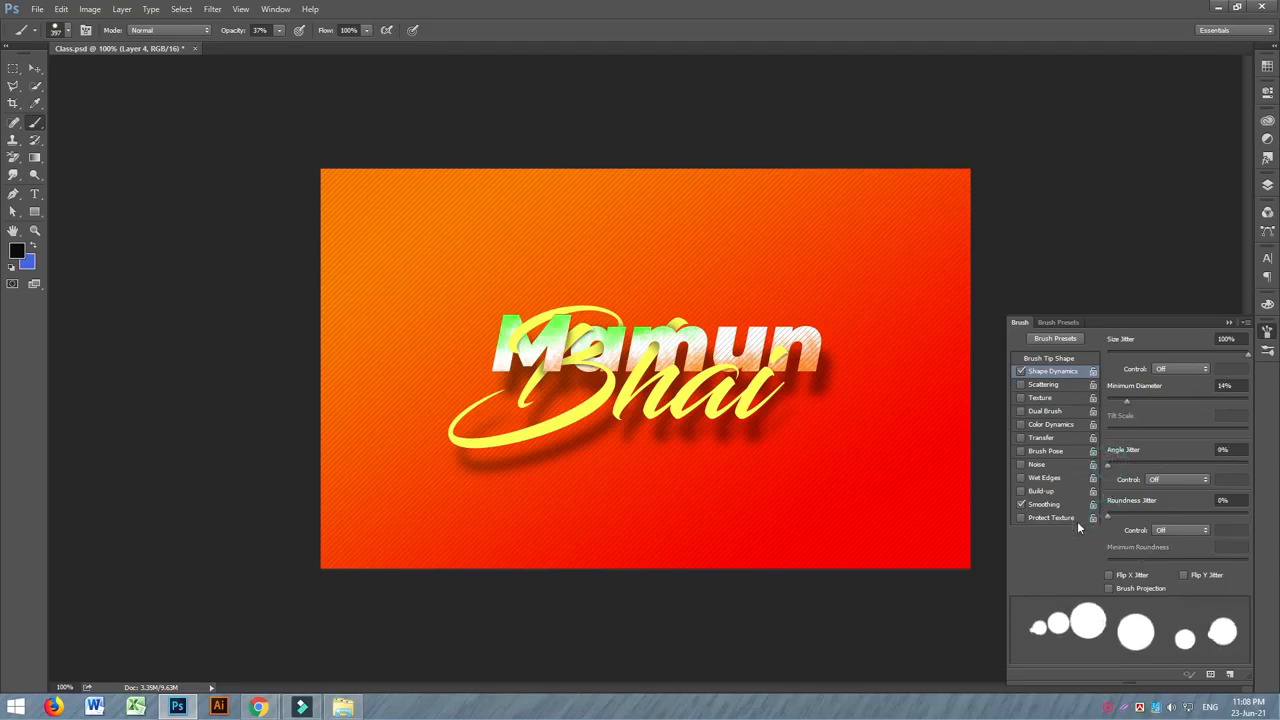
Enable Scattering for the brush with scatter 550%, count 1 and count jitter 44%.
{"action": "left_click", "coordinate": [1046, 386]}
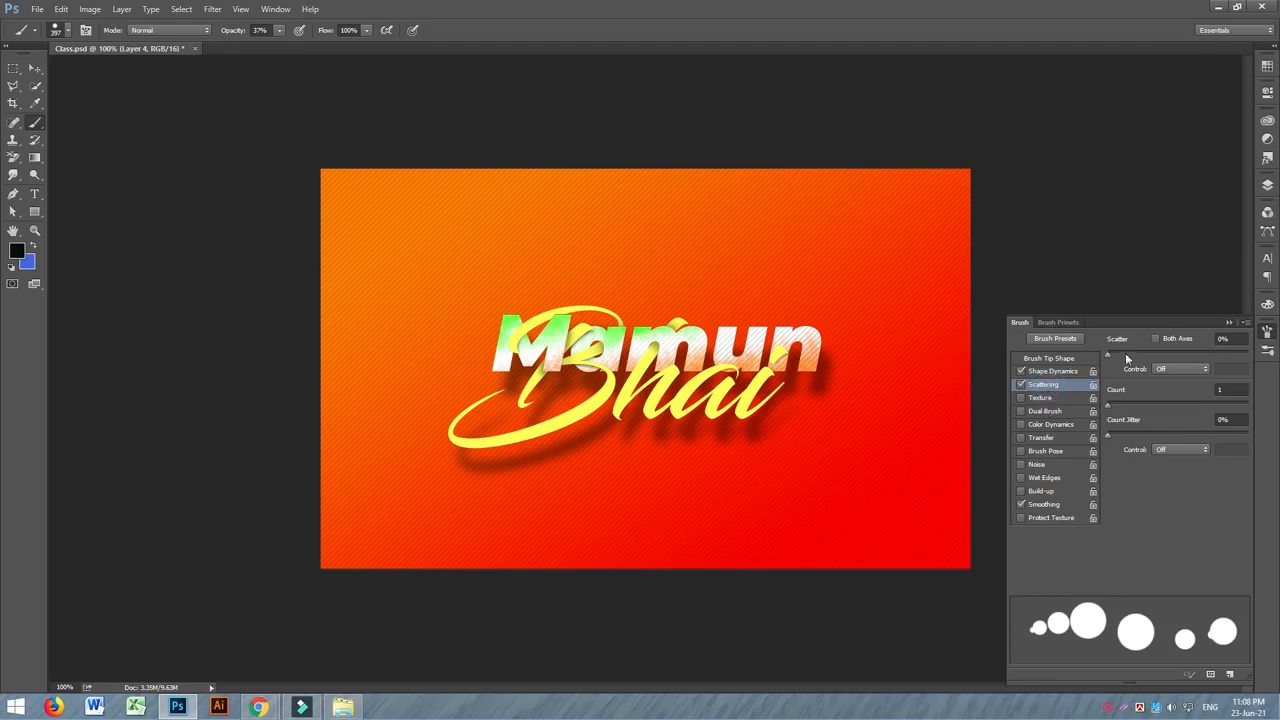
{"action": "mouse_move", "coordinate": [1119, 356]}
{"action": "left_mouse_down"}
{"action": "mouse_move", "coordinate": [1203, 358]}
{"action": "mouse_move", "coordinate": [1184, 355]}
{"action": "left_mouse_up"}
{"action": "left_click_drag", "start_coordinate": [1108, 405], "coordinate": [1173, 437]}
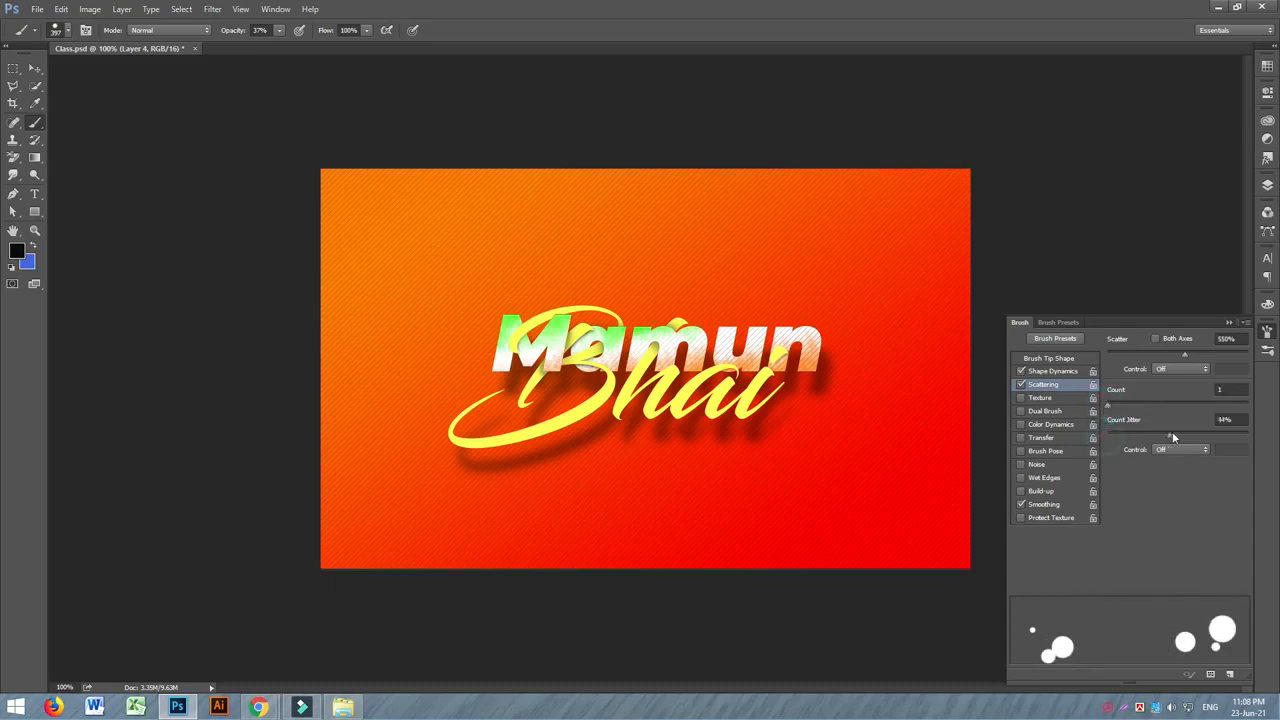
{"action": "left_click_drag", "start_coordinate": [1109, 410], "coordinate": [1111, 409]}
Enable Transfer for the brush with both opacity jitter and flow jitter at 100%, and collapse the brush settings.
{"action": "left_click", "coordinate": [1040, 442]}
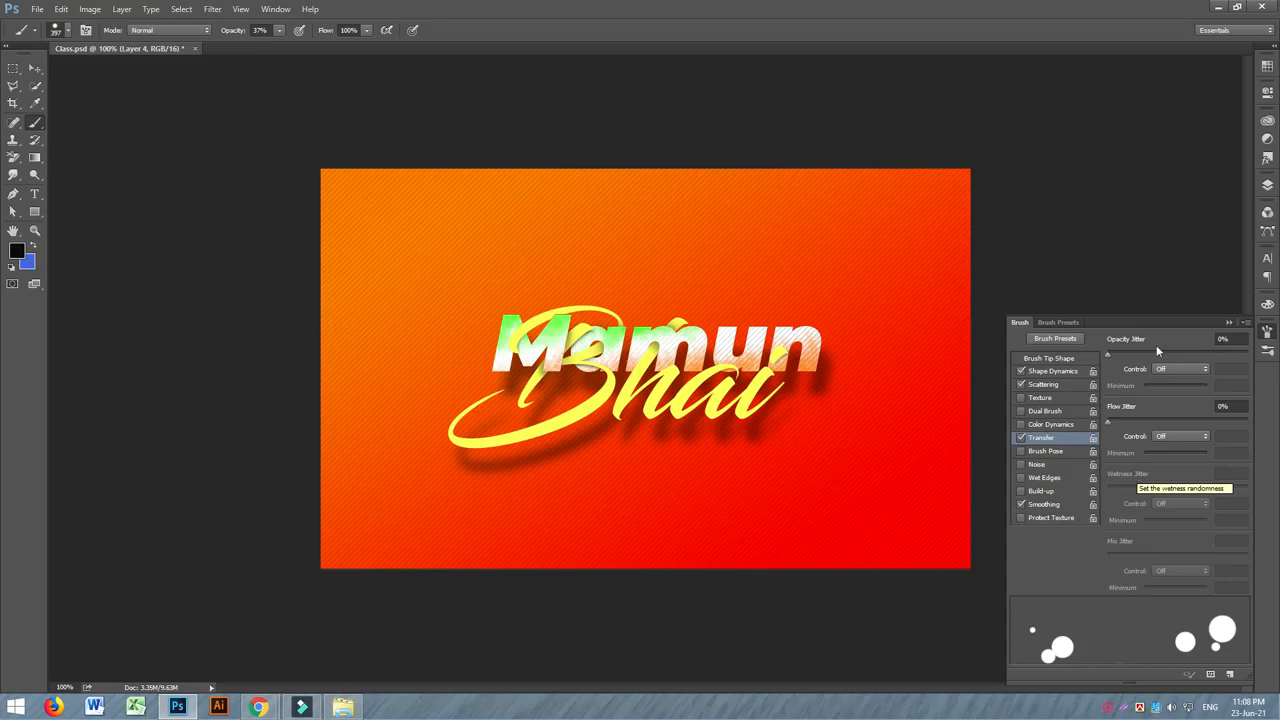
{"action": "left_click_drag", "start_coordinate": [1110, 355], "coordinate": [1264, 357]}
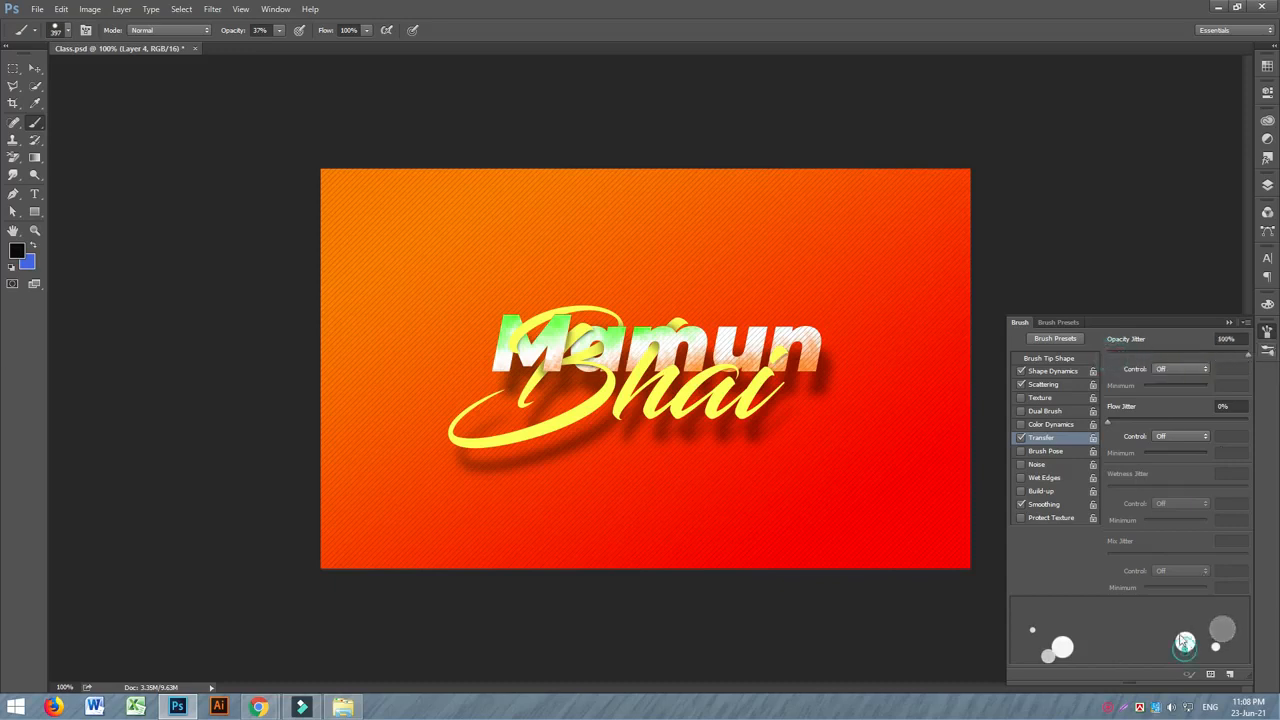
{"action": "left_click_drag", "start_coordinate": [1108, 420], "coordinate": [1252, 428]}
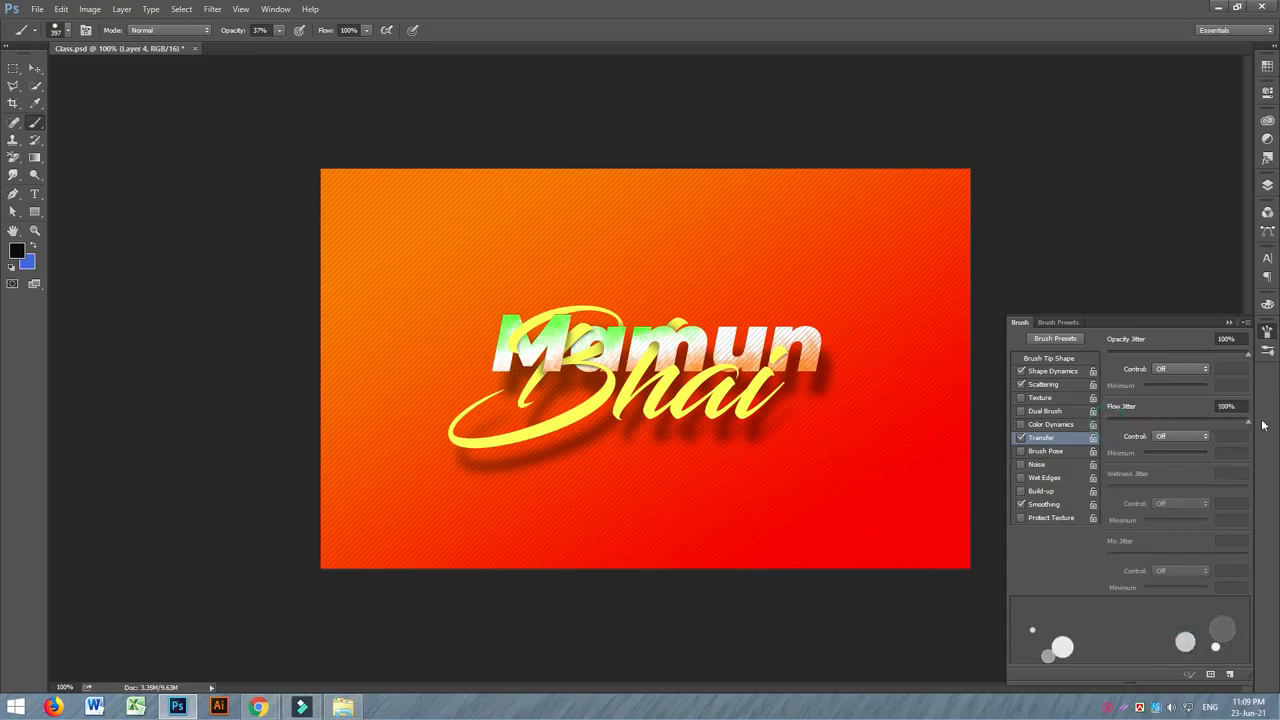
{"action": "left_click", "coordinate": [1229, 322]}
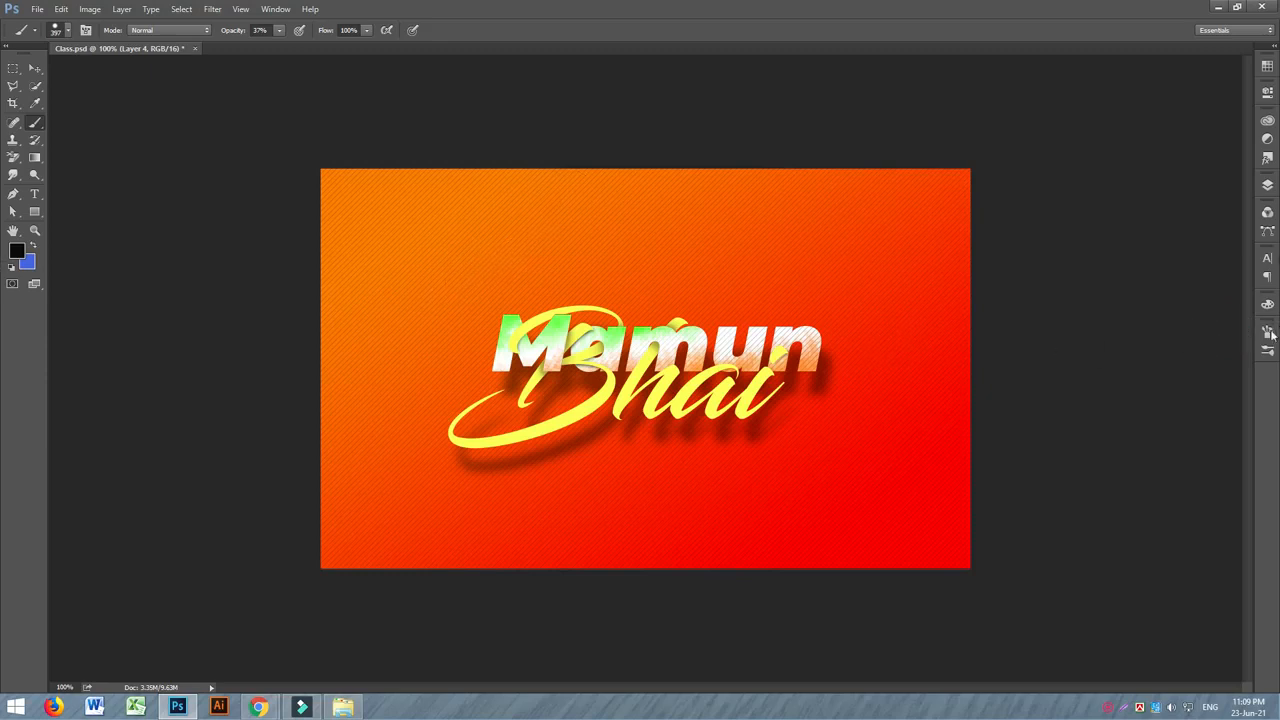
Set the foreground color to a lighter tint of the orange sampled from the upper part of the background.
{"action": "left_click", "coordinate": [1267, 186]}
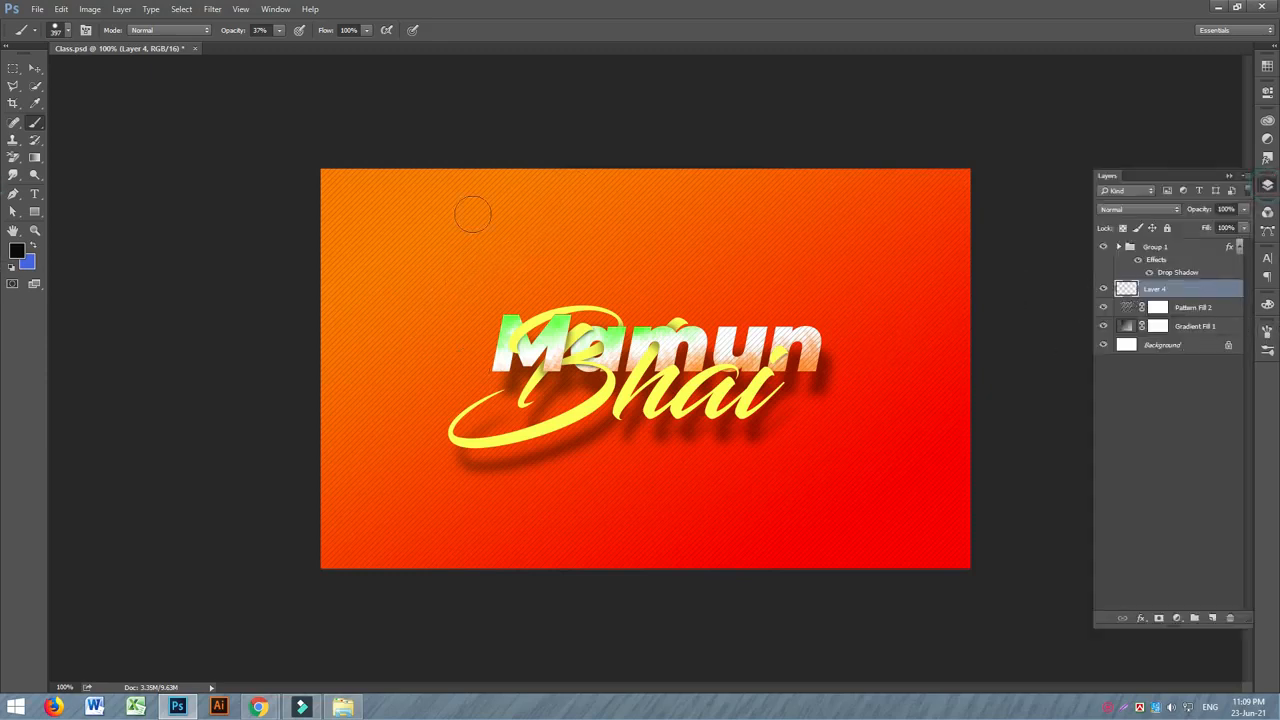
{"action": "left_click", "coordinate": [17, 251]}
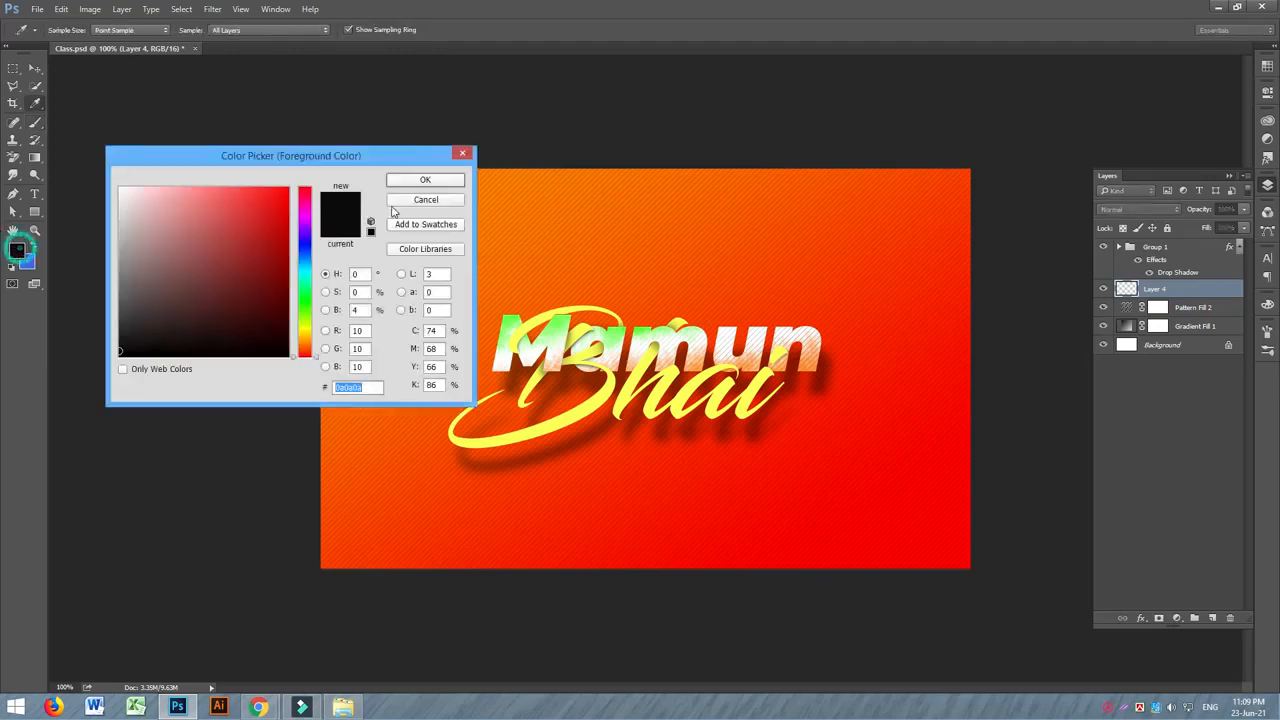
{"action": "left_click", "coordinate": [540, 188]}
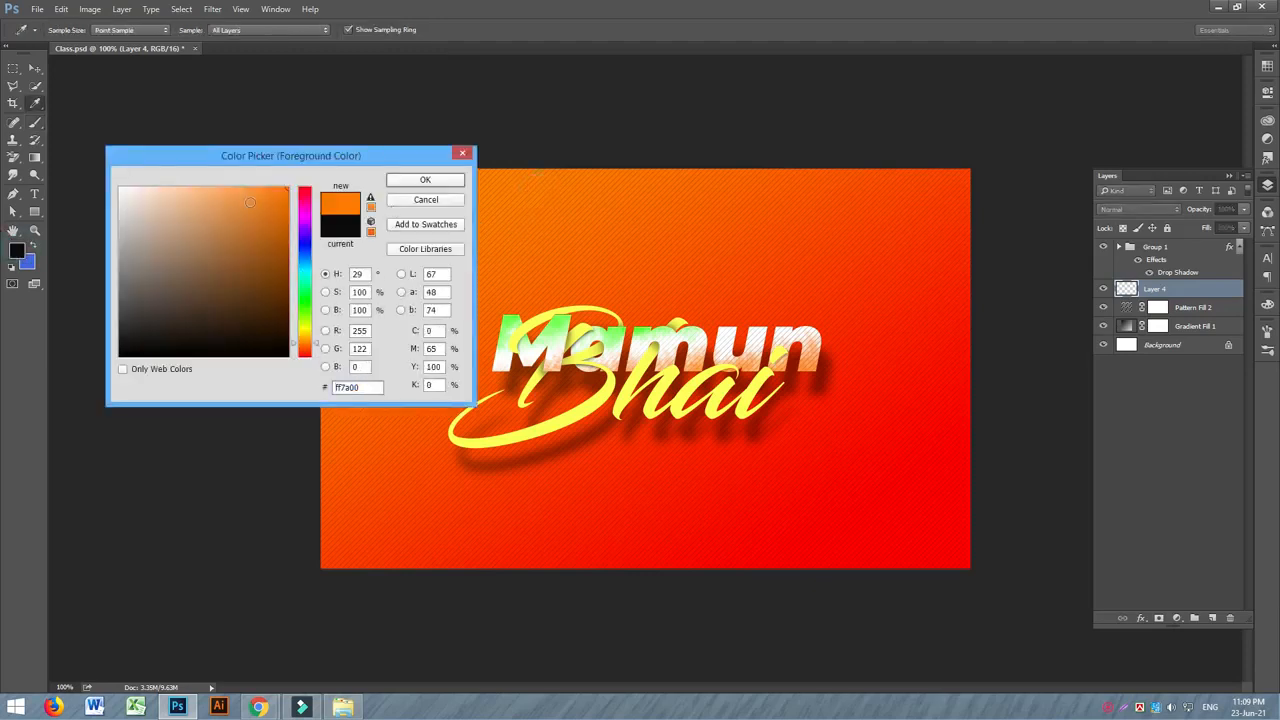
{"action": "left_click", "coordinate": [248, 188]}
{"action": "left_click", "coordinate": [425, 180]}
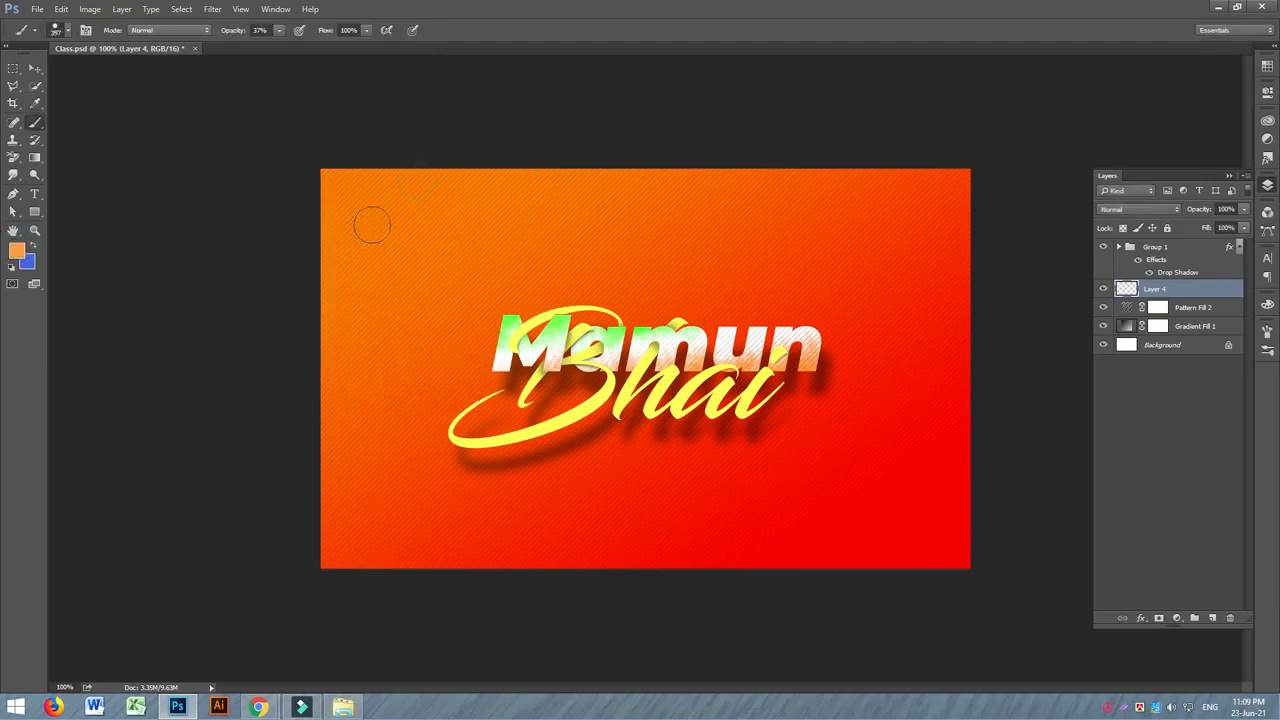
Enlarge the brush and stamp big translucent orange circles on Layer 4 in the upper-left area of the artwork.
{"action": "left_click", "coordinate": [383, 198]}
{"action": "key", "text": "bracketright"}
{"action": "key", "text": "bracketright"}
{"action": "key", "text": "bracketright"}
{"action": "key", "text": "bracketright"}
{"action": "key", "text": "bracketright"}
{"action": "key", "text": "bracketright"}
{"action": "key", "text": "bracketright"}
{"action": "key", "text": "bracketright"}
{"action": "left_click", "coordinate": [471, 212]}
{"action": "key", "text": "bracketright"}
{"action": "key", "text": "bracketright"}
{"action": "key", "text": "bracketright"}
{"action": "left_click", "coordinate": [448, 195]}
Shrink the brush and stamp small translucent orange circles around the large ones and above the lettering.
{"action": "key", "text": "bracketleft"}
{"action": "key", "text": "bracketleft"}
{"action": "key", "text": "bracketleft"}
{"action": "key", "text": "bracketleft"}
{"action": "key", "text": "bracketleft"}
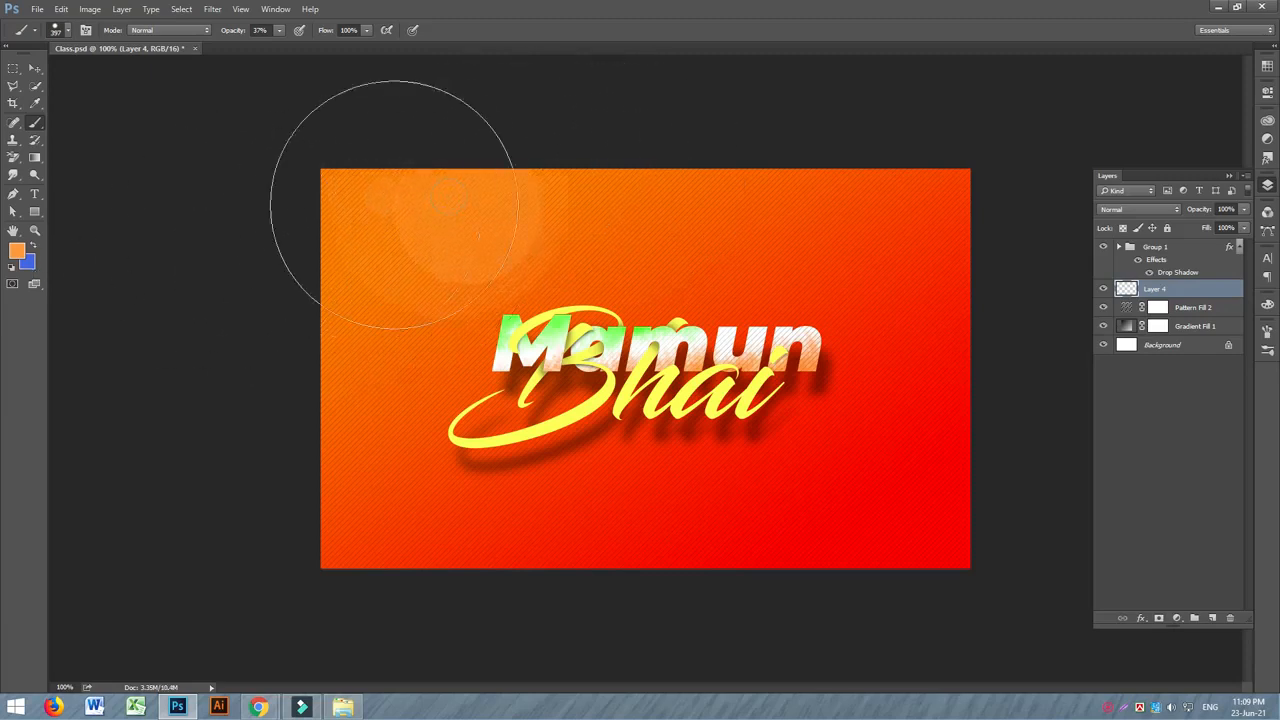
{"action": "key", "text": "bracketleft"}
{"action": "key", "text": "bracketleft"}
{"action": "key", "text": "bracketleft"}
{"action": "key", "text": "bracketleft"}
{"action": "key", "text": "bracketleft"}
{"action": "left_click", "coordinate": [609, 222]}
{"action": "left_click", "coordinate": [685, 267]}
{"action": "key", "text": "bracketleft"}
{"action": "key", "text": "bracketleft"}
{"action": "left_click", "coordinate": [801, 198]}
{"action": "left_click", "coordinate": [439, 271]}
{"action": "left_click", "coordinate": [381, 362]}
{"action": "left_click", "coordinate": [364, 323]}
{"action": "left_click", "coordinate": [466, 248]}
{"action": "left_click", "coordinate": [375, 216]}
{"action": "key", "text": "bracketright"}
{"action": "key", "text": "bracketright"}
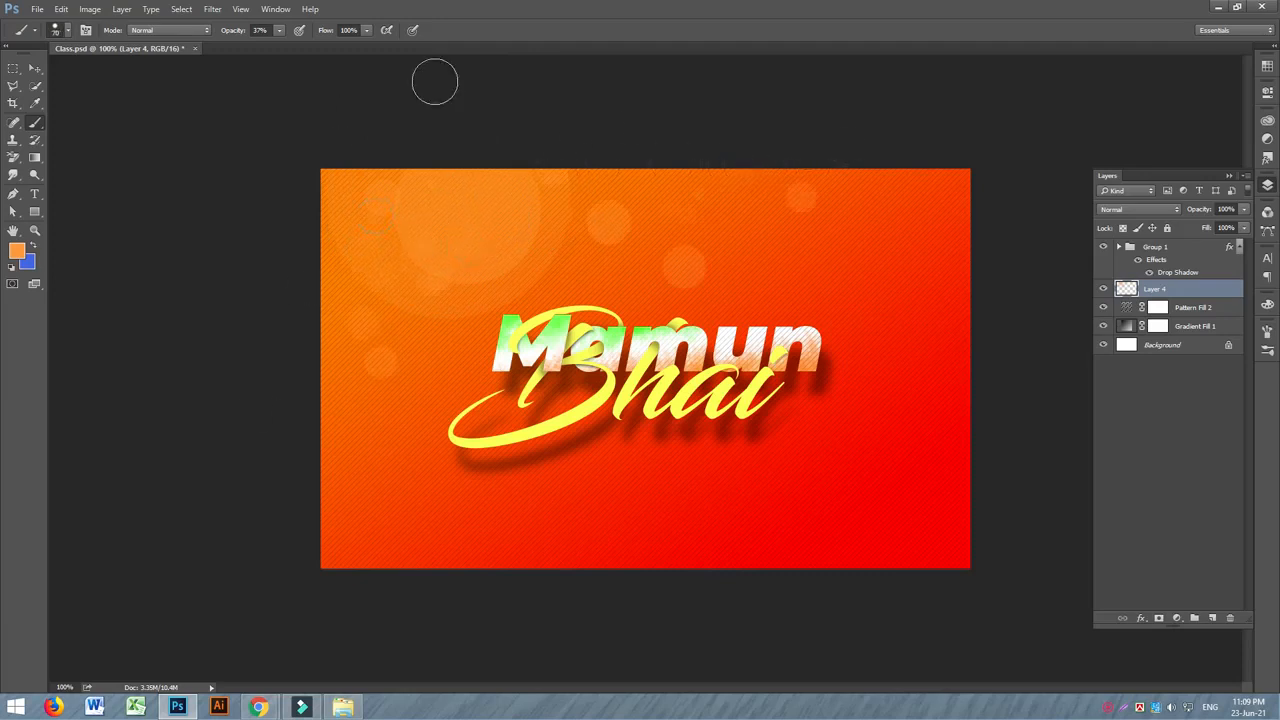
Paint scattered pale peach circles in color ffe2c7 across the upper half of the artwork on Layer 4.
{"action": "left_click", "coordinate": [17, 251]}
{"action": "left_click_drag", "start_coordinate": [196, 198], "coordinate": [155, 176]}
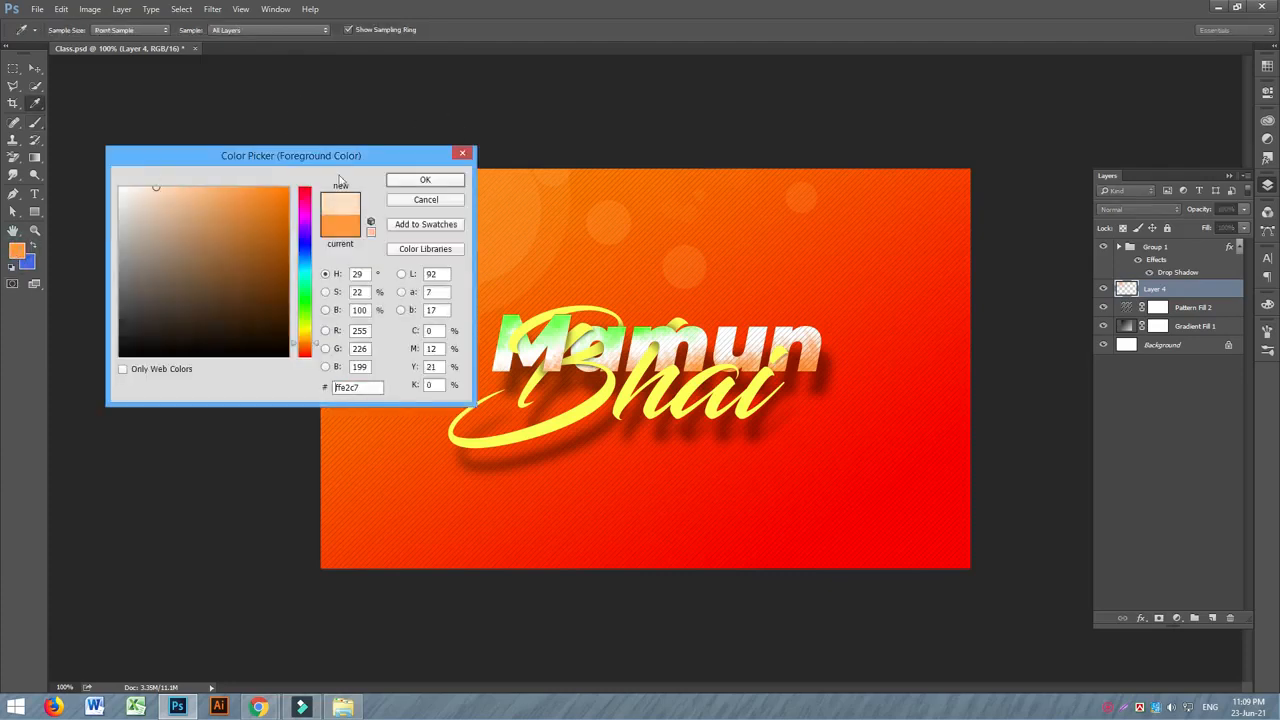
{"action": "left_click", "coordinate": [443, 179]}
{"action": "left_click", "coordinate": [637, 171]}
{"action": "left_click", "coordinate": [552, 248]}
{"action": "left_click", "coordinate": [477, 349]}
{"action": "left_click", "coordinate": [372, 248]}
{"action": "left_click", "coordinate": [346, 255]}
{"action": "mouse_move", "coordinate": [466, 246]}
{"action": "left_mouse_down"}
{"action": "mouse_move", "coordinate": [857, 167]}
{"action": "mouse_move", "coordinate": [640, 246]}
{"action": "mouse_move", "coordinate": [1081, 220]}
{"action": "mouse_move", "coordinate": [944, 240]}
{"action": "mouse_move", "coordinate": [361, 398]}
{"action": "left_mouse_up"}
{"action": "left_click", "coordinate": [361, 398]}
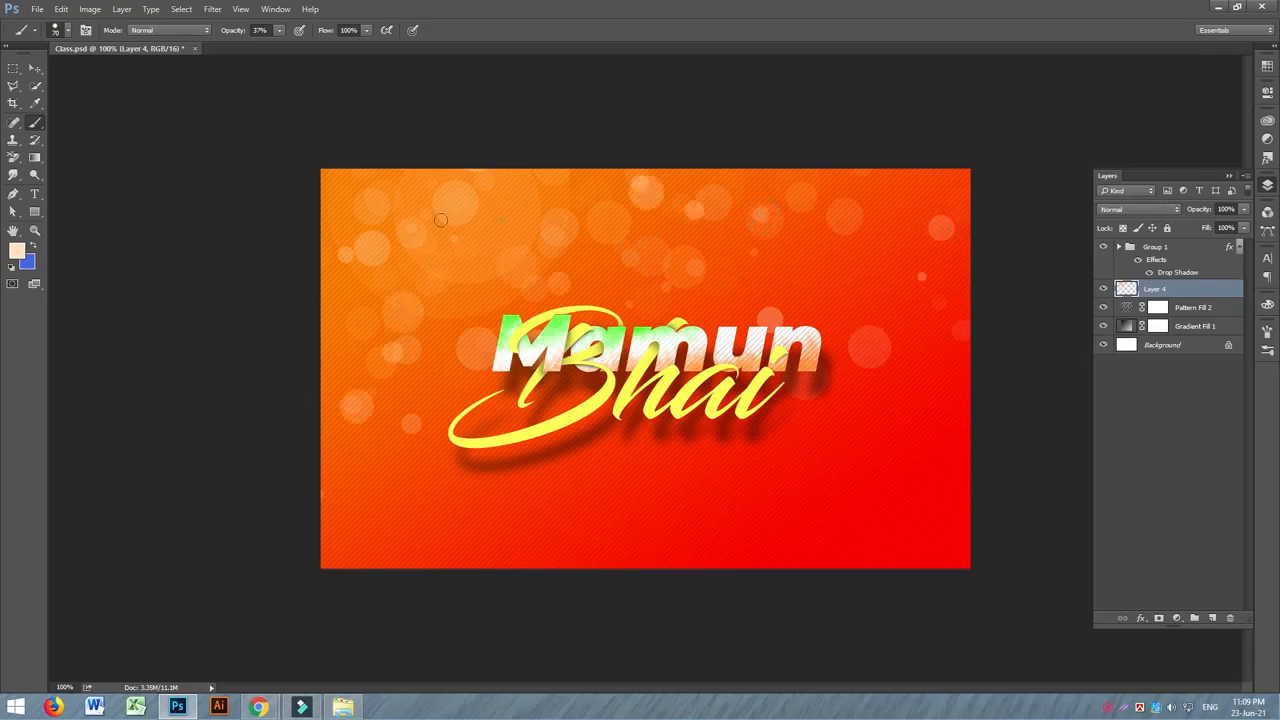
{"action": "left_click", "coordinate": [411, 324]}
{"action": "left_click", "coordinate": [351, 179]}
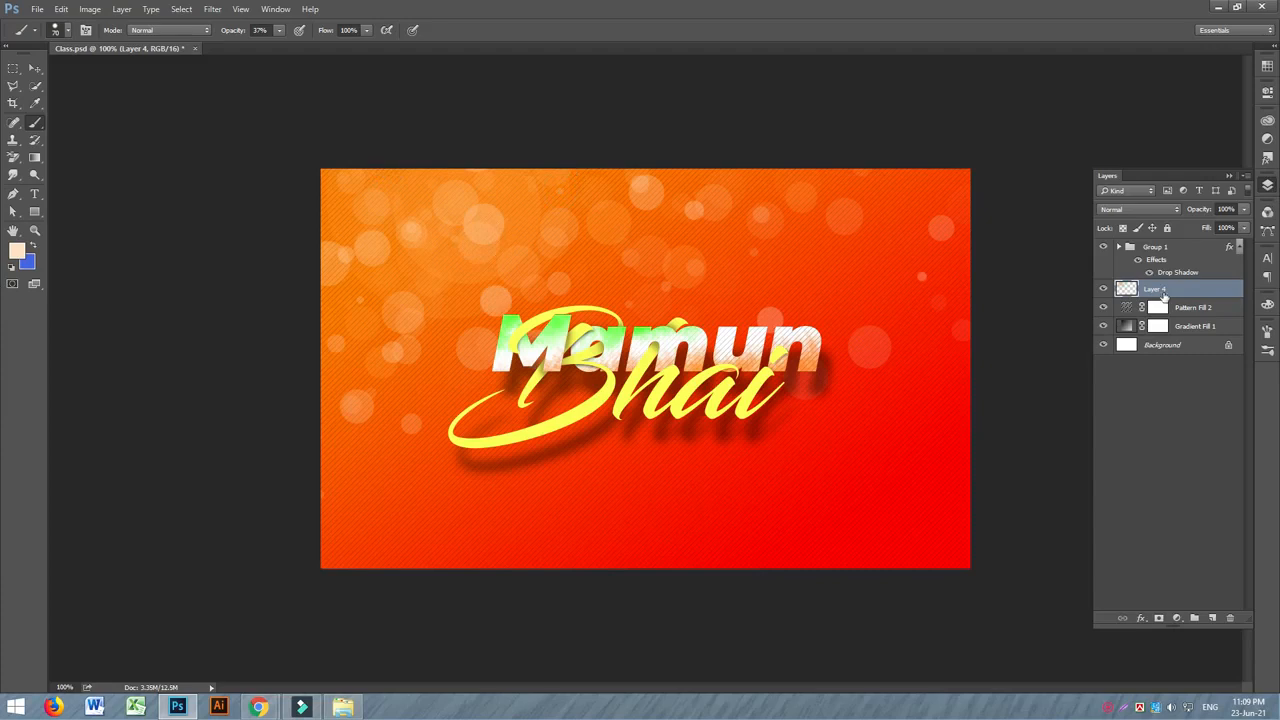
Apply a slight Gaussian Blur to the circles on Layer 4 and return to the Brush tool.
{"action": "left_click", "coordinate": [212, 9]}
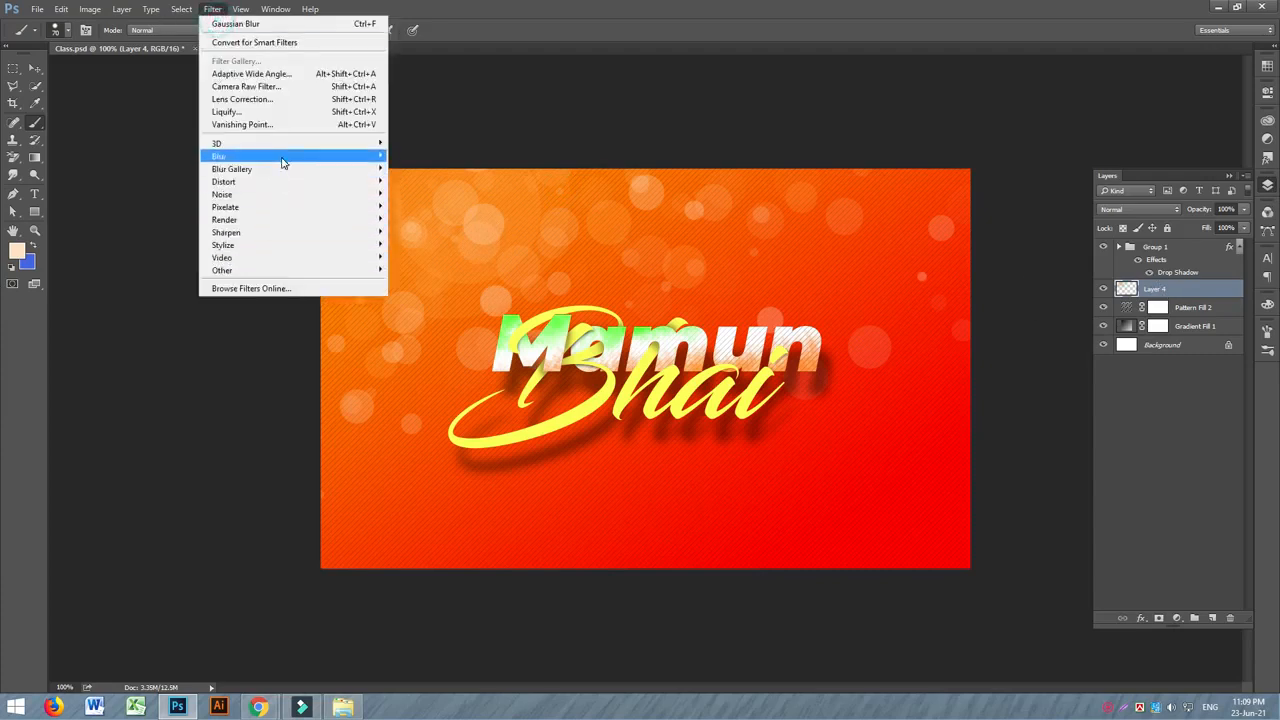
{"action": "mouse_move", "coordinate": [286, 160]}
{"action": "left_click", "coordinate": [447, 207]}
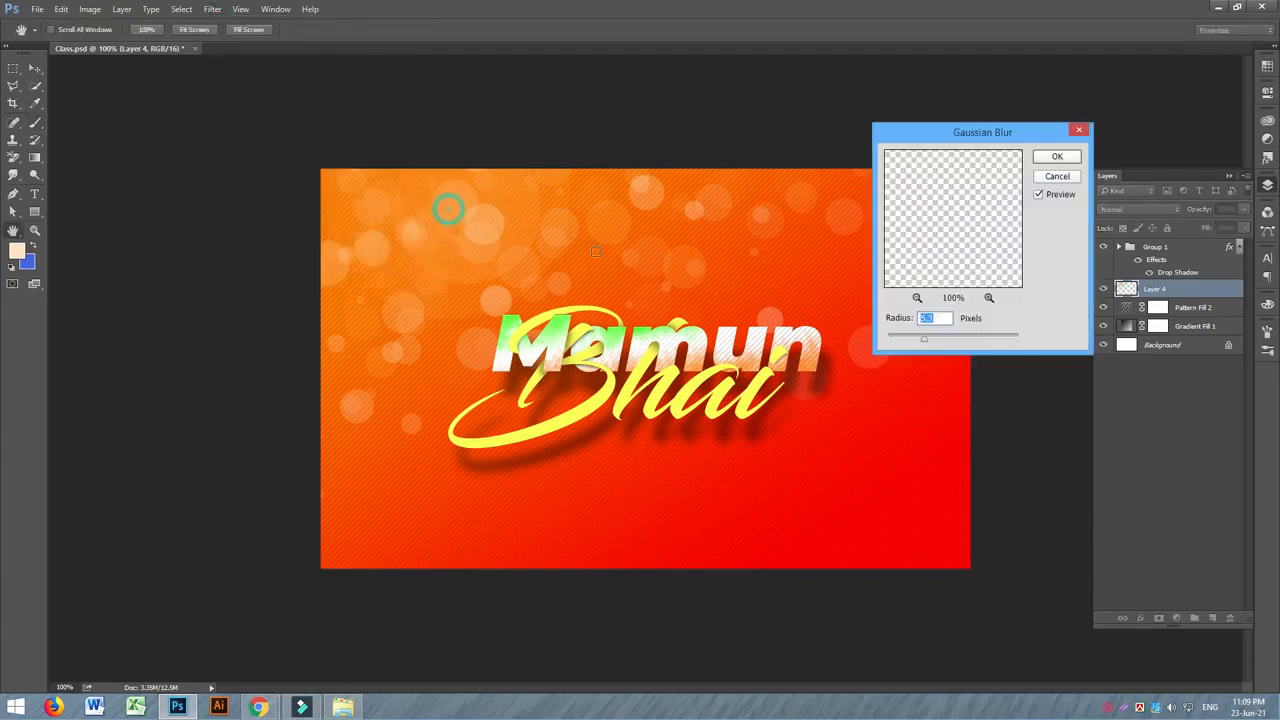
{"action": "left_click_drag", "start_coordinate": [923, 338], "coordinate": [933, 342]}
{"action": "left_click", "coordinate": [1056, 157]}
{"action": "key", "text": "b"}
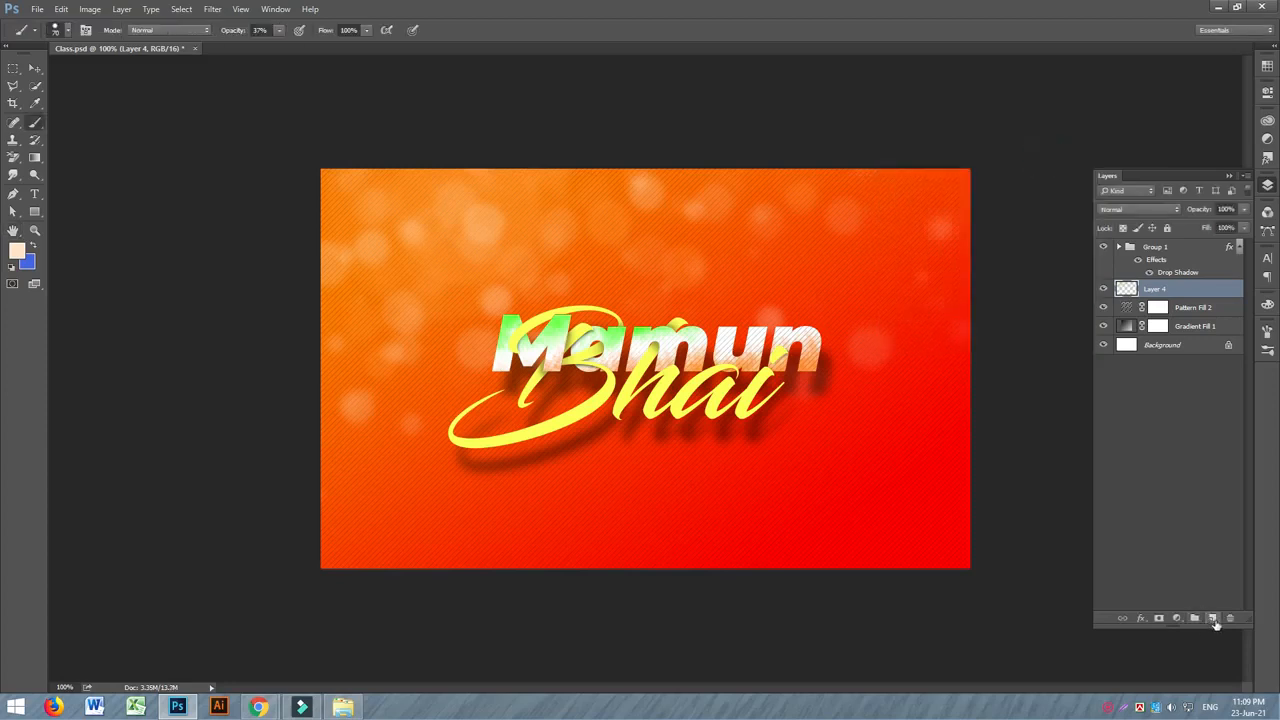
Add a new layer above Layer 4 and set the foreground color to fff0e3.
{"action": "left_click", "coordinate": [1212, 617]}
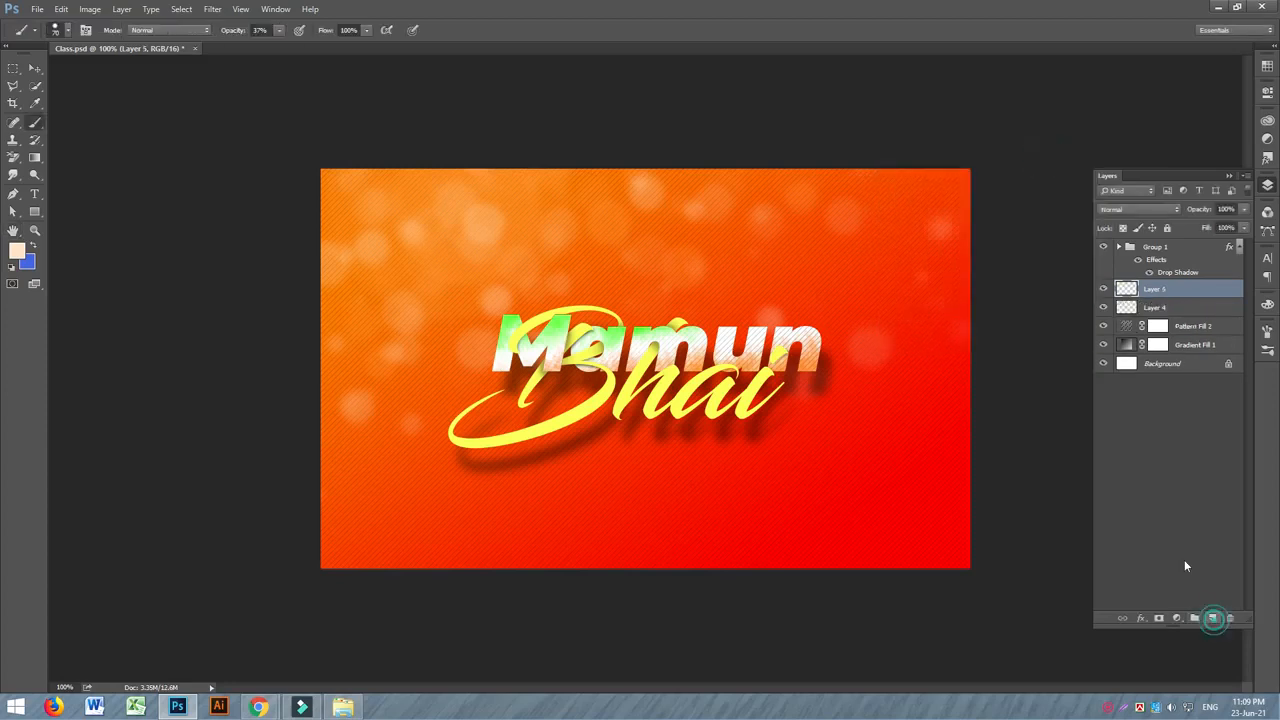
{"action": "left_click", "coordinate": [18, 252]}
{"action": "left_click", "coordinate": [129, 186]}
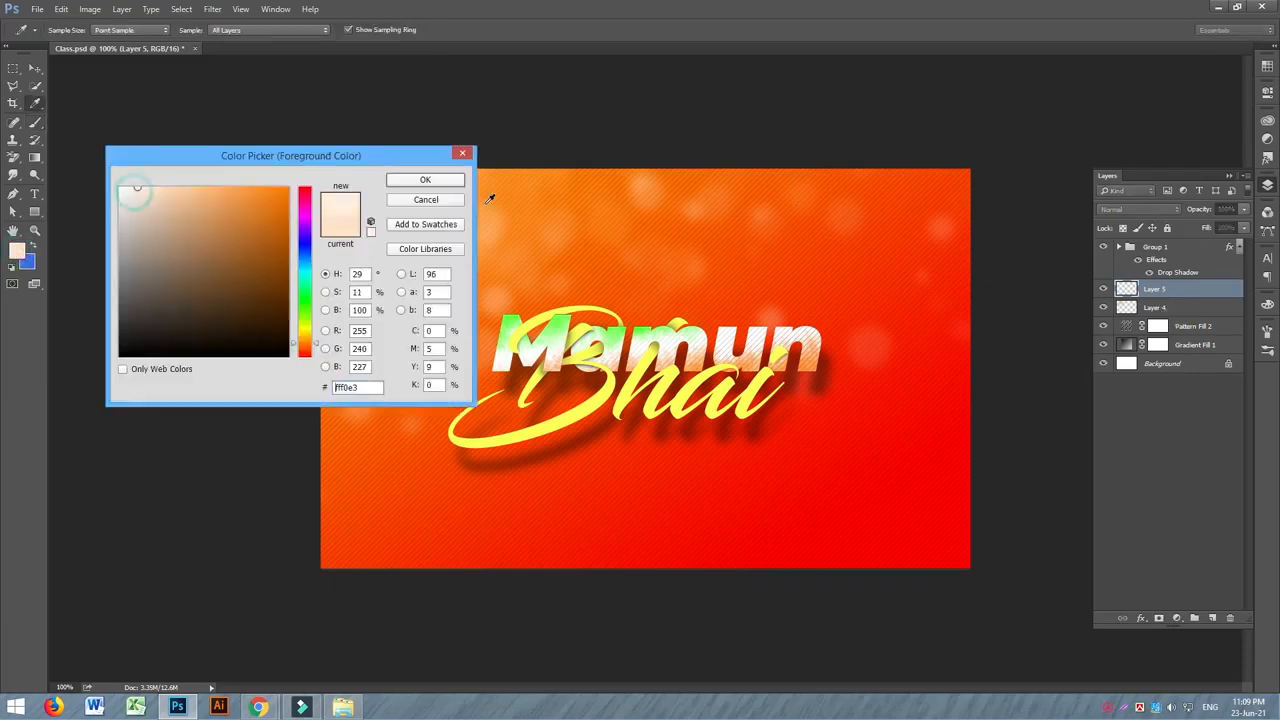
{"action": "left_click", "coordinate": [450, 178]}
Stamp sharp cream circles at 37% brush opacity along the artwork's top and left edges on Layer 5.
{"action": "left_click", "coordinate": [448, 170]}
{"action": "left_click", "coordinate": [388, 158]}
{"action": "left_click", "coordinate": [529, 206]}
{"action": "left_click", "coordinate": [593, 186]}
{"action": "left_click", "coordinate": [718, 216]}
{"action": "left_click", "coordinate": [616, 208]}
{"action": "left_click", "coordinate": [423, 232]}
{"action": "left_click", "coordinate": [356, 384]}
{"action": "left_click", "coordinate": [371, 258]}
{"action": "left_click", "coordinate": [373, 313]}
{"action": "left_click", "coordinate": [286, 373]}
{"action": "left_click", "coordinate": [281, 334]}
{"action": "left_click", "coordinate": [541, 251]}
{"action": "left_click", "coordinate": [765, 210]}
{"action": "left_click", "coordinate": [922, 187]}
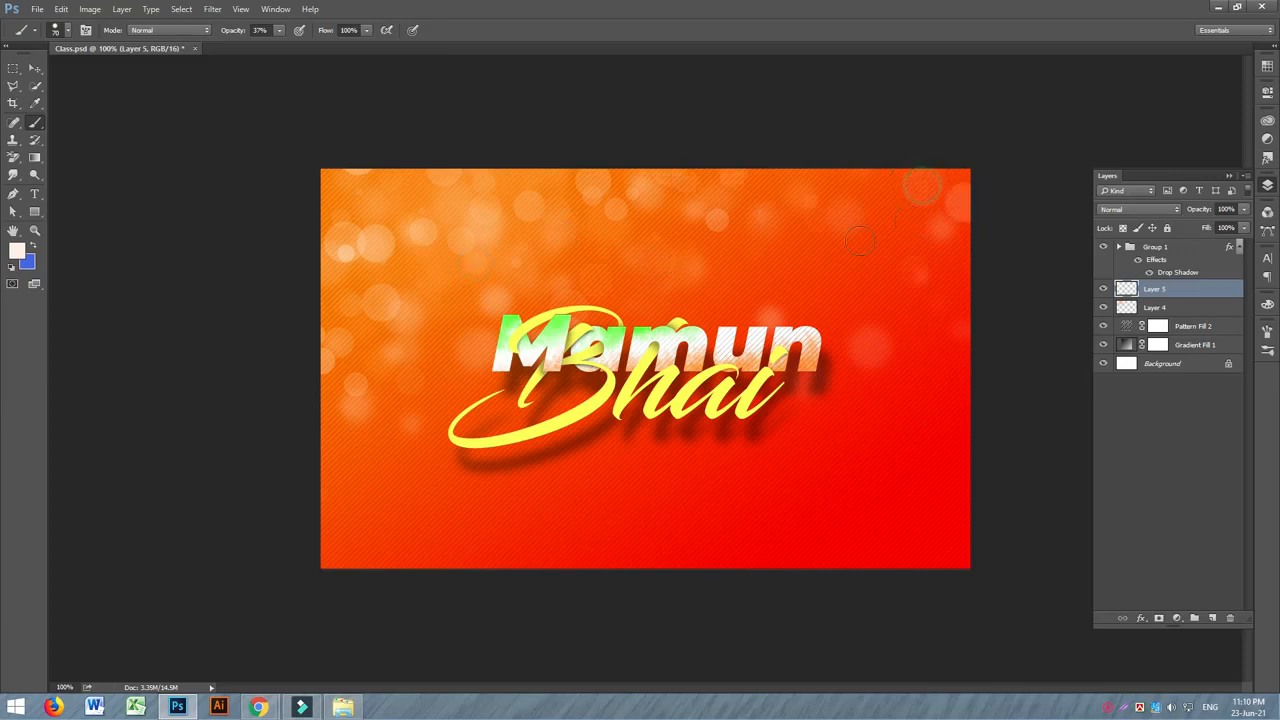
{"action": "left_click", "coordinate": [778, 284]}
{"action": "left_click", "coordinate": [736, 183]}
{"action": "left_click", "coordinate": [511, 180]}
{"action": "left_click", "coordinate": [348, 182]}
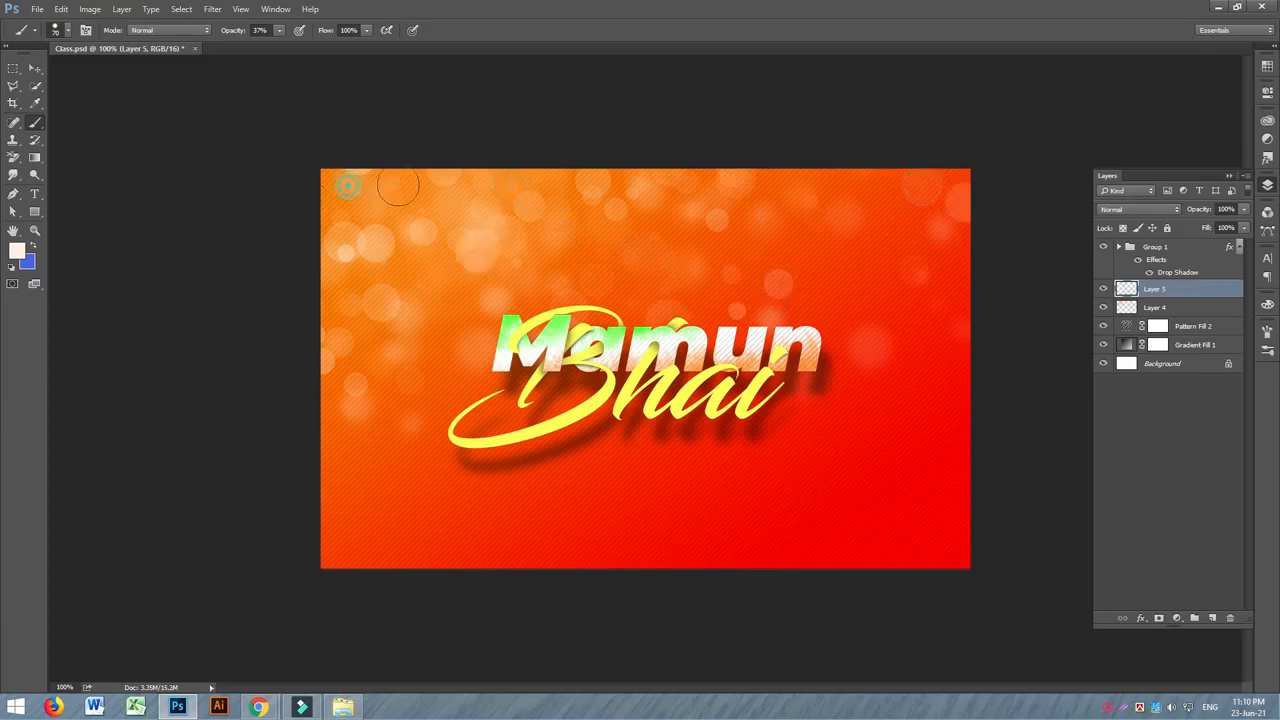
{"action": "left_click", "coordinate": [363, 203]}
{"action": "left_click", "coordinate": [368, 176]}
{"action": "left_click", "coordinate": [474, 171]}
{"action": "left_click", "coordinate": [454, 271]}
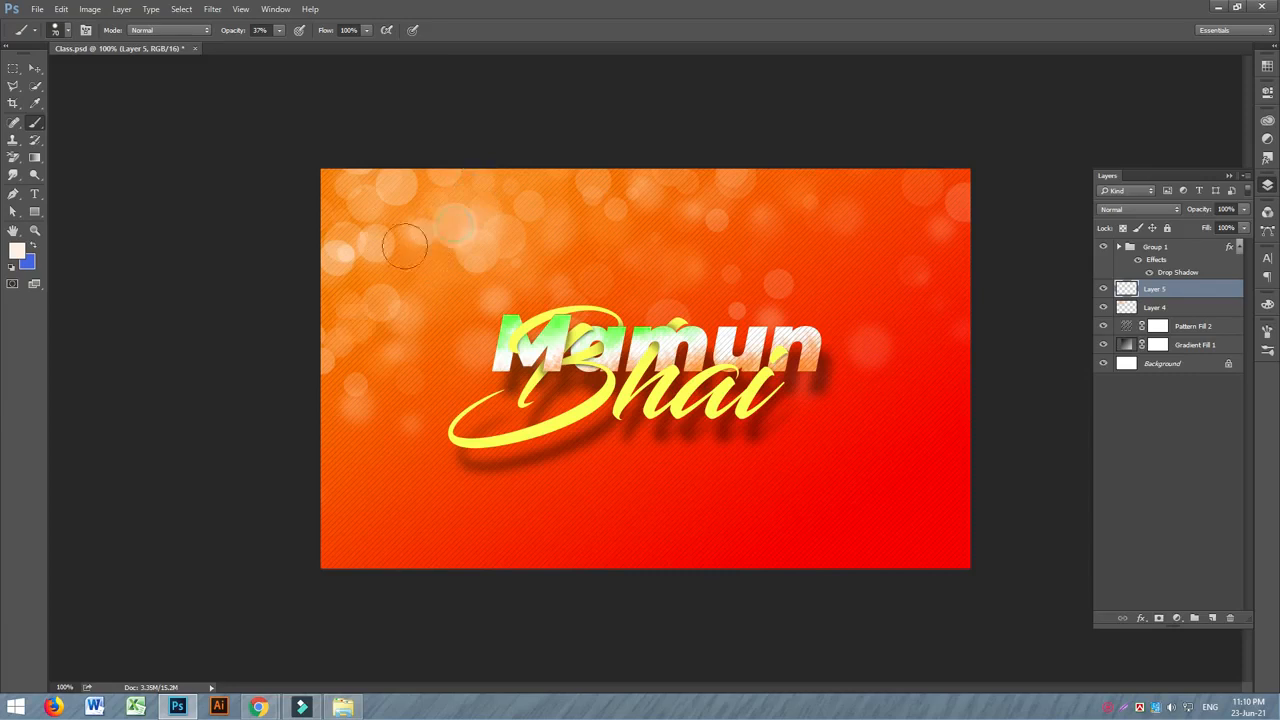
{"action": "left_click", "coordinate": [355, 191]}
{"action": "left_click", "coordinate": [331, 195]}
{"action": "left_click", "coordinate": [329, 196]}
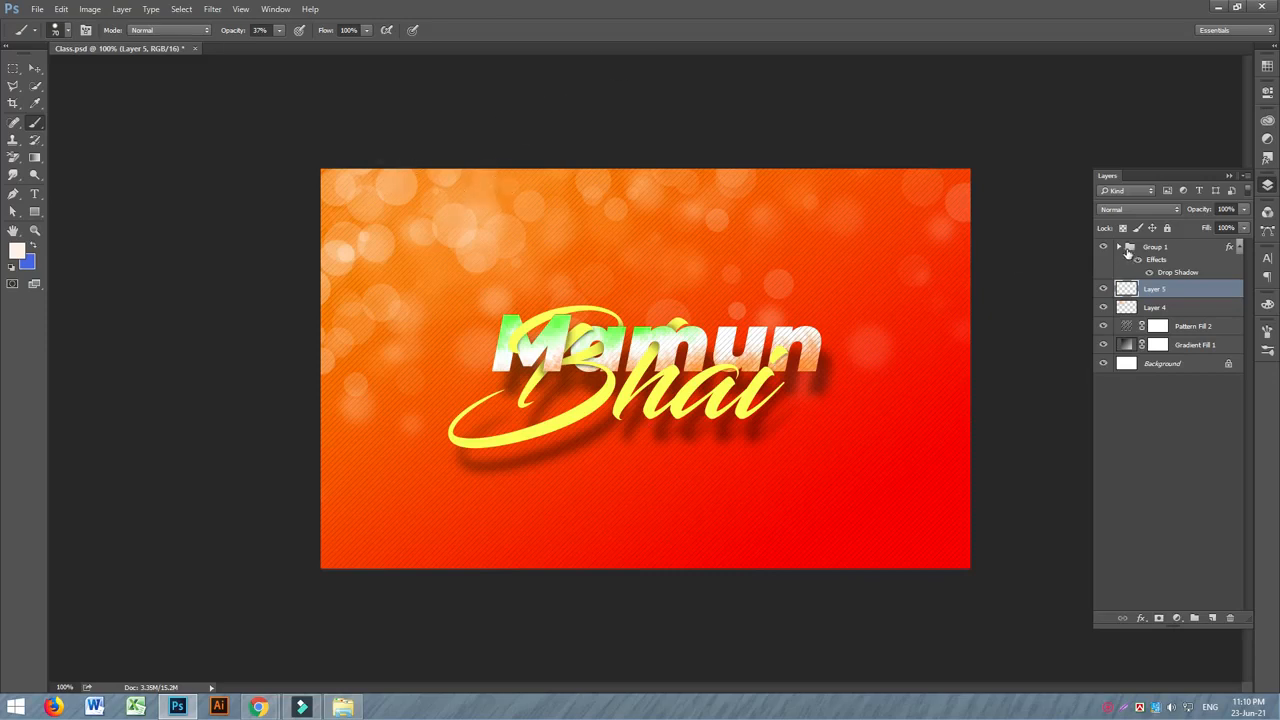
Raise the brush opacity to 100% and add brighter cream circles of varied sizes over the upper-left area of Layer 5.
{"action": "left_click", "coordinate": [280, 31]}
{"action": "left_click_drag", "start_coordinate": [281, 47], "coordinate": [325, 47]}
{"action": "left_click", "coordinate": [420, 176]}
{"action": "left_click", "coordinate": [410, 255]}
{"action": "left_click", "coordinate": [335, 304]}
{"action": "left_click", "coordinate": [338, 207]}
{"action": "mouse_move", "coordinate": [338, 207]}
{"action": "left_mouse_down"}
{"action": "mouse_move", "coordinate": [488, 183]}
{"action": "mouse_move", "coordinate": [756, 170]}
{"action": "left_mouse_up"}
{"action": "left_click_drag", "start_coordinate": [657, 178], "coordinate": [409, 257]}
{"action": "left_click_drag", "start_coordinate": [395, 304], "coordinate": [345, 309]}
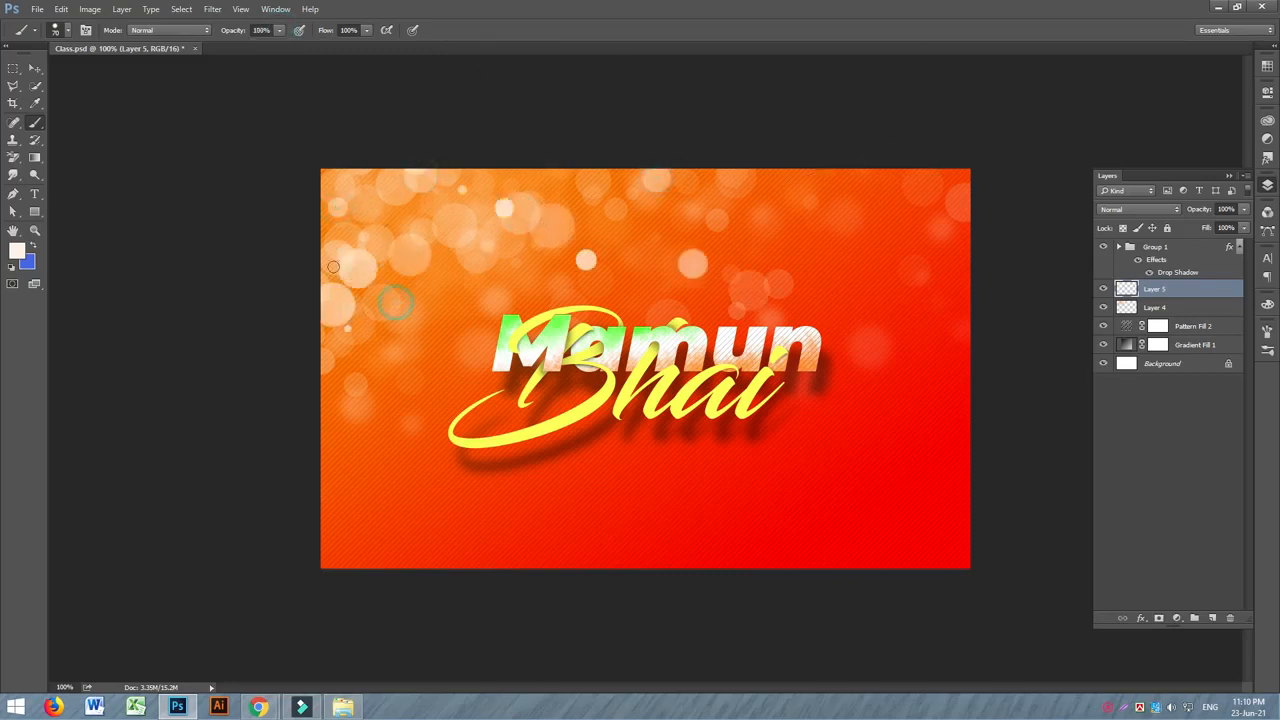
{"action": "left_click_drag", "start_coordinate": [374, 220], "coordinate": [361, 163]}
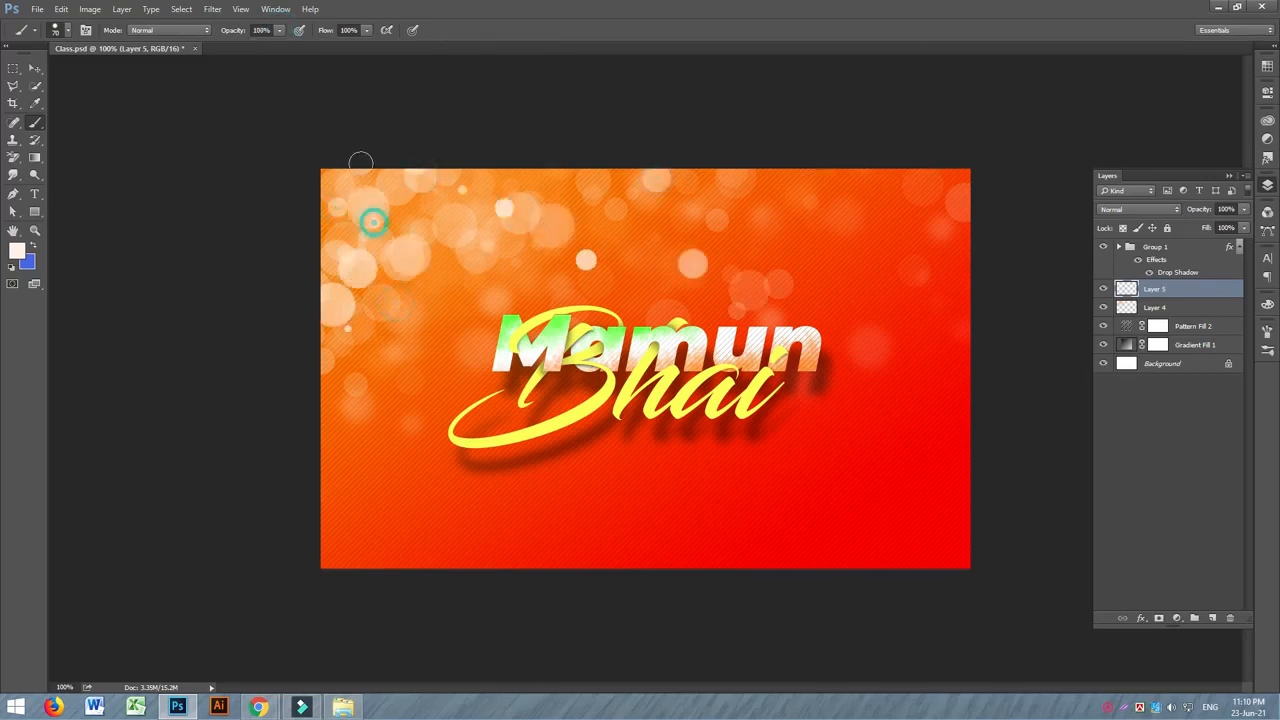
{"action": "left_click", "coordinate": [425, 210]}
{"action": "left_click", "coordinate": [392, 312]}
{"action": "left_click", "coordinate": [472, 280]}
{"action": "mouse_move", "coordinate": [609, 204]}
{"action": "left_mouse_down"}
{"action": "mouse_move", "coordinate": [621, 235]}
{"action": "mouse_move", "coordinate": [531, 223]}
{"action": "left_mouse_up"}
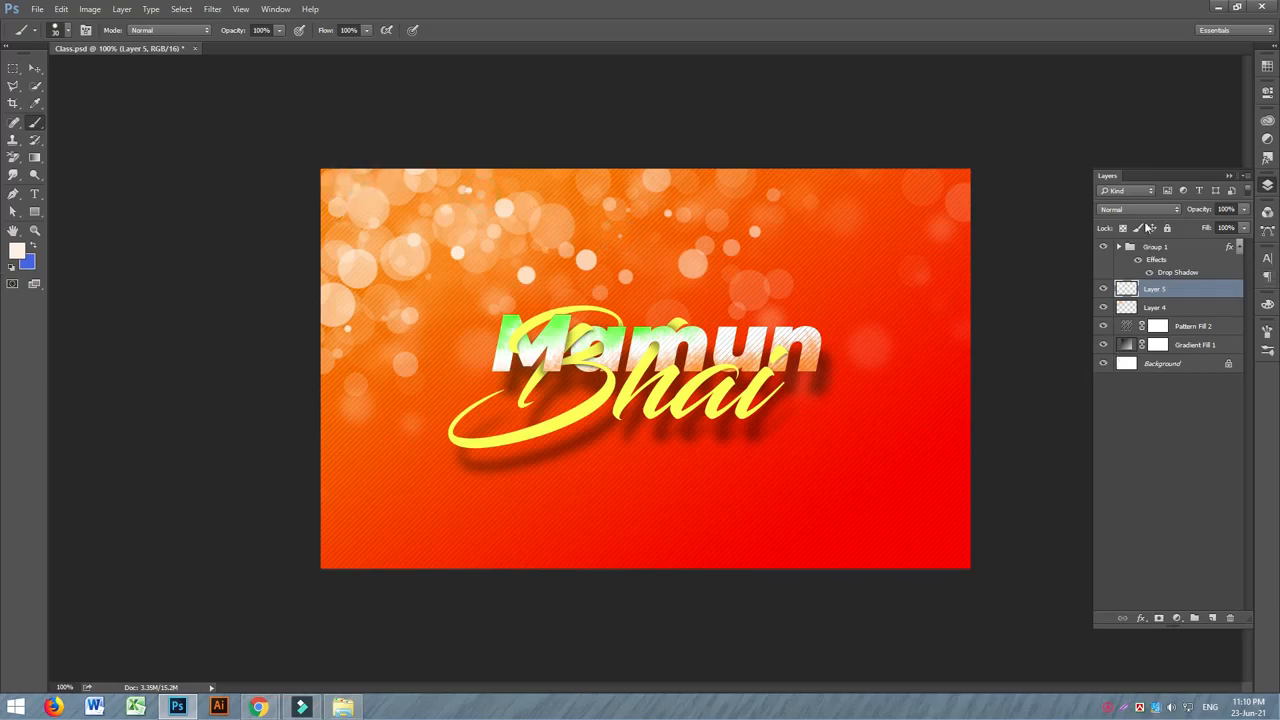
Try several blend modes on Layer 5 and set it to Overlay.
{"action": "left_click", "coordinate": [1139, 210]}
{"action": "left_click", "coordinate": [1136, 212]}
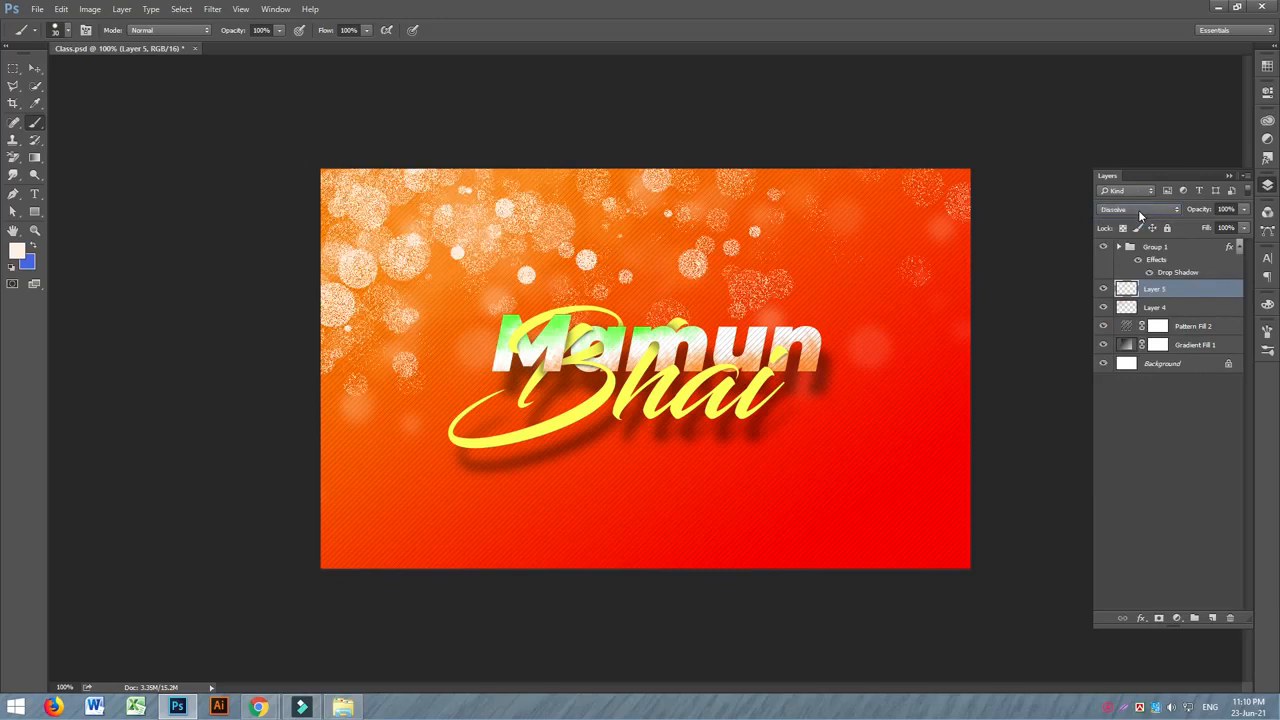
{"action": "scroll", "coordinate": [1138, 210], "scroll_direction": "down", "scroll_amount": 1}
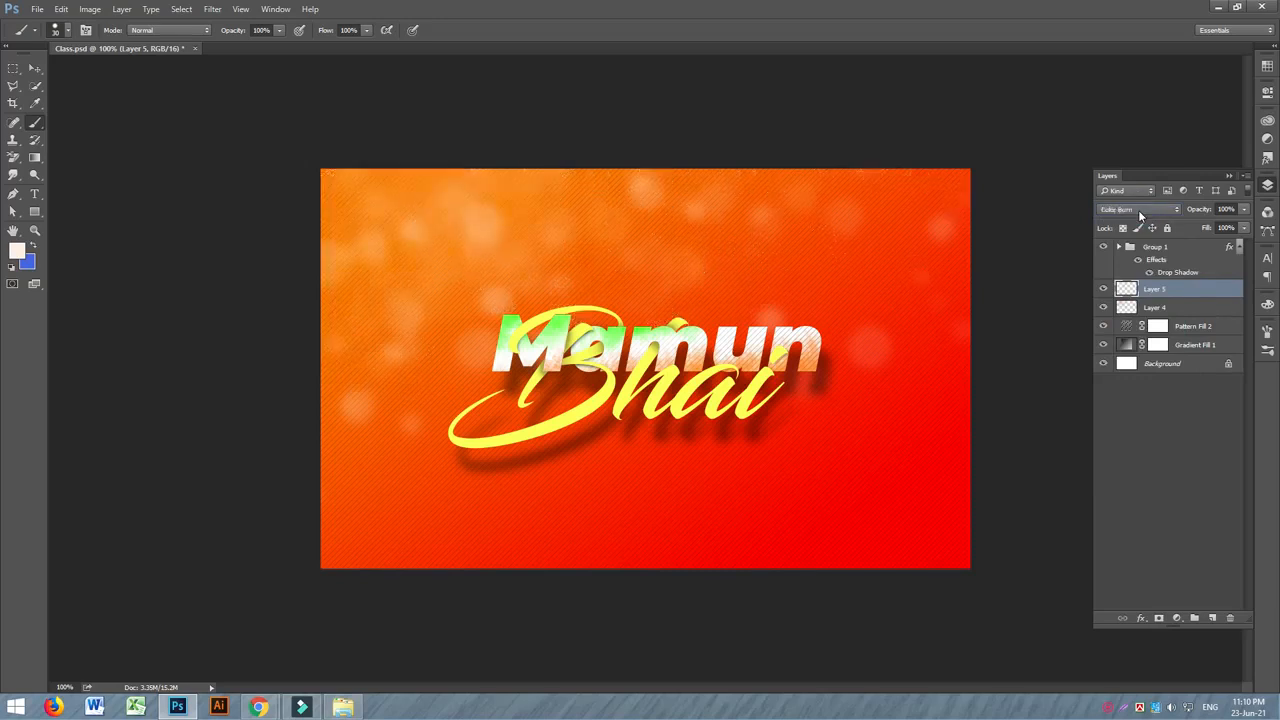
{"action": "scroll", "coordinate": [1138, 210], "scroll_direction": "down", "scroll_amount": 1}
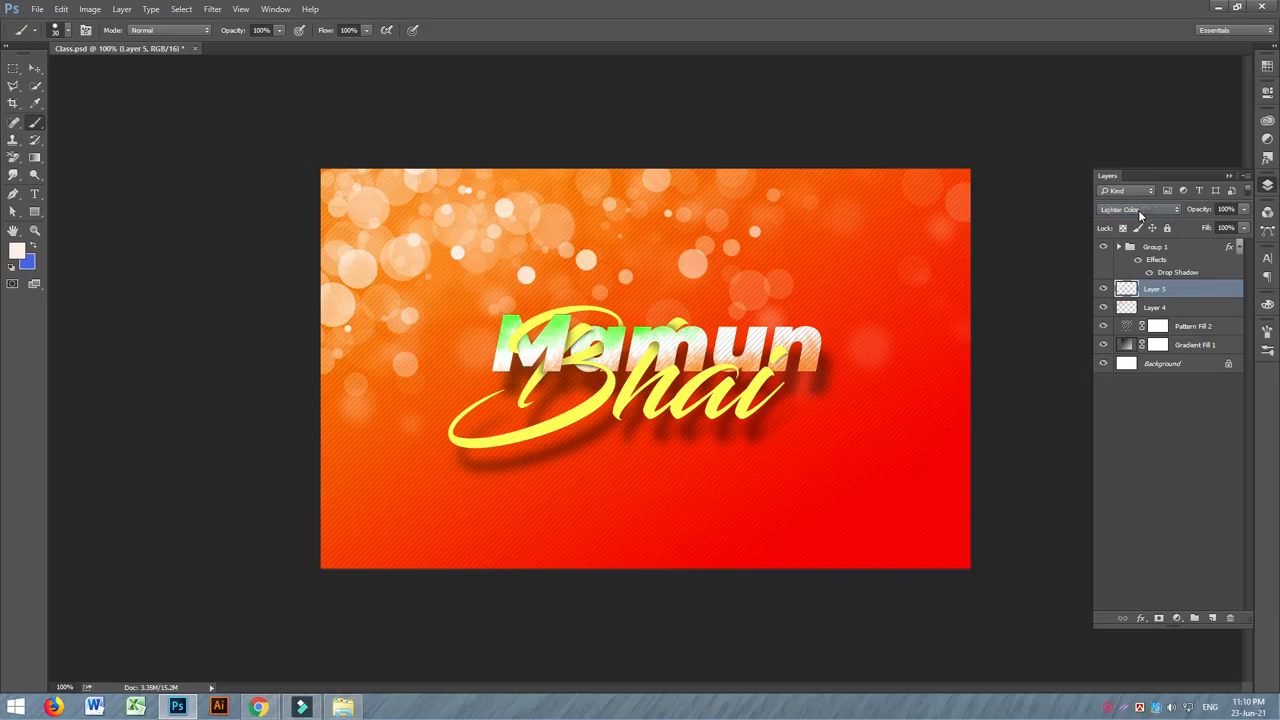
{"action": "scroll", "coordinate": [1138, 210], "scroll_direction": "down", "scroll_amount": 2}
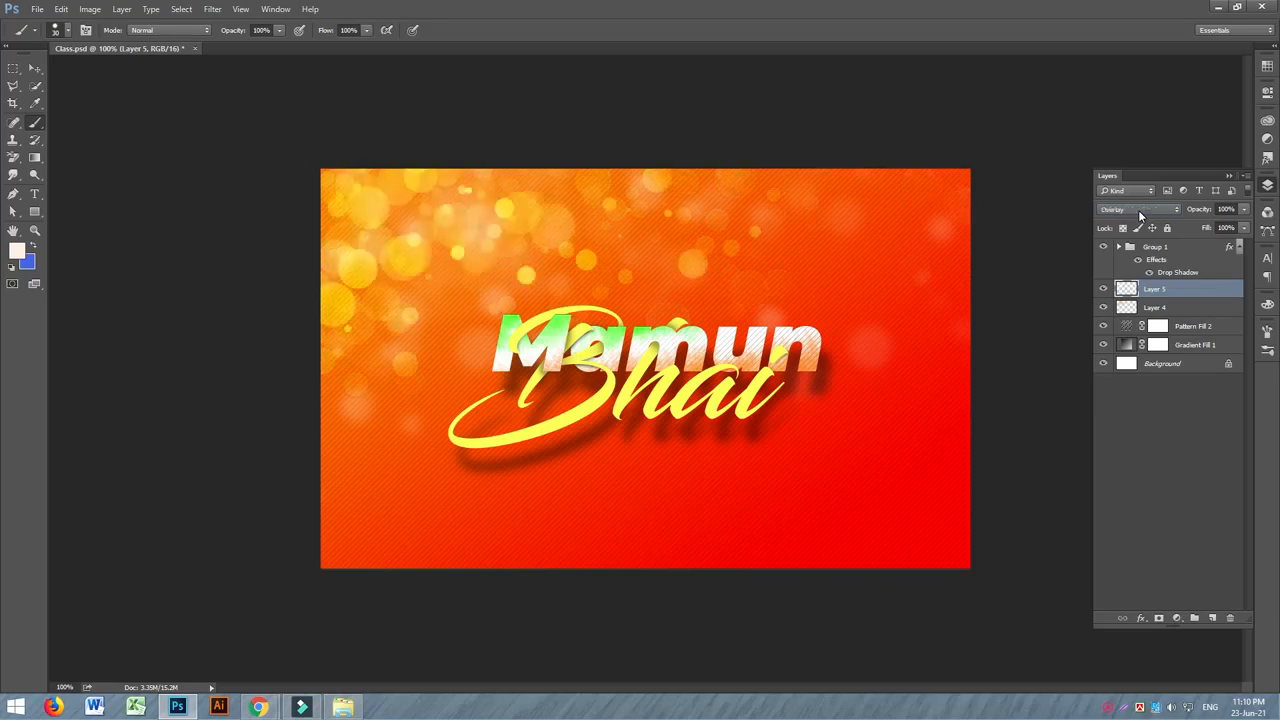
Add a new layer above Layer 5 and set the foreground color to a strong red, d00000.
{"action": "left_click", "coordinate": [1212, 617]}
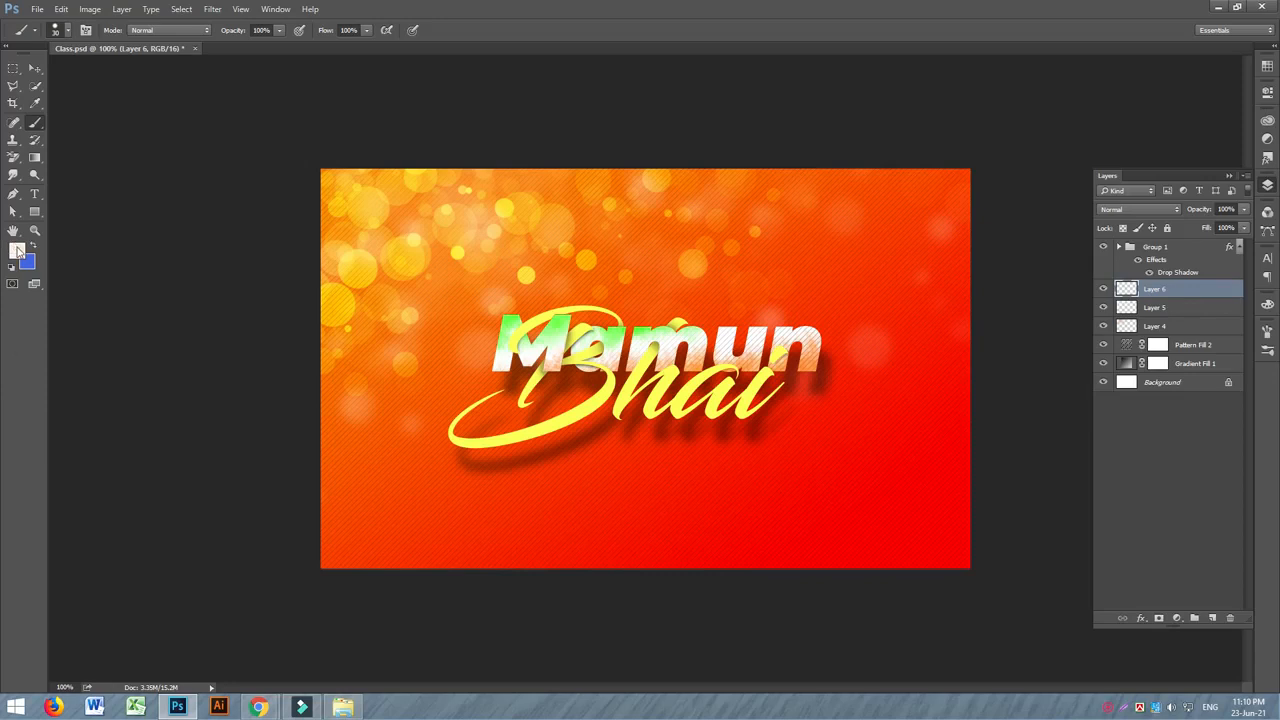
{"action": "left_click", "coordinate": [17, 251]}
{"action": "left_click", "coordinate": [963, 545]}
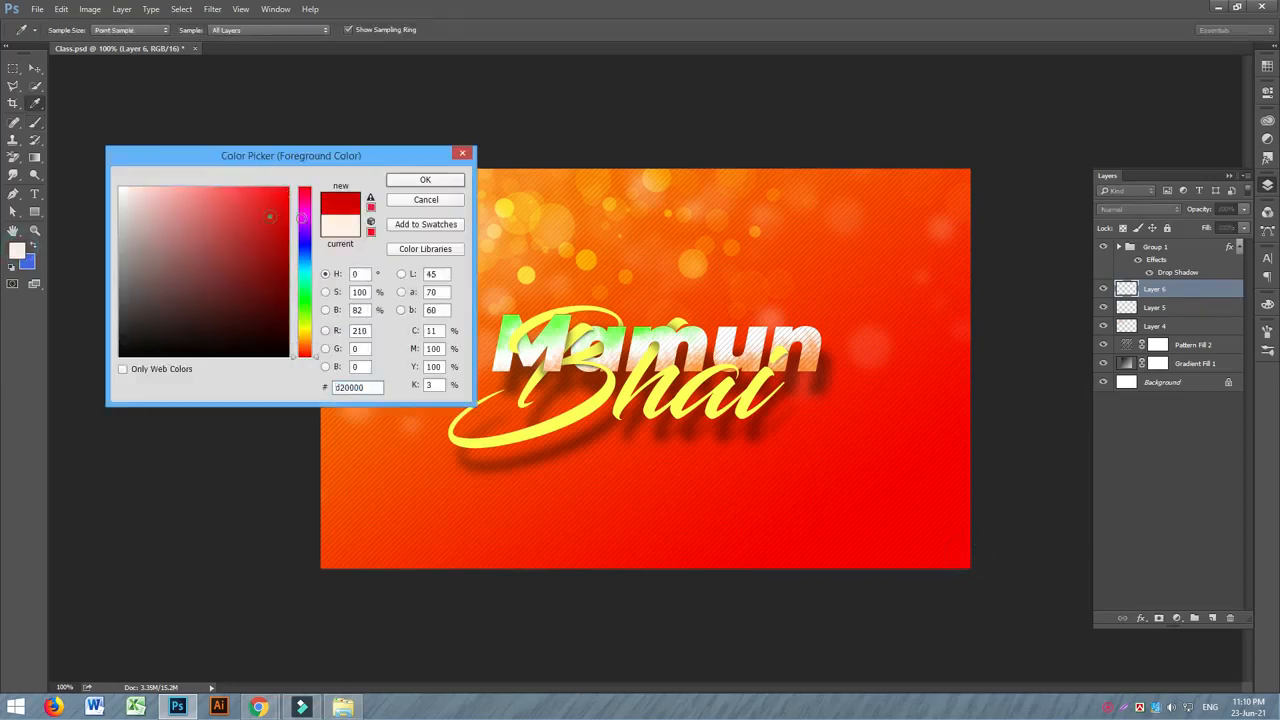
{"action": "left_click", "coordinate": [438, 180]}
Stamp red circles on Layer 6 across the artwork's lower and right areas, enlarging the brush from 30 to 80 px.
{"action": "left_click", "coordinate": [947, 537]}
{"action": "mouse_move", "coordinate": [949, 525]}
{"action": "left_mouse_down"}
{"action": "mouse_move", "coordinate": [833, 541]}
{"action": "mouse_move", "coordinate": [711, 577]}
{"action": "left_mouse_up"}
{"action": "mouse_move", "coordinate": [991, 477]}
{"action": "left_mouse_down"}
{"action": "mouse_move", "coordinate": [804, 478]}
{"action": "mouse_move", "coordinate": [703, 604]}
{"action": "left_mouse_up"}
{"action": "left_click", "coordinate": [660, 529]}
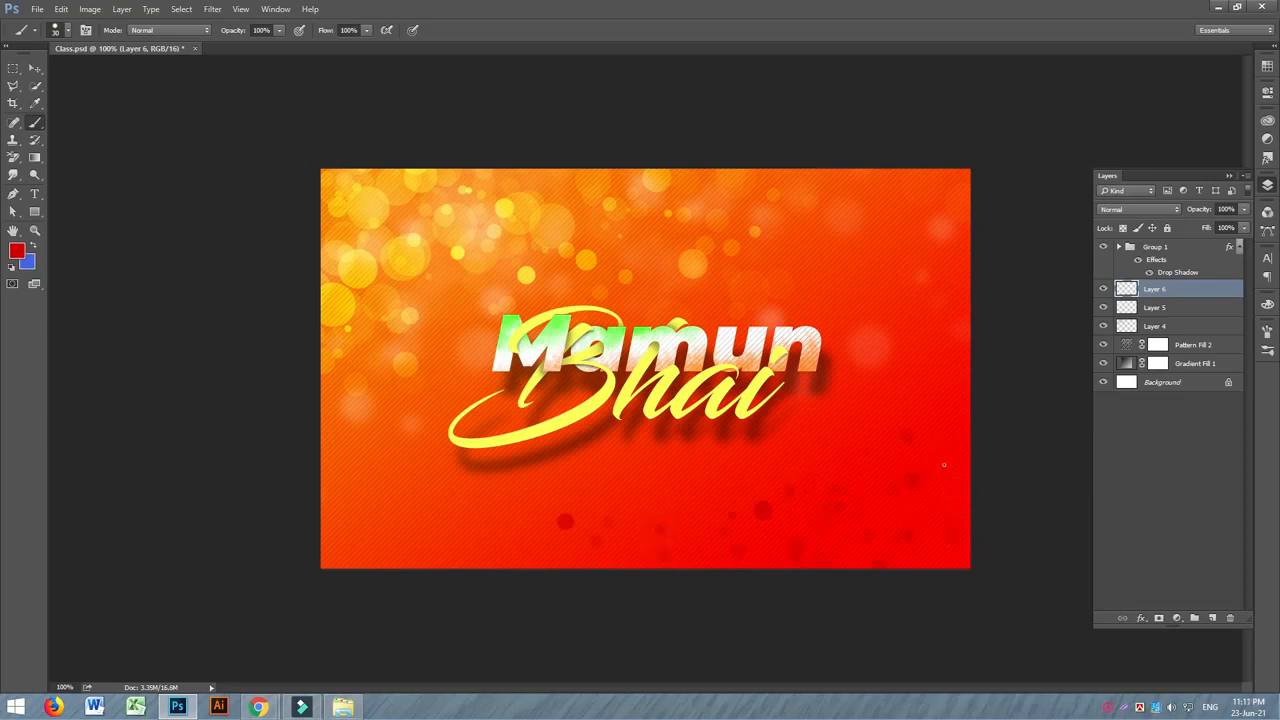
{"action": "left_click_drag", "start_coordinate": [988, 490], "coordinate": [934, 560]}
{"action": "mouse_move", "coordinate": [914, 466]}
{"action": "left_mouse_down"}
{"action": "mouse_move", "coordinate": [807, 484]}
{"action": "mouse_move", "coordinate": [725, 577]}
{"action": "left_mouse_up"}
{"action": "left_click_drag", "start_coordinate": [578, 553], "coordinate": [400, 543]}
{"action": "left_click_drag", "start_coordinate": [1012, 437], "coordinate": [854, 443]}
{"action": "mouse_move", "coordinate": [985, 321]}
{"action": "left_mouse_down"}
{"action": "mouse_move", "coordinate": [908, 518]}
{"action": "mouse_move", "coordinate": [810, 404]}
{"action": "left_mouse_up"}
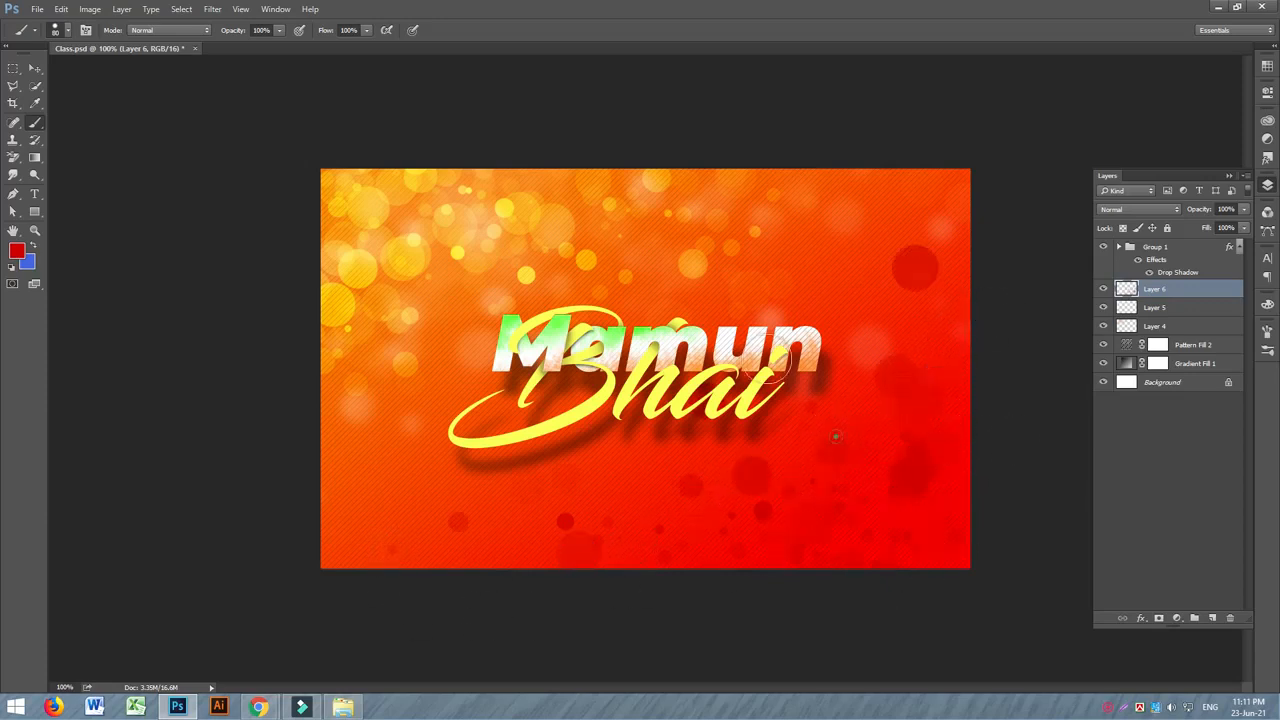
{"action": "left_click", "coordinate": [918, 432]}
{"action": "left_click", "coordinate": [946, 517]}
{"action": "left_click", "coordinate": [864, 543]}
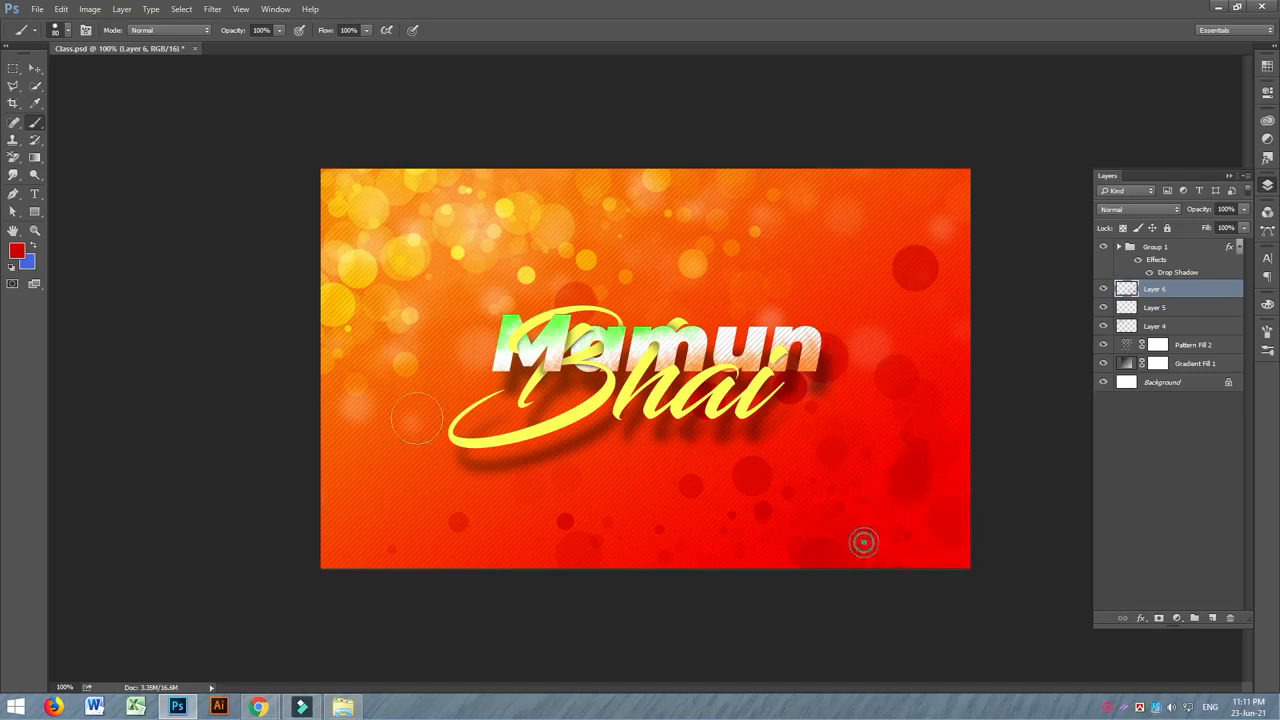
Darken the foreground color to a deep, fully saturated red.
{"action": "left_click", "coordinate": [16, 251]}
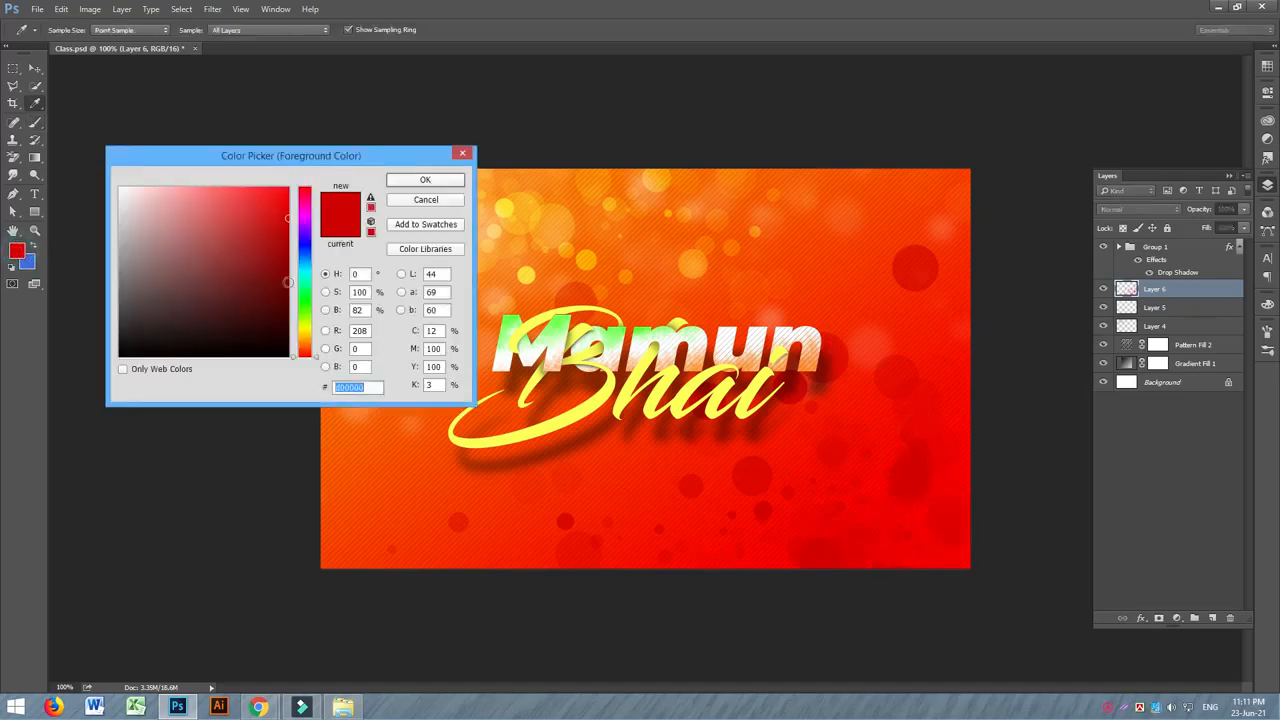
{"action": "left_click", "coordinate": [282, 275]}
{"action": "left_click", "coordinate": [456, 182]}
Stamp deep red 80 px circles on Layer 6 over the lower-right corner and up the right edge.
{"action": "left_click", "coordinate": [960, 543]}
{"action": "left_click", "coordinate": [914, 497]}
{"action": "left_click", "coordinate": [717, 548]}
{"action": "left_click", "coordinate": [886, 545]}
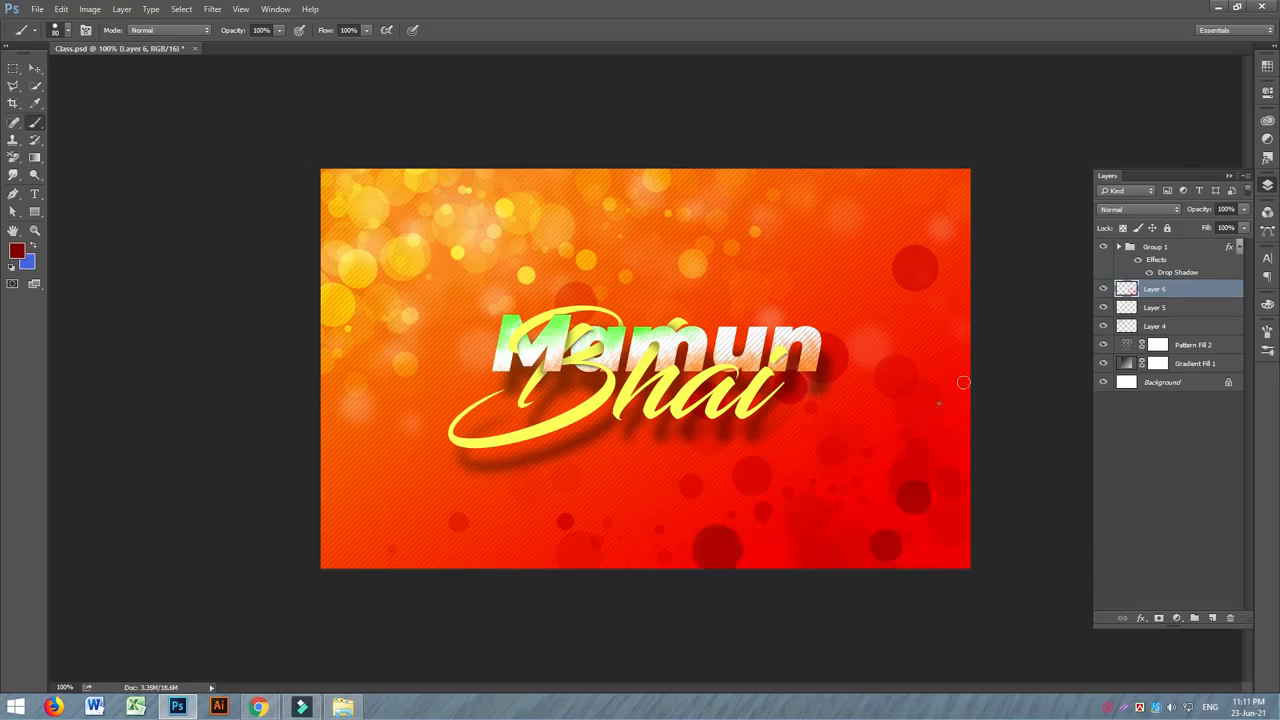
{"action": "left_click", "coordinate": [940, 403]}
{"action": "left_click", "coordinate": [879, 469]}
{"action": "left_click", "coordinate": [874, 486]}
{"action": "left_click", "coordinate": [814, 543]}
{"action": "left_click", "coordinate": [799, 547]}
{"action": "left_click", "coordinate": [886, 549]}
{"action": "left_click", "coordinate": [621, 543]}
{"action": "left_click", "coordinate": [702, 555]}
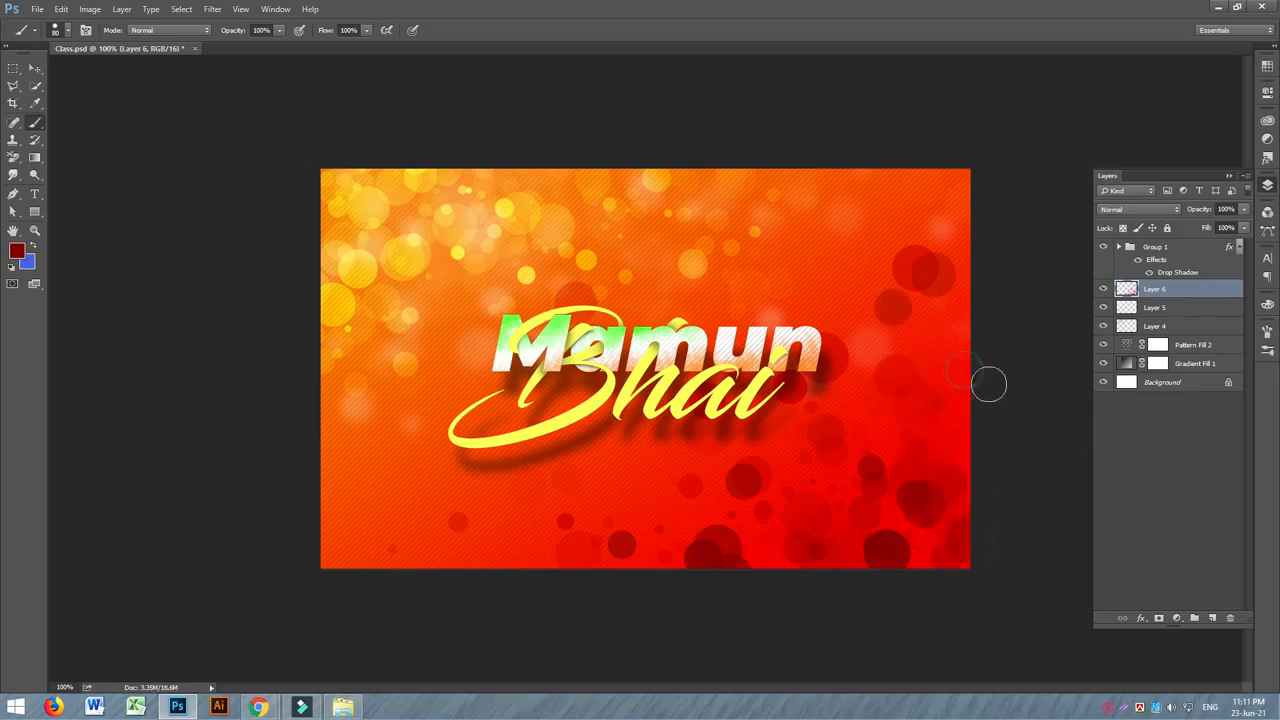
{"action": "left_click", "coordinate": [947, 390]}
Launch the program in the desktop's keypose folder and switch back to Photoshop.
{"action": "left_click", "coordinate": [1217, 7]}
{"action": "left_click", "coordinate": [1214, 8]}
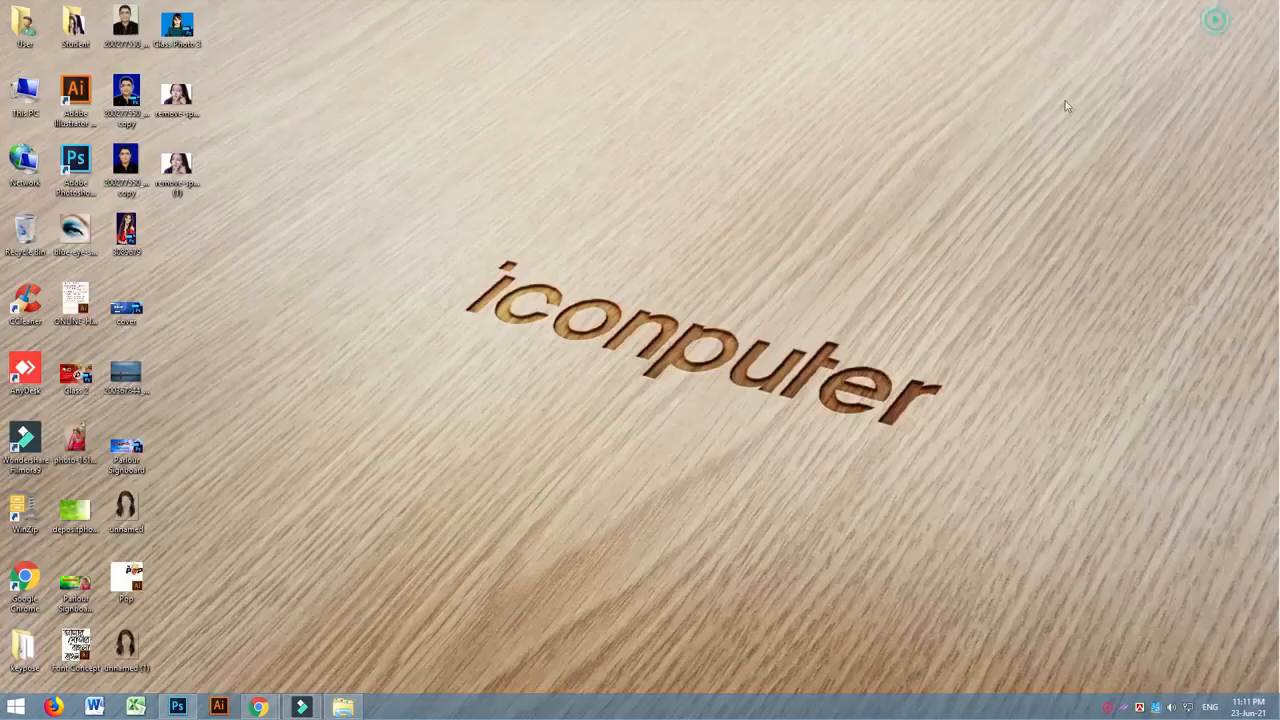
{"action": "double_click", "coordinate": [24, 646]}
{"action": "double_click", "coordinate": [140, 82]}
{"action": "left_click", "coordinate": [1216, 9]}
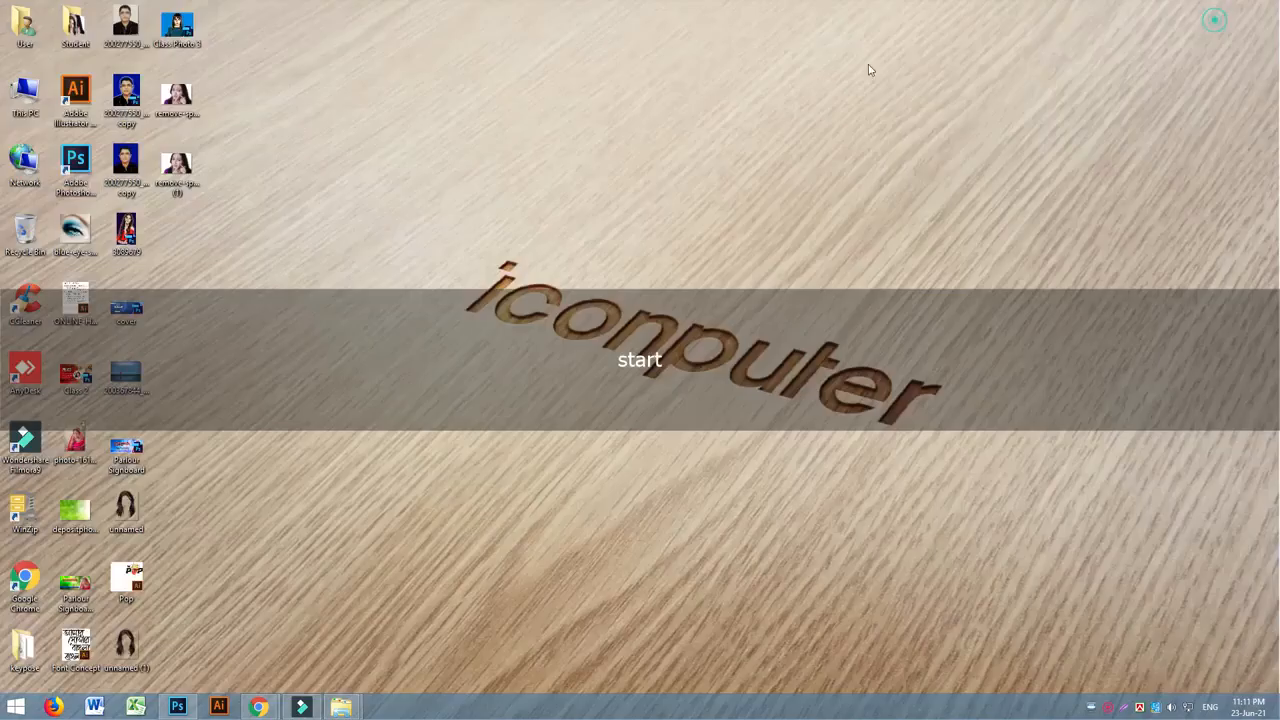
{"action": "left_click", "coordinate": [177, 706]}
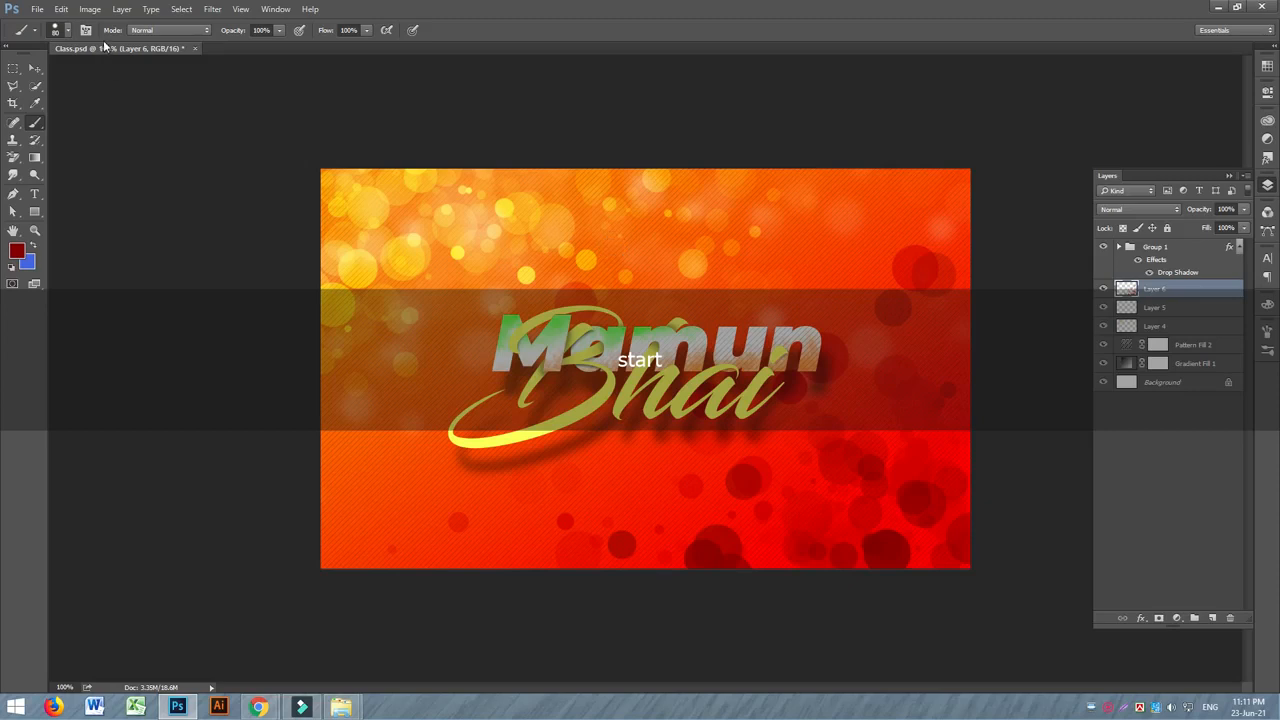
Apply a Box Blur with a radius of 10 pixels to Layer 6 and return to the Brush tool.
{"action": "left_click", "coordinate": [212, 9]}
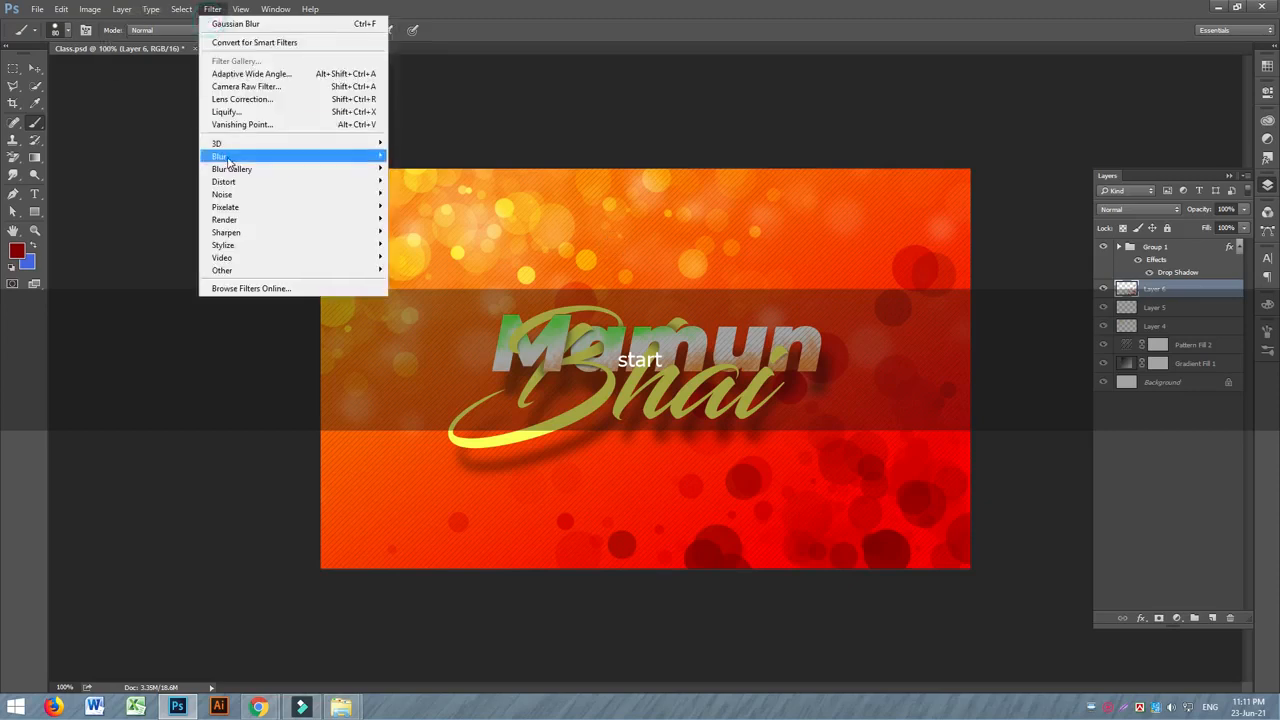
{"action": "mouse_move", "coordinate": [232, 157]}
{"action": "left_click", "coordinate": [434, 195]}
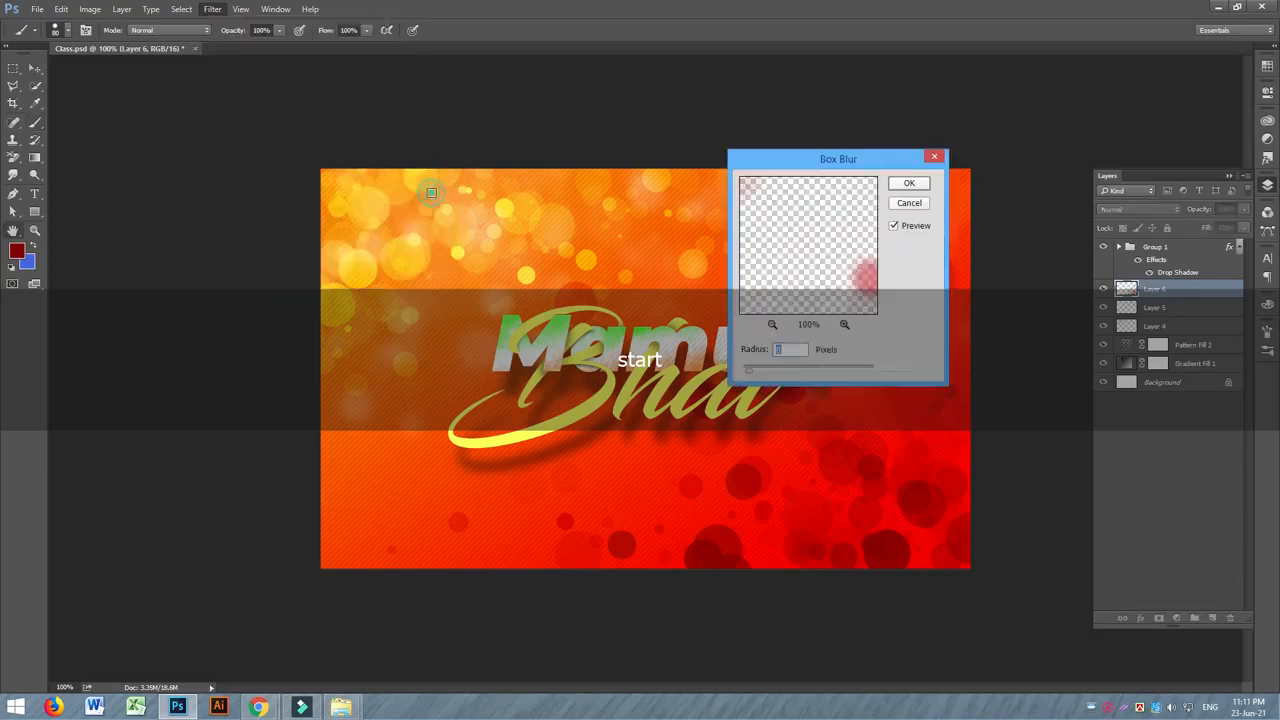
{"action": "left_click_drag", "start_coordinate": [744, 374], "coordinate": [752, 374]}
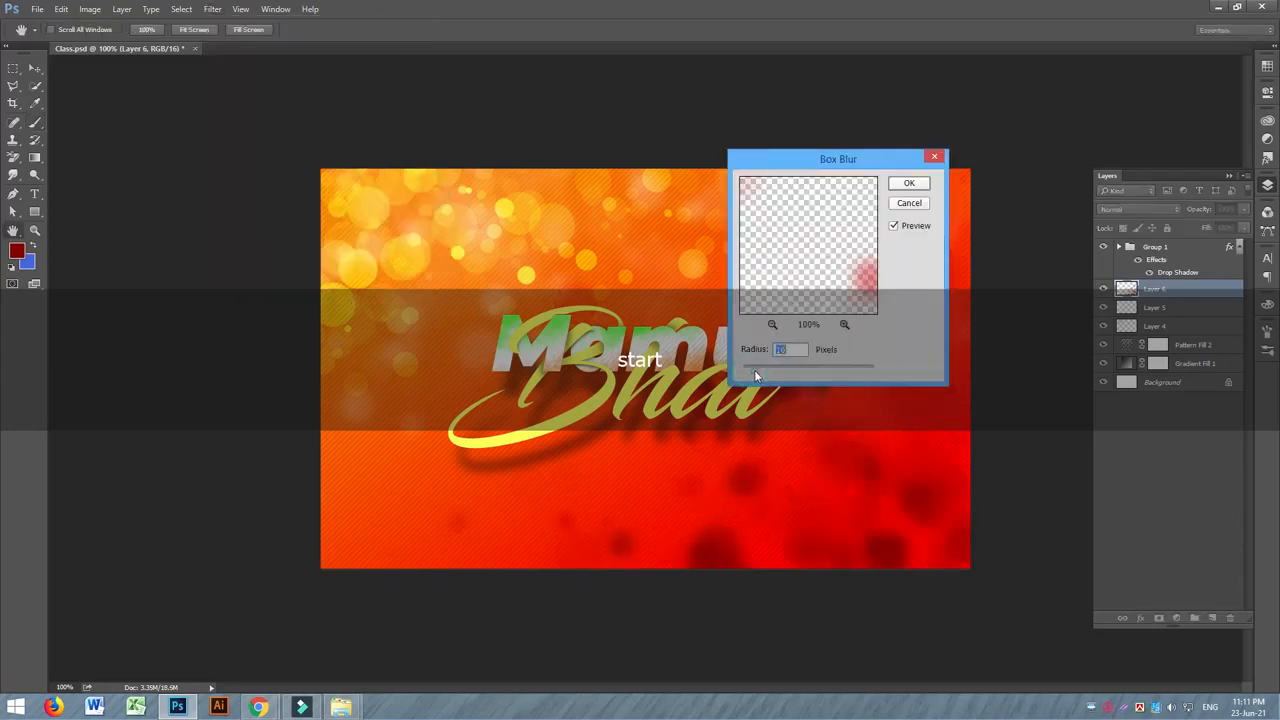
{"action": "left_click", "coordinate": [908, 184]}
{"action": "key", "text": "b"}
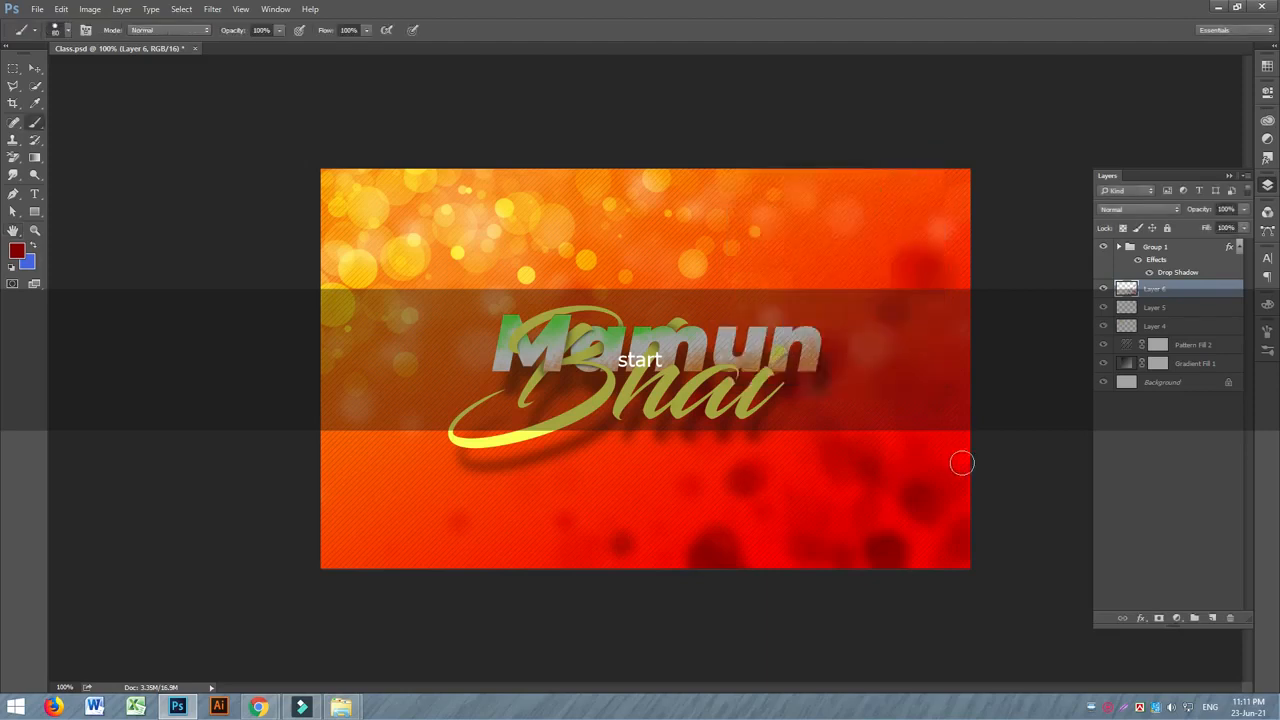
Set the brush scatter to 275%, size jitter to 96%, minimum diameter to 20% and angle jitter to 59%.
{"action": "left_click", "coordinate": [85, 31]}
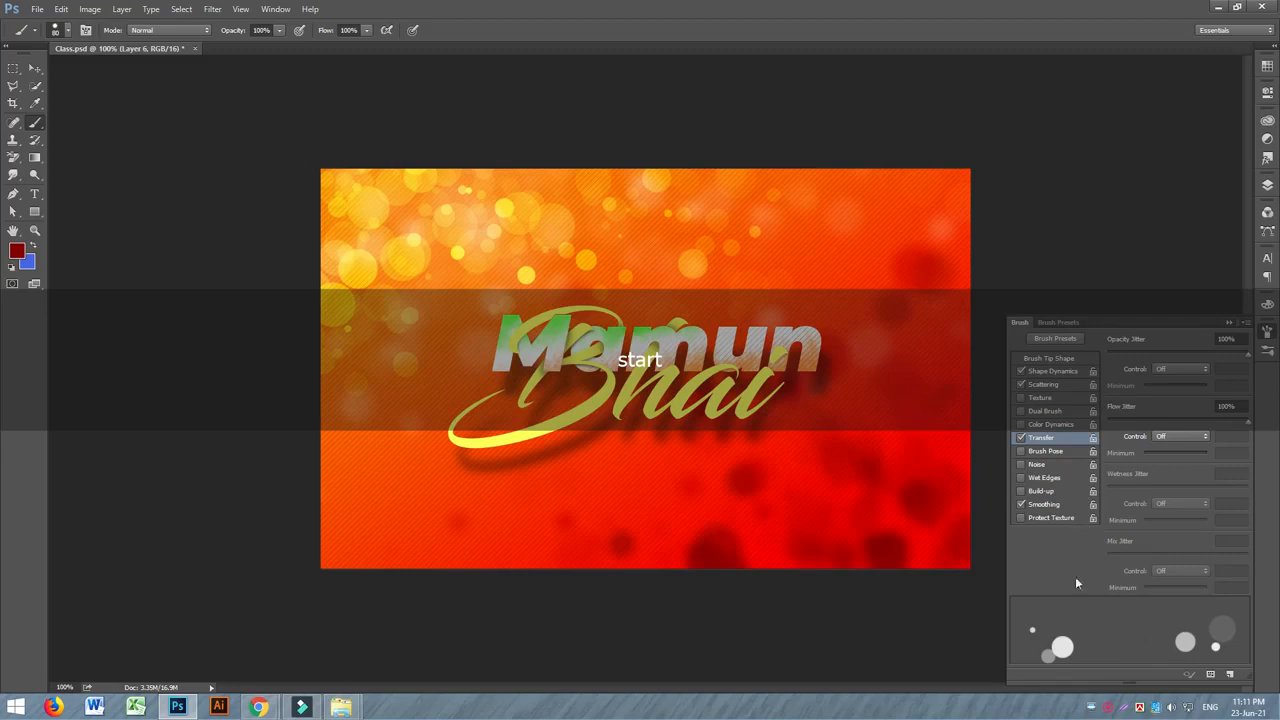
{"action": "left_click", "coordinate": [1064, 373]}
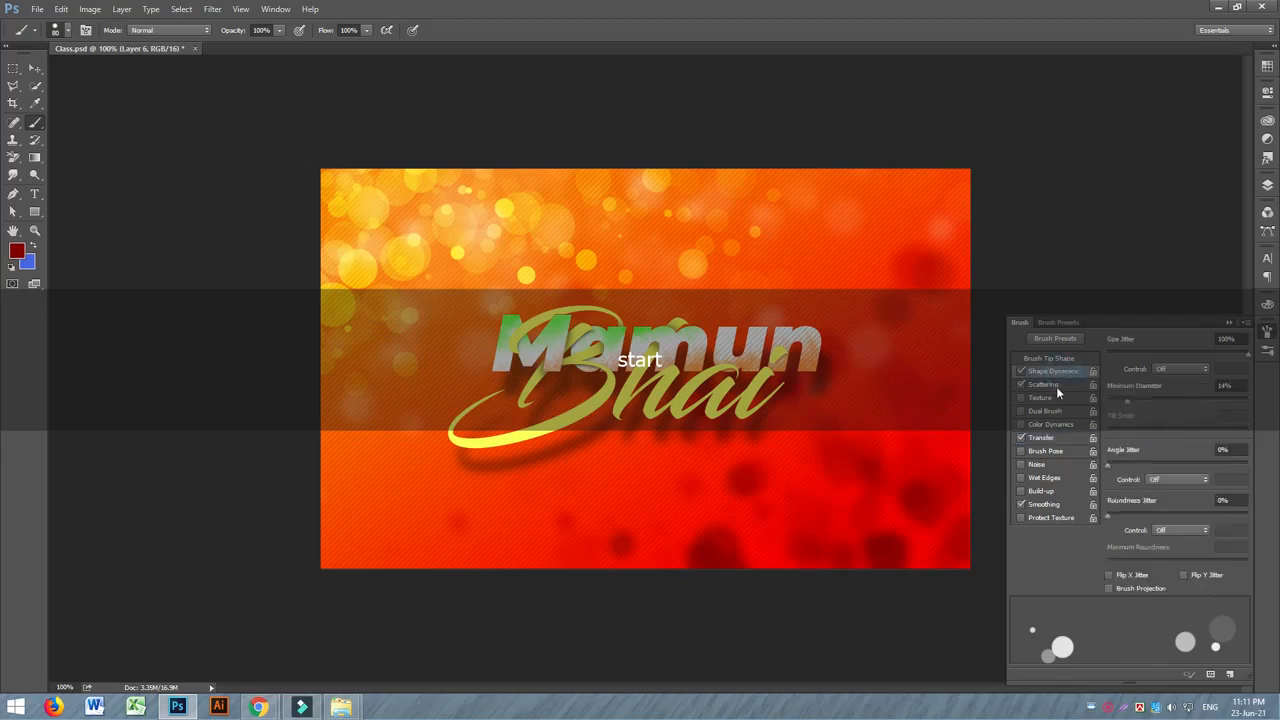
{"action": "left_click", "coordinate": [1052, 386]}
{"action": "mouse_move", "coordinate": [1134, 354]}
{"action": "left_mouse_down"}
{"action": "mouse_move", "coordinate": [1107, 354]}
{"action": "mouse_move", "coordinate": [1142, 355]}
{"action": "left_mouse_up"}
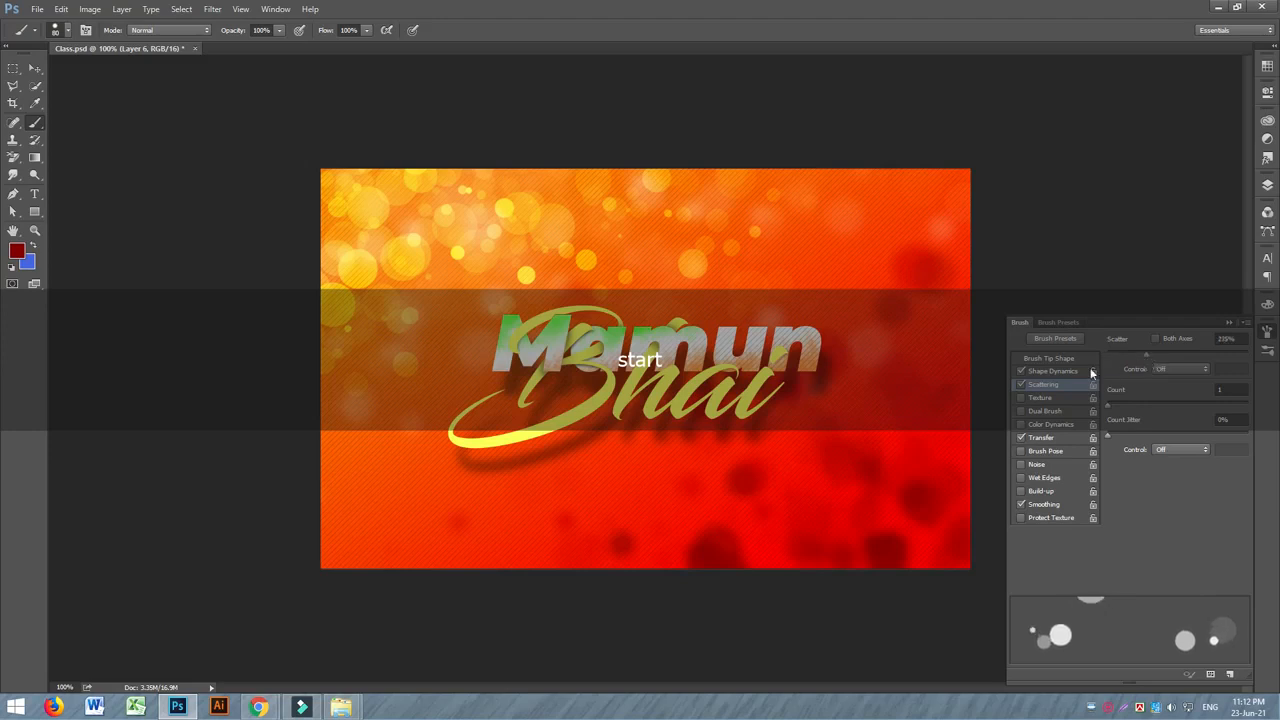
{"action": "left_click", "coordinate": [1064, 373]}
{"action": "mouse_move", "coordinate": [1129, 405]}
{"action": "left_mouse_down"}
{"action": "mouse_move", "coordinate": [1115, 400]}
{"action": "mouse_move", "coordinate": [1187, 396]}
{"action": "mouse_move", "coordinate": [1136, 398]}
{"action": "left_mouse_up"}
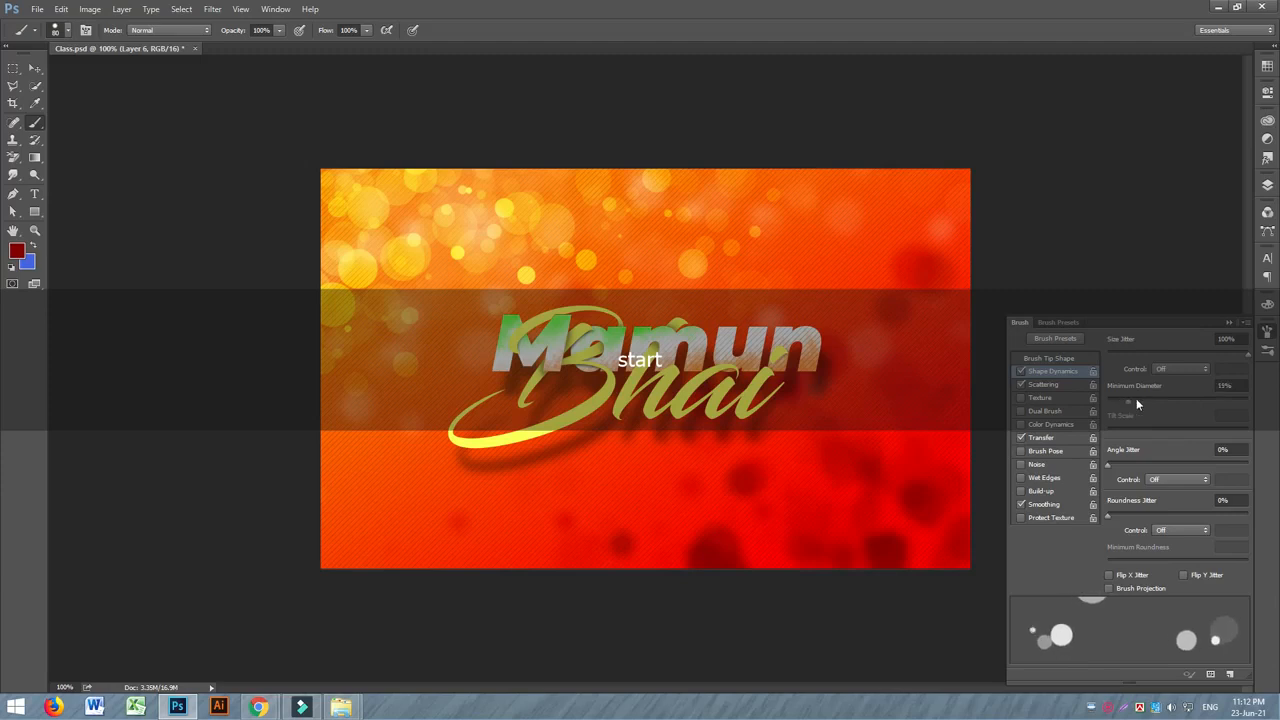
{"action": "mouse_move", "coordinate": [1250, 357]}
{"action": "left_mouse_down"}
{"action": "mouse_move", "coordinate": [1230, 358]}
{"action": "mouse_move", "coordinate": [1243, 359]}
{"action": "left_mouse_up"}
{"action": "left_click", "coordinate": [1105, 465]}
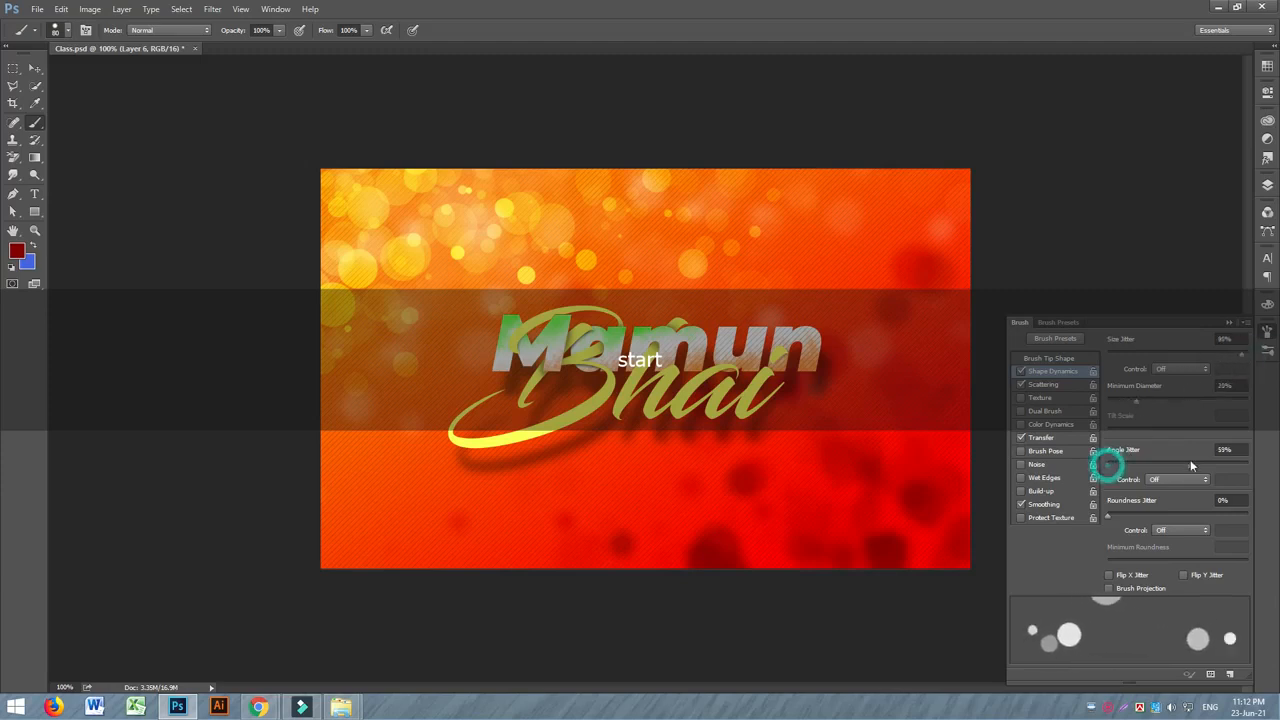
Set the brush's opacity jitter to 77%, flow jitter to 75% and tip spacing to 61%.
{"action": "left_click", "coordinate": [1040, 438]}
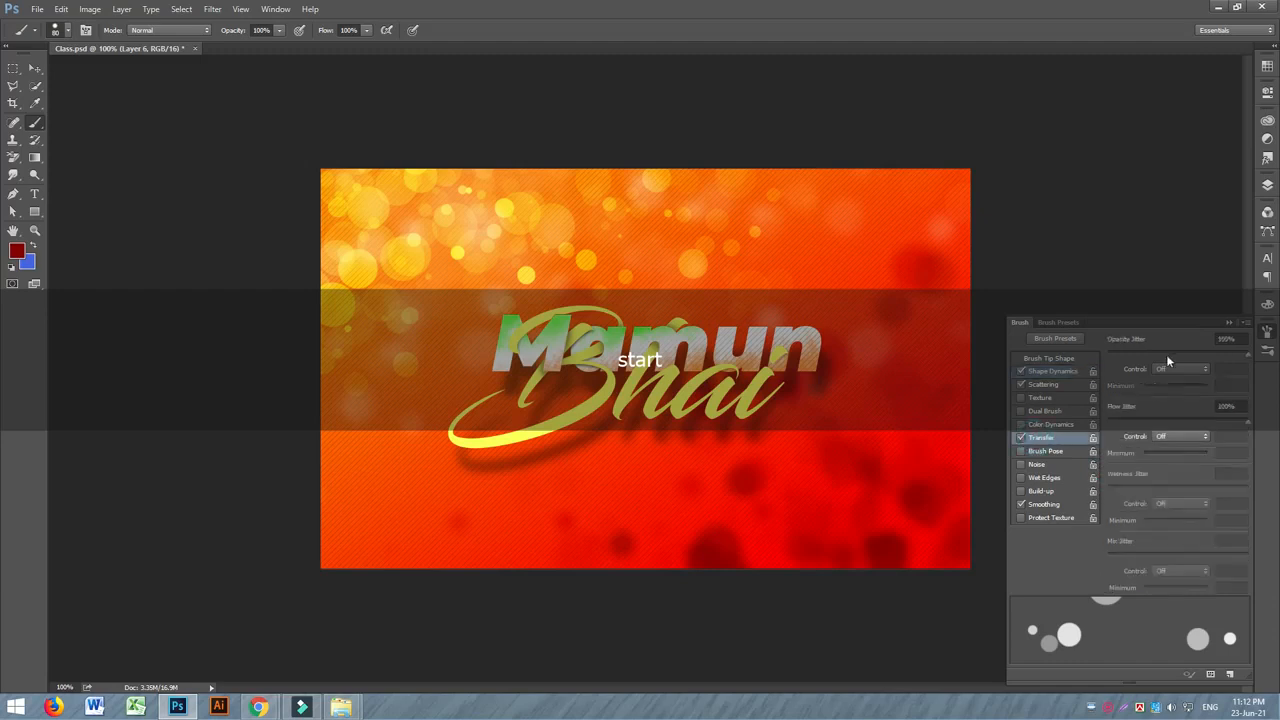
{"action": "mouse_move", "coordinate": [1249, 352]}
{"action": "left_mouse_down"}
{"action": "mouse_move", "coordinate": [1147, 350]}
{"action": "mouse_move", "coordinate": [1215, 349]}
{"action": "left_mouse_up"}
{"action": "mouse_move", "coordinate": [1250, 424]}
{"action": "left_mouse_down"}
{"action": "mouse_move", "coordinate": [1103, 434]}
{"action": "mouse_move", "coordinate": [1214, 424]}
{"action": "left_mouse_up"}
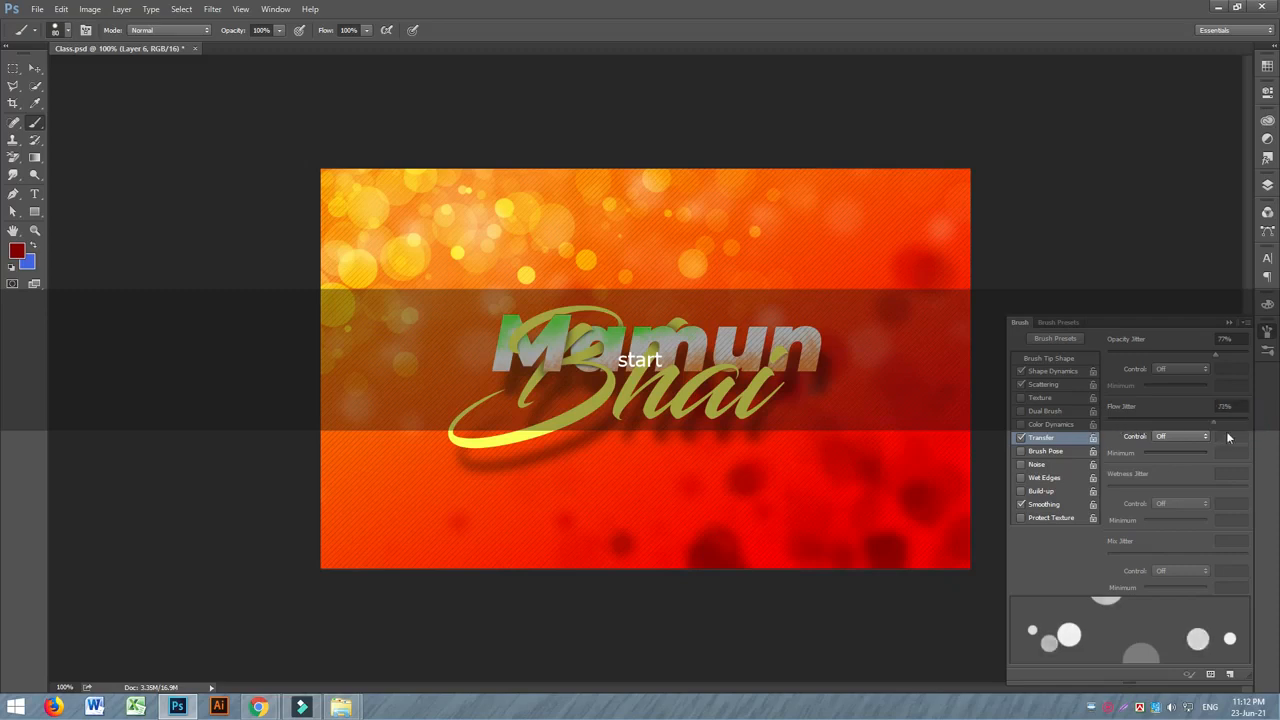
{"action": "left_click", "coordinate": [1049, 359]}
{"action": "mouse_move", "coordinate": [1194, 558]}
{"action": "left_mouse_down"}
{"action": "mouse_move", "coordinate": [1125, 550]}
{"action": "mouse_move", "coordinate": [1181, 549]}
{"action": "mouse_move", "coordinate": [1149, 562]}
{"action": "left_mouse_up"}
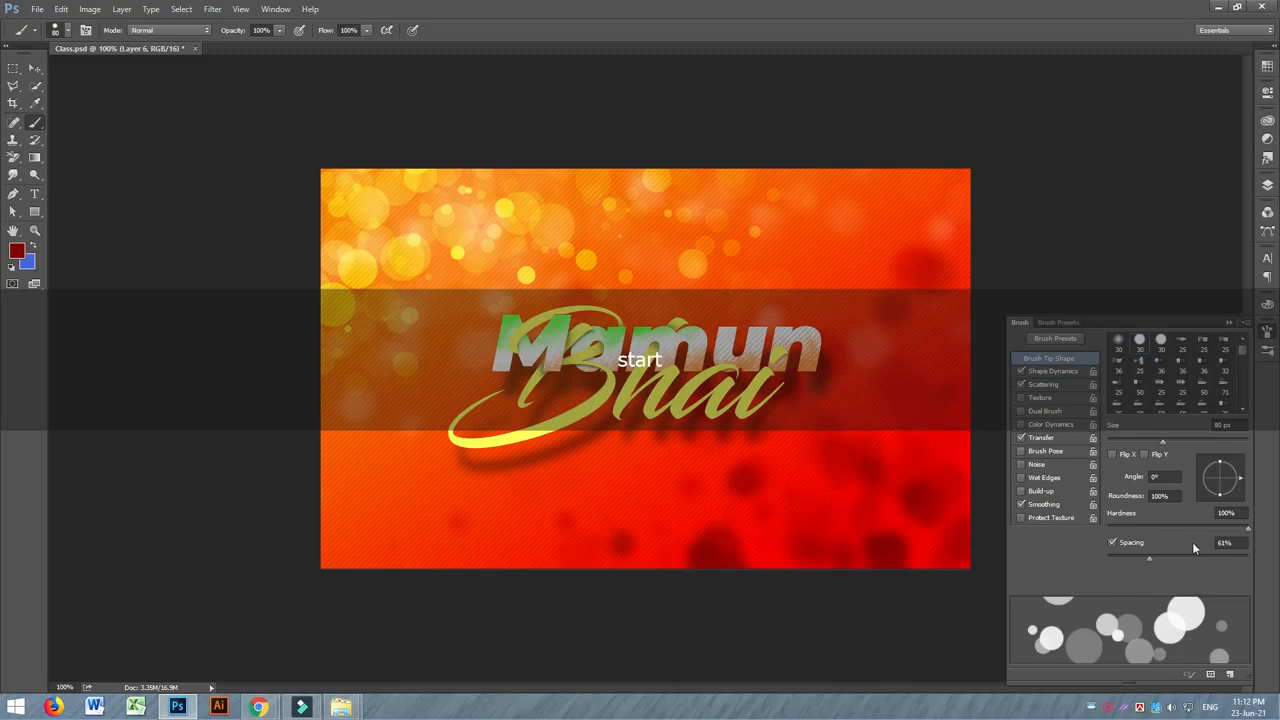
{"action": "left_click", "coordinate": [1228, 325]}
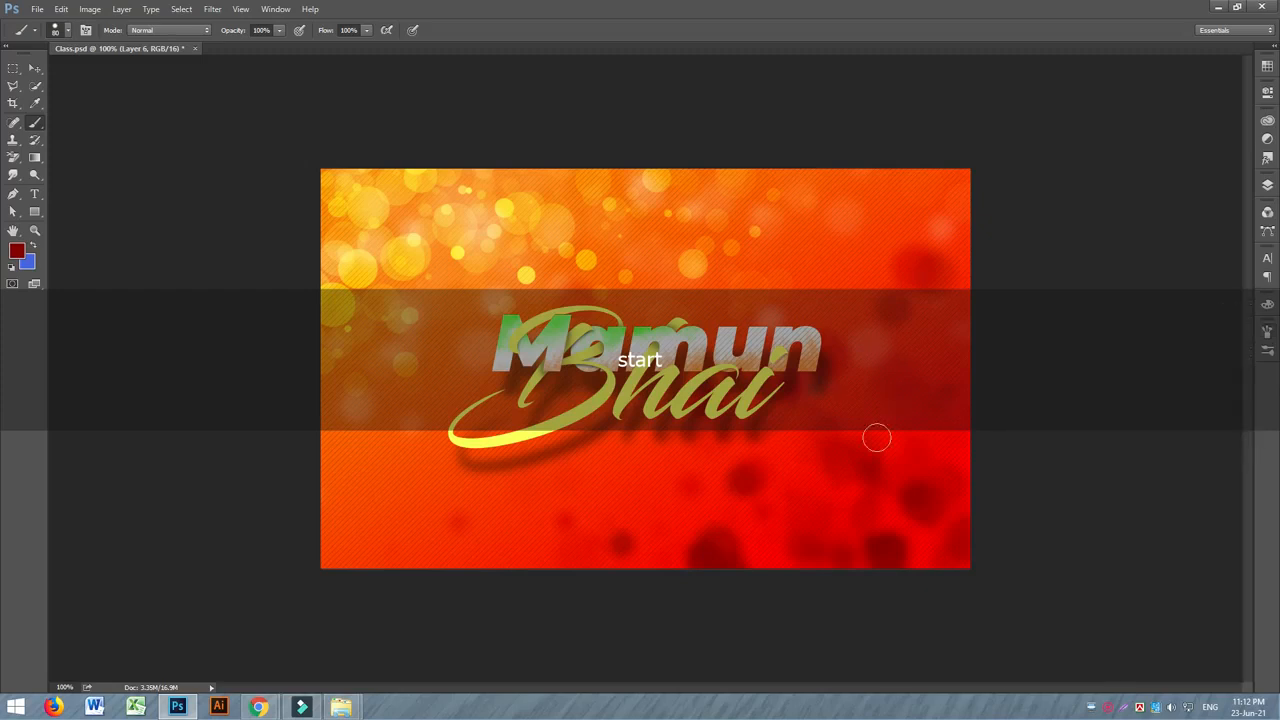
Stamp sharp deep red circles over the blurred ones on Layer 6 along the artwork's bottom and right side.
{"action": "mouse_move", "coordinate": [954, 520]}
{"action": "left_mouse_down"}
{"action": "mouse_move", "coordinate": [943, 503]}
{"action": "mouse_move", "coordinate": [795, 510]}
{"action": "mouse_move", "coordinate": [600, 557]}
{"action": "mouse_move", "coordinate": [617, 526]}
{"action": "mouse_move", "coordinate": [620, 560]}
{"action": "mouse_move", "coordinate": [686, 557]}
{"action": "left_mouse_up"}
{"action": "left_click", "coordinate": [943, 503]}
{"action": "left_click", "coordinate": [961, 342]}
{"action": "left_click", "coordinate": [756, 472]}
{"action": "left_click", "coordinate": [879, 550]}
{"action": "left_click", "coordinate": [946, 543]}
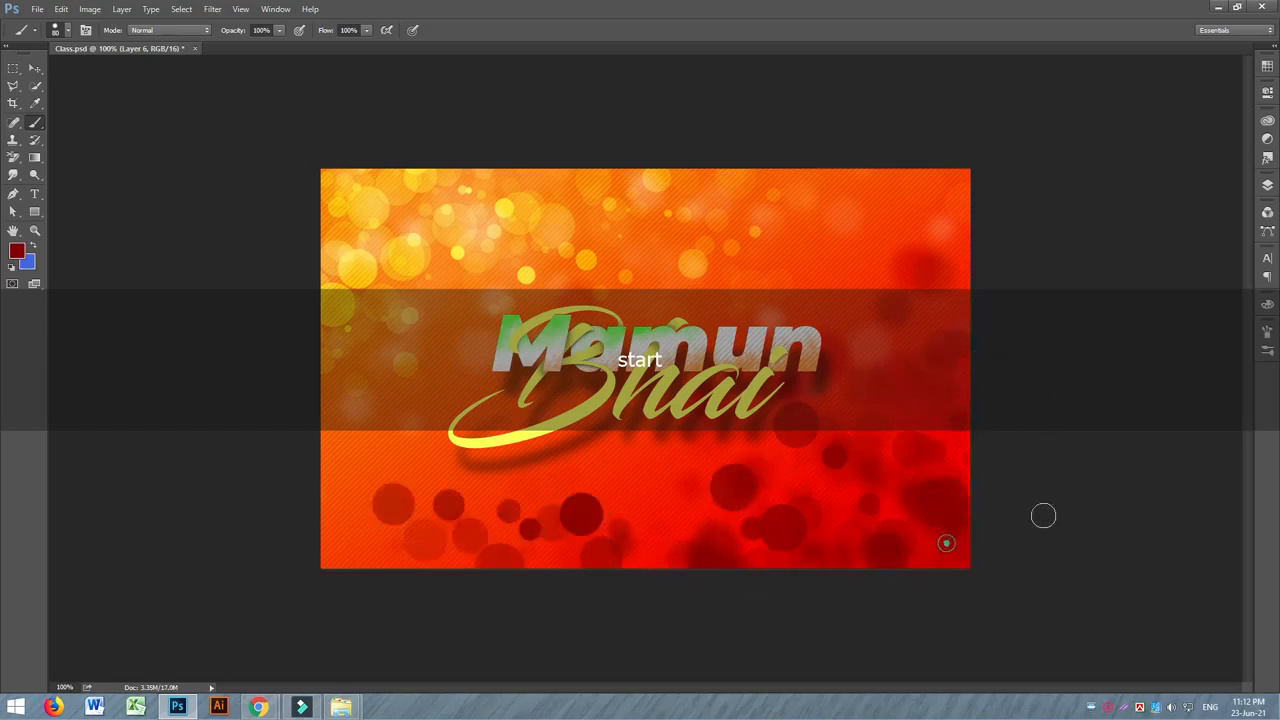
Stamp smaller circles in ce0000 with a 40 px brush along the artwork's bottom and right side on Layer 6.
{"action": "left_click", "coordinate": [17, 252]}
{"action": "left_click_drag", "start_coordinate": [244, 226], "coordinate": [287, 220]}
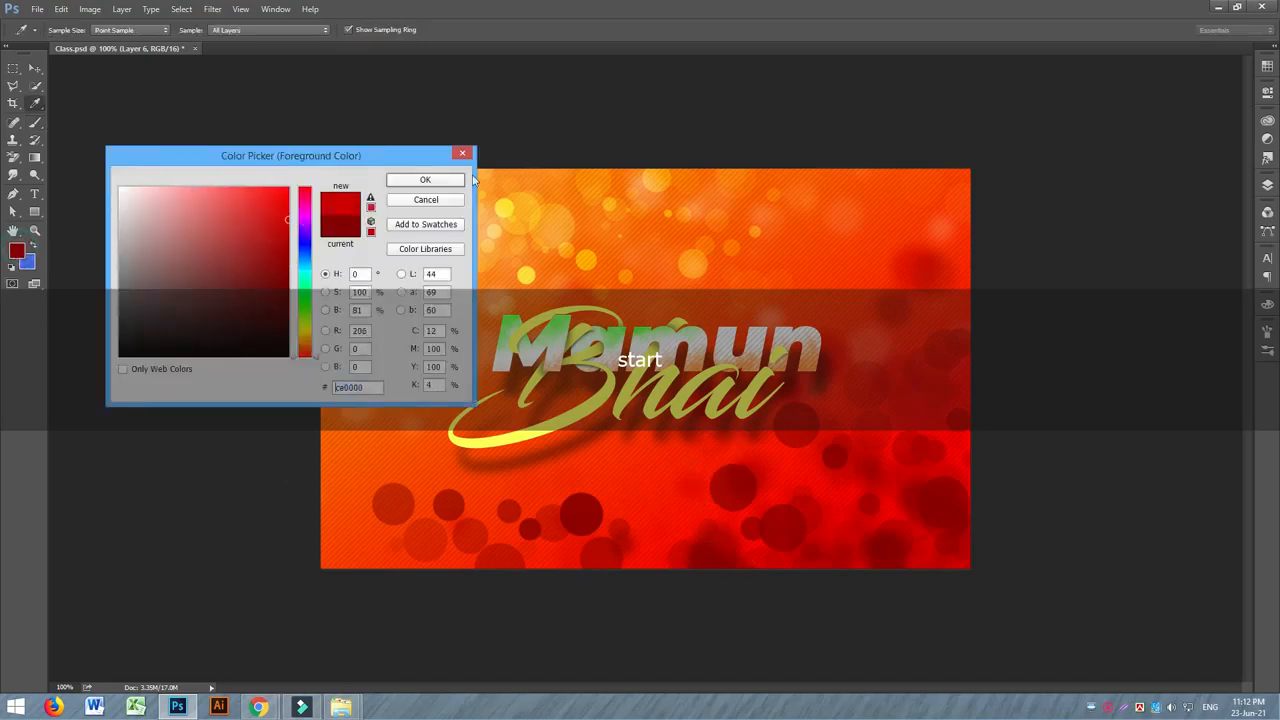
{"action": "left_click", "coordinate": [430, 180]}
{"action": "key", "text": "bracketleft"}
{"action": "key", "text": "bracketleft"}
{"action": "key", "text": "bracketleft"}
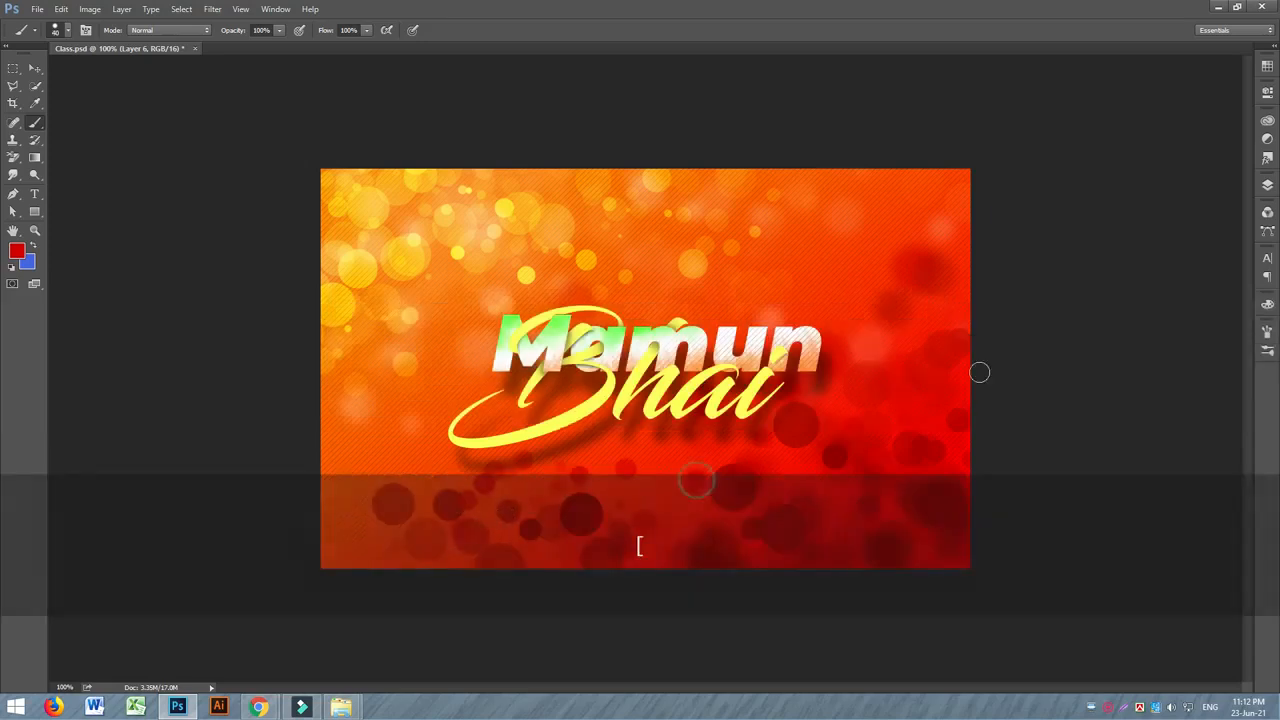
{"action": "left_click", "coordinate": [876, 506]}
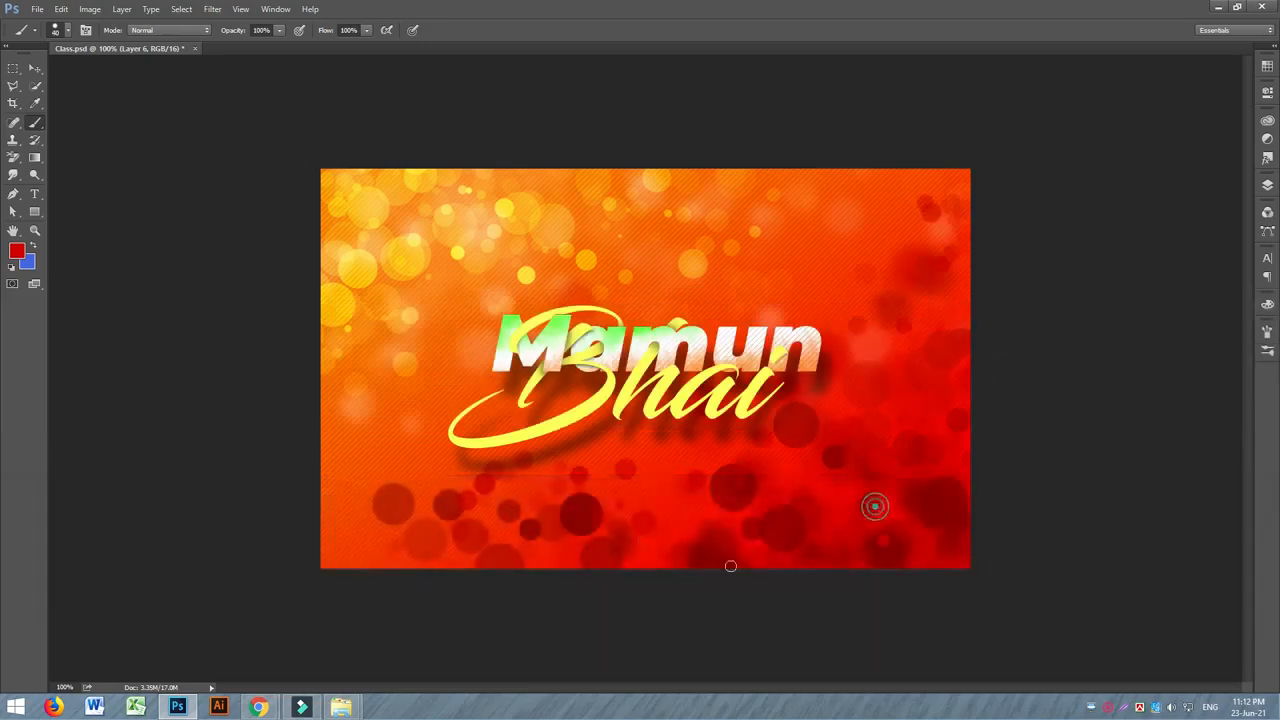
{"action": "left_click", "coordinate": [651, 550]}
{"action": "left_click", "coordinate": [821, 590]}
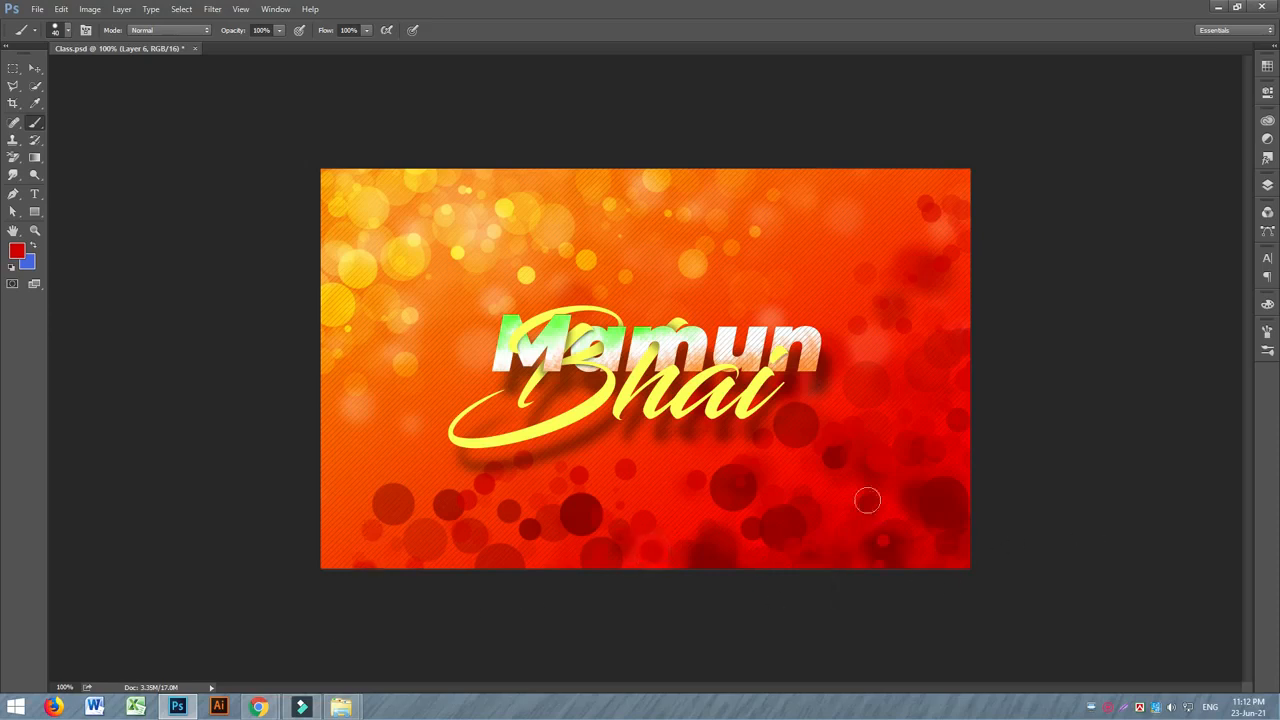
Set the foreground color to orange f85505 and scatter orange circles up to 60 px over the dark red ones.
{"action": "left_click", "coordinate": [17, 251]}
{"action": "left_click", "coordinate": [285, 192]}
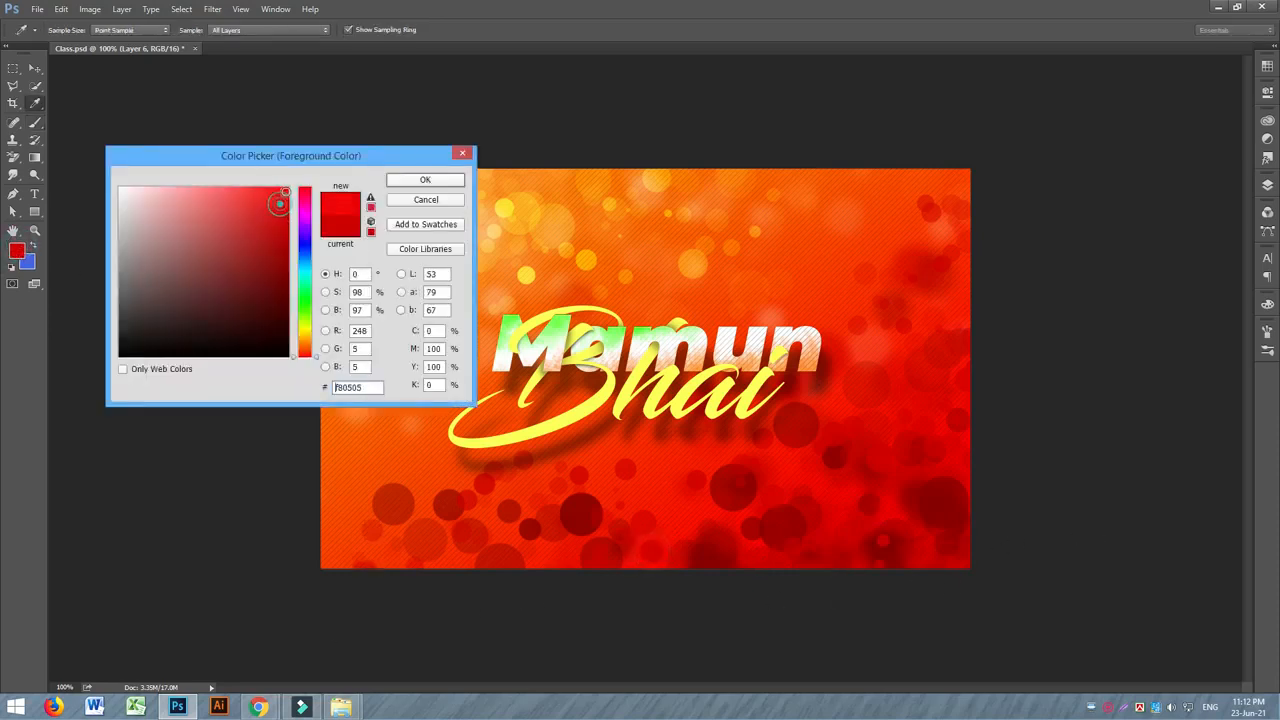
{"action": "mouse_move", "coordinate": [300, 357]}
{"action": "left_mouse_down"}
{"action": "mouse_move", "coordinate": [304, 330]}
{"action": "mouse_move", "coordinate": [306, 349]}
{"action": "left_mouse_up"}
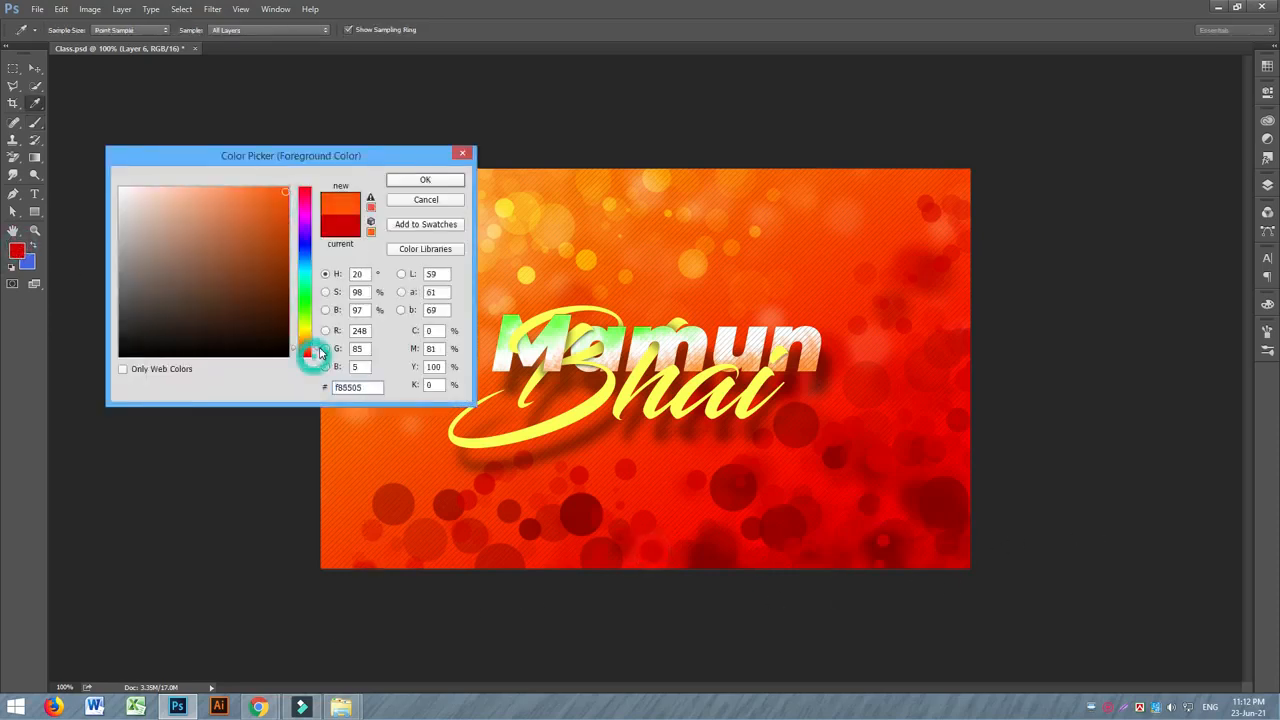
{"action": "left_click", "coordinate": [425, 180]}
{"action": "mouse_move", "coordinate": [838, 483]}
{"action": "left_mouse_down"}
{"action": "mouse_move", "coordinate": [871, 425]}
{"action": "mouse_move", "coordinate": [881, 368]}
{"action": "mouse_move", "coordinate": [583, 430]}
{"action": "mouse_move", "coordinate": [801, 414]}
{"action": "left_mouse_up"}
{"action": "key", "text": "bracketright"}
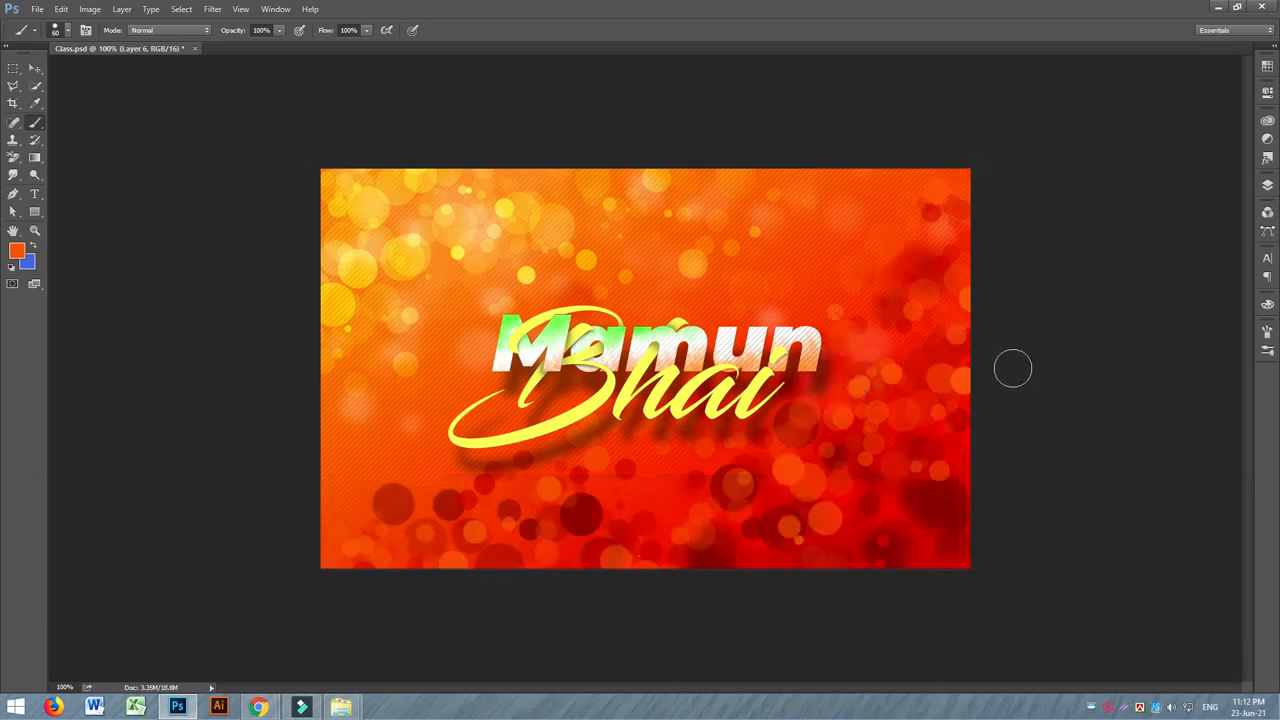
Toggle Layer 6's visibility to compare the artwork with and without the red and orange circles.
{"action": "left_click", "coordinate": [1267, 185]}
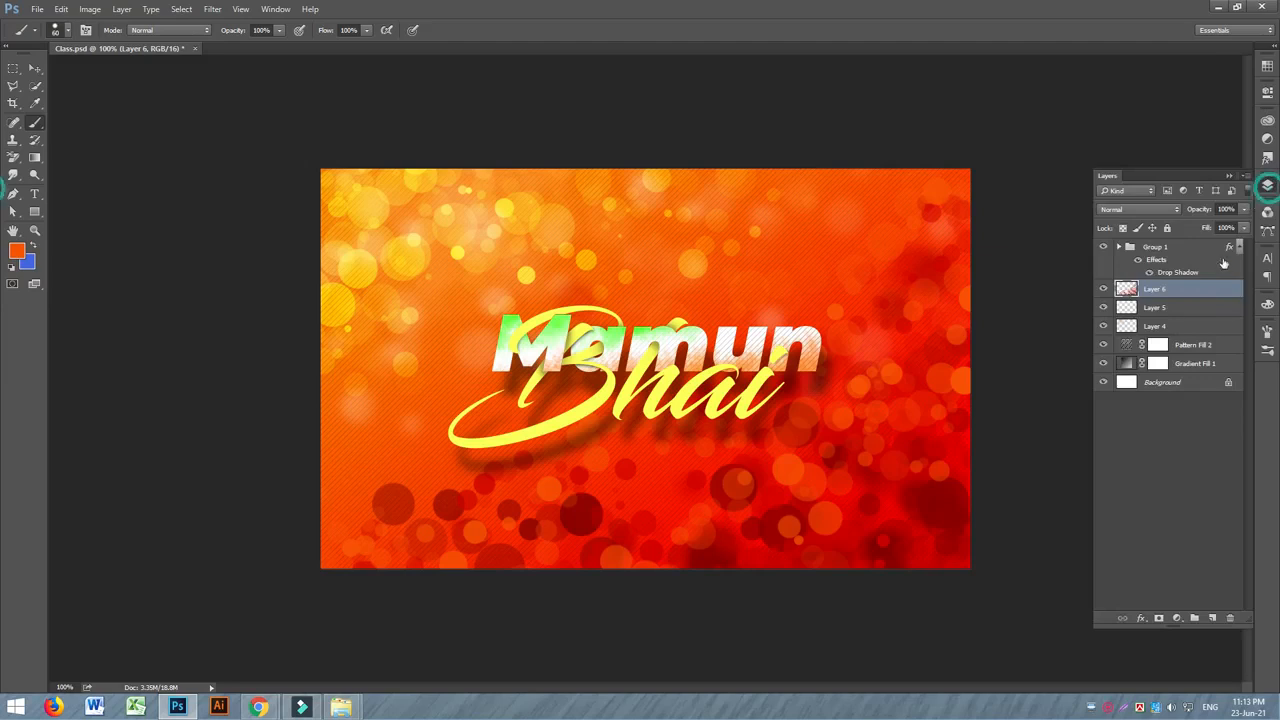
{"action": "left_click", "coordinate": [1103, 289]}
{"action": "left_click", "coordinate": [1103, 289]}
{"action": "left_click", "coordinate": [1103, 289]}
{"action": "left_click", "coordinate": [1103, 289]}
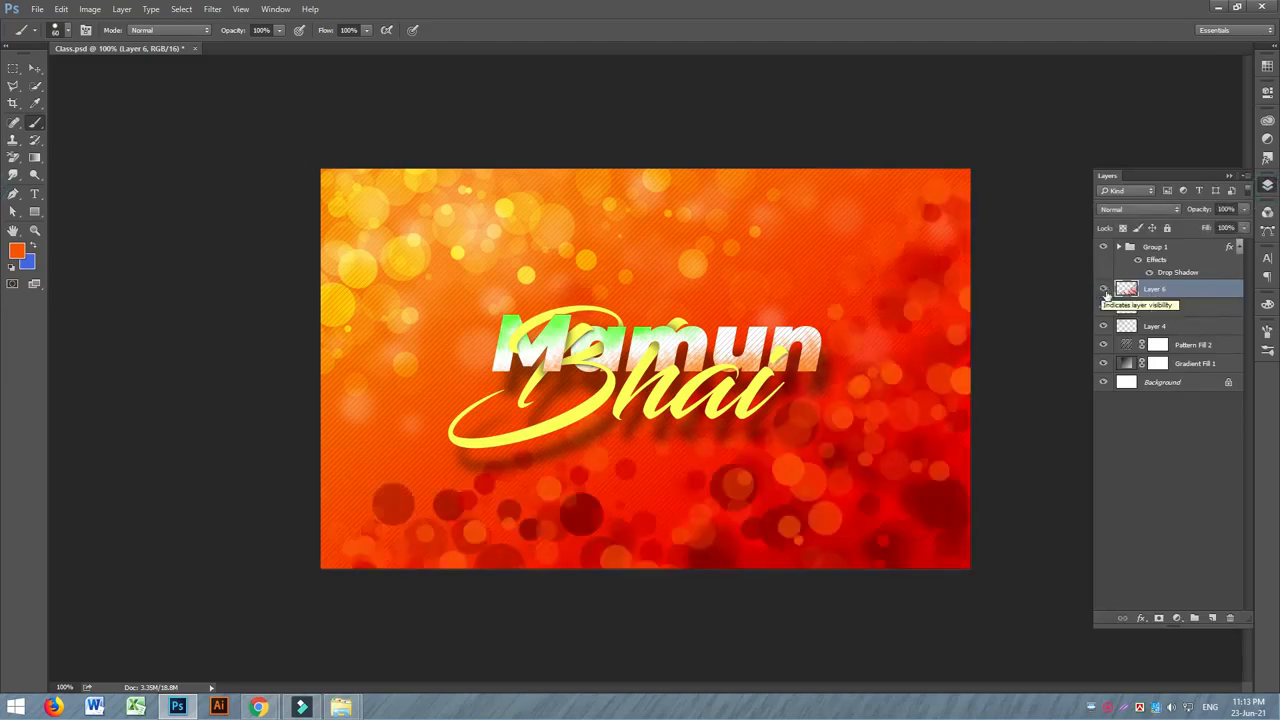
Cycle through the blend modes on Layer 6 and set it to Luminosity.
{"action": "left_click", "coordinate": [1138, 210]}
{"action": "left_click", "coordinate": [1137, 223]}
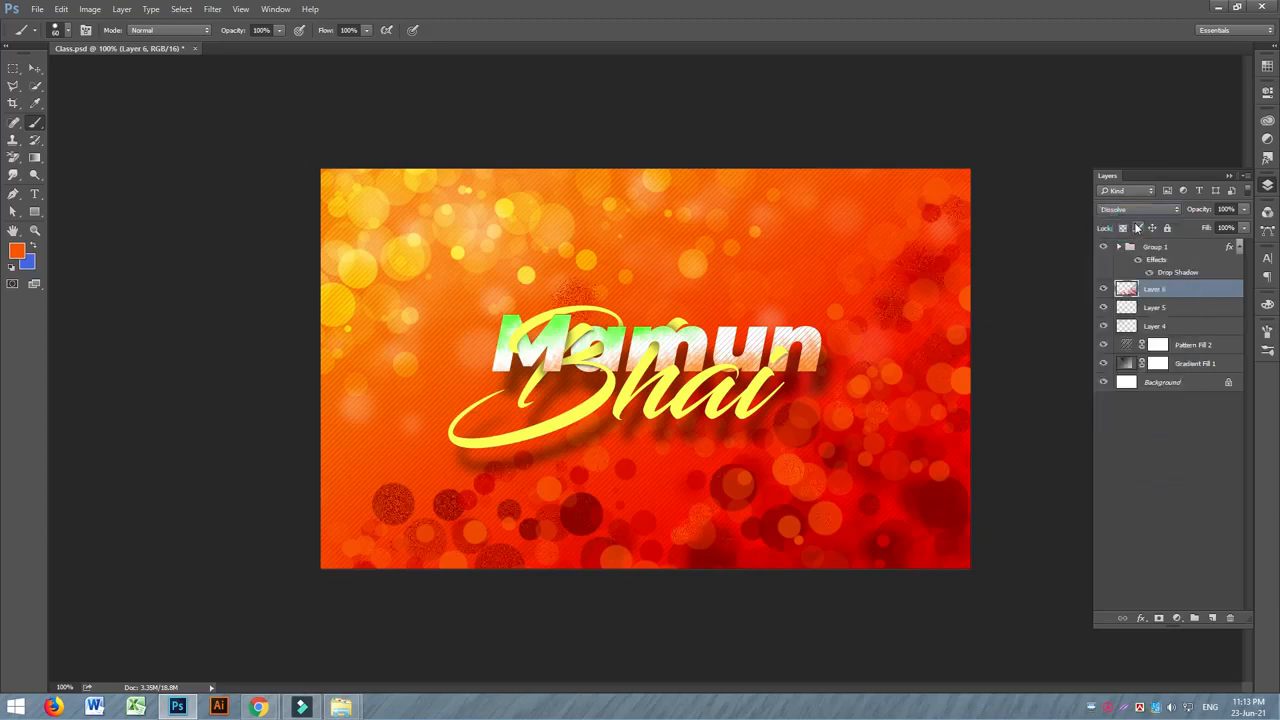
{"action": "key", "text": "Down"}
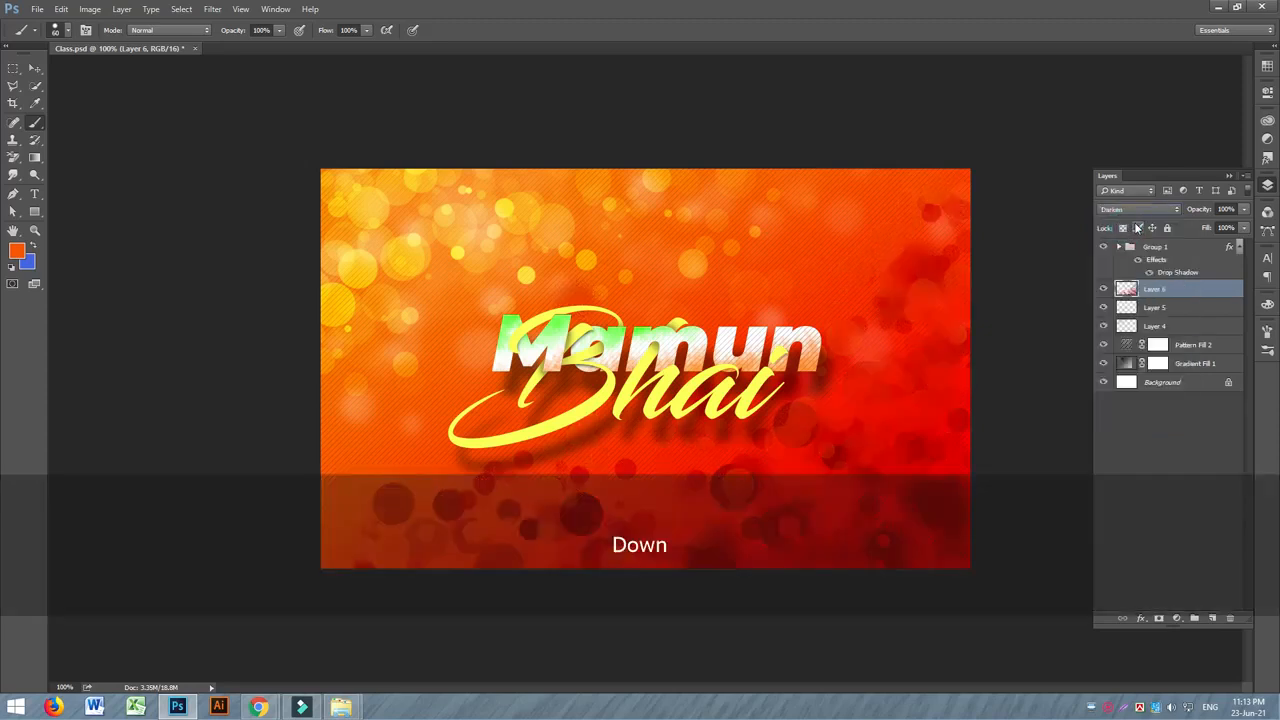
{"action": "key", "text": "Down"}
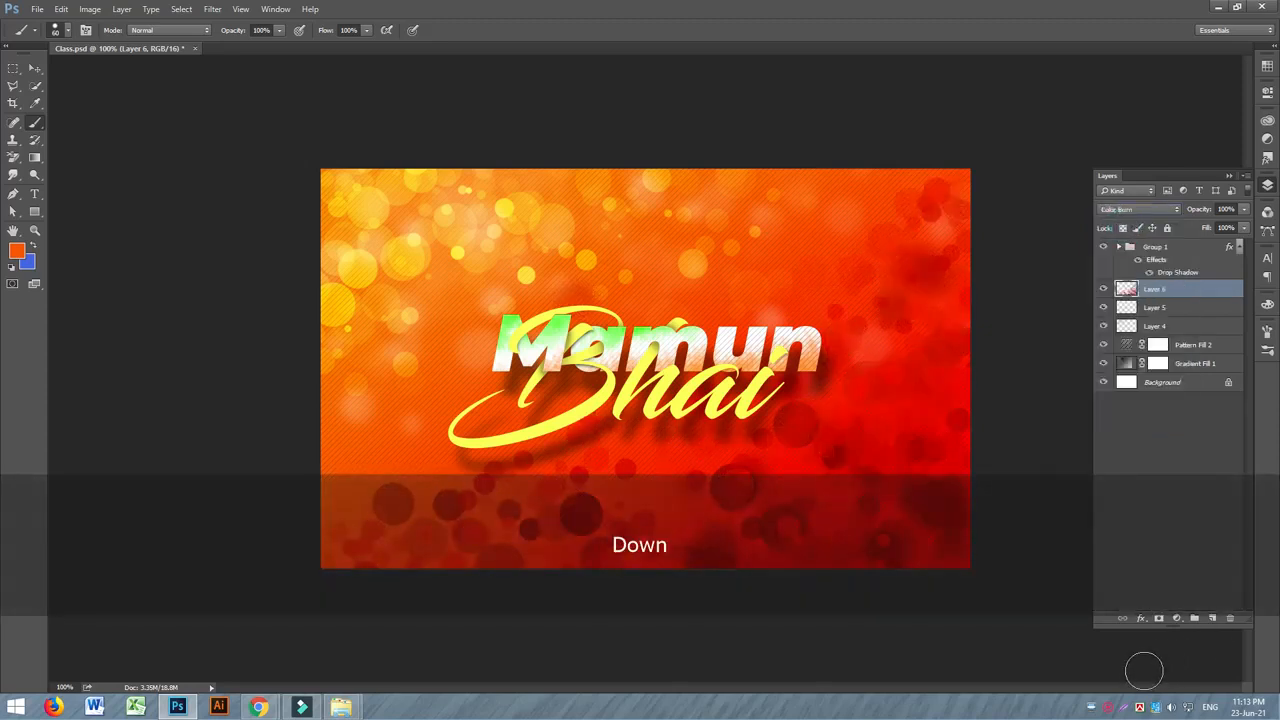
{"action": "key", "text": "Down"}
{"action": "key", "text": "Down"}
{"action": "mouse_move", "coordinate": [2, 706]}
{"action": "key", "text": "Down"}
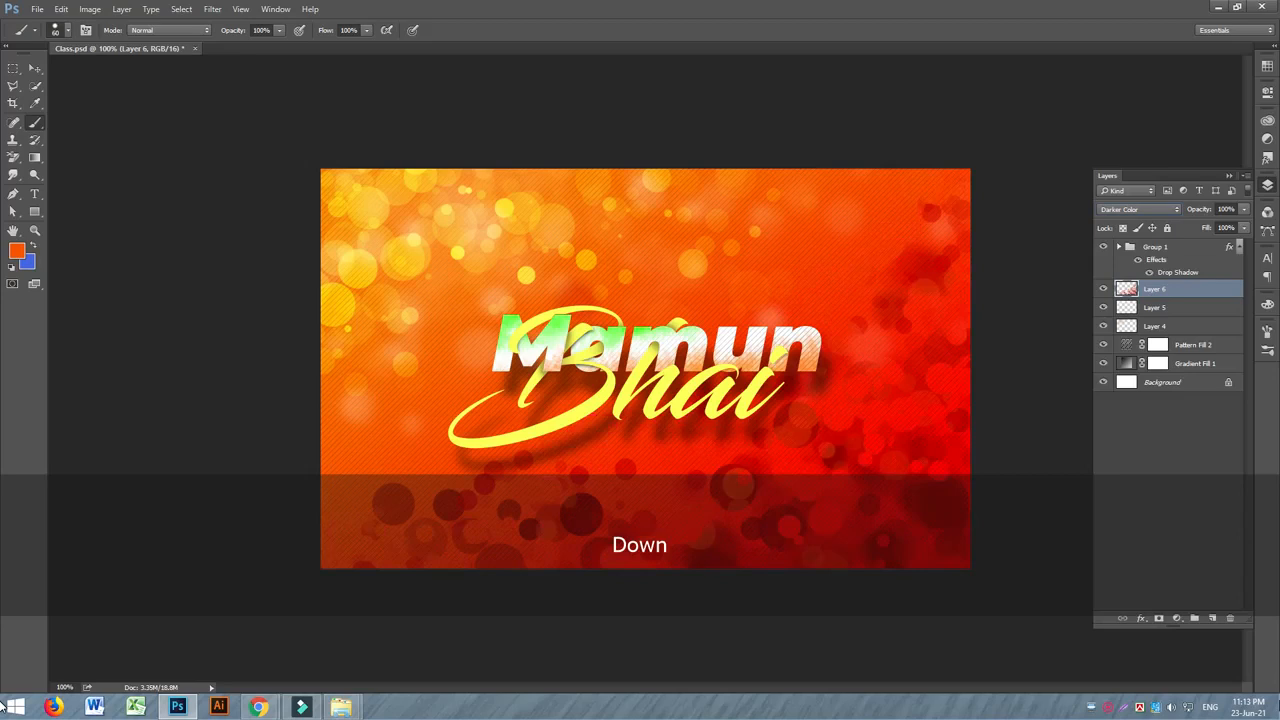
{"action": "key", "text": "Down"}
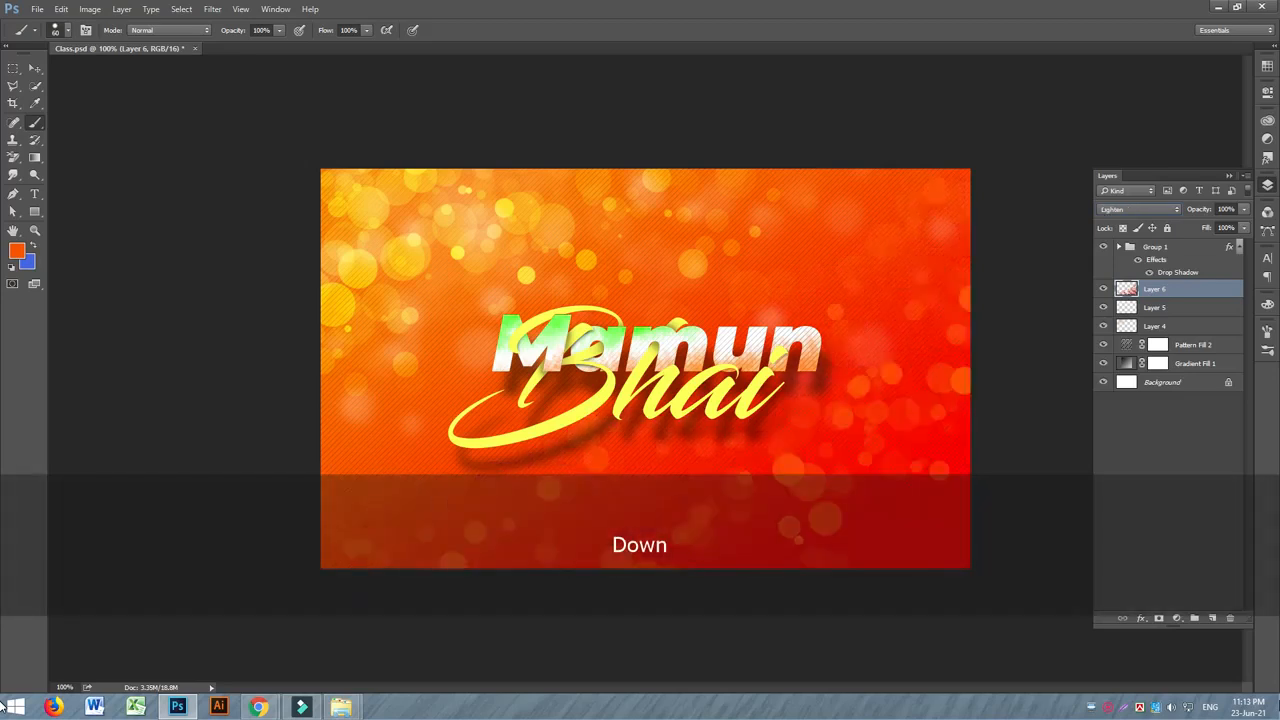
{"action": "key", "text": "Down"}
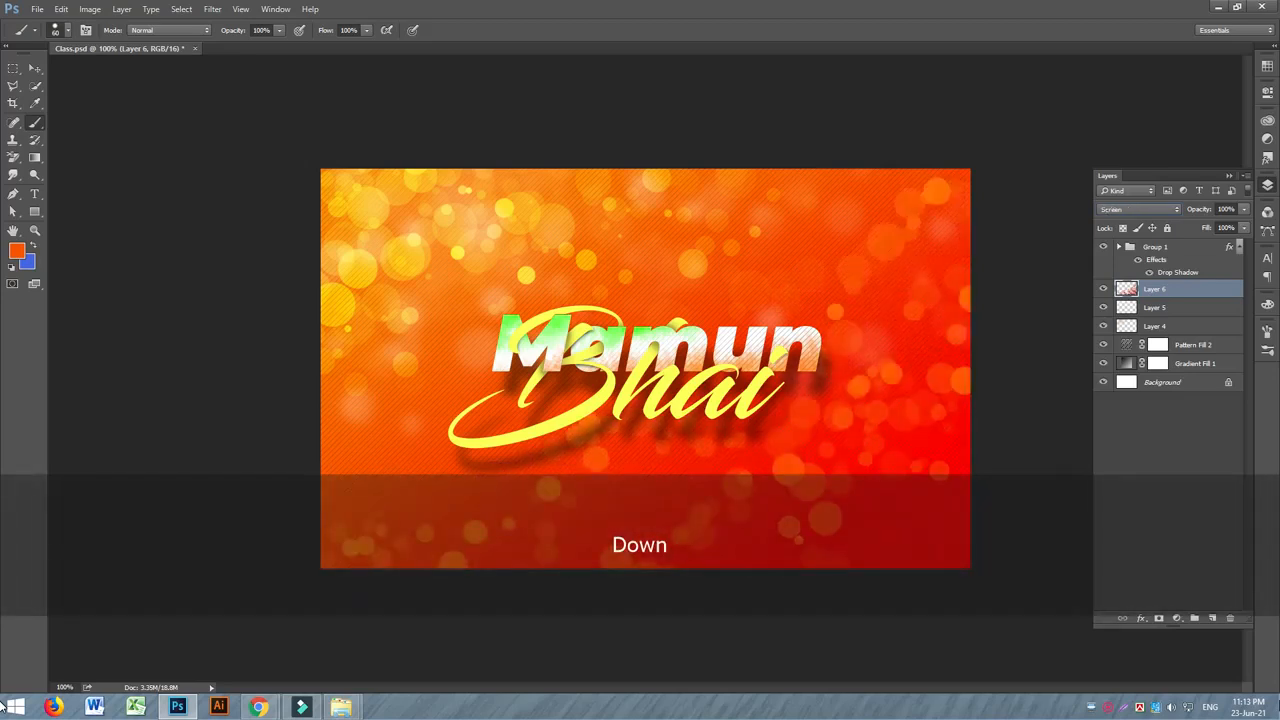
{"action": "key", "text": "Down"}
{"action": "key", "text": "Down"}
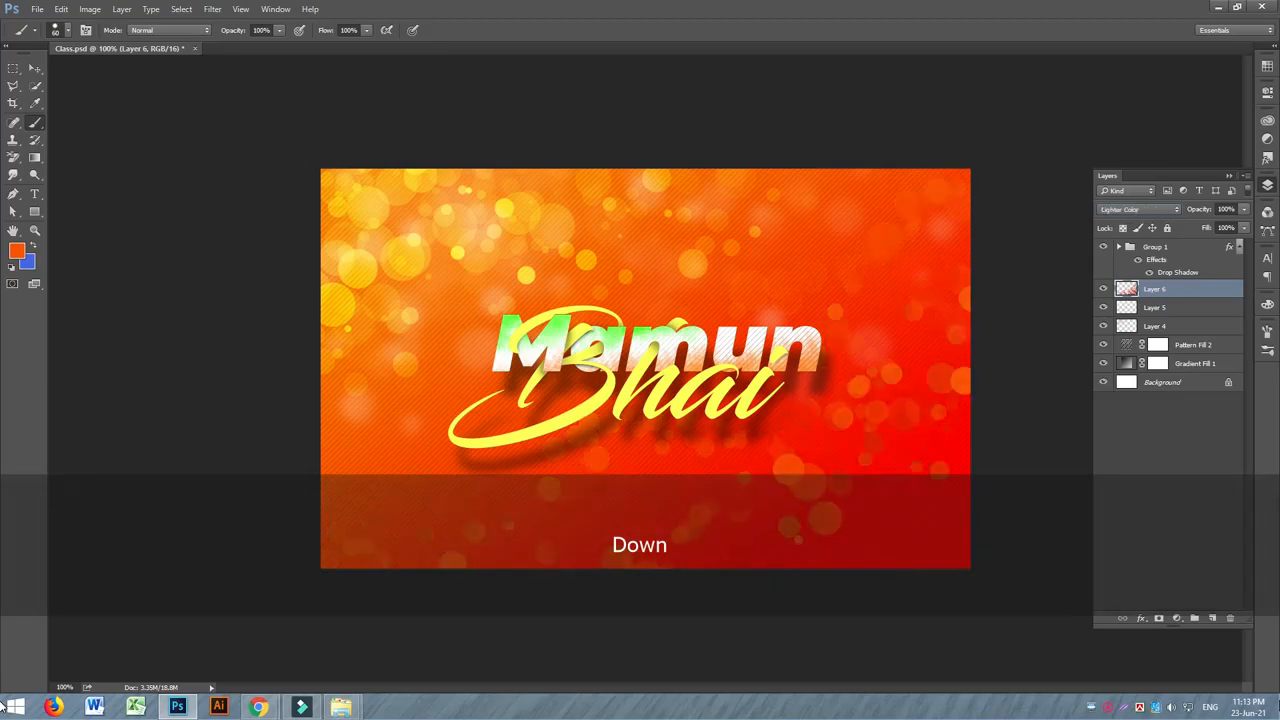
{"action": "key", "text": "Down"}
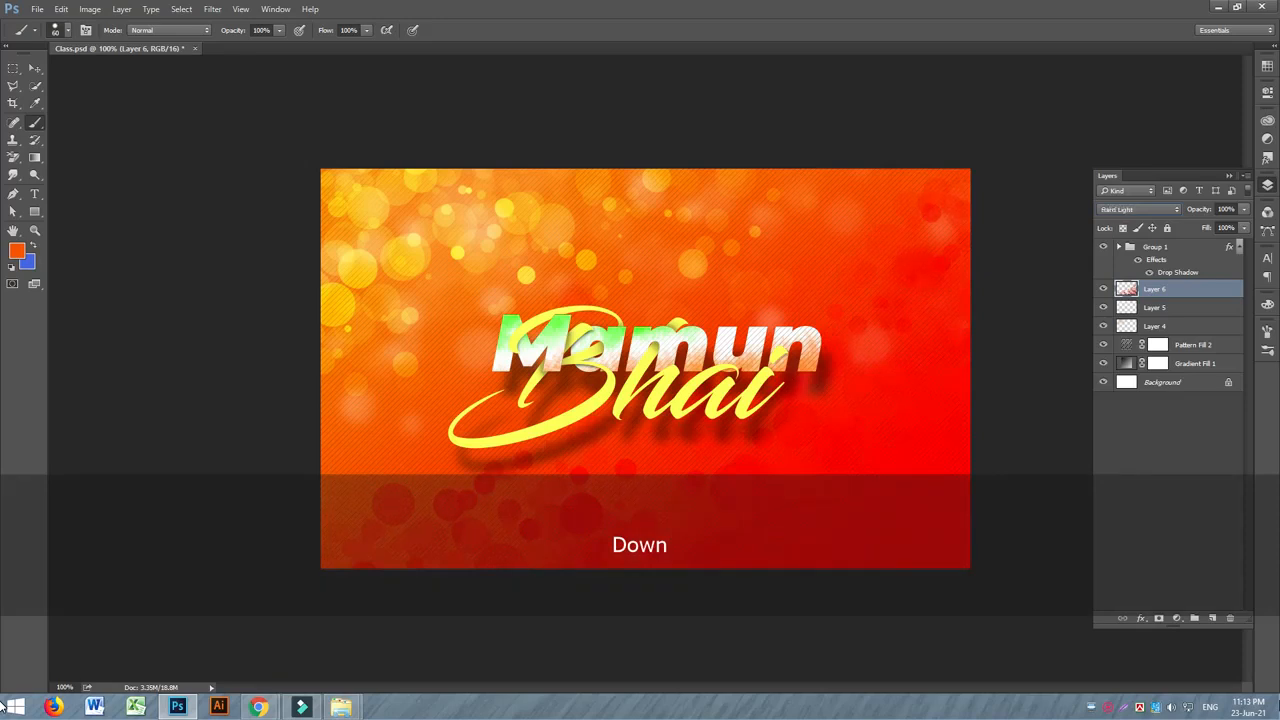
{"action": "key", "text": "Down"}
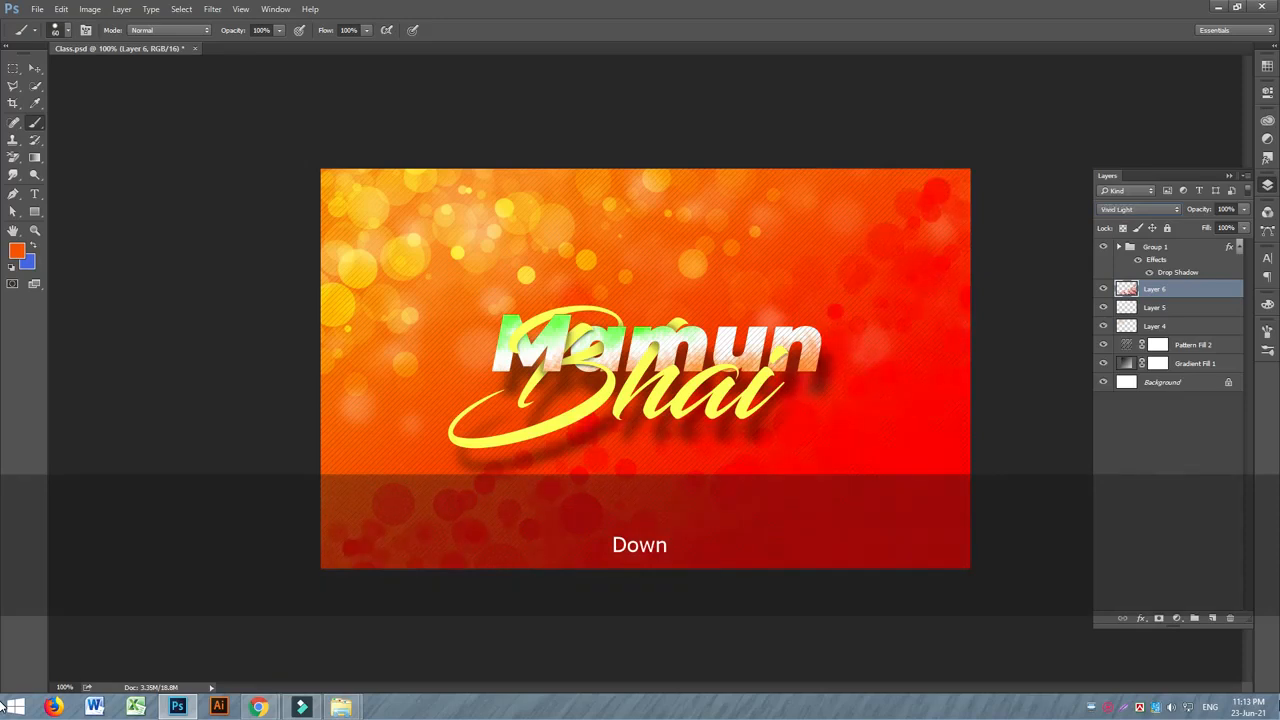
{"action": "key", "text": "Down"}
{"action": "key", "text": "Down"}
{"action": "key", "text": "Down"}
{"action": "key", "text": "Down"}
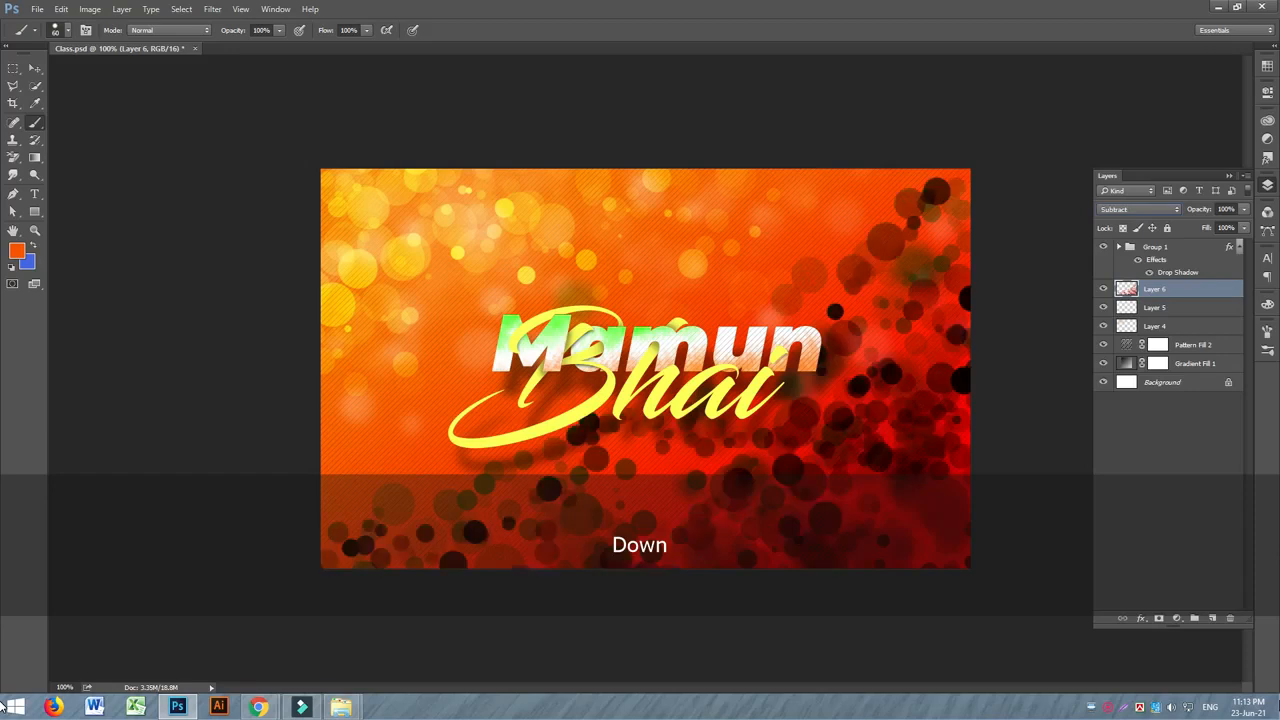
{"action": "key", "text": "Down"}
{"action": "key", "text": "Down"}
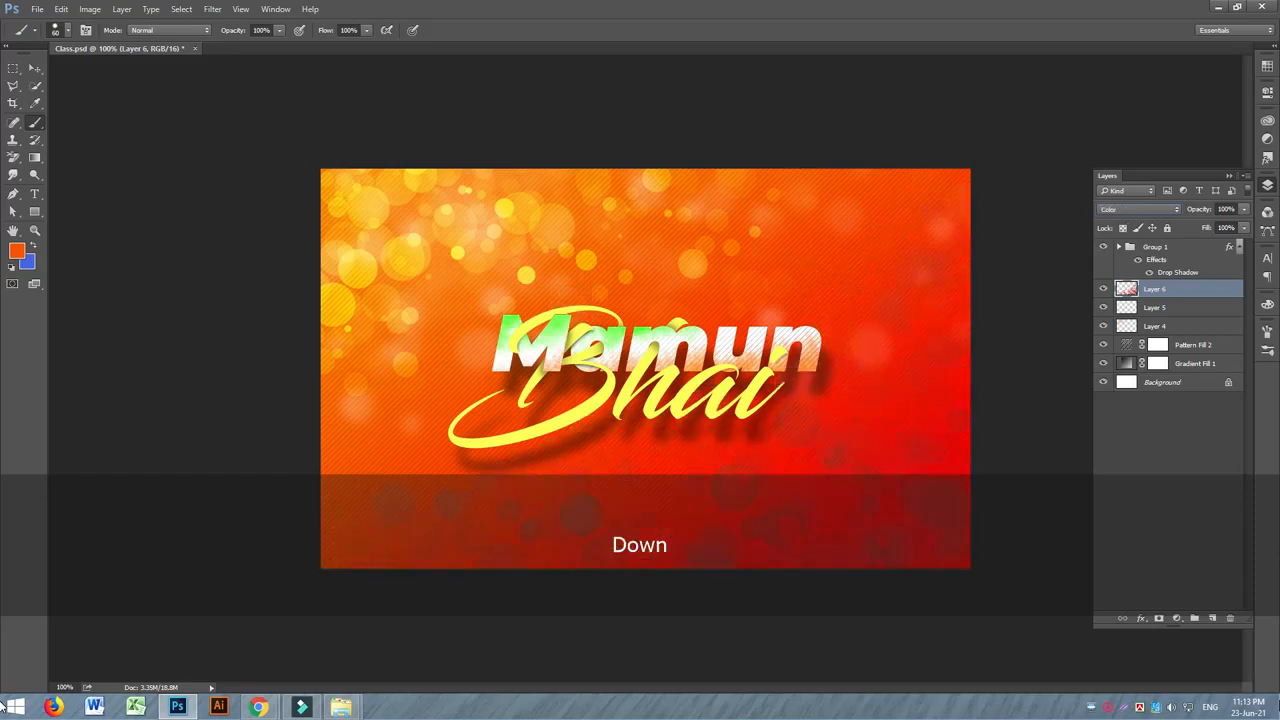
{"action": "key", "text": "Up"}
{"action": "key", "text": "Down"}
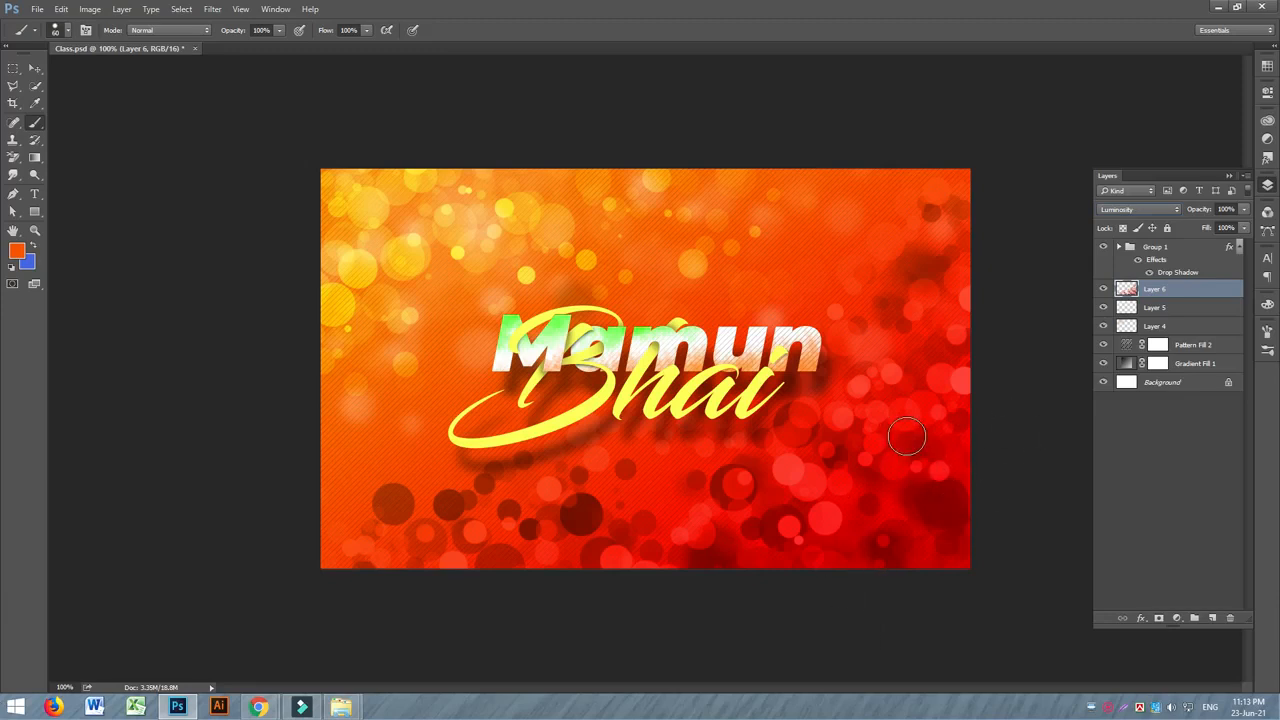
Open the Lens Blur filter for Layer 6.
{"action": "left_click", "coordinate": [211, 10]}
{"action": "mouse_move", "coordinate": [236, 157]}
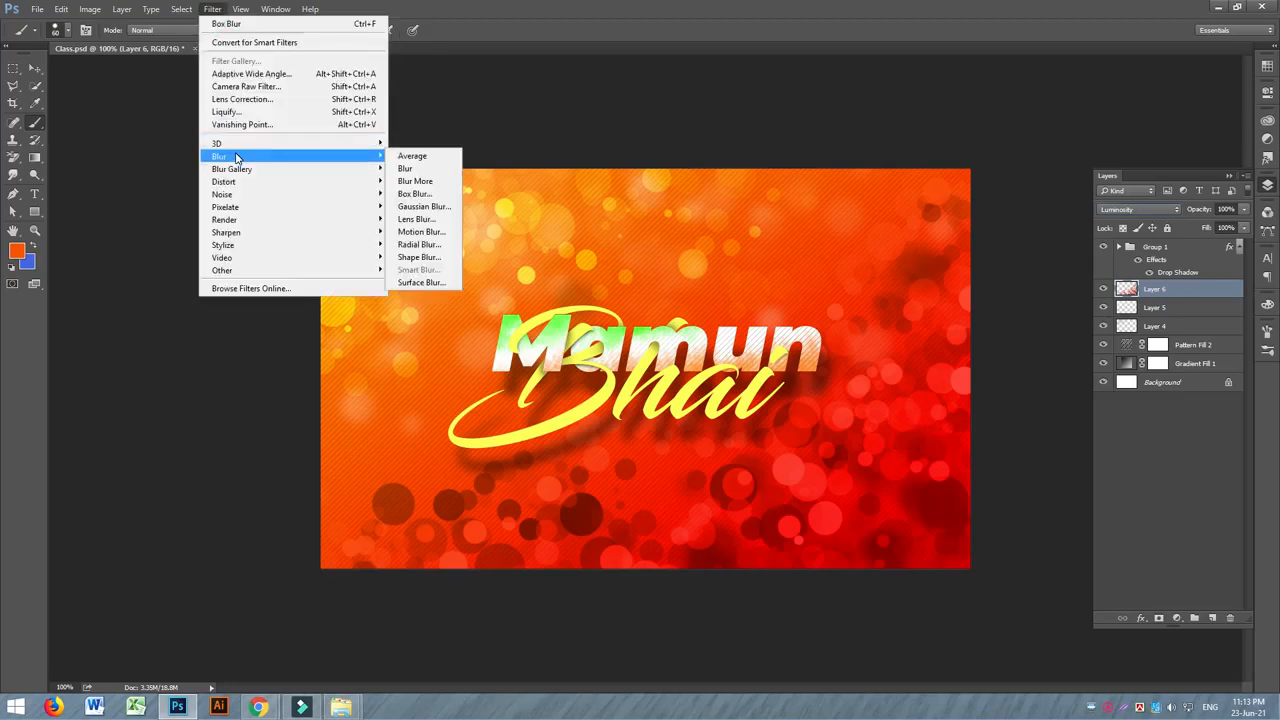
{"action": "left_click", "coordinate": [418, 219]}
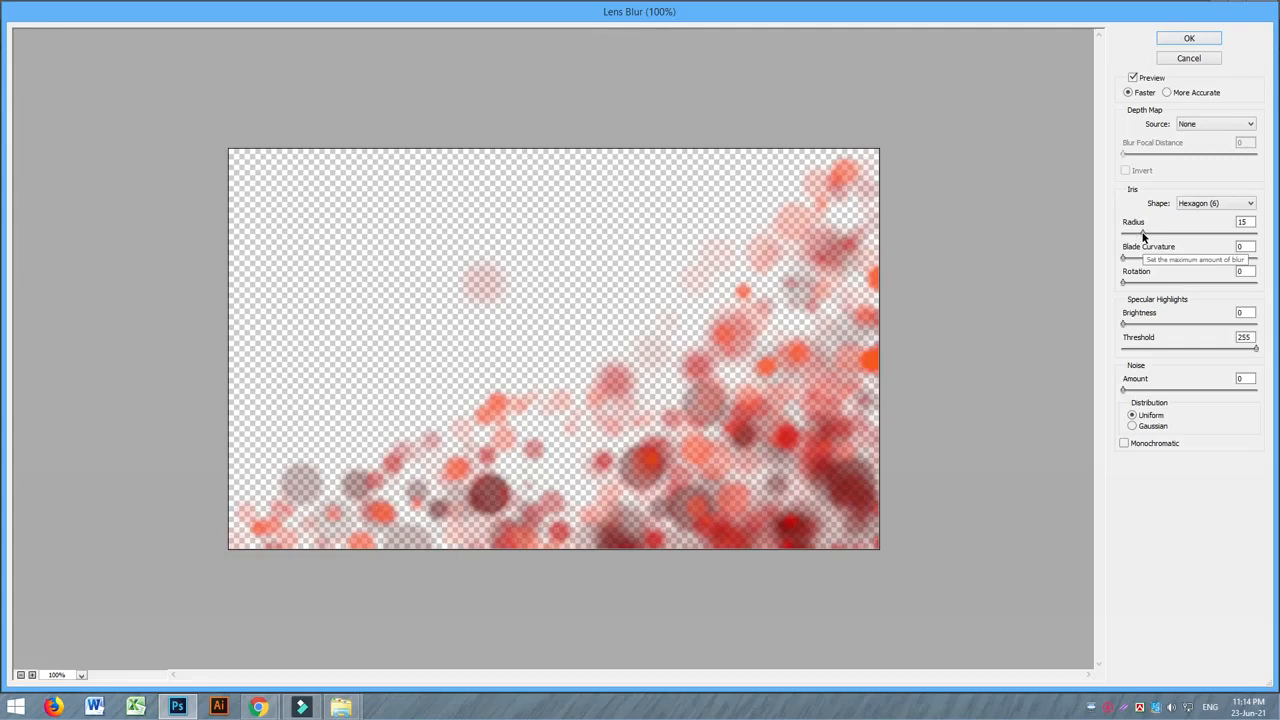
{"action": "left_click", "coordinate": [1127, 155]}
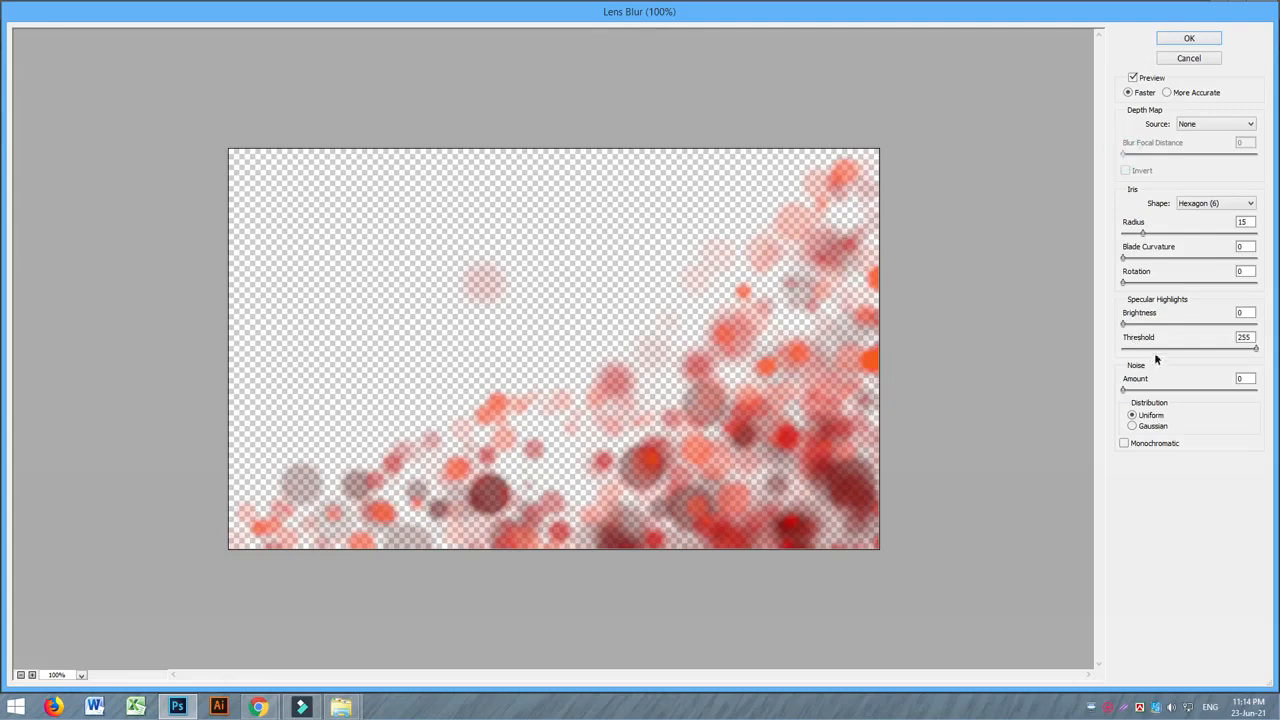
Try a lower highlight threshold and added noise in the Lens Blur, resetting them to 255 and 0.
{"action": "left_click_drag", "start_coordinate": [1246, 349], "coordinate": [1171, 347]}
{"action": "left_click_drag", "start_coordinate": [1124, 389], "coordinate": [1160, 393]}
{"action": "left_click_drag", "start_coordinate": [1172, 348], "coordinate": [1256, 350]}
{"action": "left_click_drag", "start_coordinate": [1161, 391], "coordinate": [1122, 391]}
Set the Lens Blur's specular highlights to brightness 34 and threshold 93, with Gaussian noise distribution.
{"action": "left_click_drag", "start_coordinate": [1258, 350], "coordinate": [1181, 349]}
{"action": "left_click", "coordinate": [1144, 430]}
{"action": "left_click", "coordinate": [1152, 445]}
{"action": "left_click", "coordinate": [1152, 445]}
{"action": "left_click_drag", "start_coordinate": [1125, 327], "coordinate": [1171, 347]}
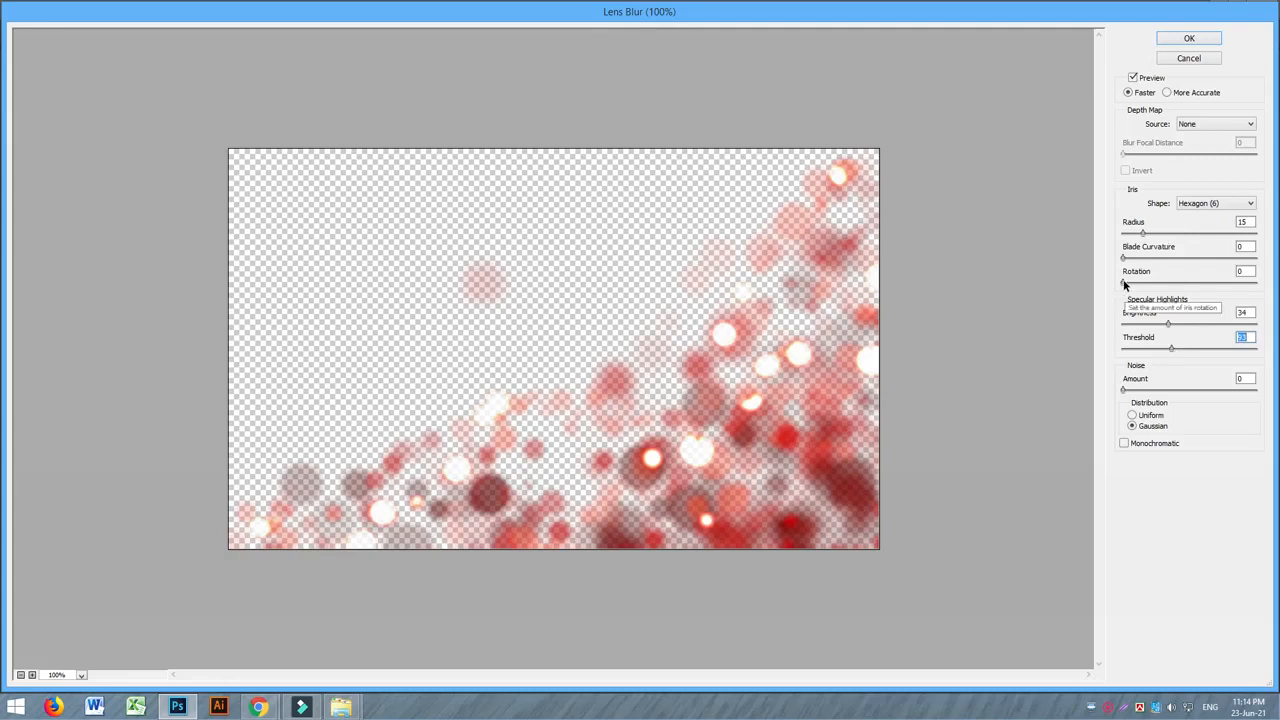
Set the Lens Blur's iris rotation to 117, raise its radius above 15 and apply the filter to Layer 6.
{"action": "left_click_drag", "start_coordinate": [1122, 283], "coordinate": [1190, 281]}
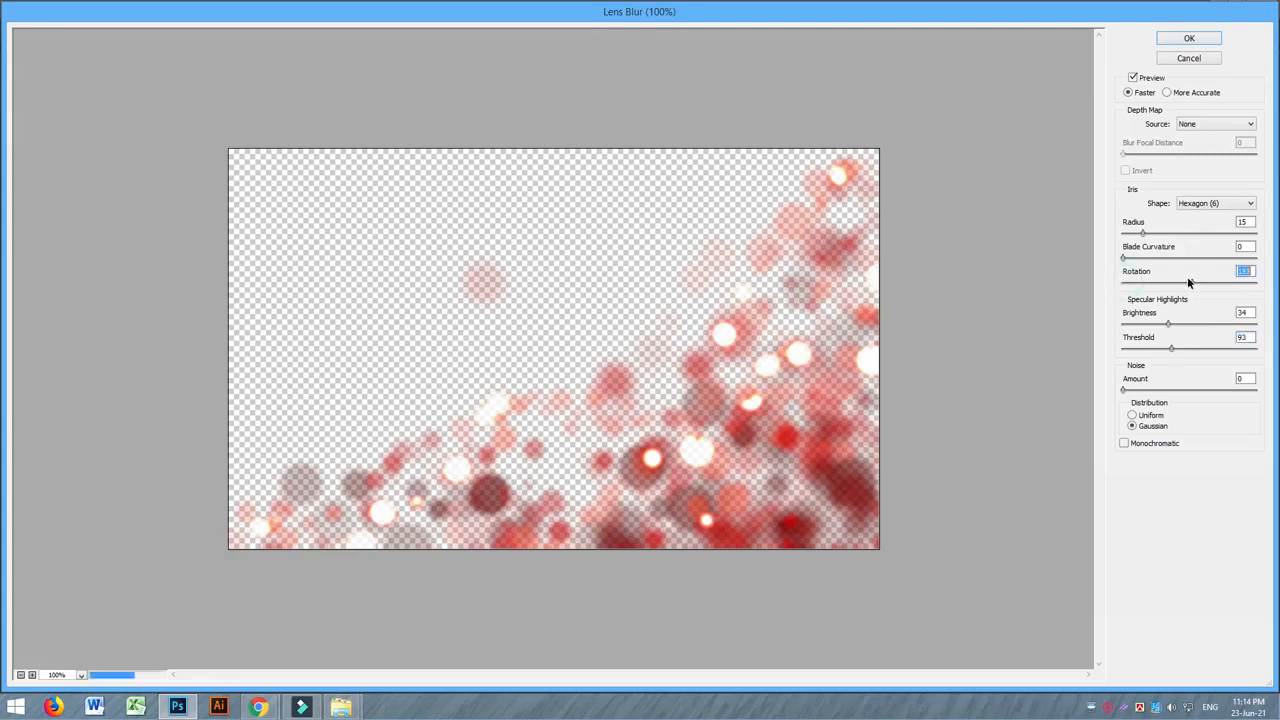
{"action": "mouse_move", "coordinate": [1122, 258]}
{"action": "left_mouse_down"}
{"action": "mouse_move", "coordinate": [1165, 259]}
{"action": "mouse_move", "coordinate": [1121, 257]}
{"action": "left_mouse_up"}
{"action": "left_click", "coordinate": [1142, 232]}
{"action": "left_click_drag", "start_coordinate": [1185, 234], "coordinate": [1160, 243]}
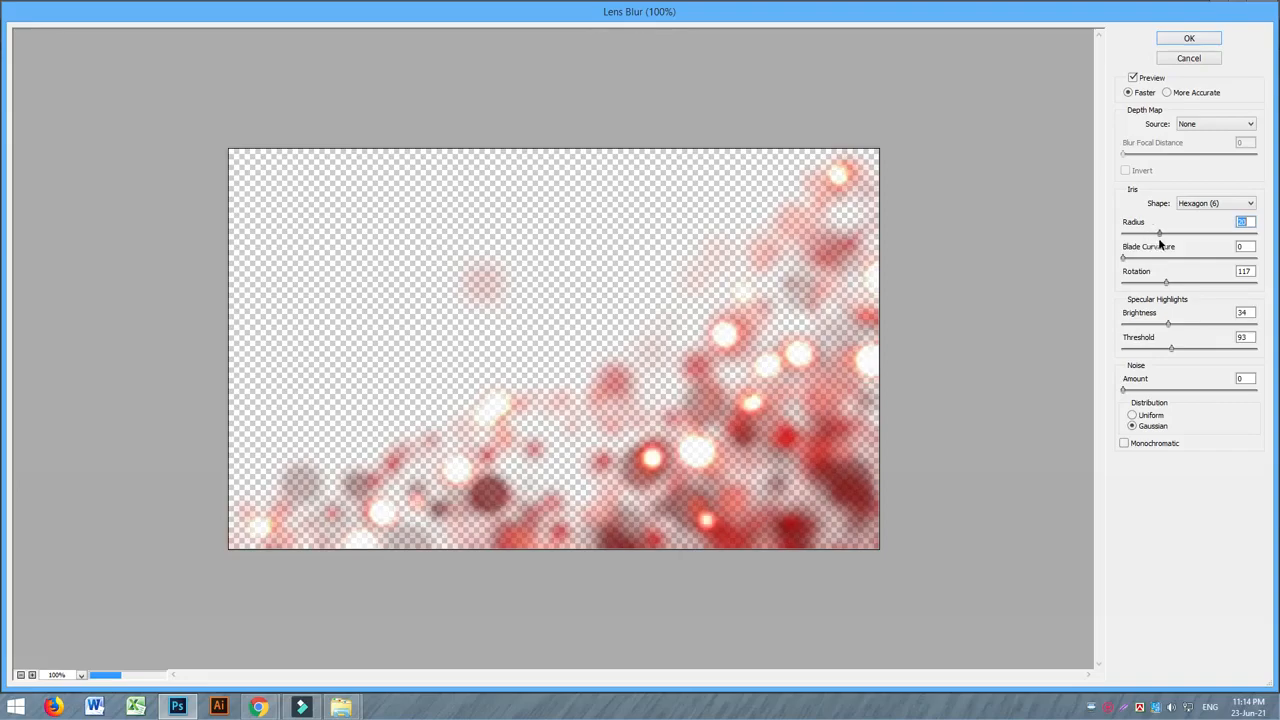
{"action": "left_click", "coordinate": [1186, 38]}
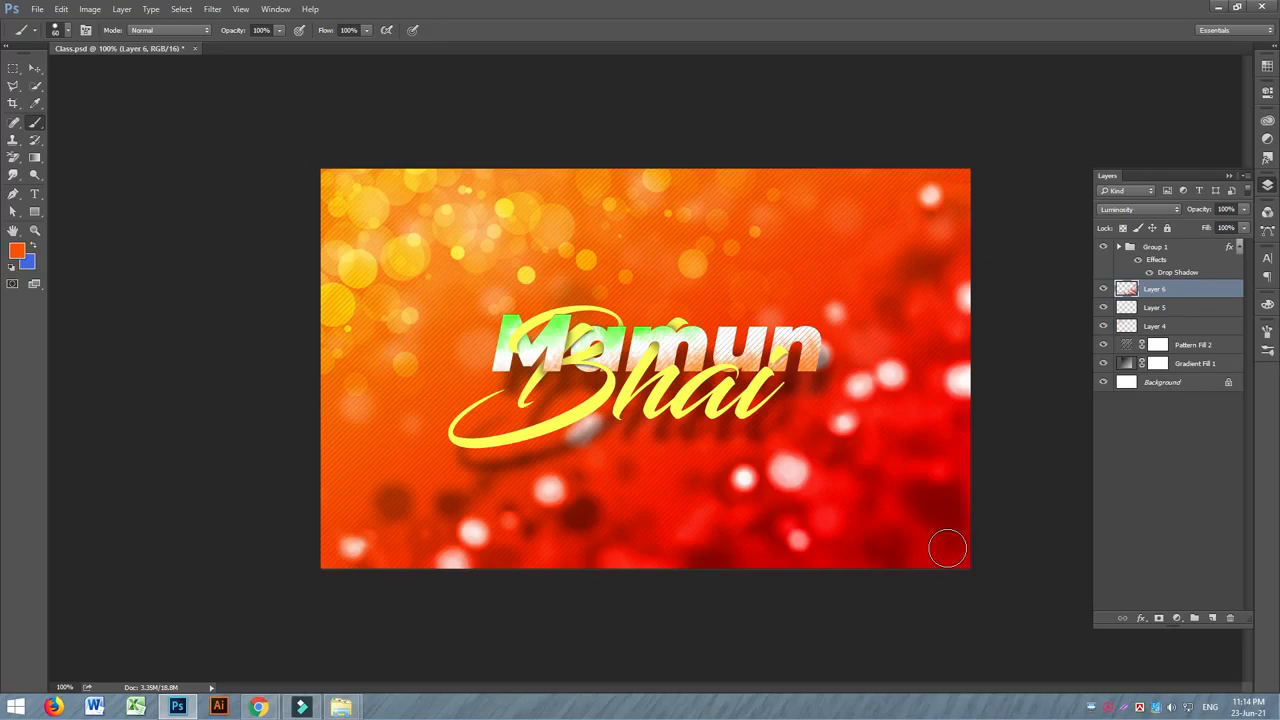
Try the blend modes from Color Burn to Hue on the blurred Layer 6, returning it to Luminosity.
{"action": "left_click", "coordinate": [1148, 210]}
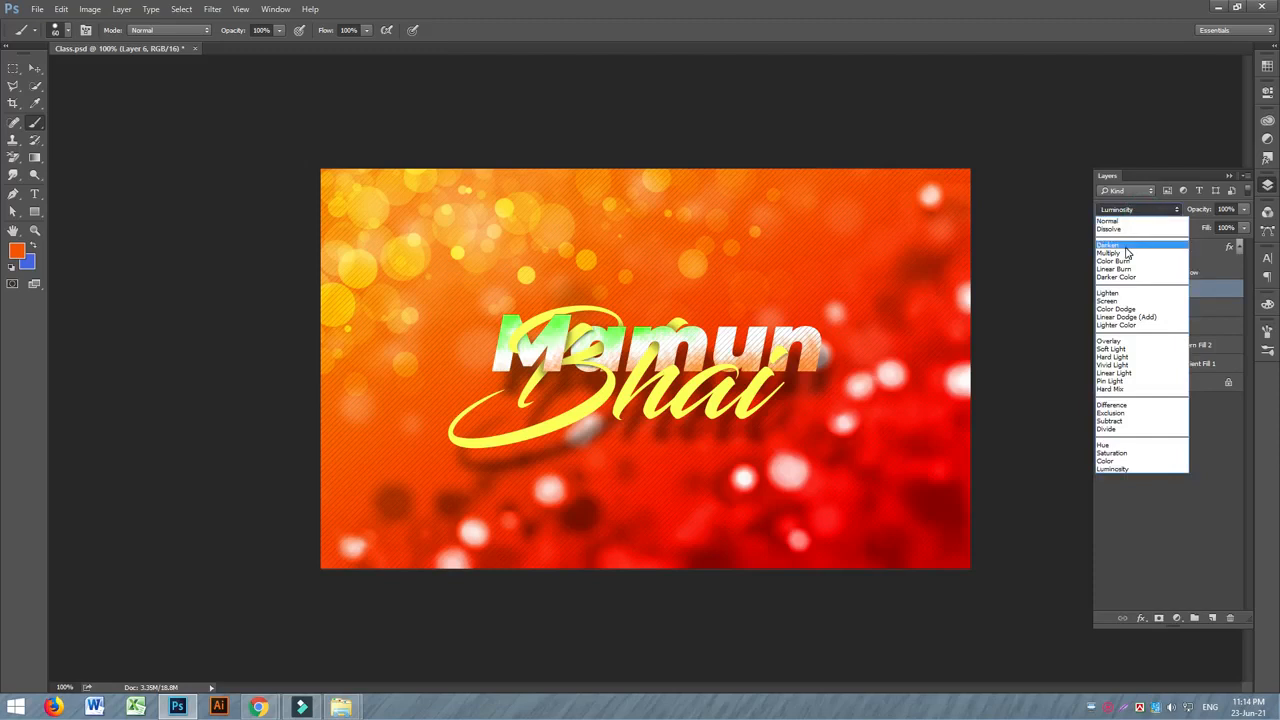
{"action": "left_click", "coordinate": [1126, 263]}
{"action": "key", "text": "Down"}
{"action": "key", "text": "Down"}
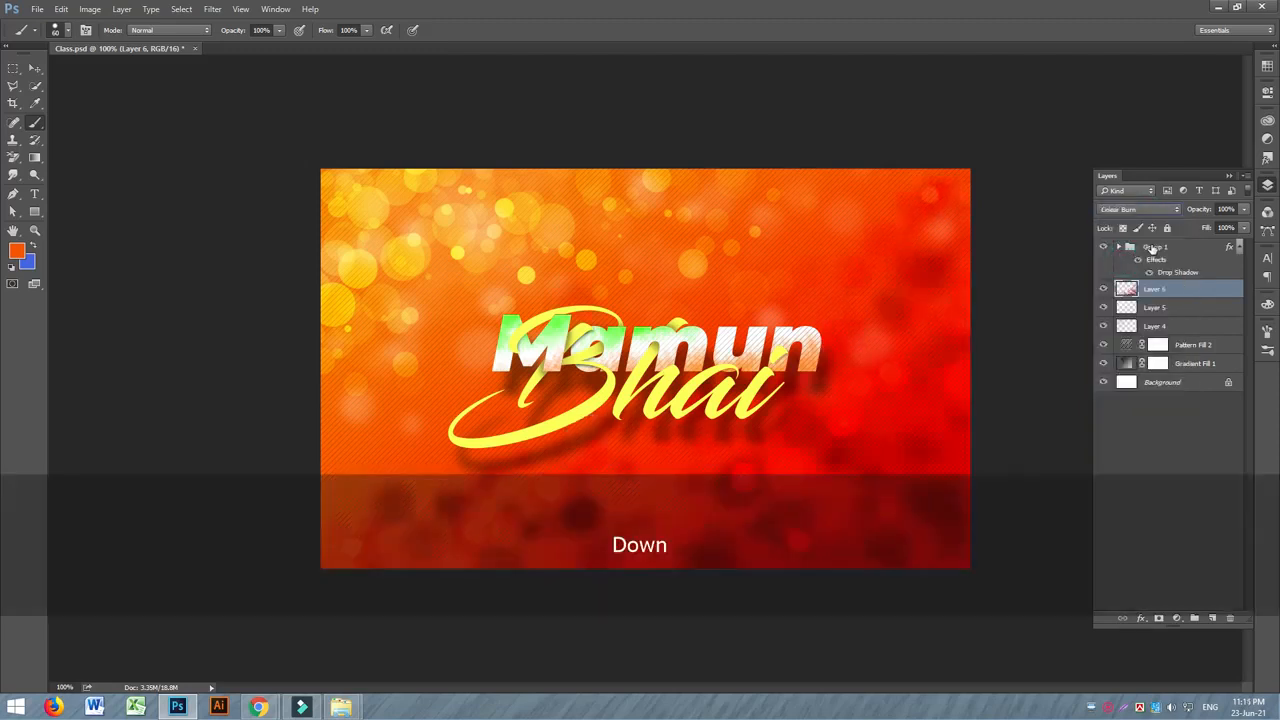
{"action": "key", "text": "Down"}
{"action": "key", "text": "Up"}
{"action": "key", "text": "Down"}
{"action": "key", "text": "Down"}
{"action": "key", "text": "Down"}
{"action": "key", "text": "Down"}
{"action": "key", "text": "Down"}
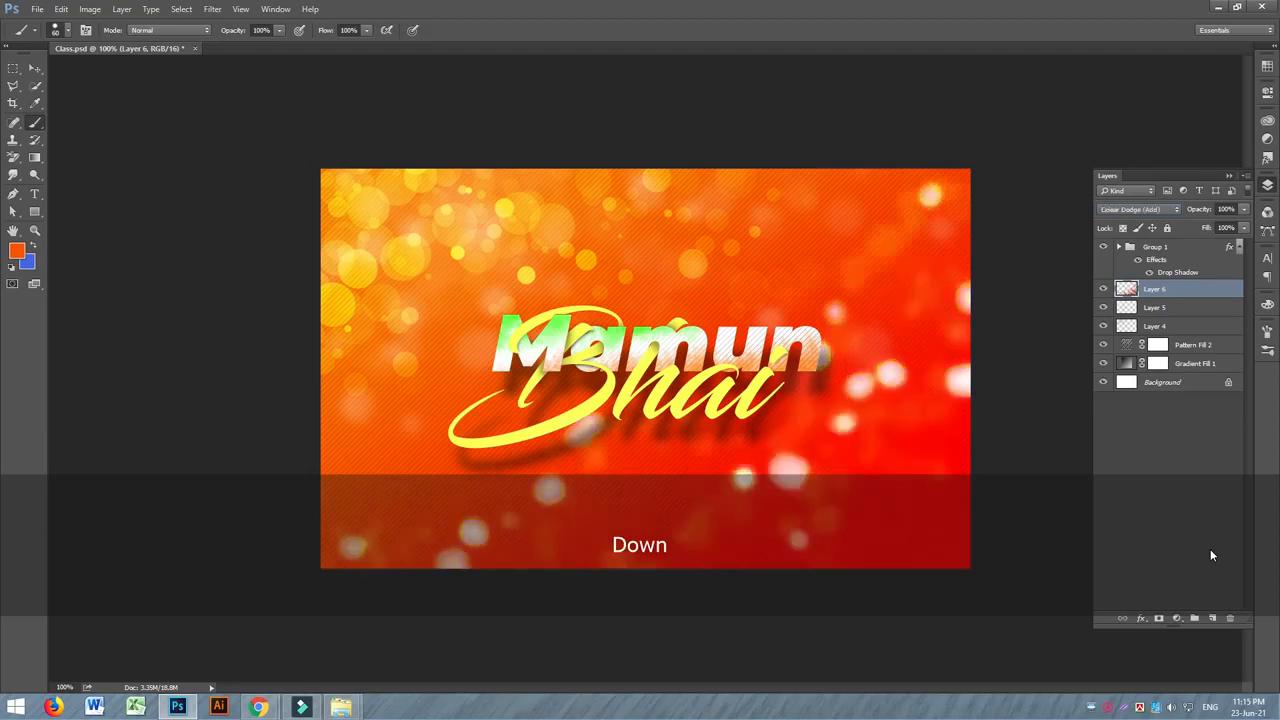
{"action": "key", "text": "Down"}
{"action": "key", "text": "Down"}
{"action": "key", "text": "Down"}
{"action": "key", "text": "Down"}
{"action": "key", "text": "Down"}
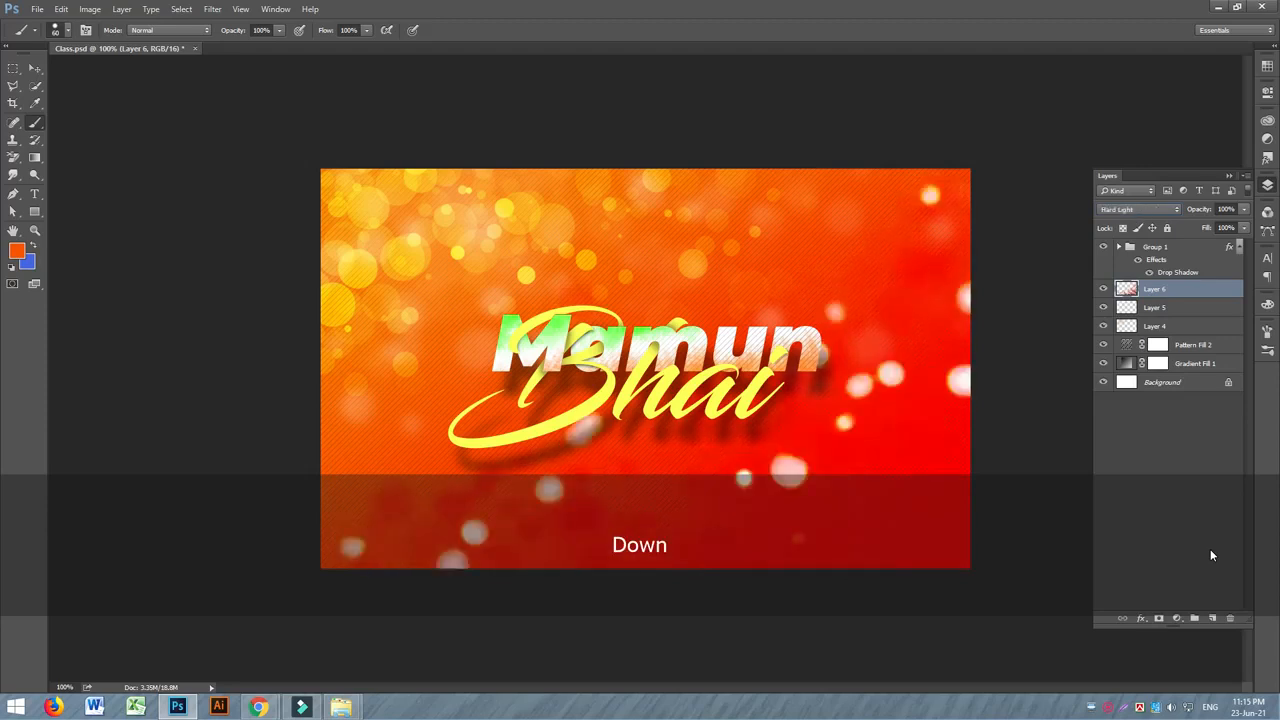
{"action": "key", "text": "Down"}
{"action": "key", "text": "Down"}
{"action": "key", "text": "Down"}
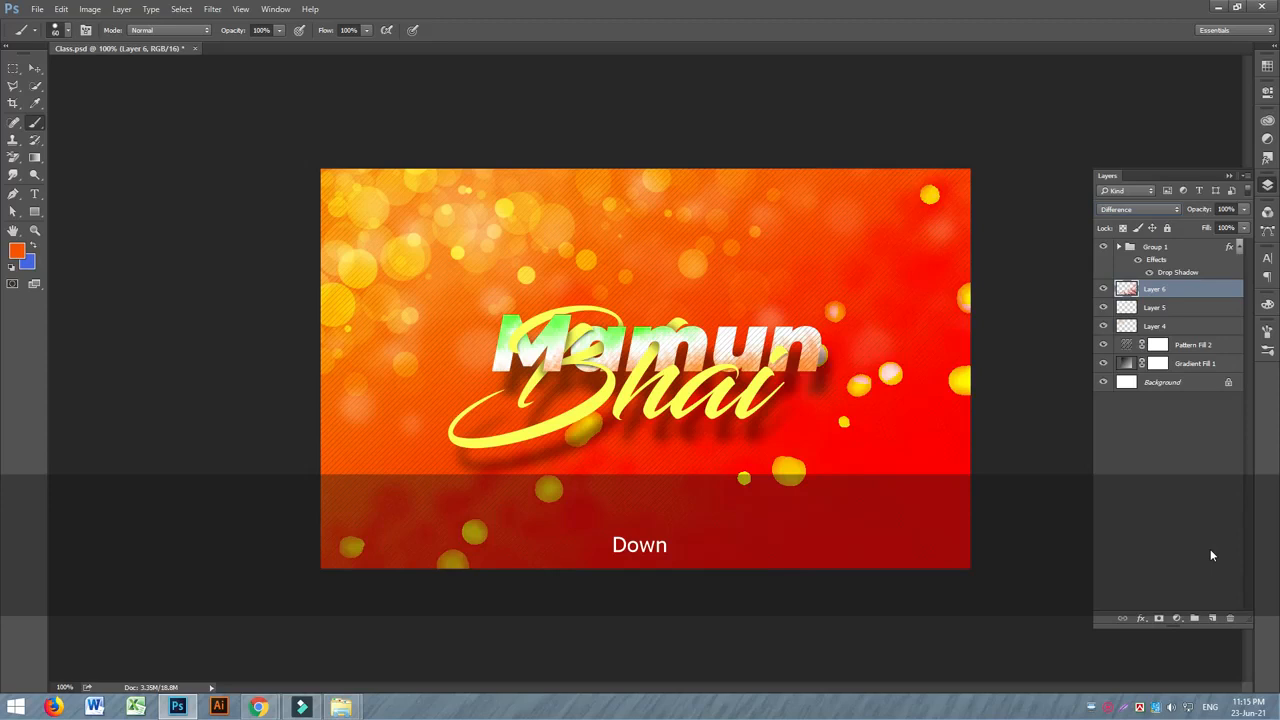
{"action": "key", "text": "Down"}
{"action": "key", "text": "Down"}
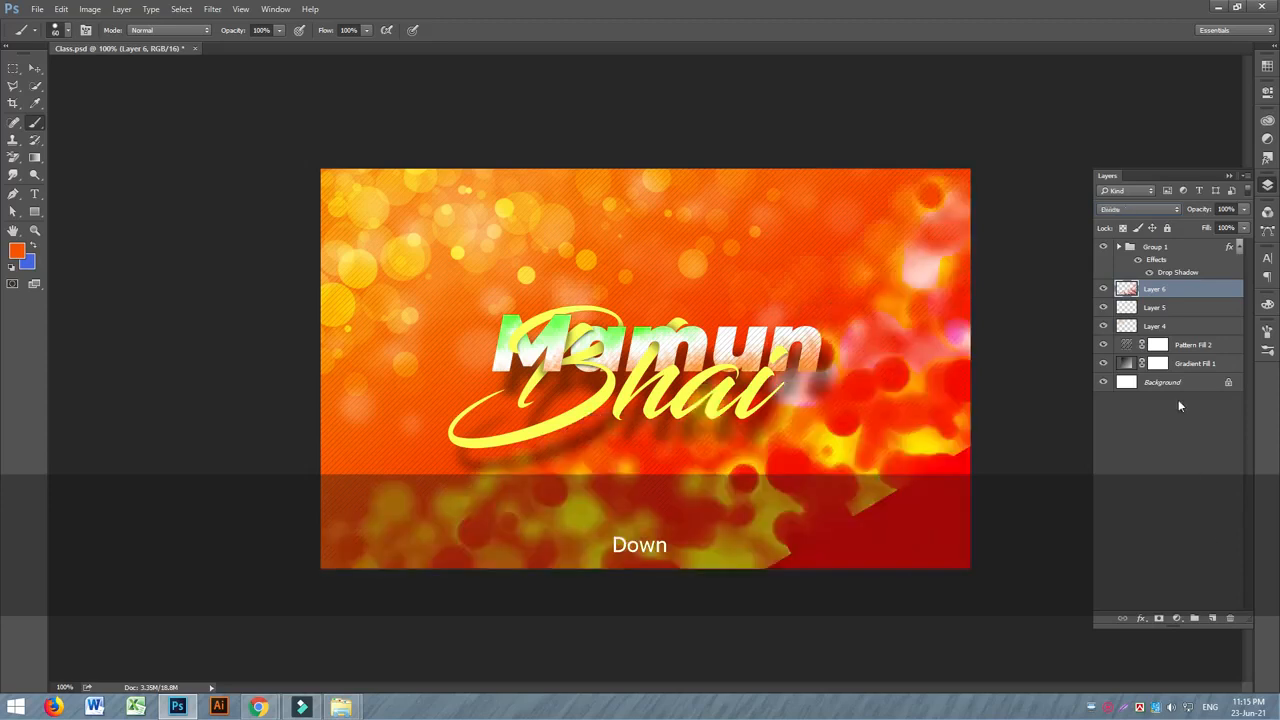
{"action": "key", "text": "Down"}
{"action": "left_click", "coordinate": [1140, 209]}
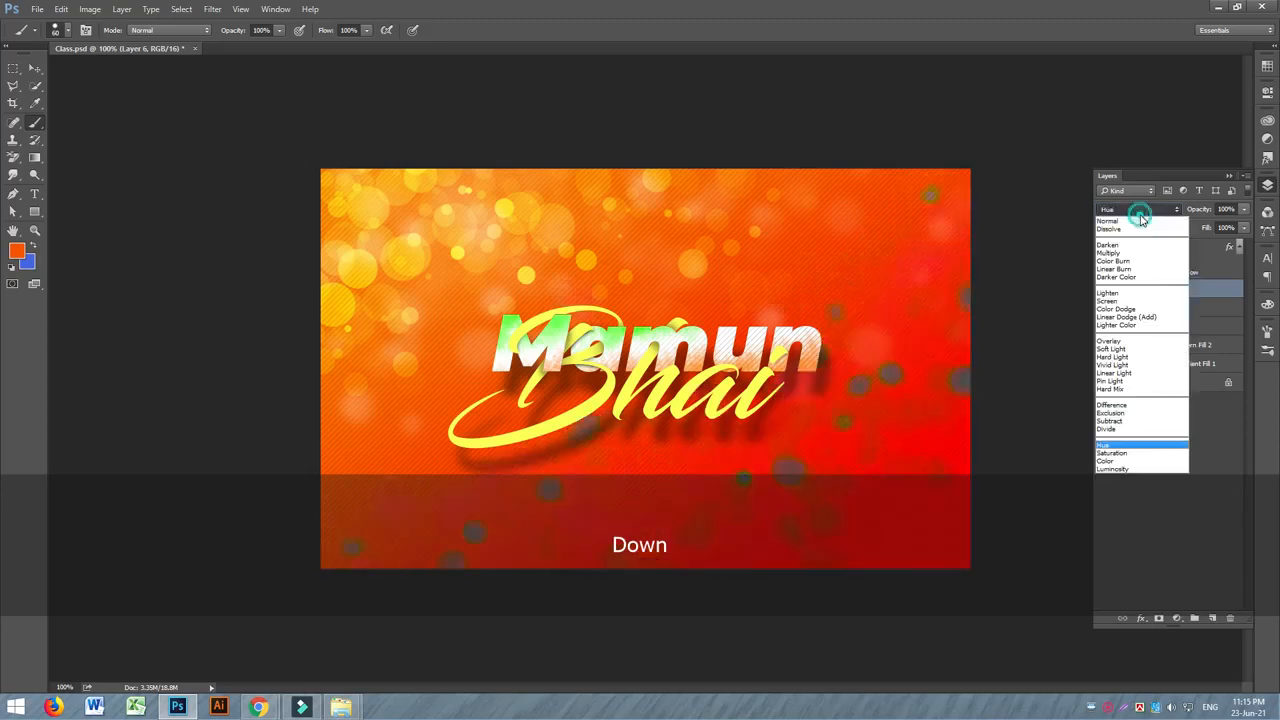
{"action": "left_click", "coordinate": [1138, 472]}
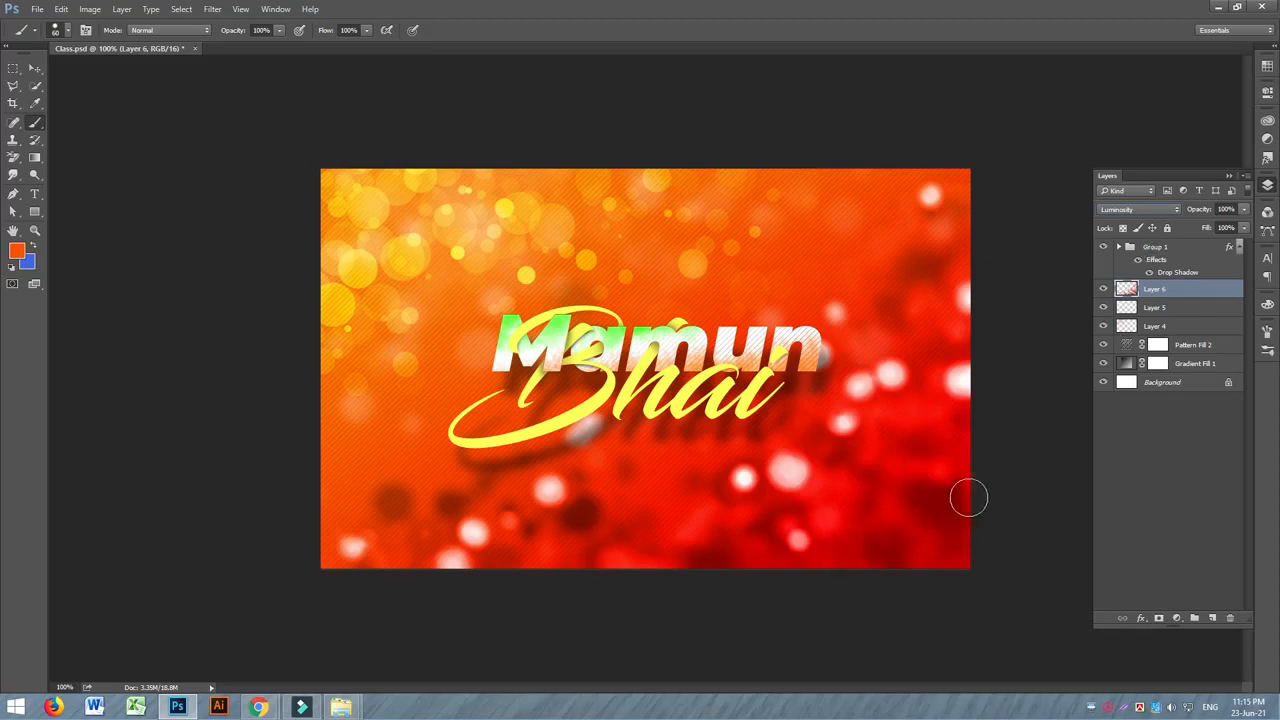
Hide the lettering in Group 1 and the Pattern Fill 2 layer to leave the bokeh background alone.
{"action": "left_click", "coordinate": [33, 68]}
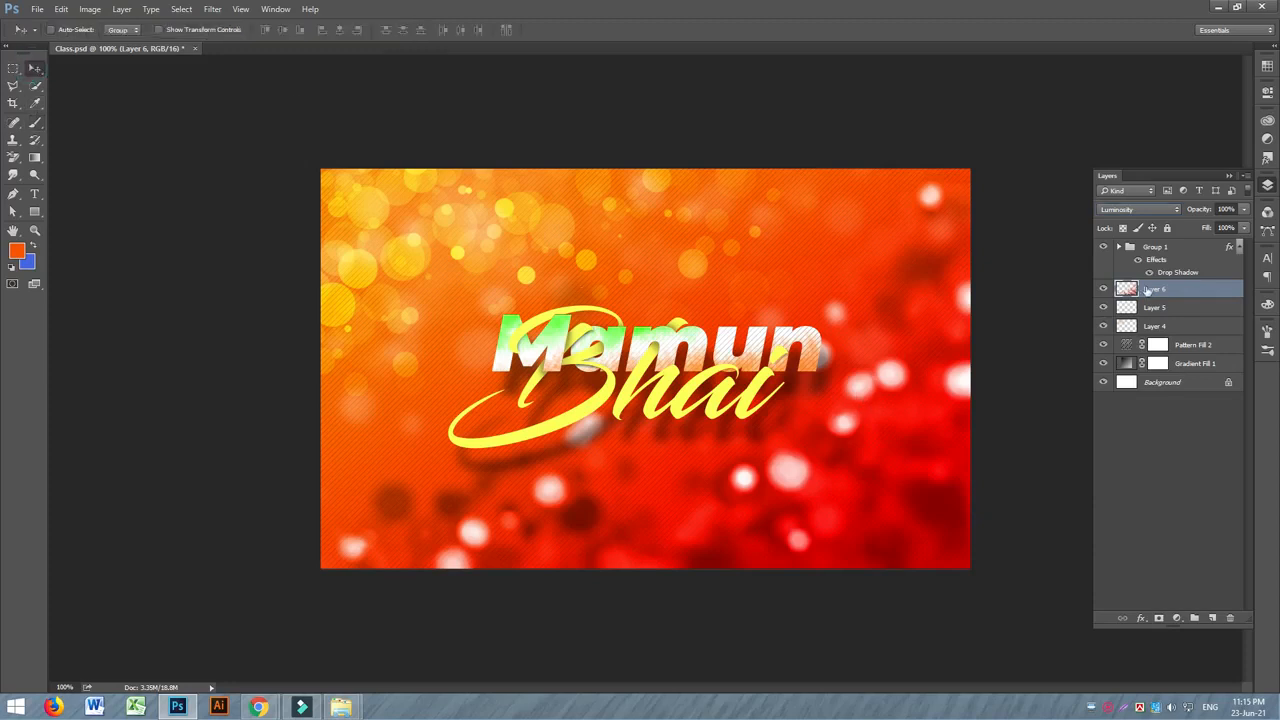
{"action": "left_click", "coordinate": [1103, 246]}
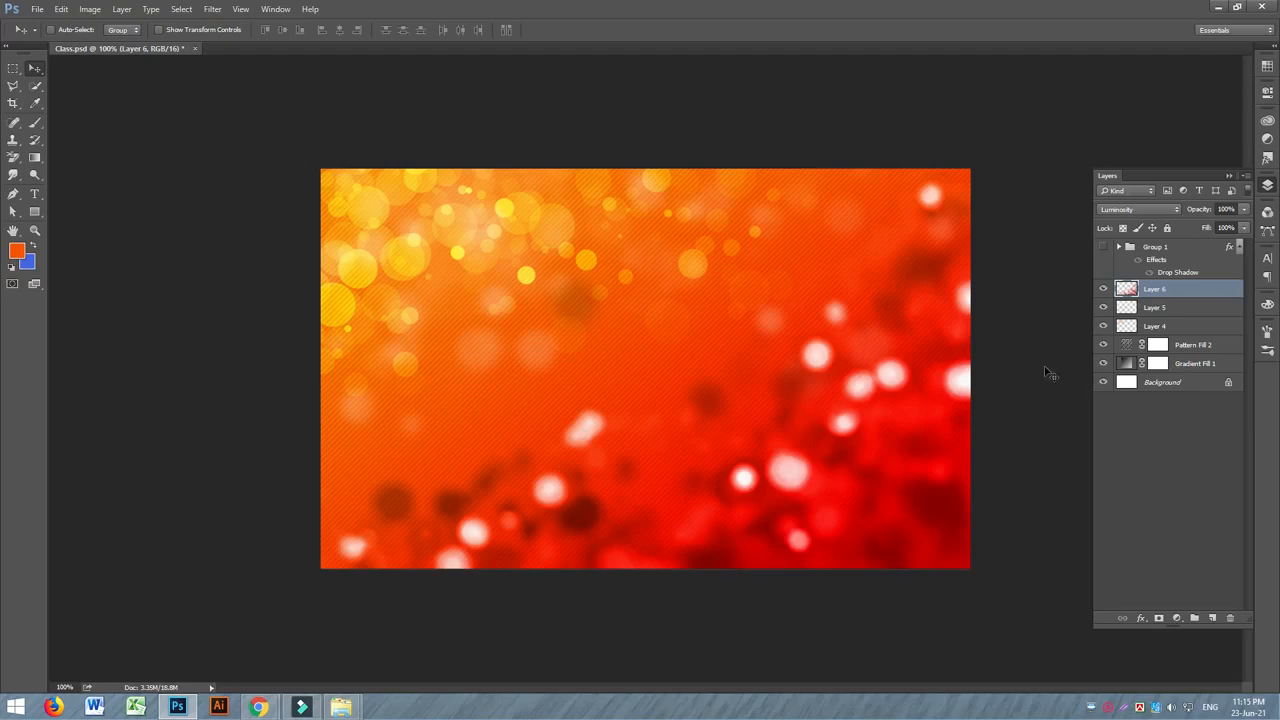
{"action": "left_click", "coordinate": [1103, 345]}
{"action": "key", "text": "ctrl+equal"}
{"action": "key", "text": "ctrl+minus"}
Create a new transparent RGB document of 1000 x 1000 pixels at 300 pixels/inch.
{"action": "key", "text": "ctrl+n"}
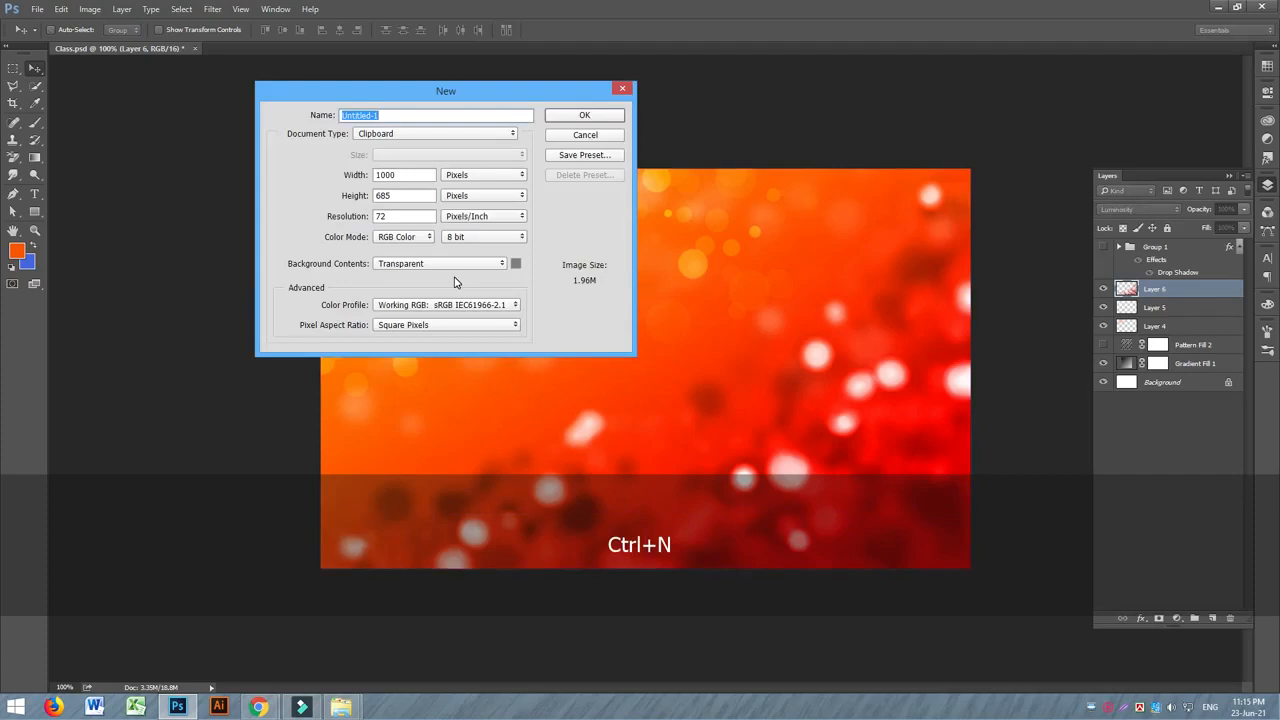
{"action": "double_click", "coordinate": [400, 175]}
{"action": "double_click", "coordinate": [405, 195]}
{"action": "type", "text": "100"}
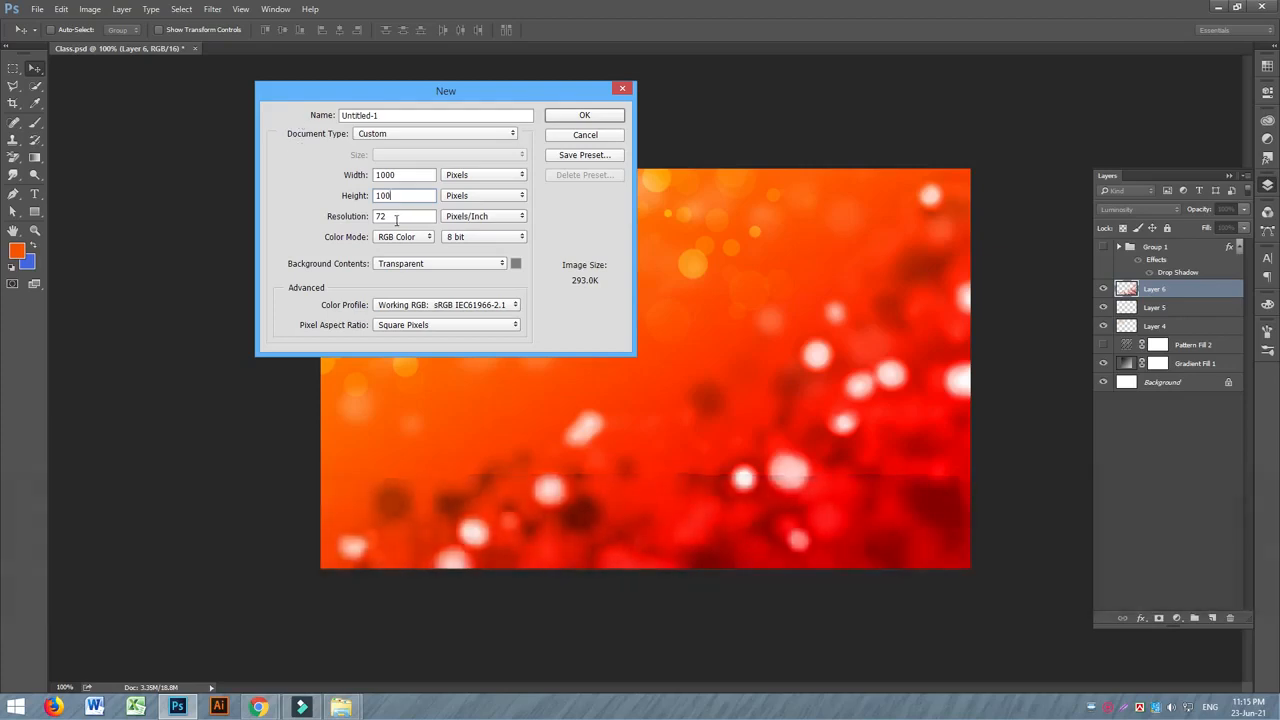
{"action": "type", "text": "0"}
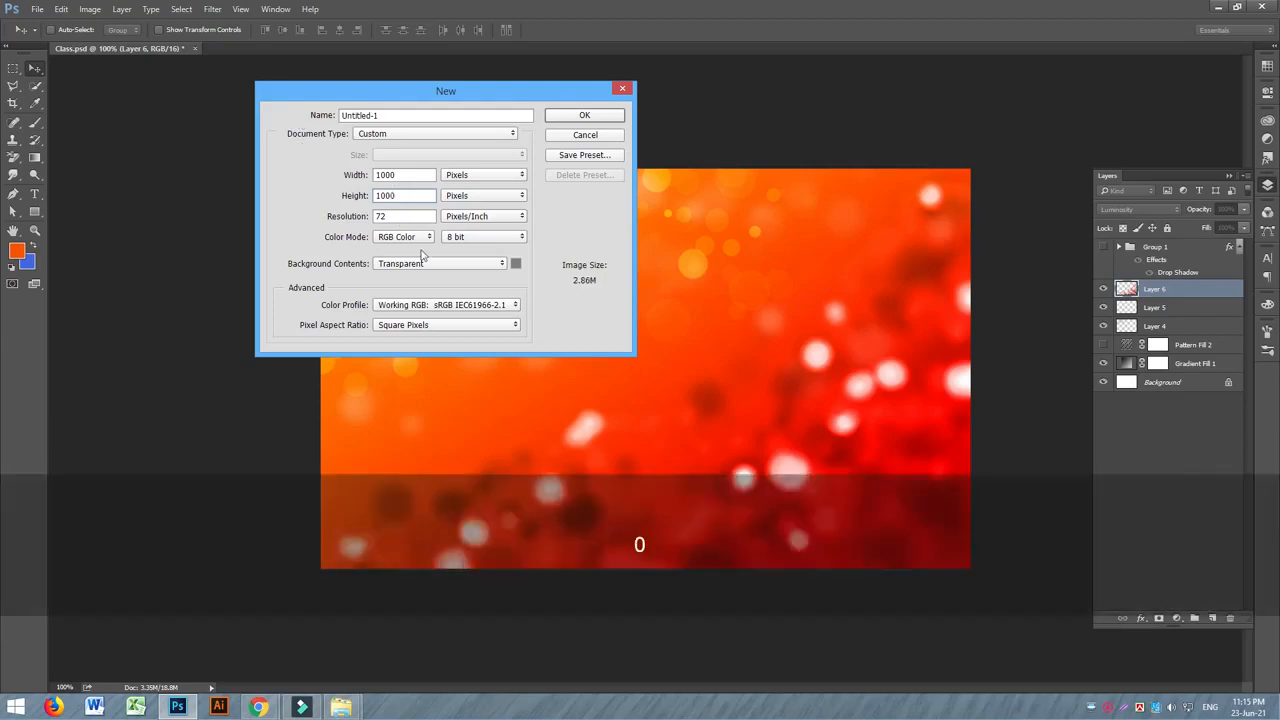
{"action": "double_click", "coordinate": [412, 219]}
{"action": "type", "text": "300"}
{"action": "key", "text": "Return"}
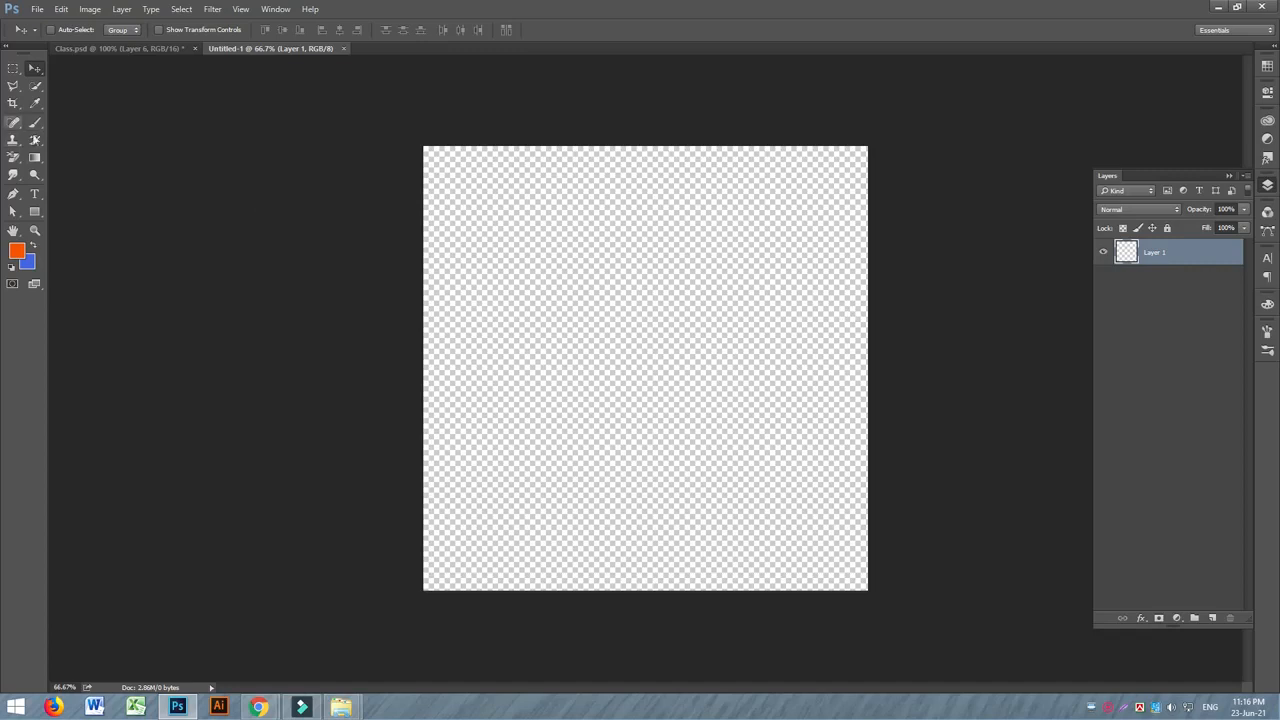
Draw a circle about 850 px in diameter with the Ellipse tool, filling most of the new canvas.
{"action": "left_click", "coordinate": [35, 212]}
{"action": "left_click", "coordinate": [90, 234]}
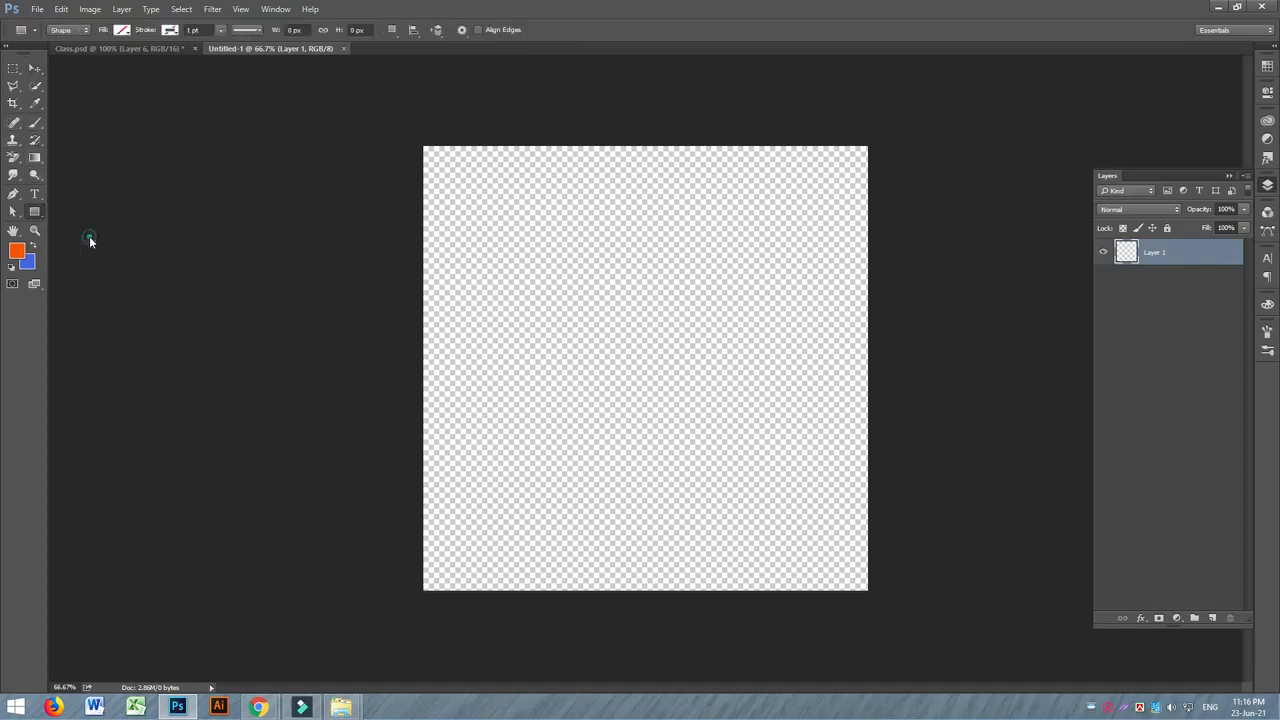
{"action": "left_click_drag", "start_coordinate": [458, 190], "coordinate": [853, 566]}
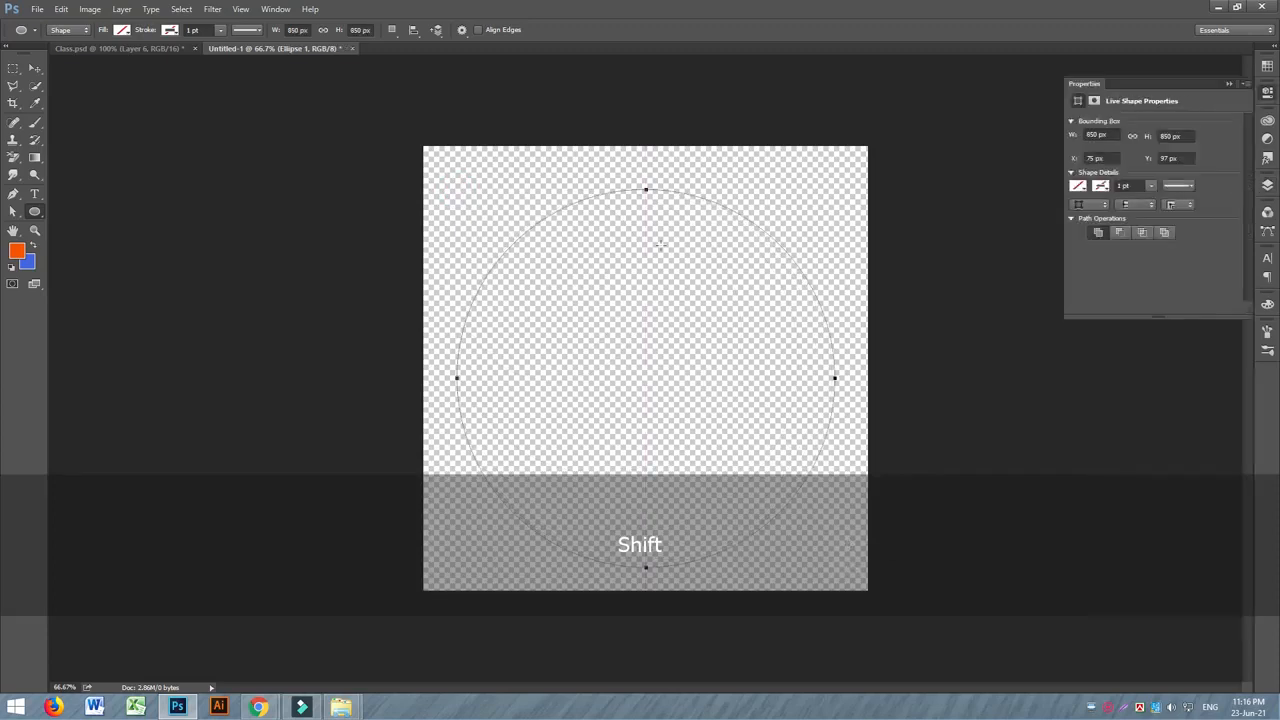
Give the circle shape a solid black stroke.
{"action": "left_click", "coordinate": [122, 29]}
{"action": "left_click", "coordinate": [140, 56]}
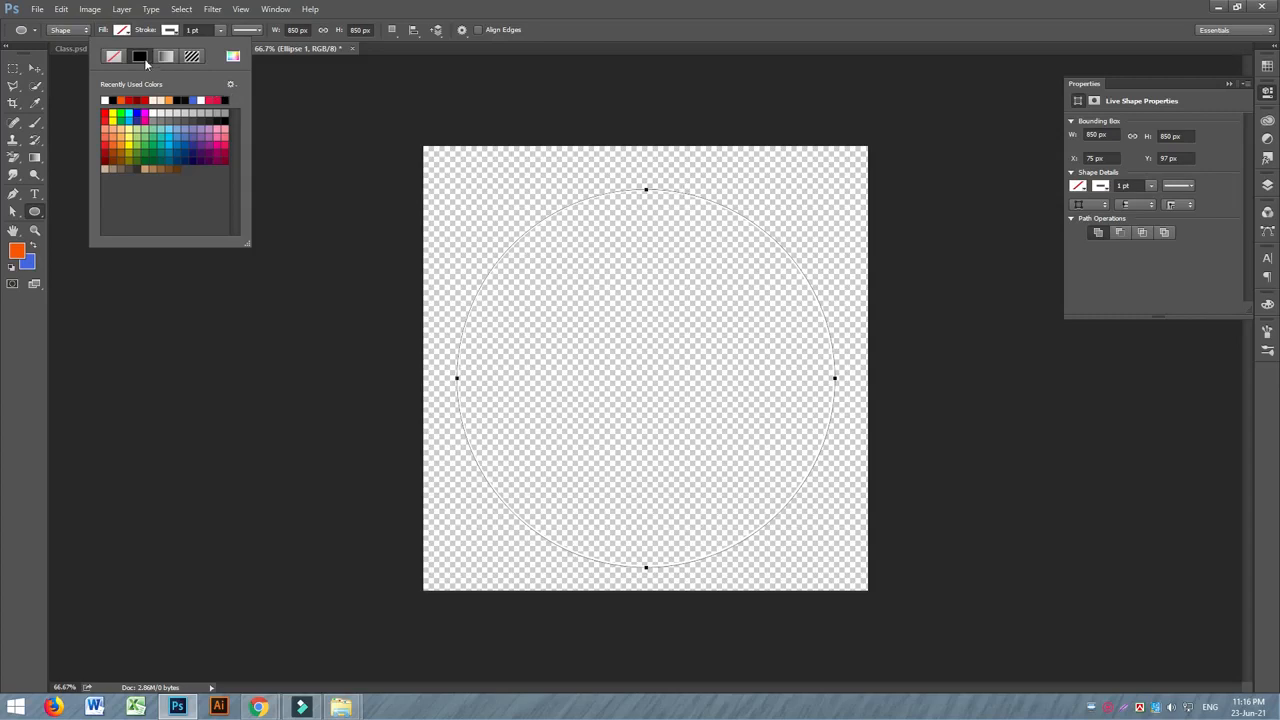
{"action": "left_click", "coordinate": [118, 99]}
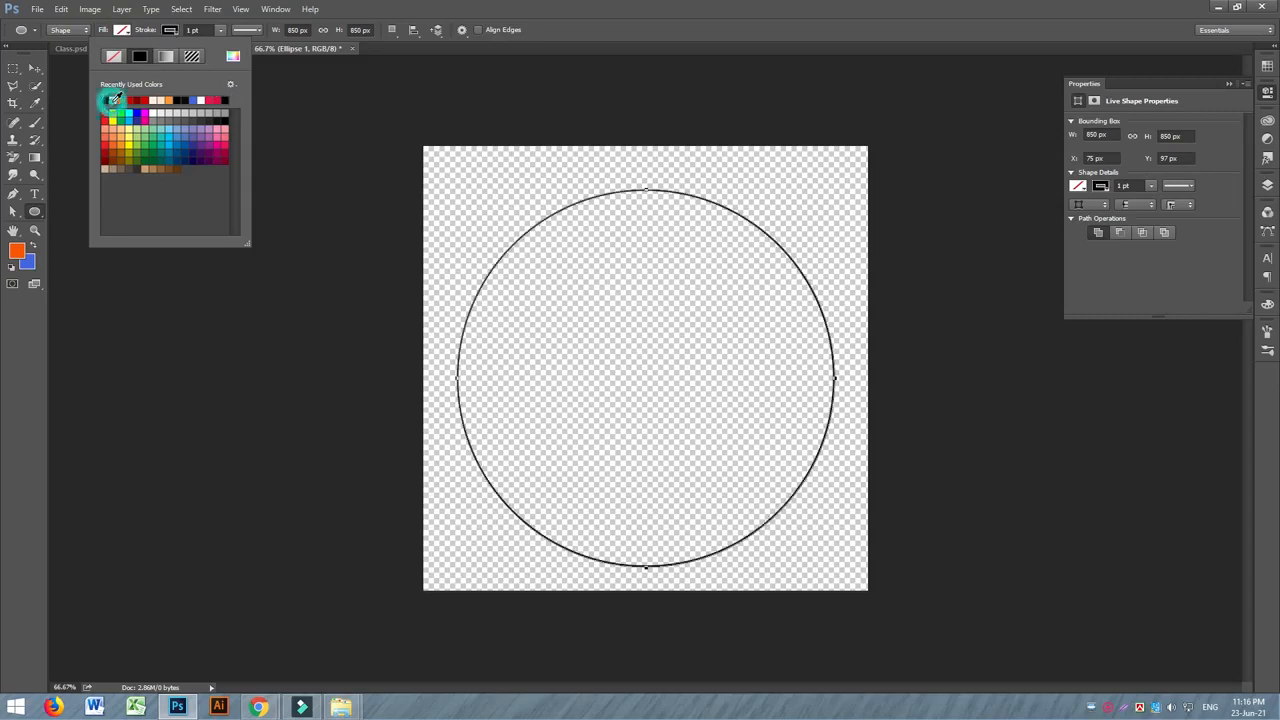
{"action": "left_click", "coordinate": [34, 70]}
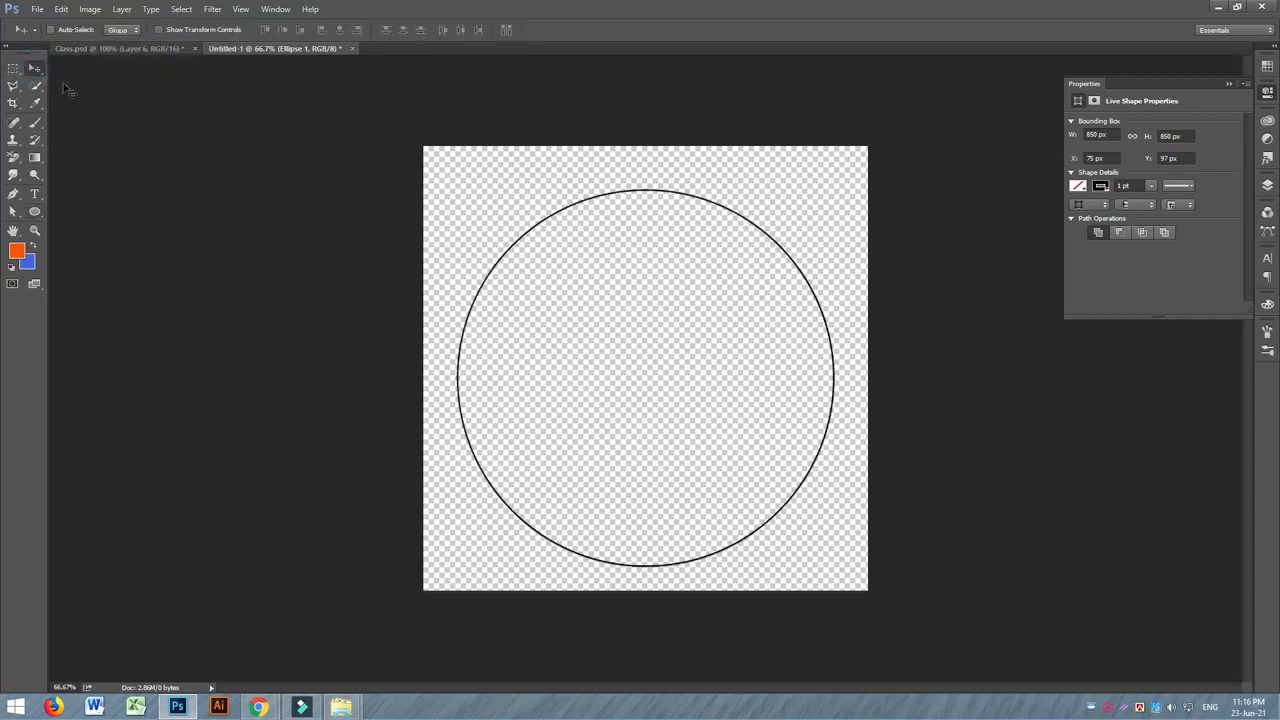
Set the circle's stroke width to 2 pt.
{"action": "left_click", "coordinate": [36, 212]}
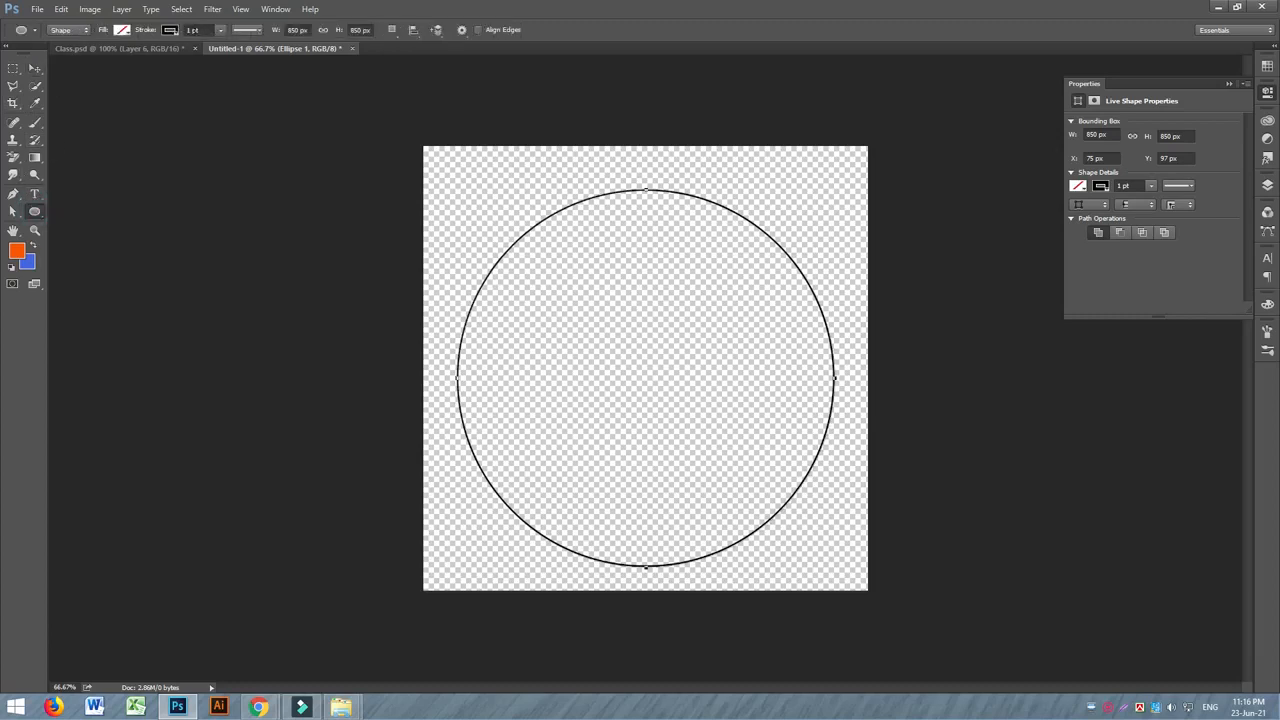
{"action": "left_click_drag", "start_coordinate": [207, 30], "coordinate": [179, 30]}
{"action": "key", "text": "Up"}
{"action": "key", "text": "Down"}
{"action": "key", "text": "Tab"}
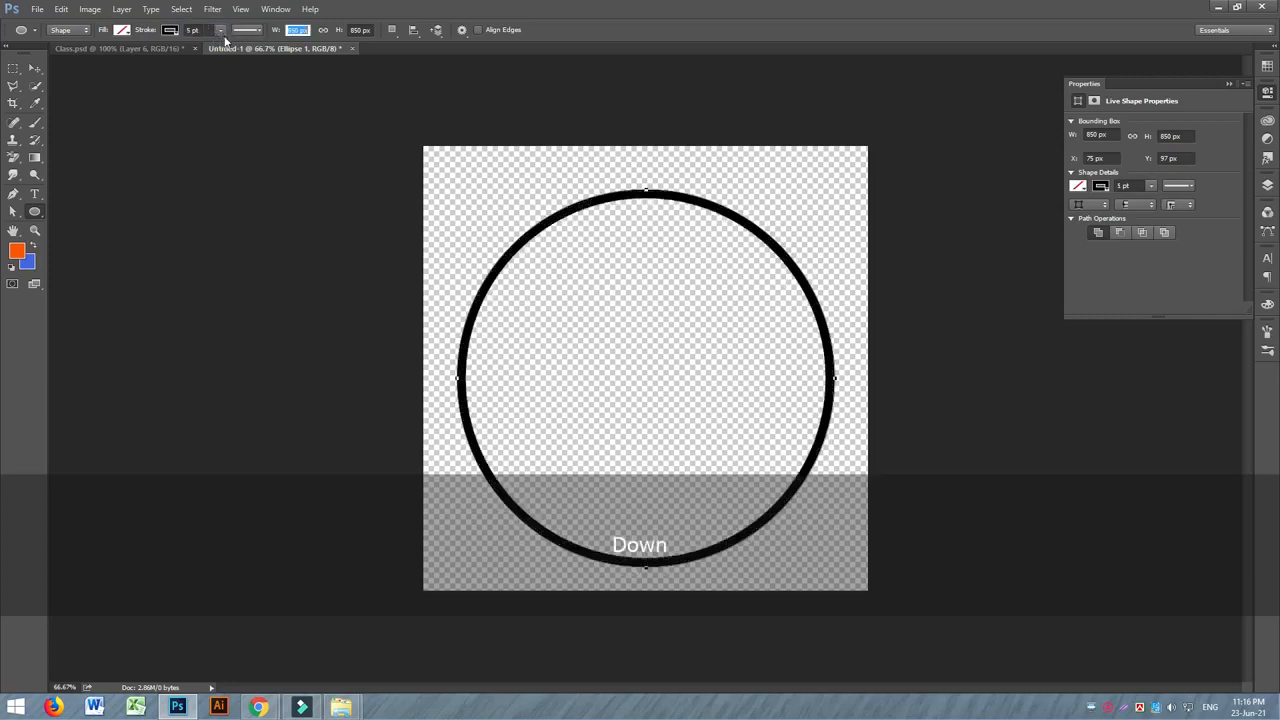
{"action": "left_click_drag", "start_coordinate": [207, 33], "coordinate": [319, 5]}
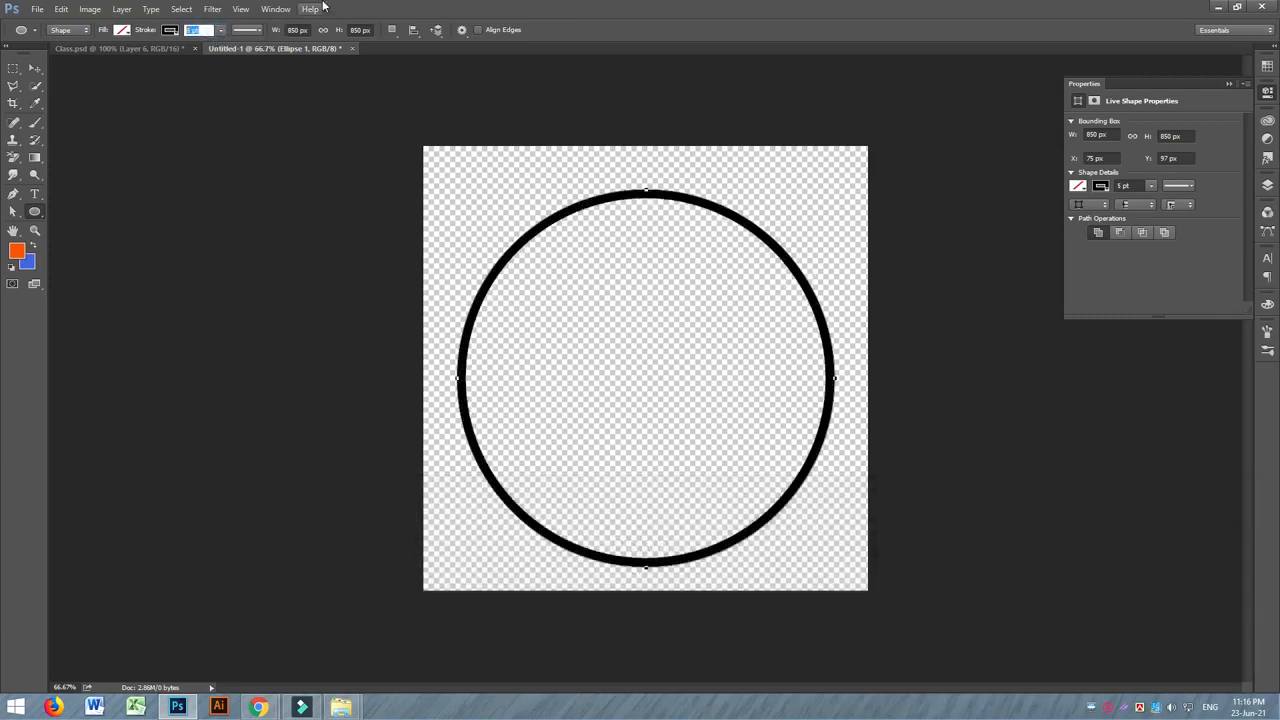
{"action": "key", "text": "Down"}
{"action": "key", "text": "Tab"}
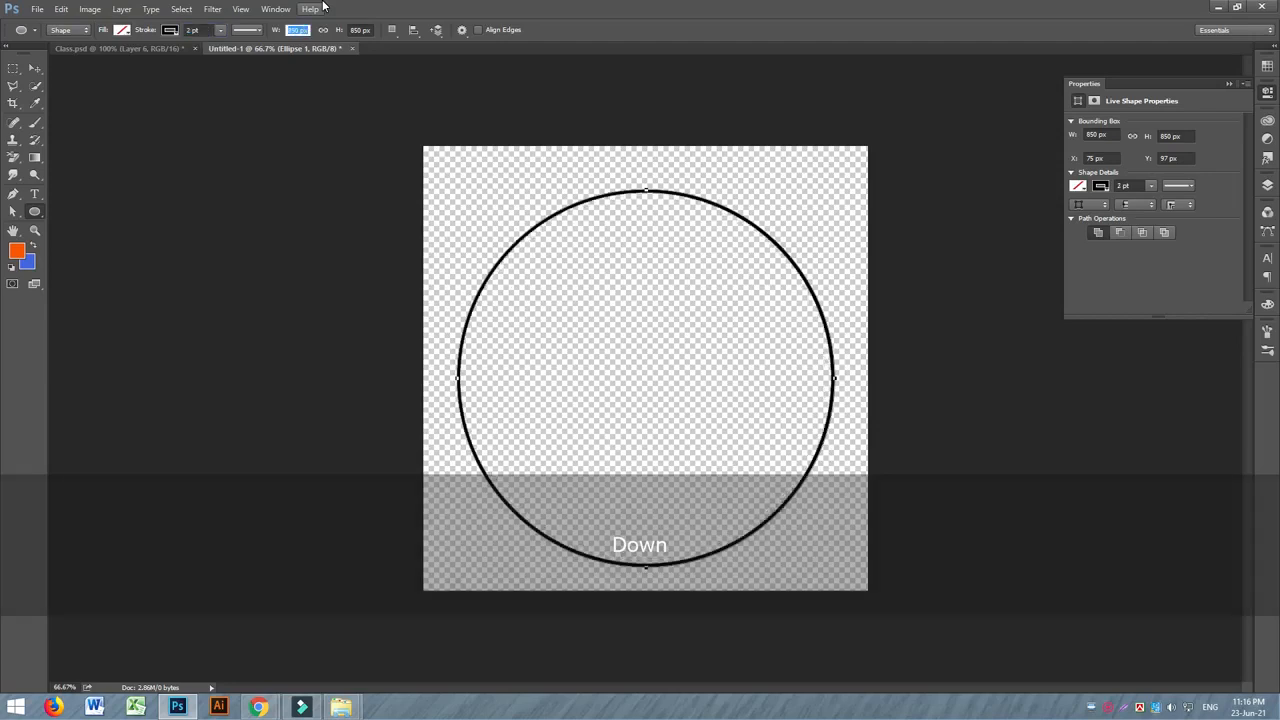
{"action": "left_click", "coordinate": [34, 70]}
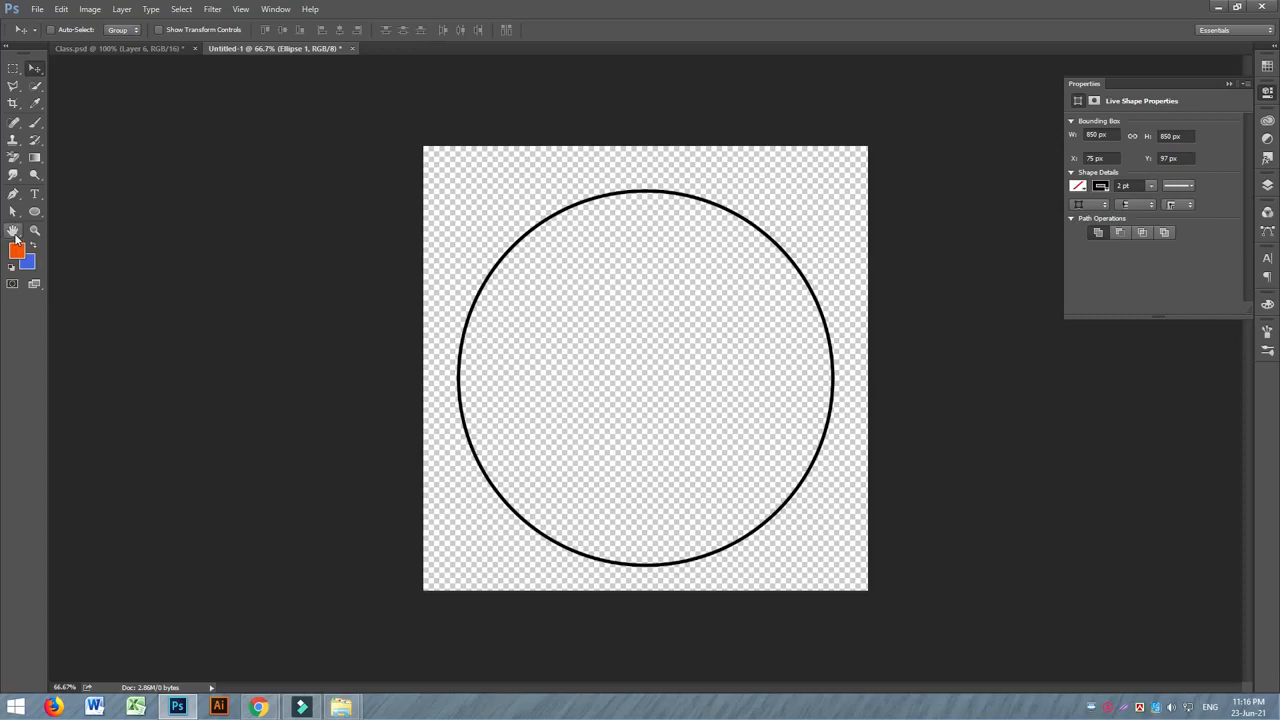
Change the circle's stroke colour to white.
{"action": "left_click", "coordinate": [34, 211]}
{"action": "left_click", "coordinate": [170, 29]}
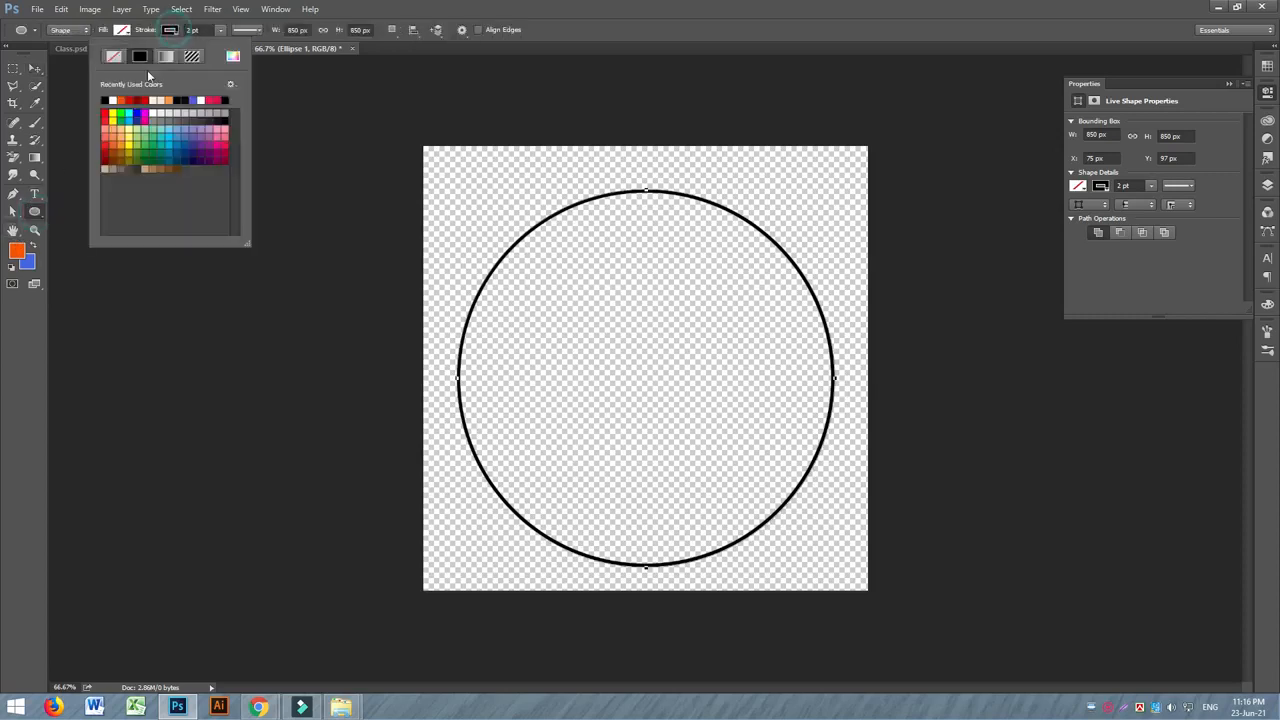
{"action": "left_click", "coordinate": [116, 100]}
{"action": "left_click", "coordinate": [34, 68]}
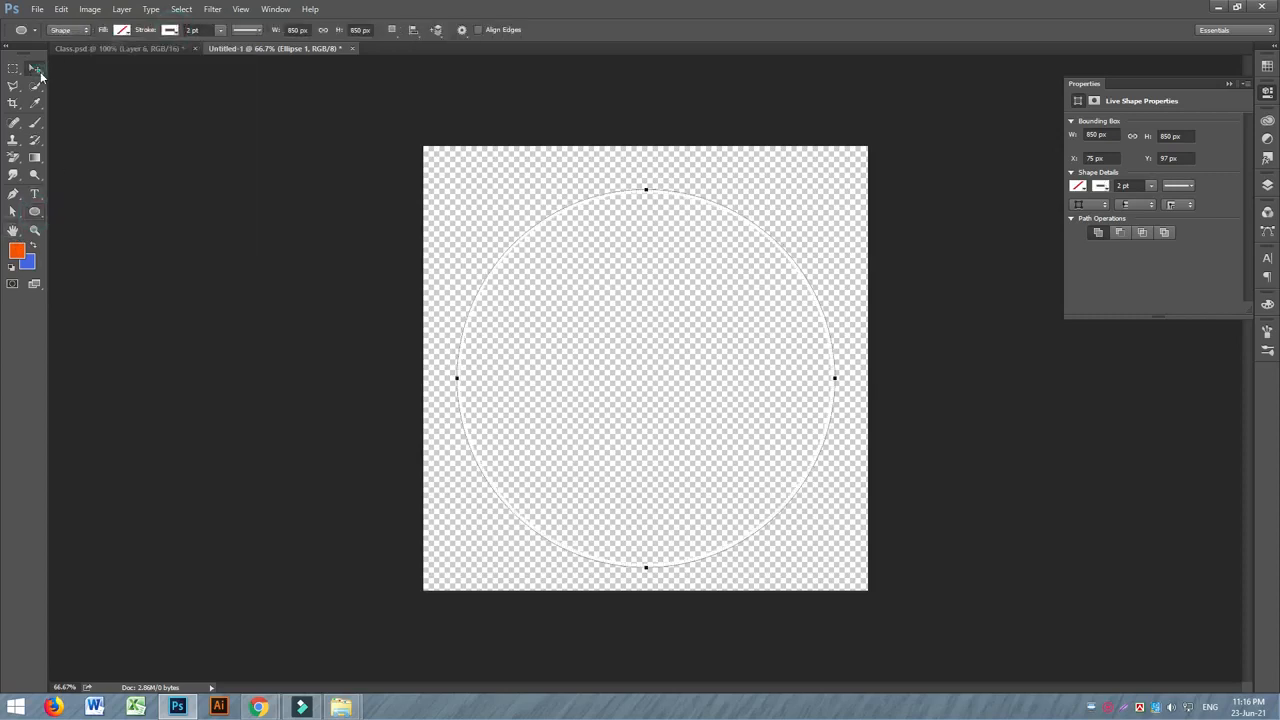
{"action": "left_click", "coordinate": [34, 68]}
{"action": "left_click", "coordinate": [1268, 185]}
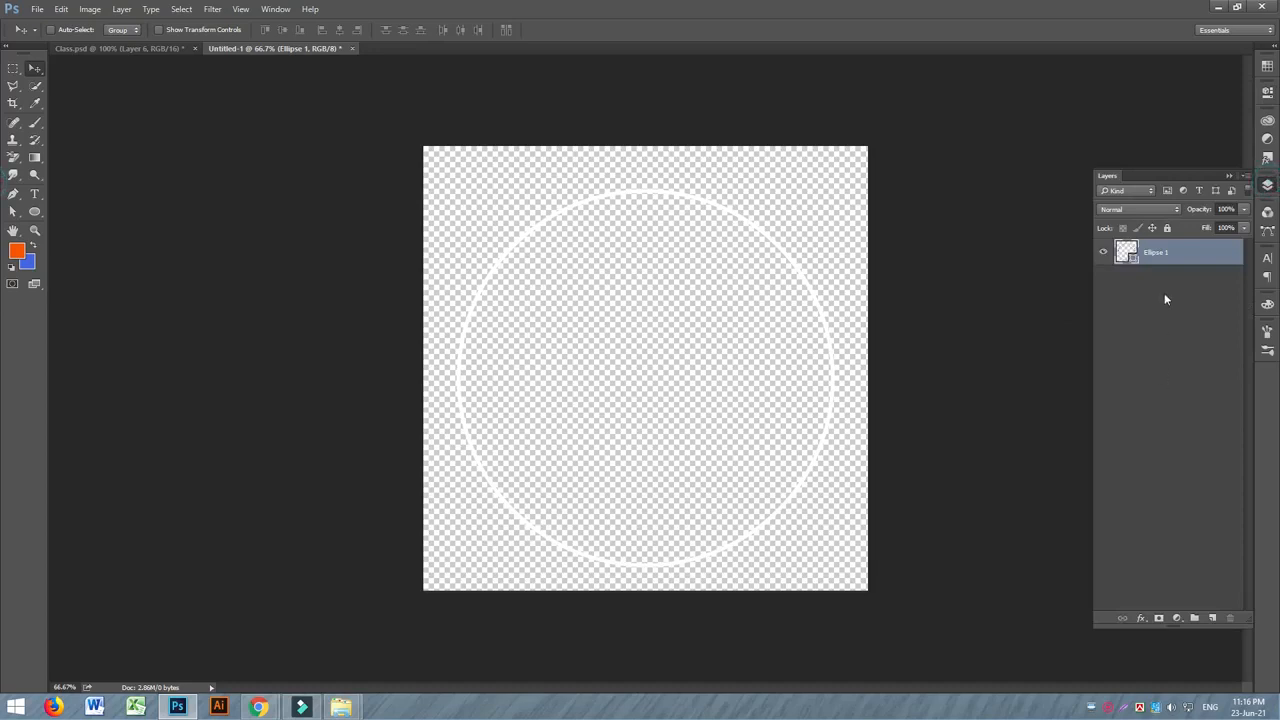
{"action": "left_click", "coordinate": [1212, 617]}
{"action": "left_click_drag", "start_coordinate": [1188, 255], "coordinate": [1206, 295]}
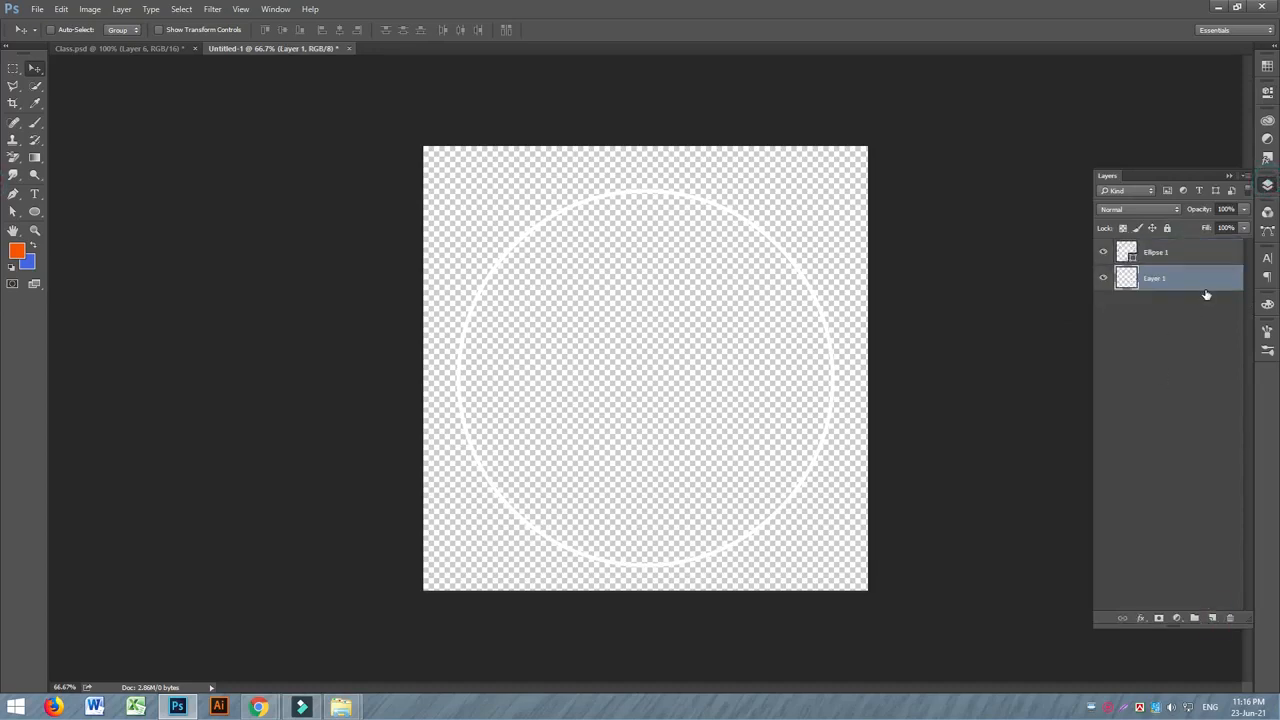
{"action": "key", "text": "Delete"}
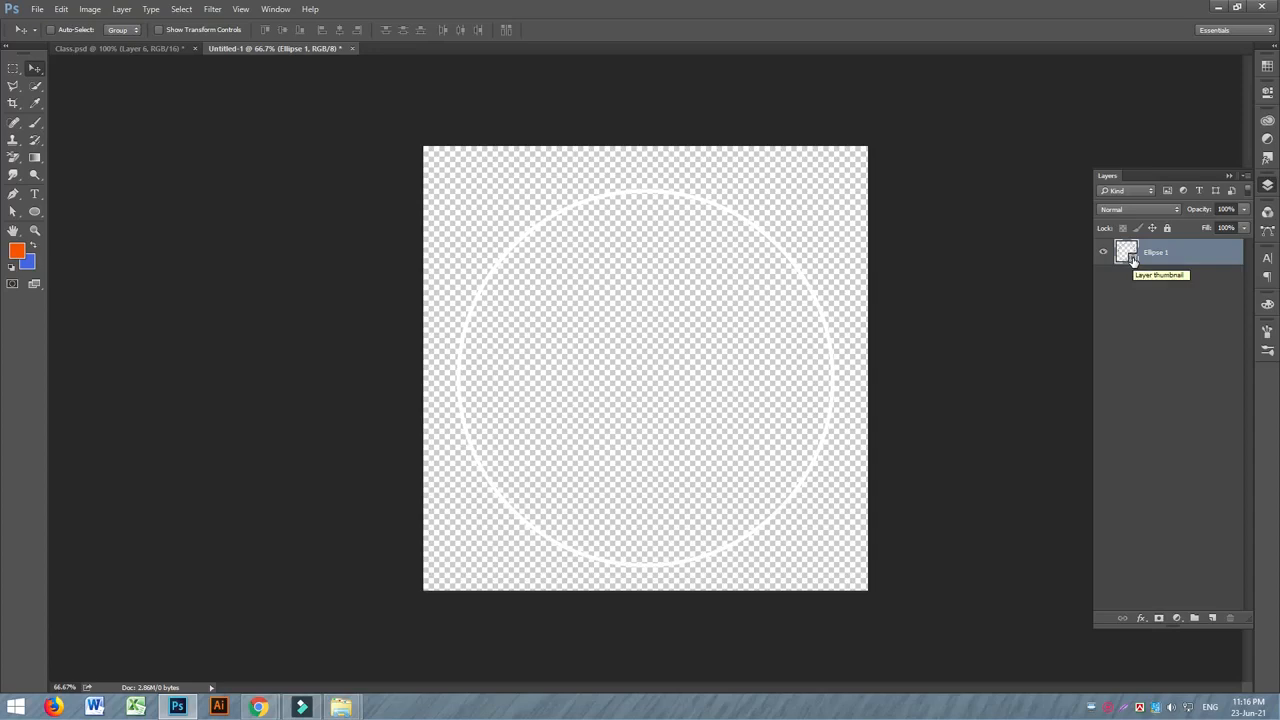
Try to define a brush preset from the white circle outline.
{"action": "left_click", "coordinate": [37, 9]}
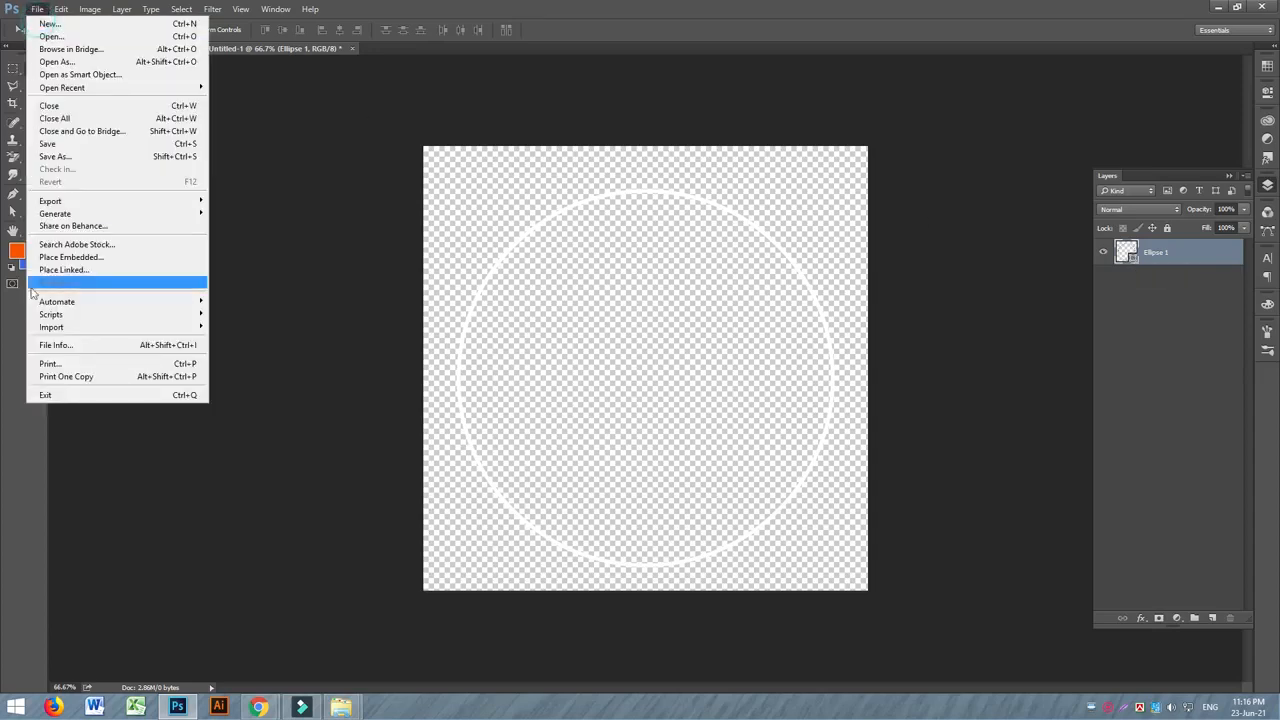
{"action": "mouse_move", "coordinate": [61, 9]}
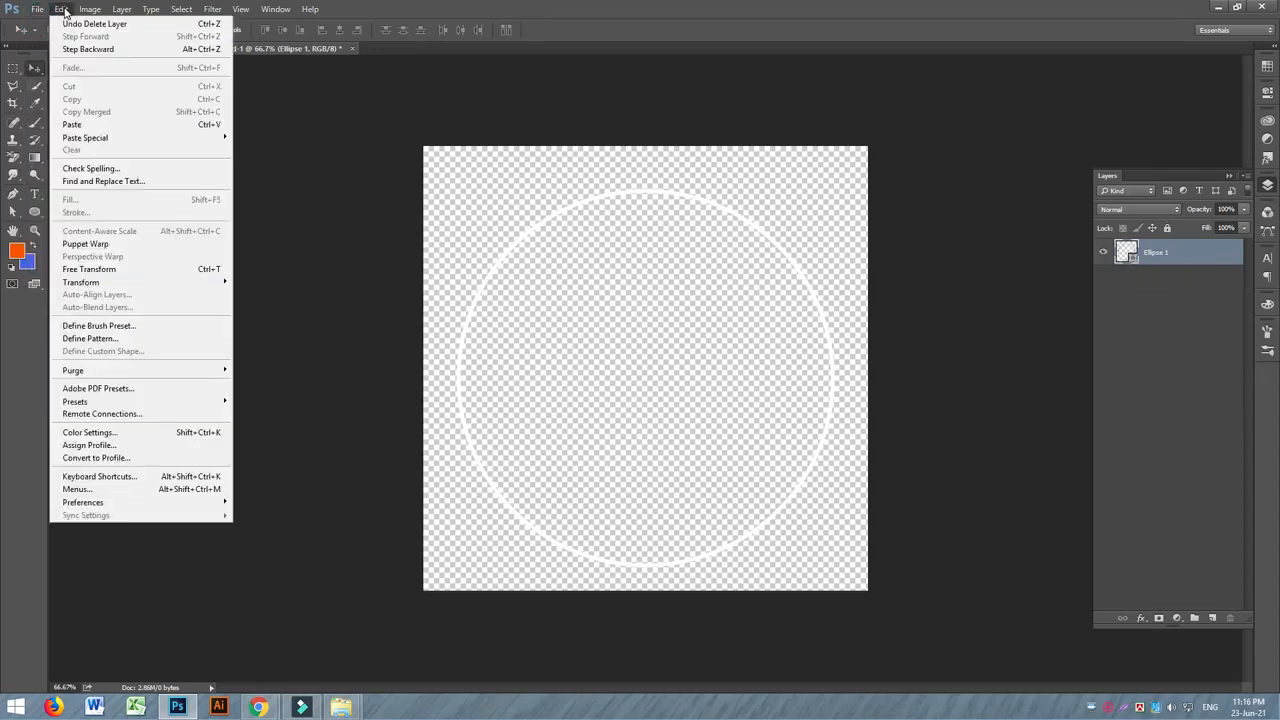
{"action": "left_click", "coordinate": [113, 326]}
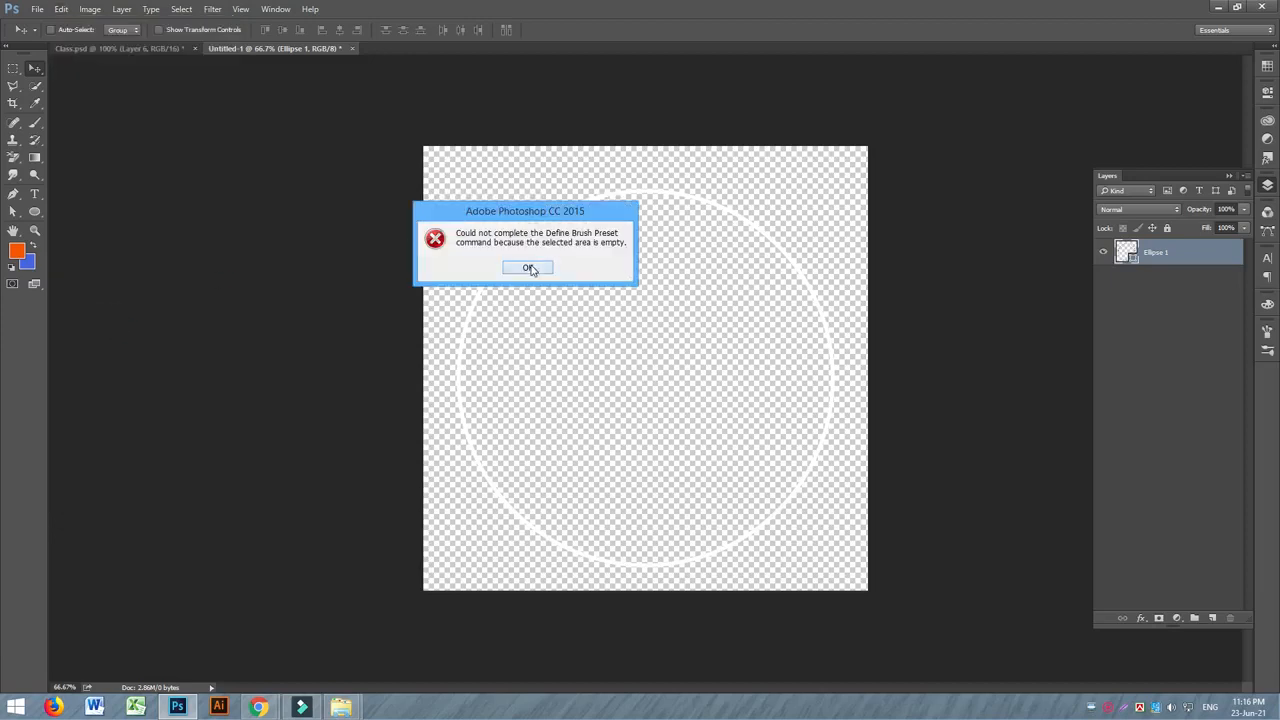
{"action": "left_click", "coordinate": [529, 268]}
{"action": "double_click", "coordinate": [1133, 258]}
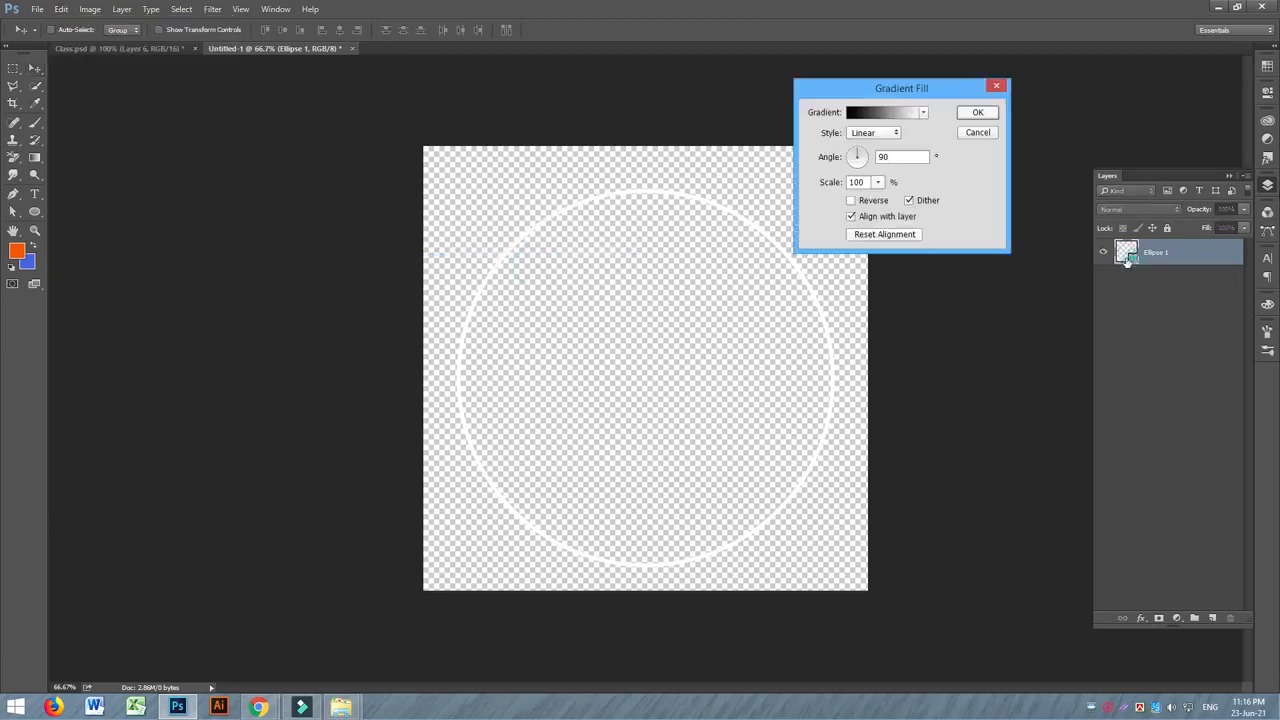
{"action": "left_click", "coordinate": [869, 114]}
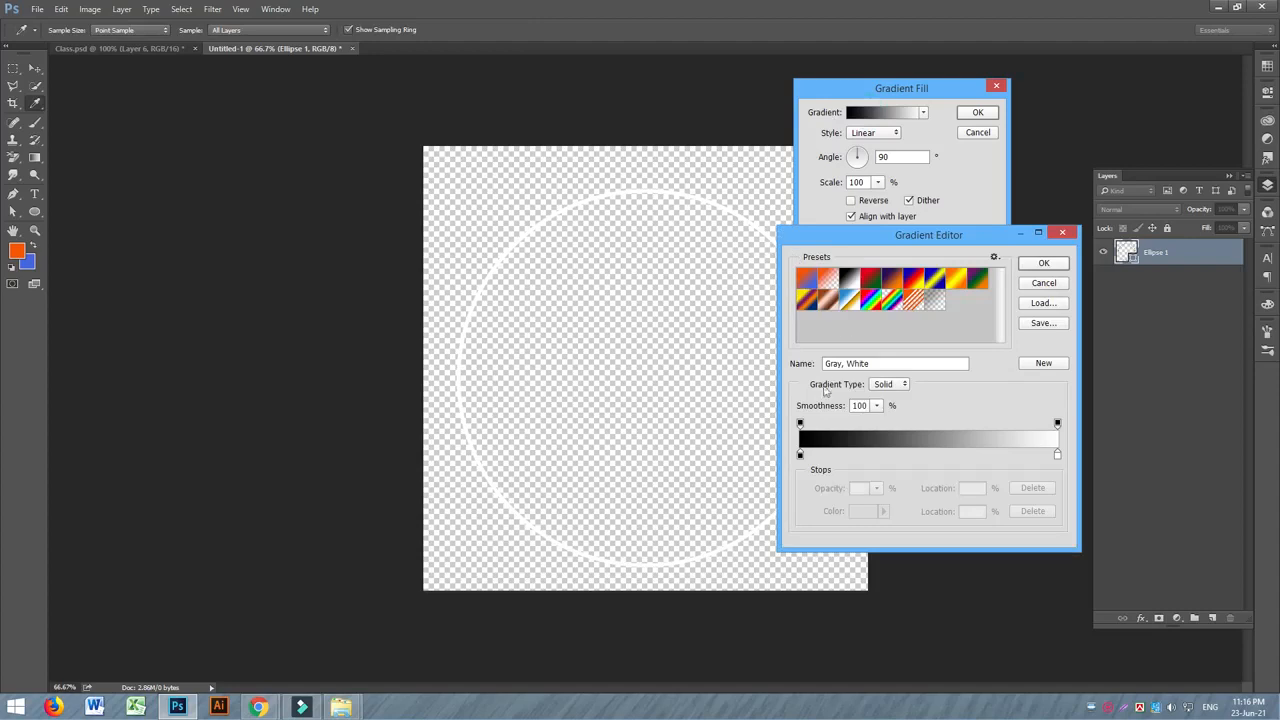
{"action": "left_click", "coordinate": [1062, 233]}
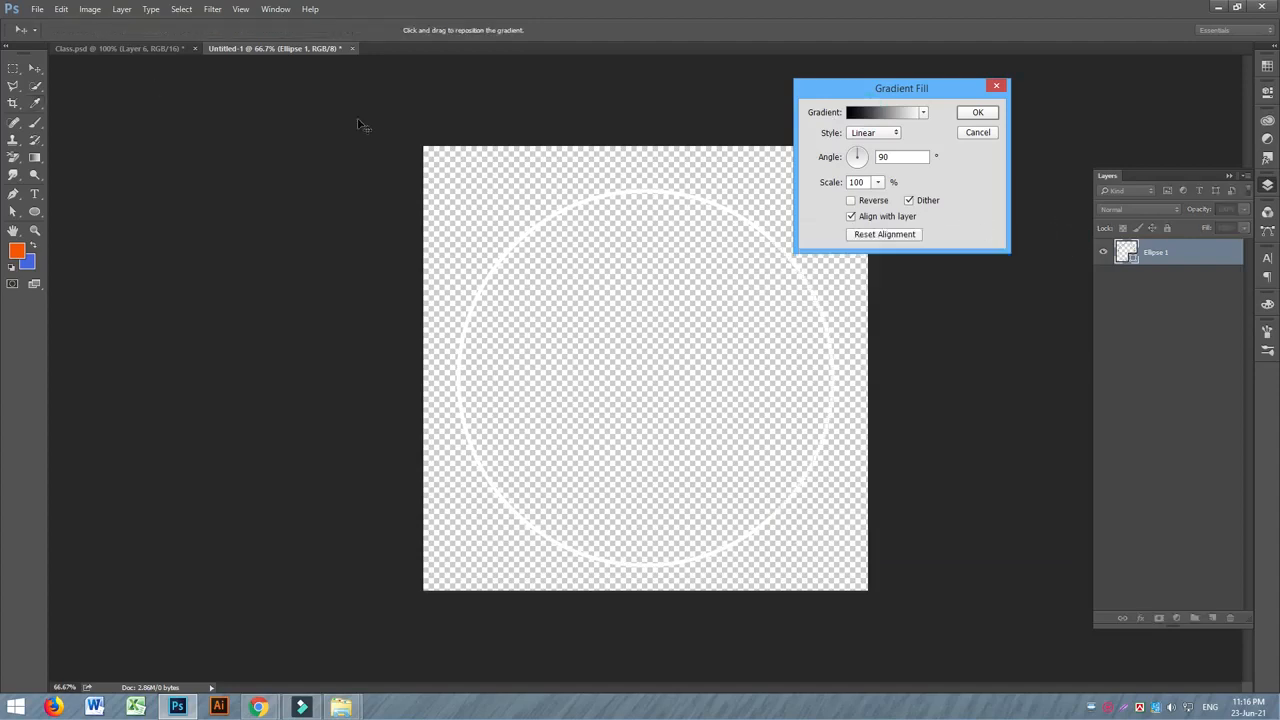
{"action": "left_click", "coordinate": [977, 133]}
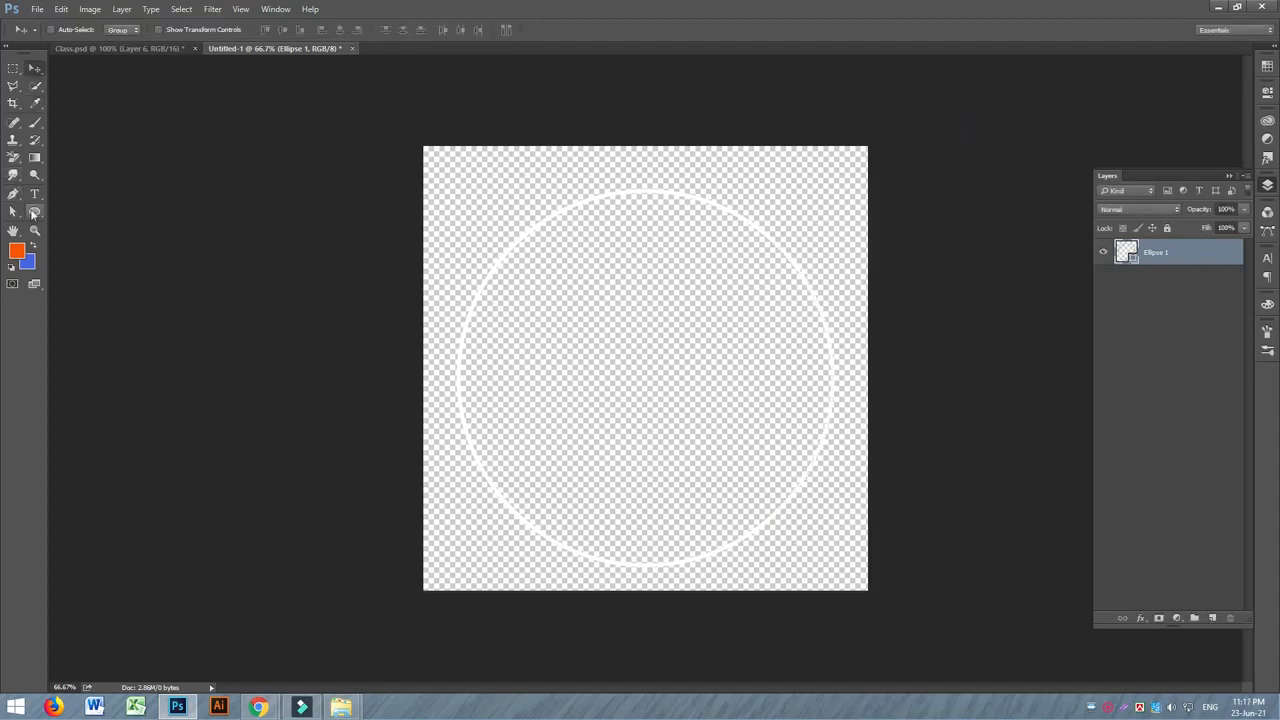
Change the circle's stroke colour back to solid black.
{"action": "left_click", "coordinate": [35, 211]}
{"action": "left_click", "coordinate": [172, 30]}
{"action": "left_click", "coordinate": [140, 55]}
{"action": "left_click", "coordinate": [35, 68]}
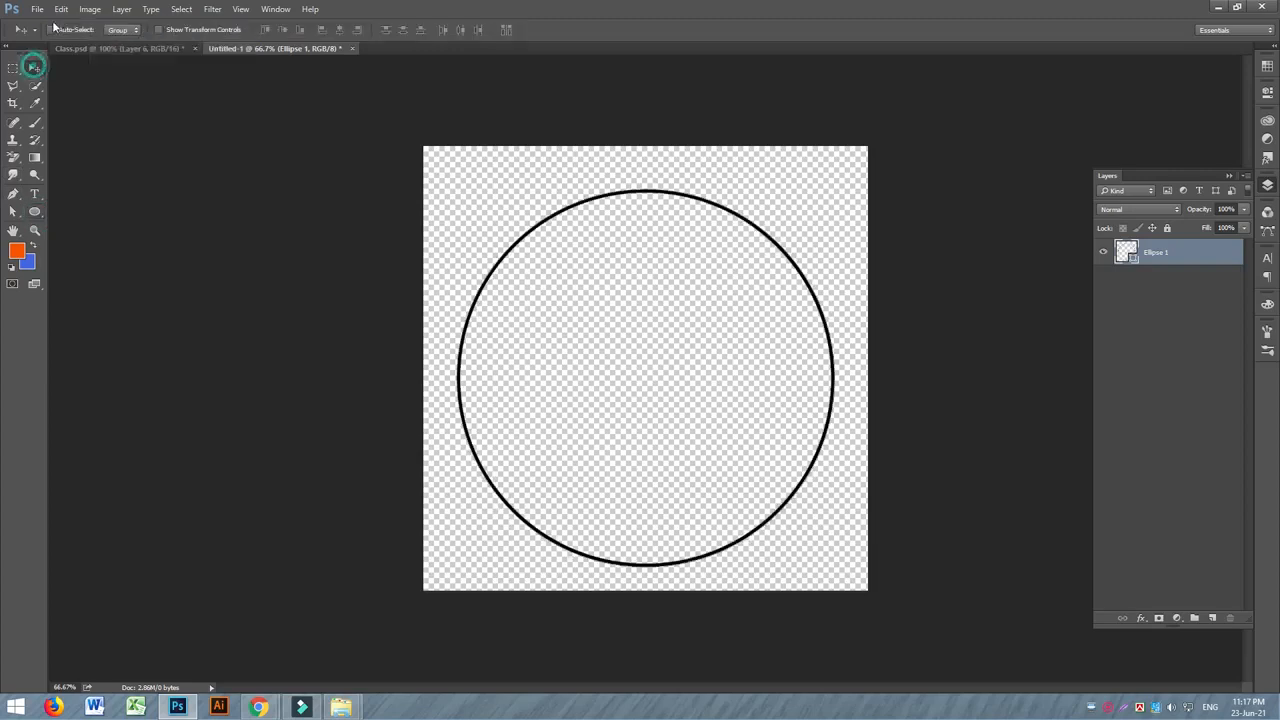
Start defining a brush preset from the black circle outline and cancel it.
{"action": "left_click", "coordinate": [61, 9]}
{"action": "left_click", "coordinate": [155, 325]}
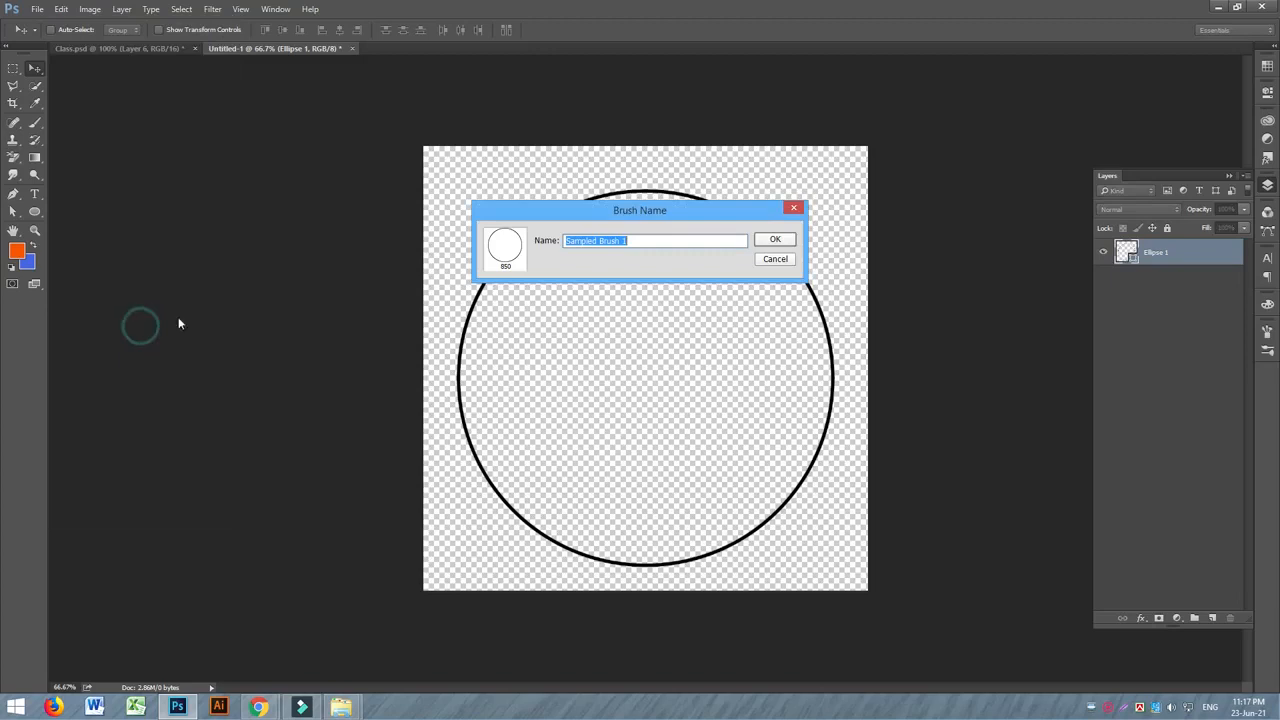
{"action": "left_click", "coordinate": [776, 242]}
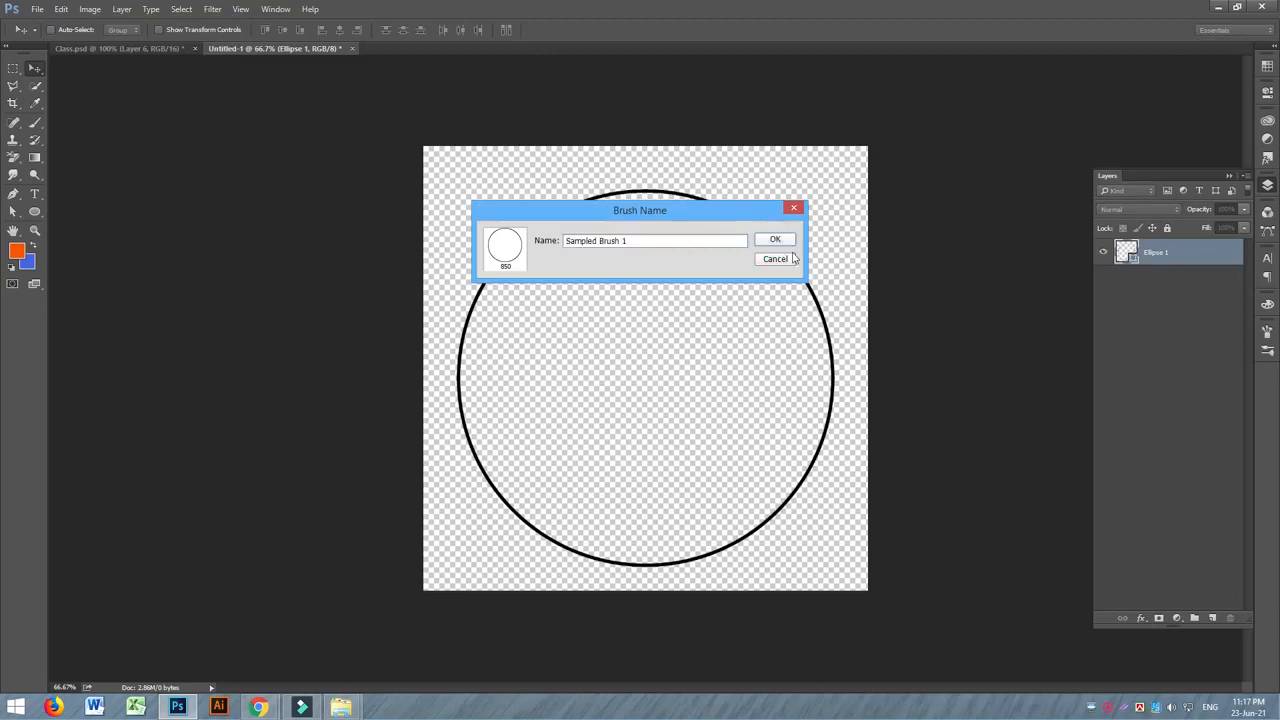
{"action": "left_click", "coordinate": [795, 210]}
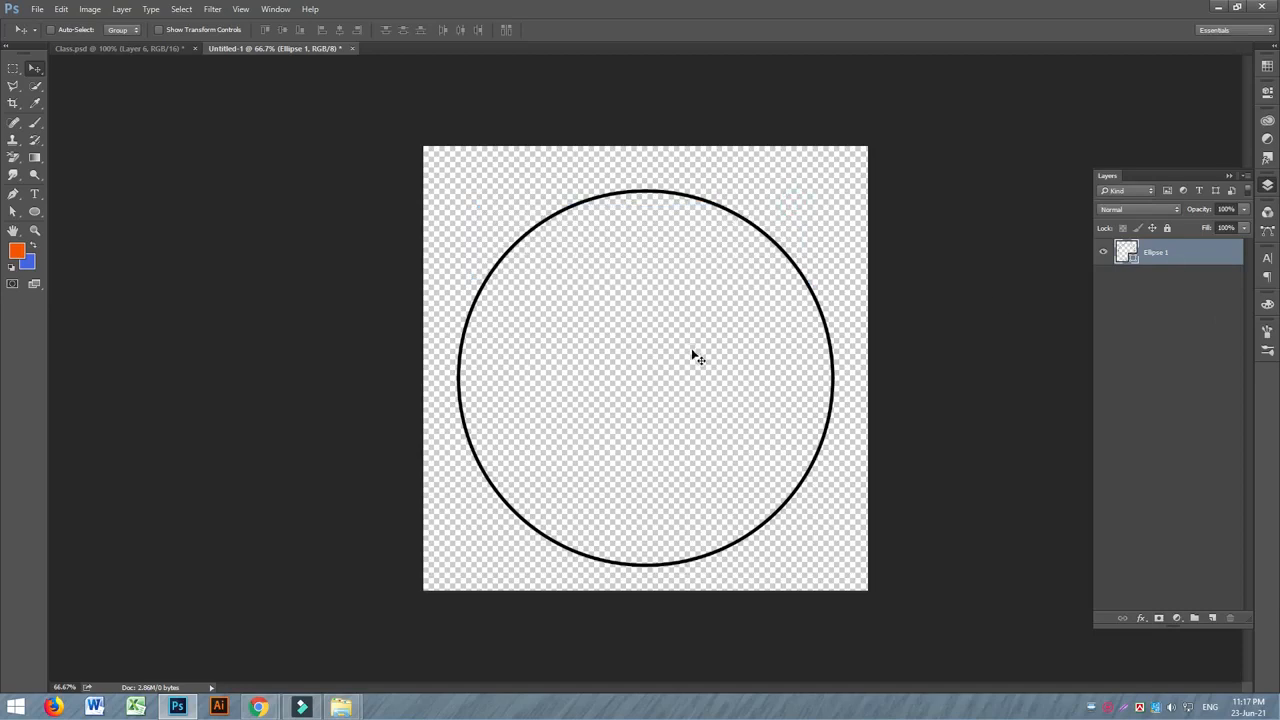
{"action": "left_click", "coordinate": [212, 9]}
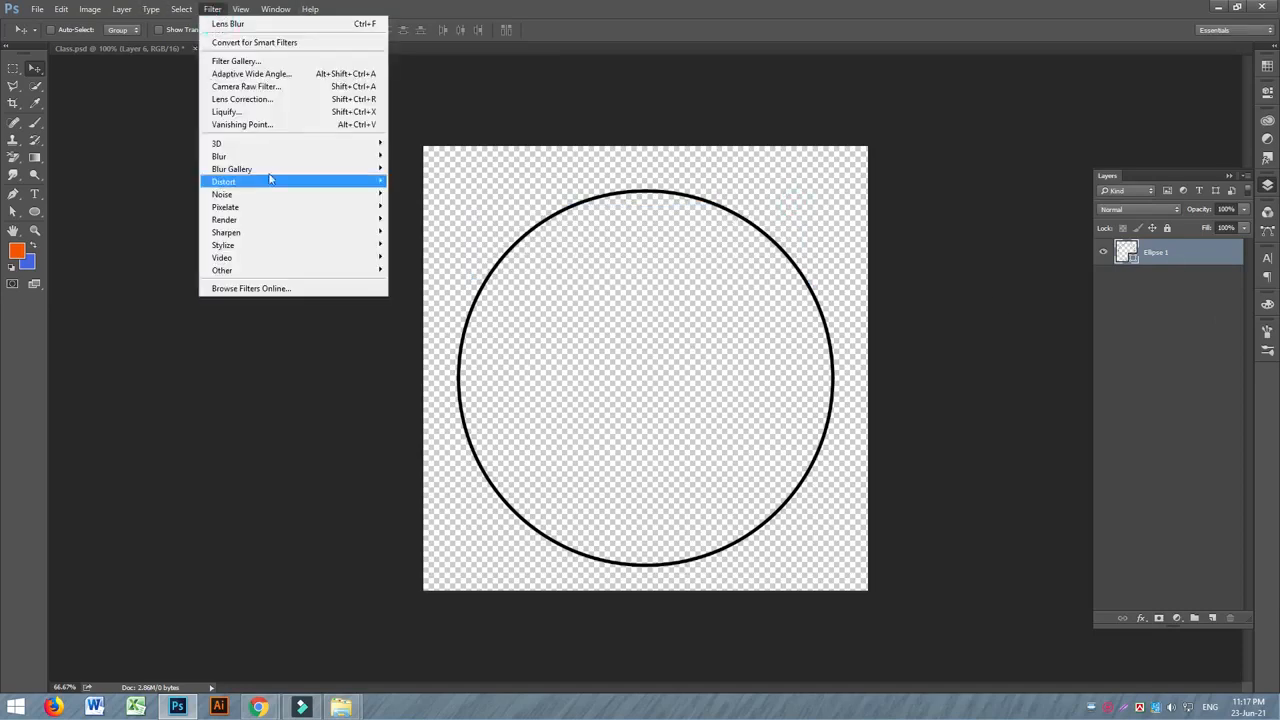
{"action": "mouse_move", "coordinate": [274, 158]}
{"action": "left_click", "coordinate": [440, 211]}
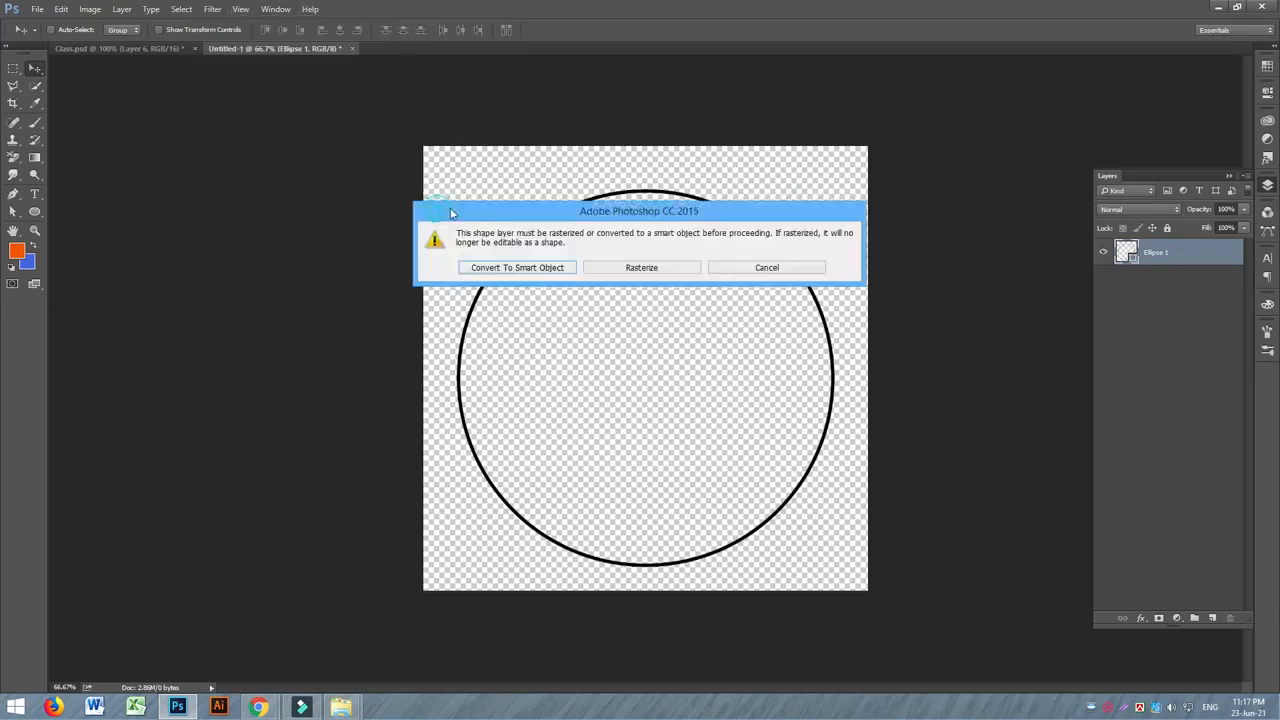
{"action": "left_click", "coordinate": [517, 268]}
{"action": "left_click_drag", "start_coordinate": [928, 349], "coordinate": [893, 341]}
{"action": "left_click", "coordinate": [1057, 176]}
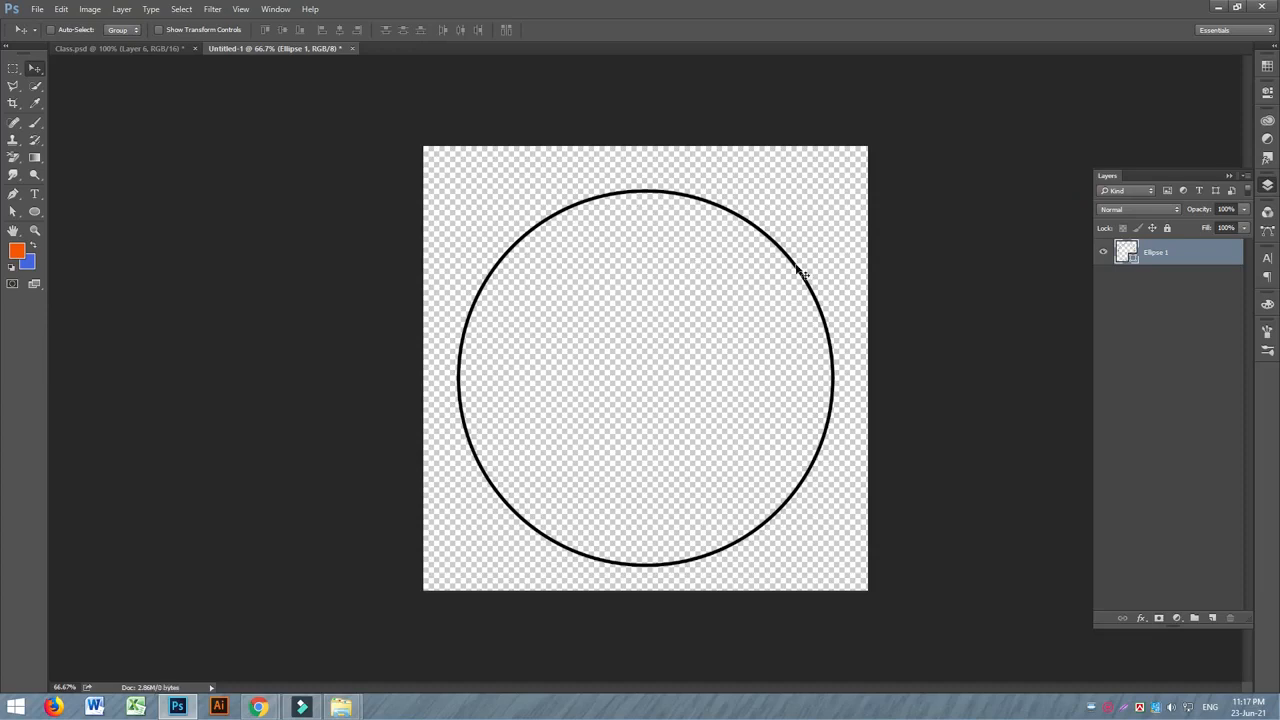
Define a brush preset from the black circle outline, keeping the suggested name.
{"action": "left_click", "coordinate": [61, 9]}
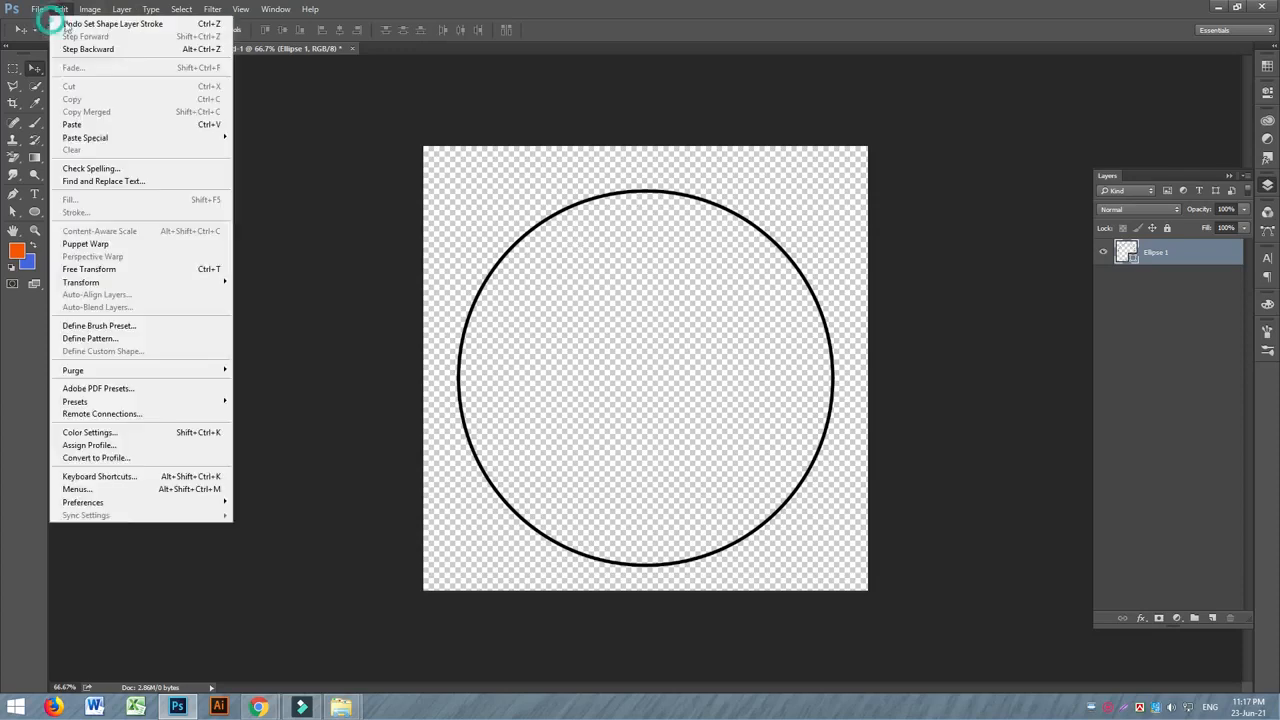
{"action": "left_click", "coordinate": [137, 327]}
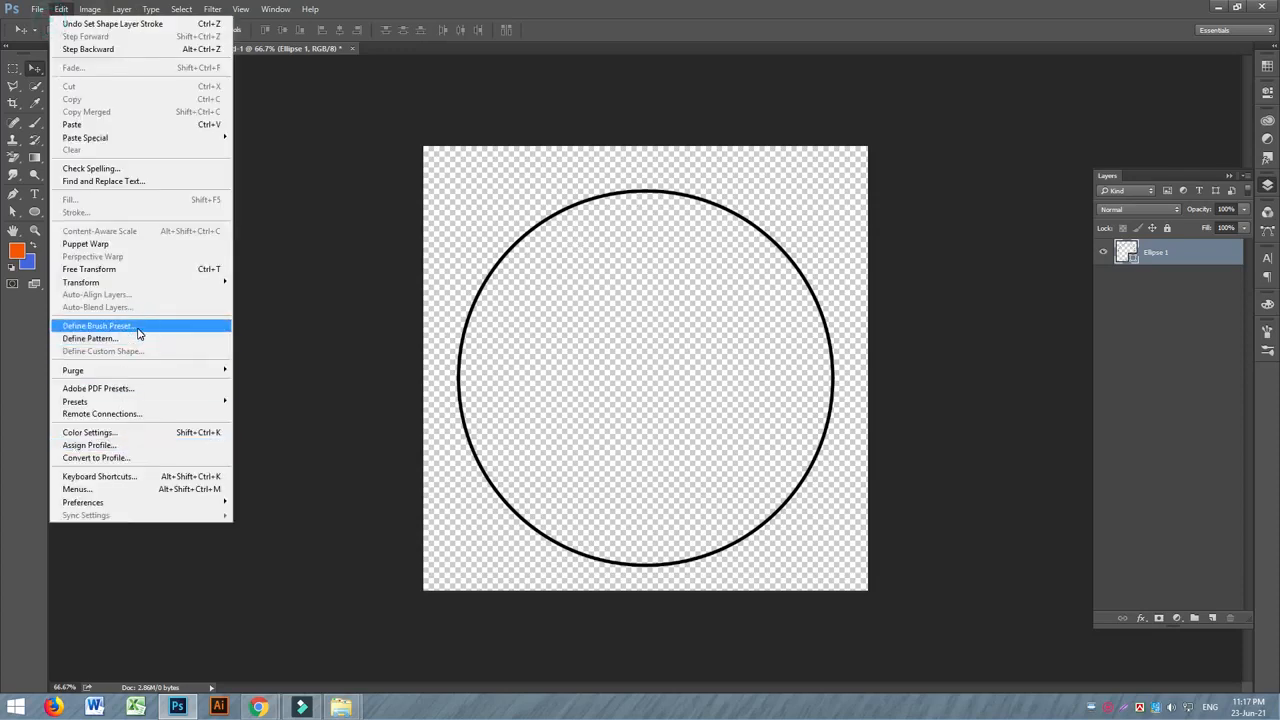
{"action": "left_click", "coordinate": [762, 242]}
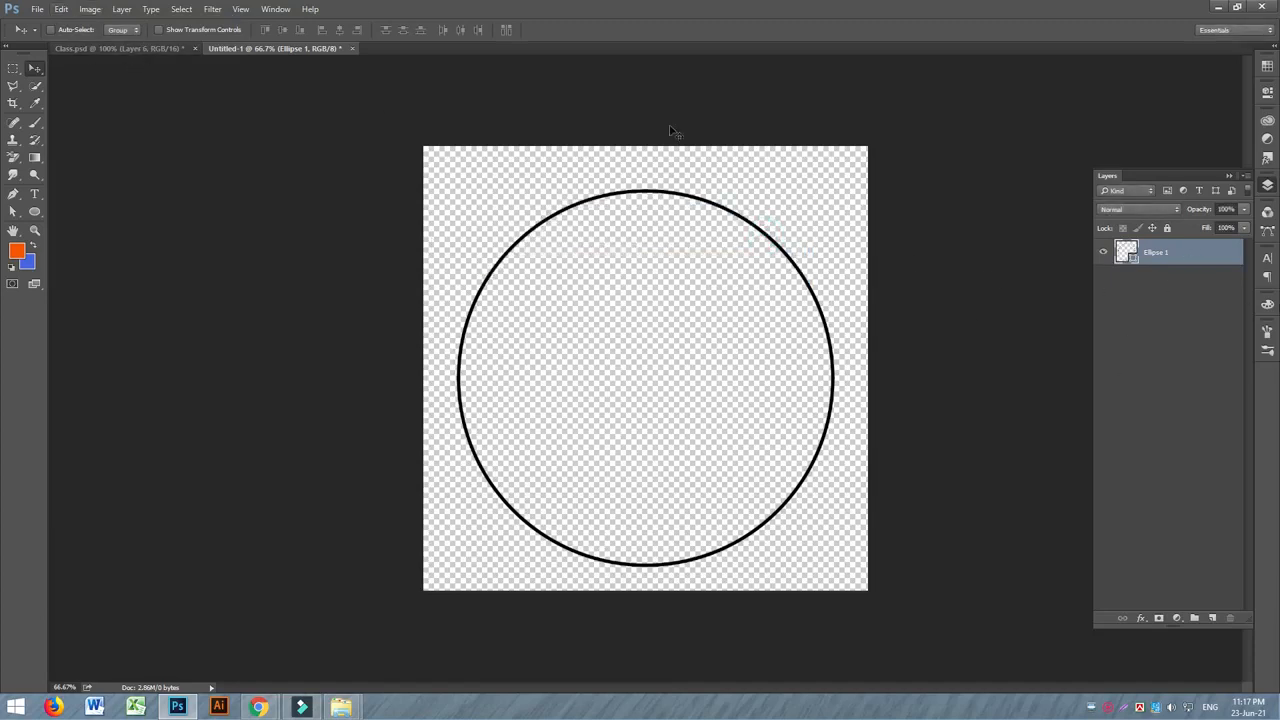
Switch to the Class.psd document and add a new empty layer above Layer 6.
{"action": "left_click", "coordinate": [152, 47]}
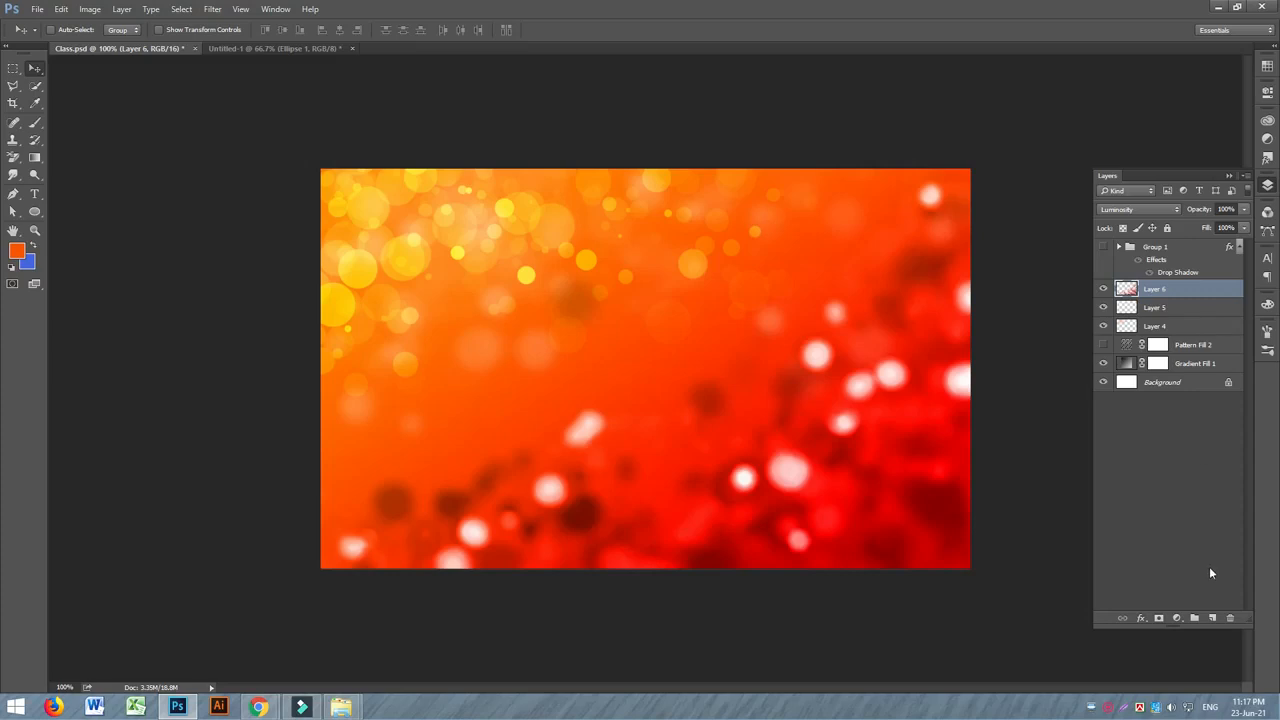
{"action": "left_click", "coordinate": [1211, 618]}
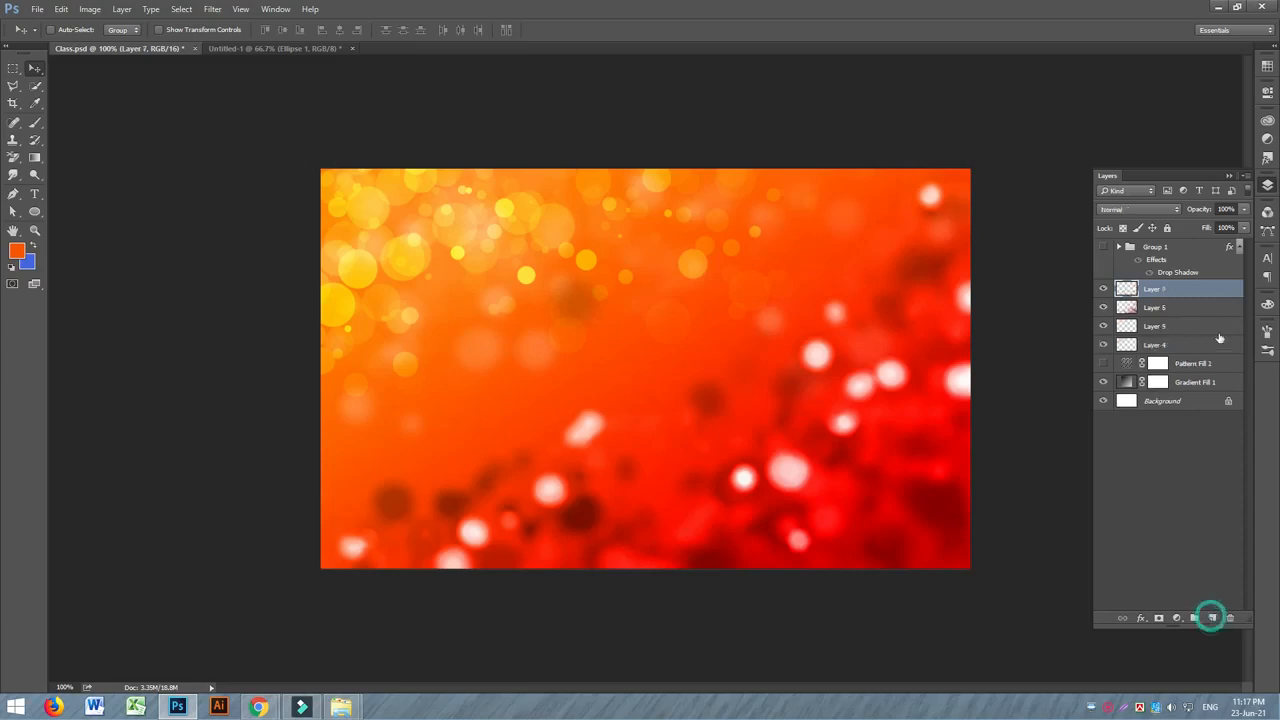
Activate the Brush tool with the circle-outline brush and reduce its size to 70 px.
{"action": "left_click", "coordinate": [35, 122]}
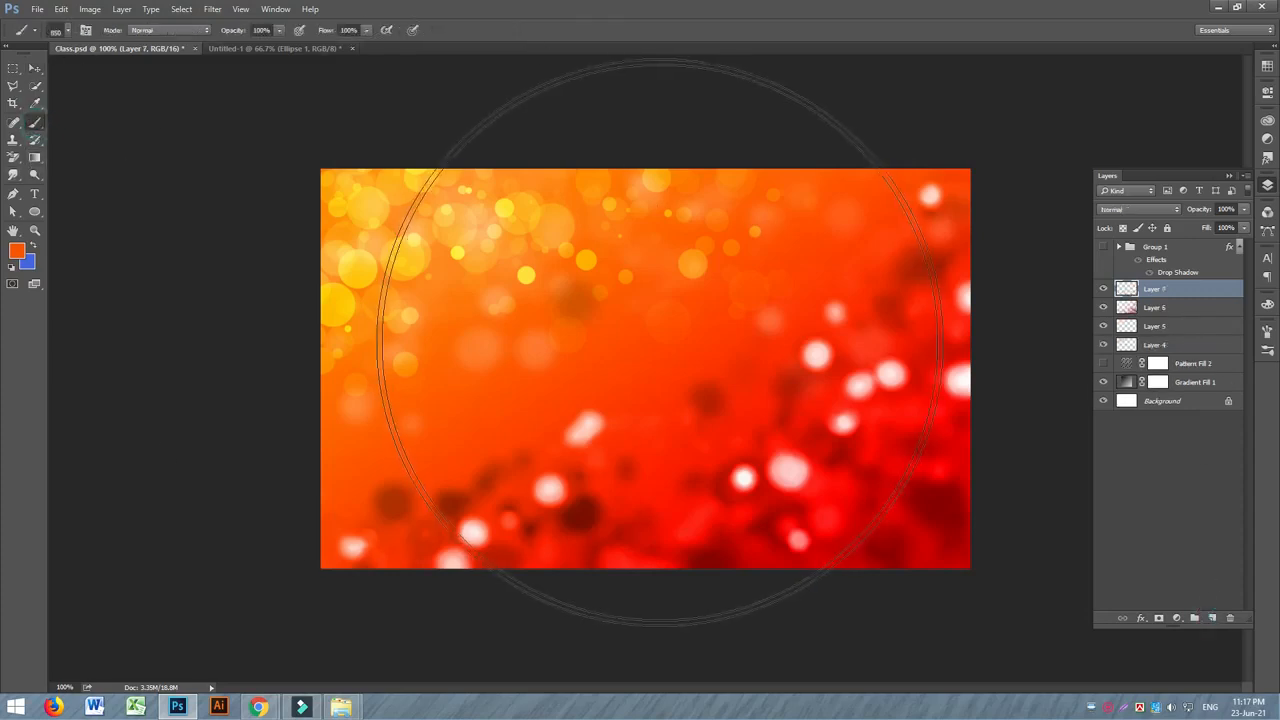
{"action": "key", "text": "bracketleft"}
{"action": "key", "text": "bracketleft"}
{"action": "key", "text": "bracketleft"}
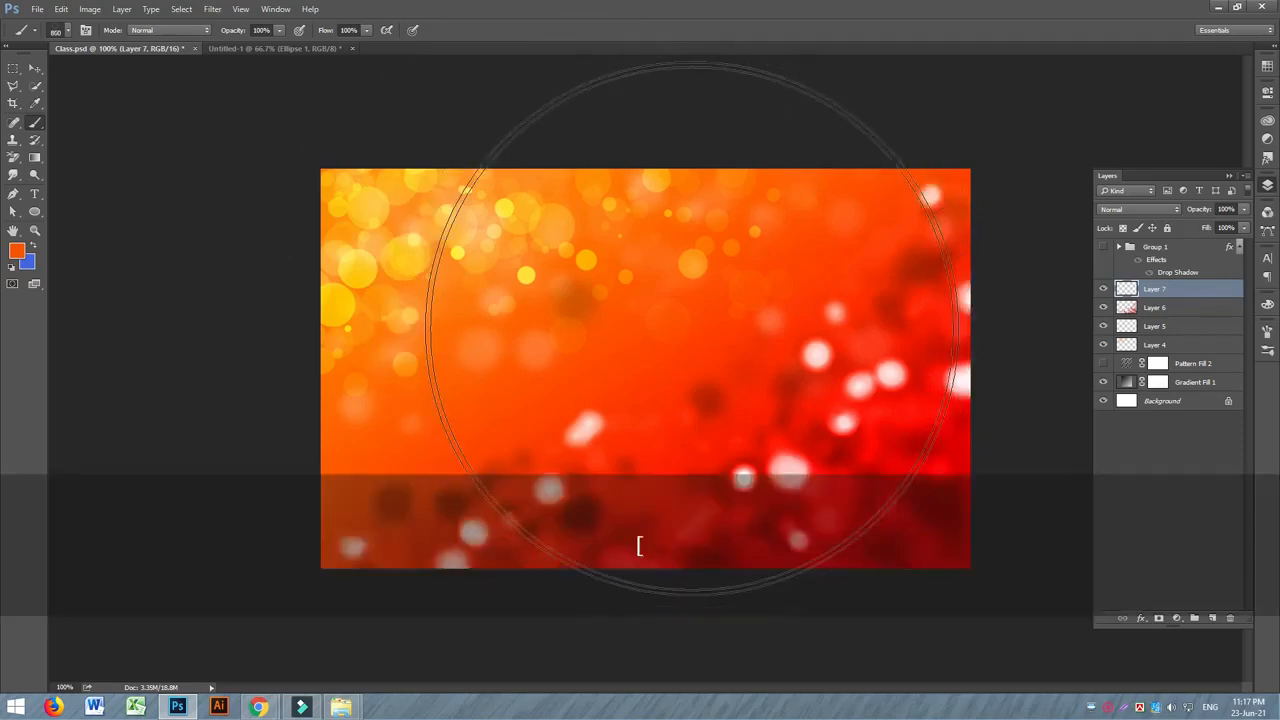
{"action": "key", "text": "bracketleft"}
{"action": "key", "text": "bracketleft"}
{"action": "key", "text": "bracketleft"}
{"action": "key", "text": "bracketleft"}
{"action": "key", "text": "bracketleft"}
Paint a trial stroke with the ring brush across the upper-left part of the background and undo it.
{"action": "key", "text": "ctrl"}
{"action": "key", "text": "ctrl+z"}
{"action": "left_click_drag", "start_coordinate": [327, 314], "coordinate": [711, 152]}
{"action": "key", "text": "ctrl+z"}
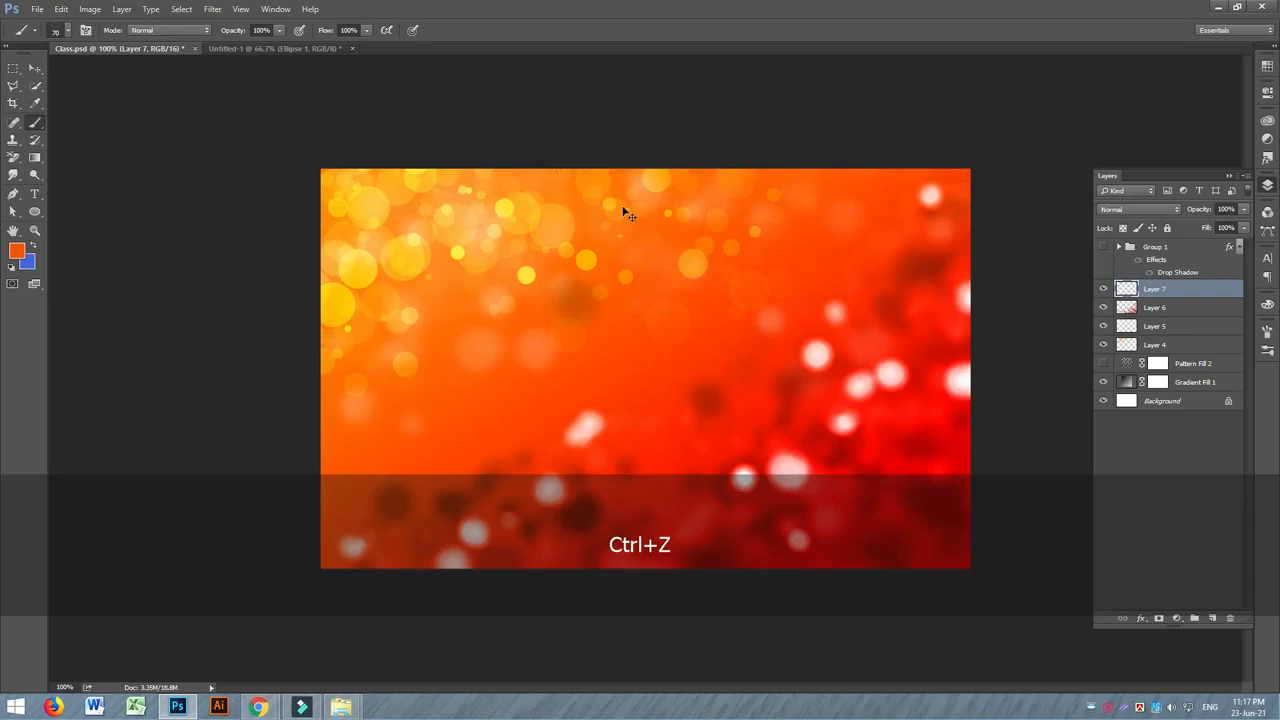
Widen the ring brush's spacing to 148% and enable Shape Dynamics with a size jitter of 98%.
{"action": "left_click", "coordinate": [86, 30]}
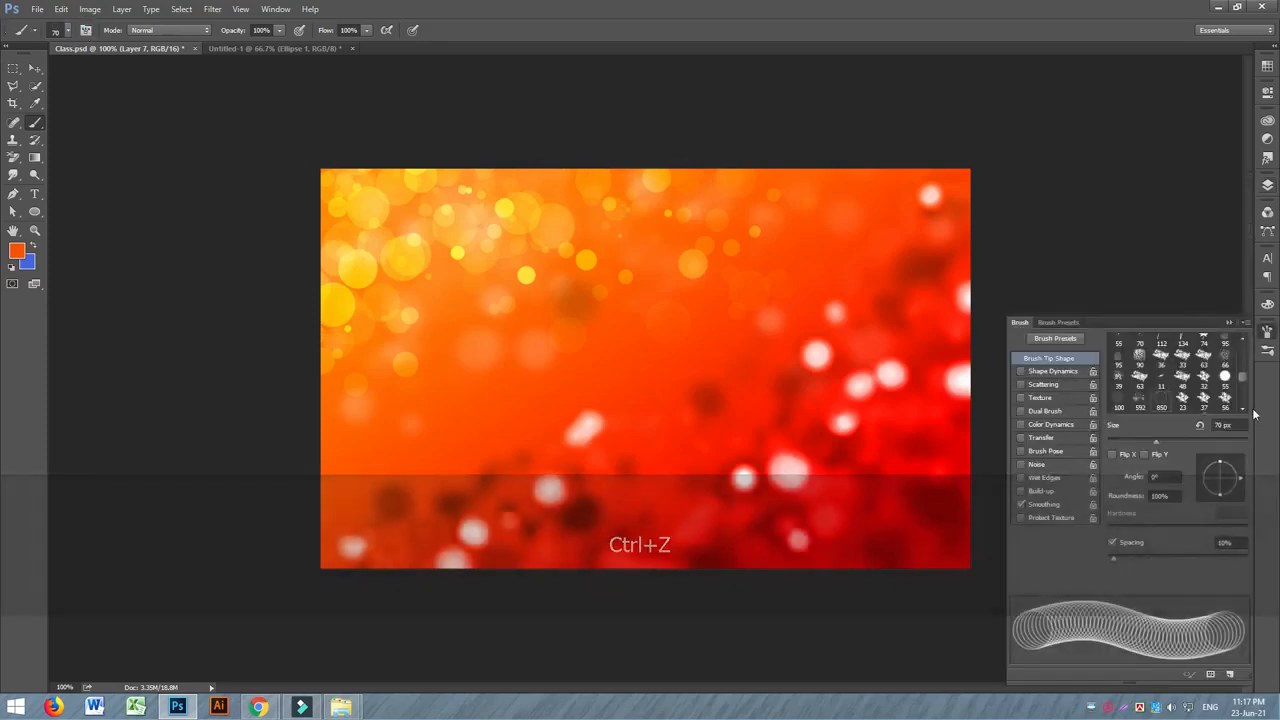
{"action": "mouse_move", "coordinate": [1123, 554]}
{"action": "left_mouse_down"}
{"action": "mouse_move", "coordinate": [1143, 556]}
{"action": "mouse_move", "coordinate": [1107, 556]}
{"action": "left_mouse_up"}
{"action": "left_click_drag", "start_coordinate": [1158, 557], "coordinate": [1194, 557]}
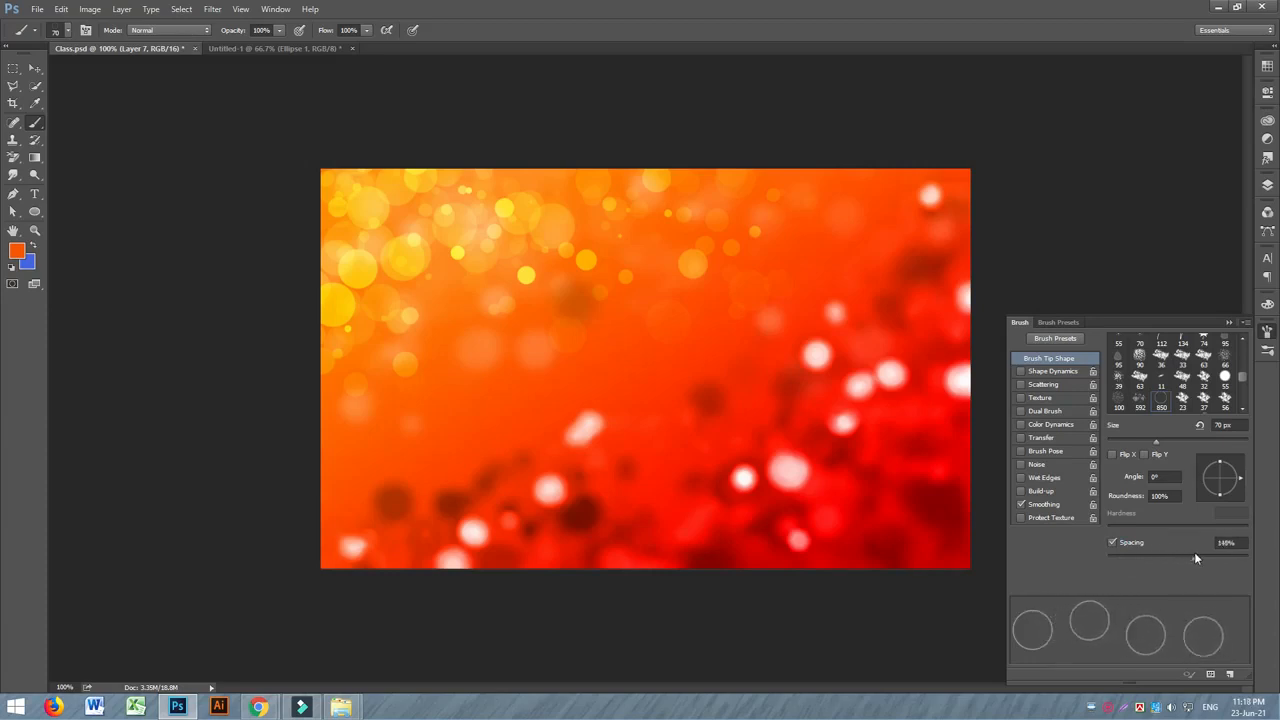
{"action": "left_click", "coordinate": [1066, 372]}
{"action": "mouse_move", "coordinate": [1114, 354]}
{"action": "left_mouse_down"}
{"action": "mouse_move", "coordinate": [1266, 358]}
{"action": "mouse_move", "coordinate": [1246, 358]}
{"action": "left_mouse_up"}
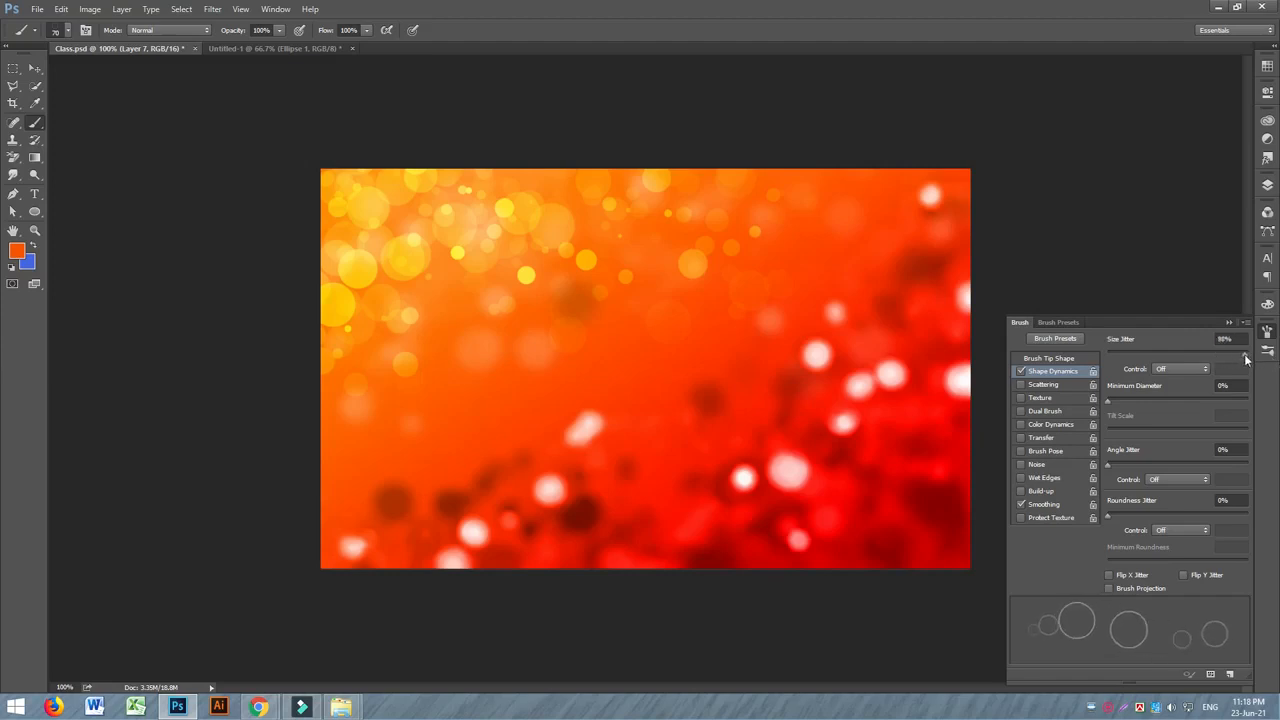
Enable Scattering for the ring brush at 536% and reduce the brush tip spacing to 64%.
{"action": "left_click", "coordinate": [1048, 386]}
{"action": "mouse_move", "coordinate": [1097, 350]}
{"action": "left_mouse_down"}
{"action": "mouse_move", "coordinate": [1196, 356]}
{"action": "mouse_move", "coordinate": [1182, 352]}
{"action": "left_mouse_up"}
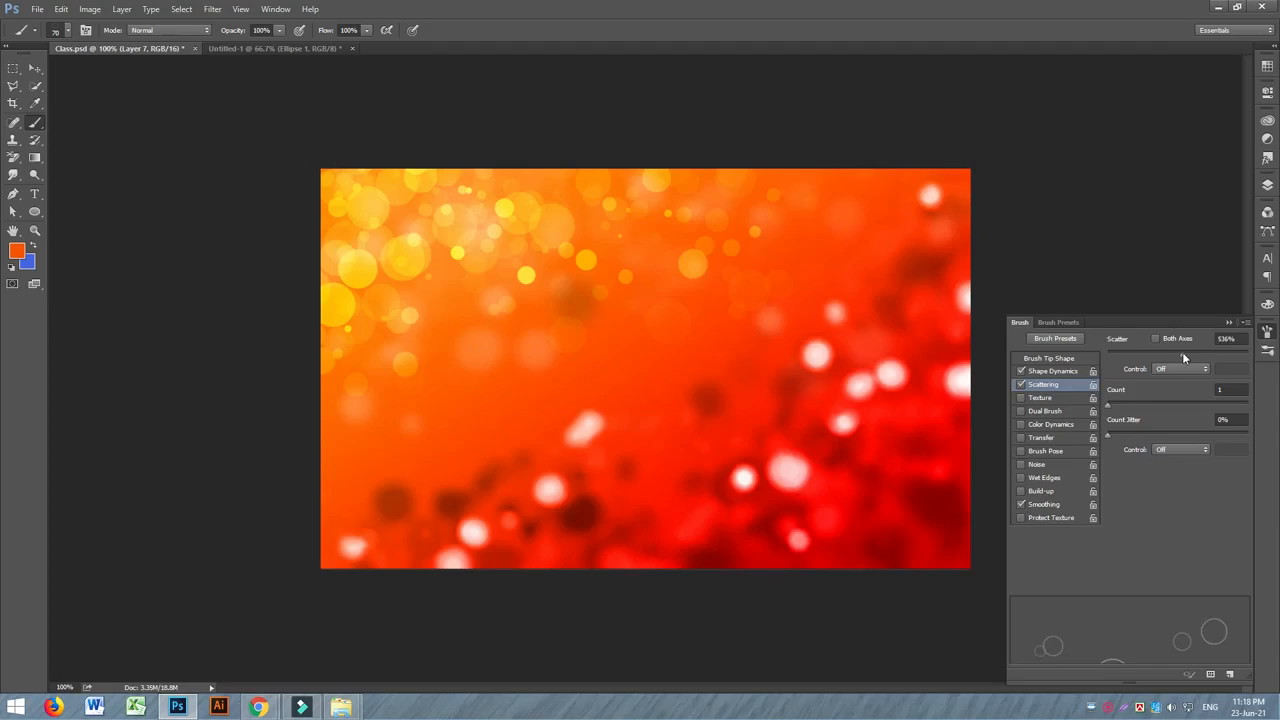
{"action": "left_click", "coordinate": [1049, 358]}
{"action": "mouse_move", "coordinate": [1185, 560]}
{"action": "left_mouse_down"}
{"action": "mouse_move", "coordinate": [1128, 556]}
{"action": "mouse_move", "coordinate": [1151, 556]}
{"action": "left_mouse_up"}
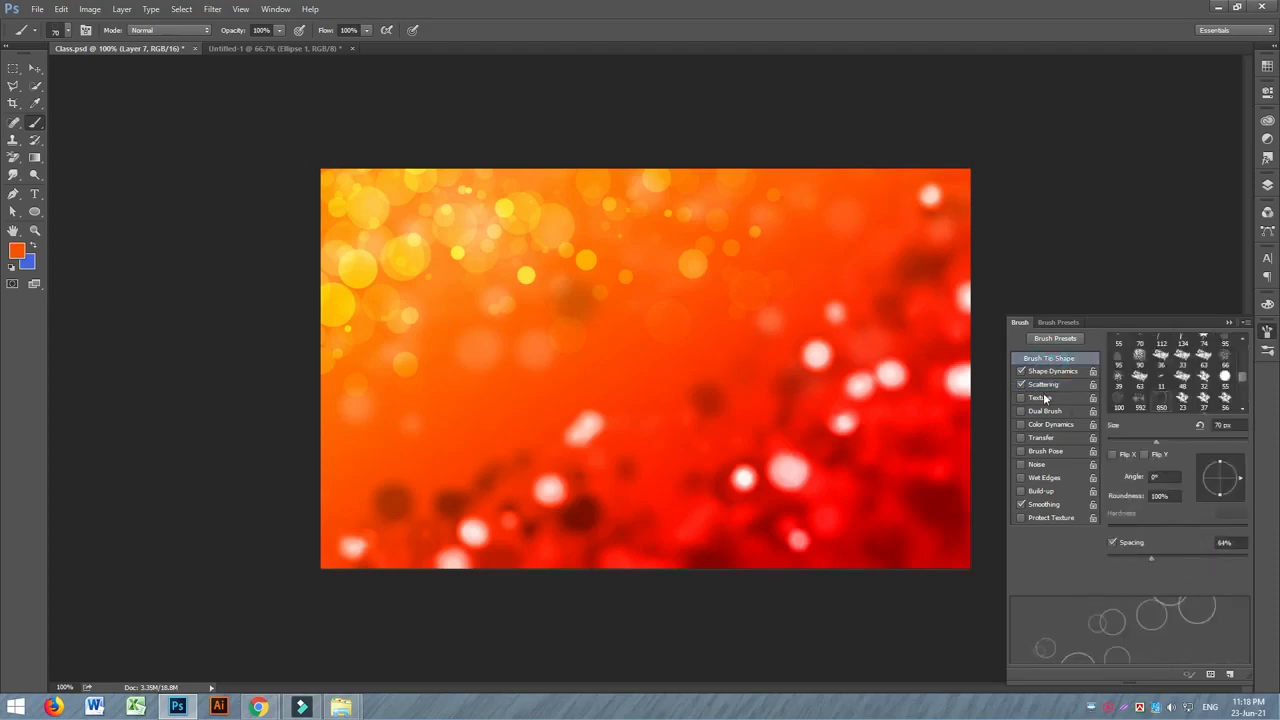
Enable Transfer with opacity jitter raised to near its maximum, and test the ring brush with one stroke that is undone.
{"action": "left_click", "coordinate": [1054, 440]}
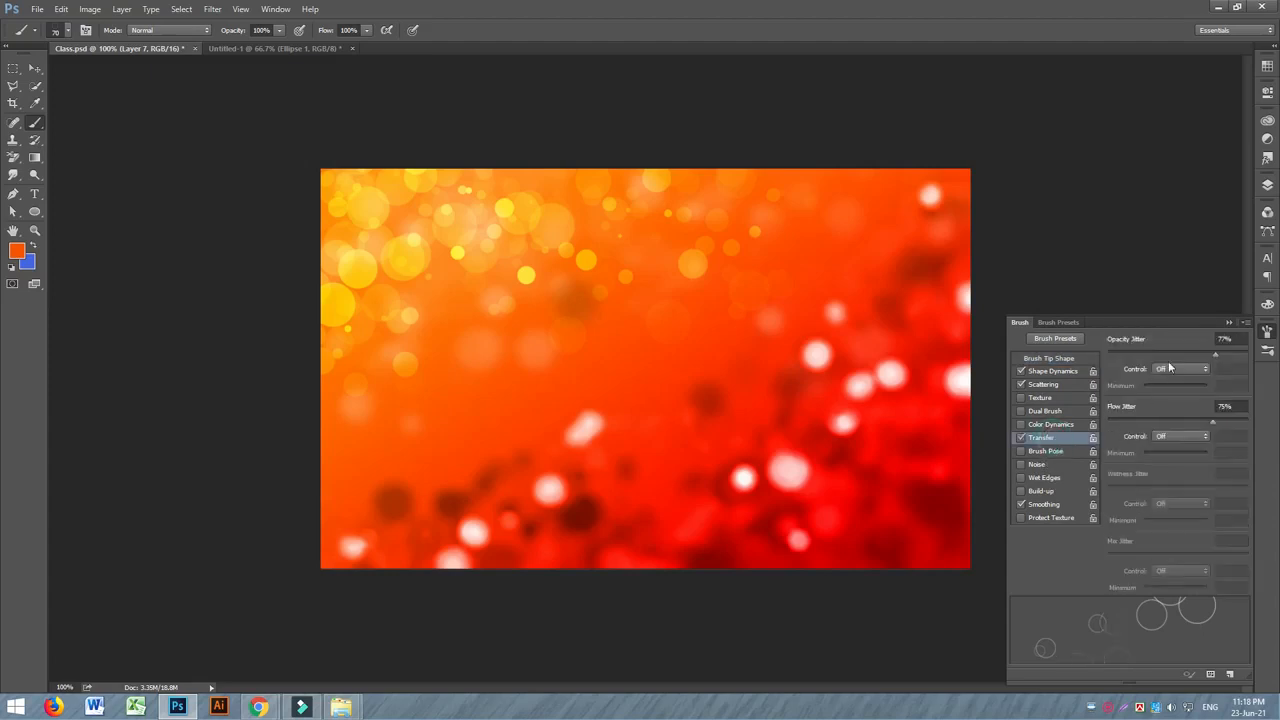
{"action": "left_click_drag", "start_coordinate": [1219, 358], "coordinate": [1246, 369]}
{"action": "left_click", "coordinate": [491, 283]}
{"action": "key", "text": "ctrl+z"}
{"action": "left_click", "coordinate": [1229, 323]}
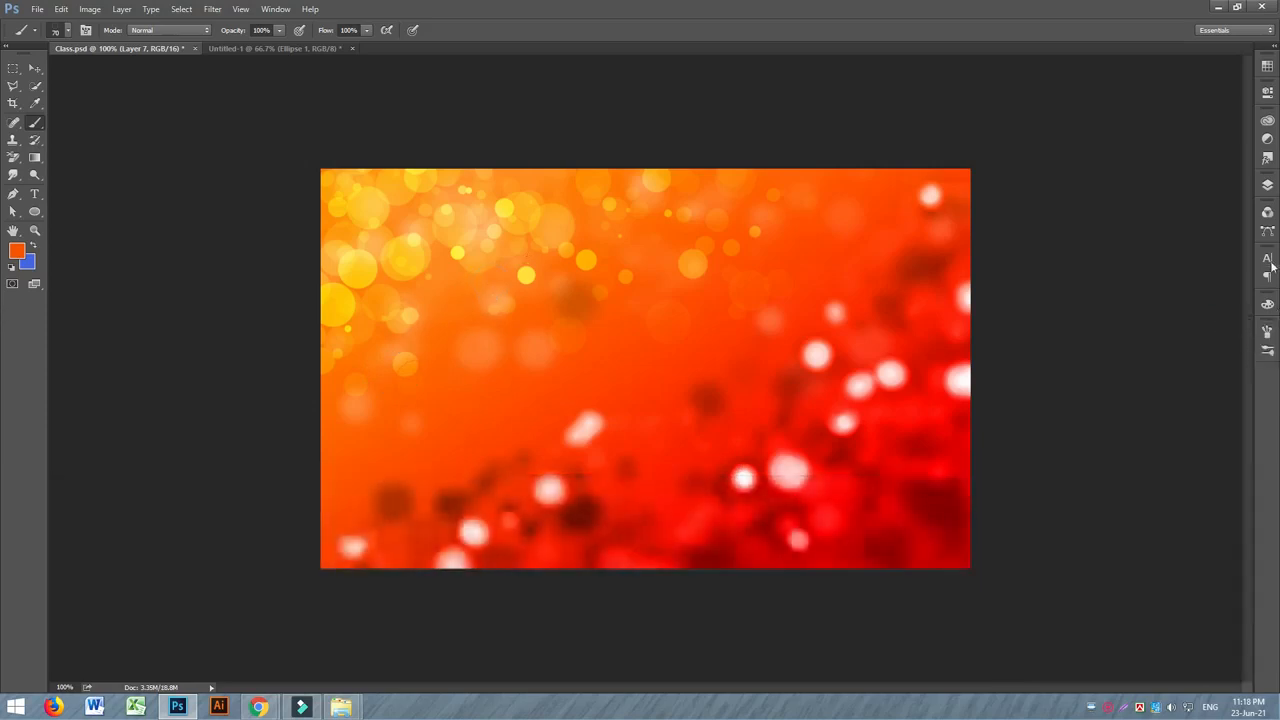
Set the foreground color to white (ffffff) for painting on Layer 7.
{"action": "left_click", "coordinate": [1267, 185]}
{"action": "left_click", "coordinate": [16, 250]}
{"action": "left_click", "coordinate": [120, 188]}
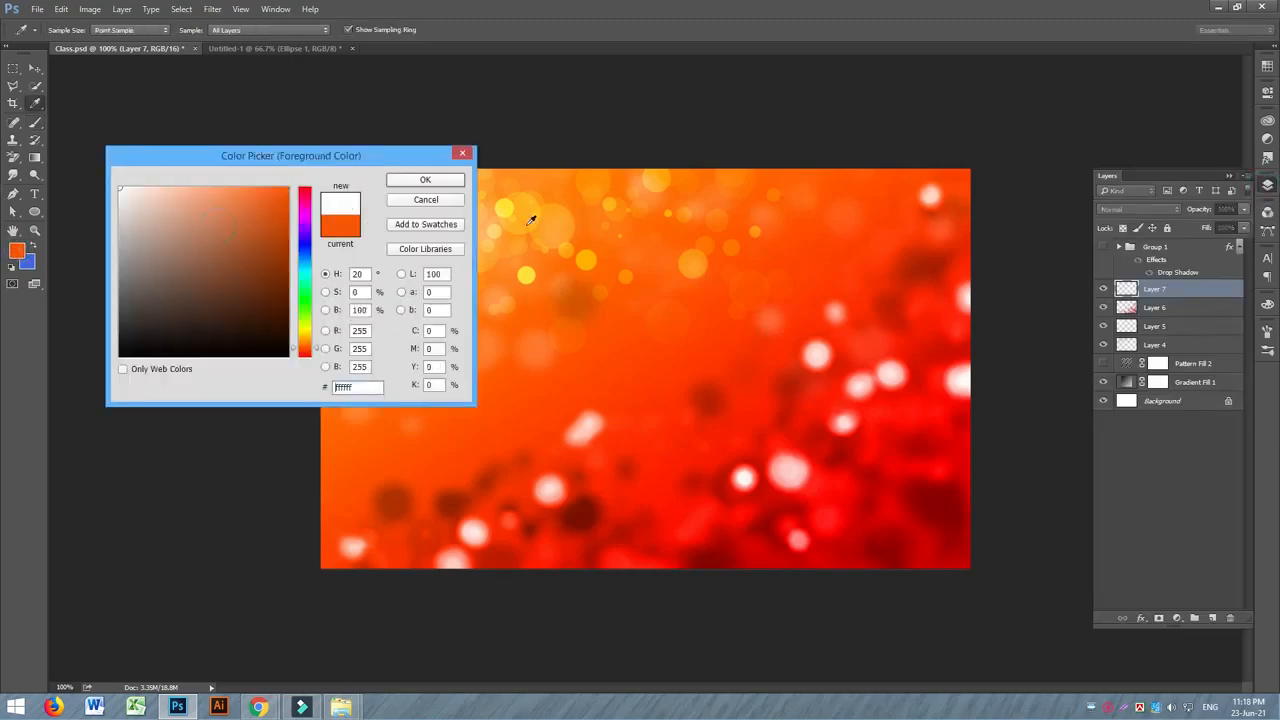
{"action": "left_click", "coordinate": [421, 183]}
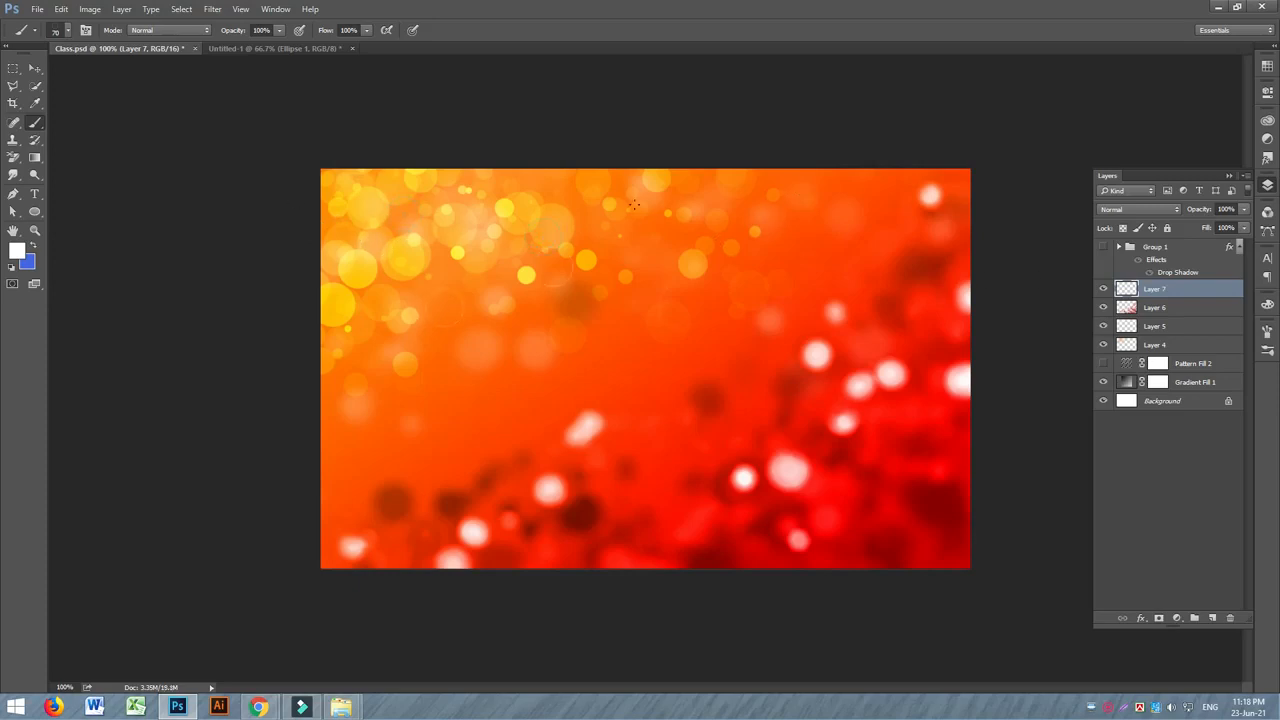
Paint scattered white rings on Layer 7 across the upper-left area and the lower-right part of the background.
{"action": "left_click", "coordinate": [377, 316]}
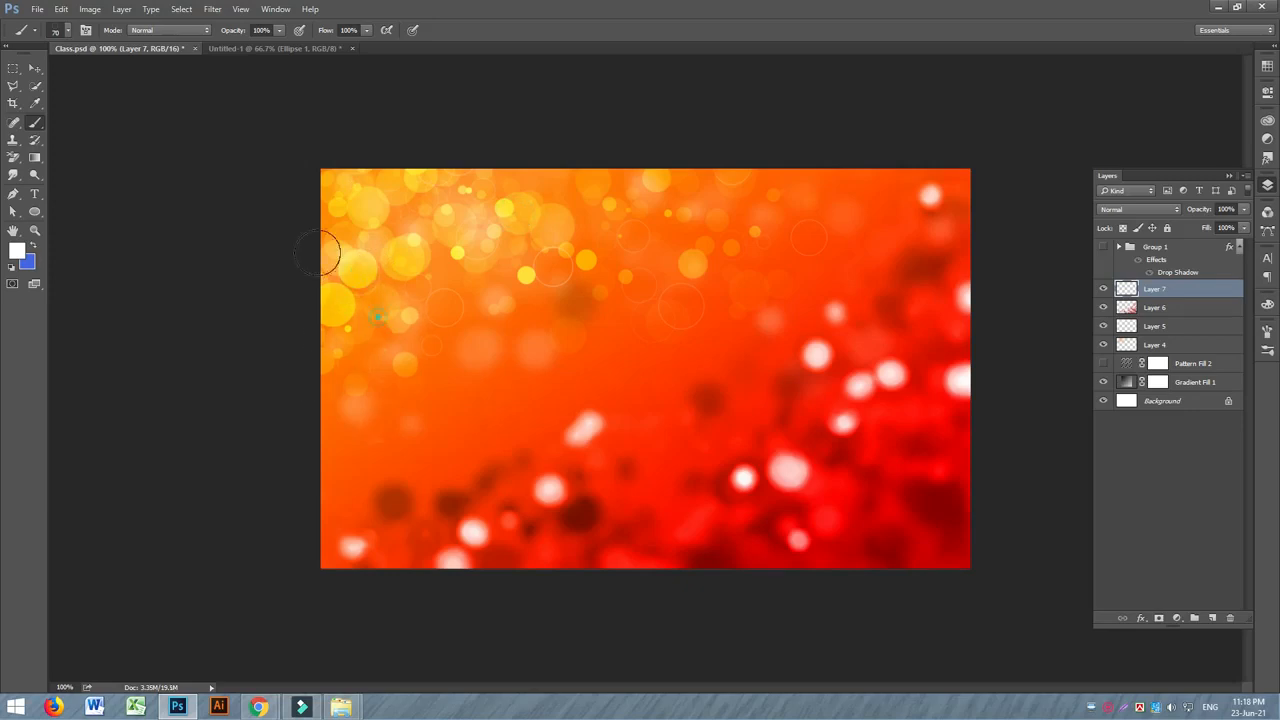
{"action": "left_click", "coordinate": [320, 204]}
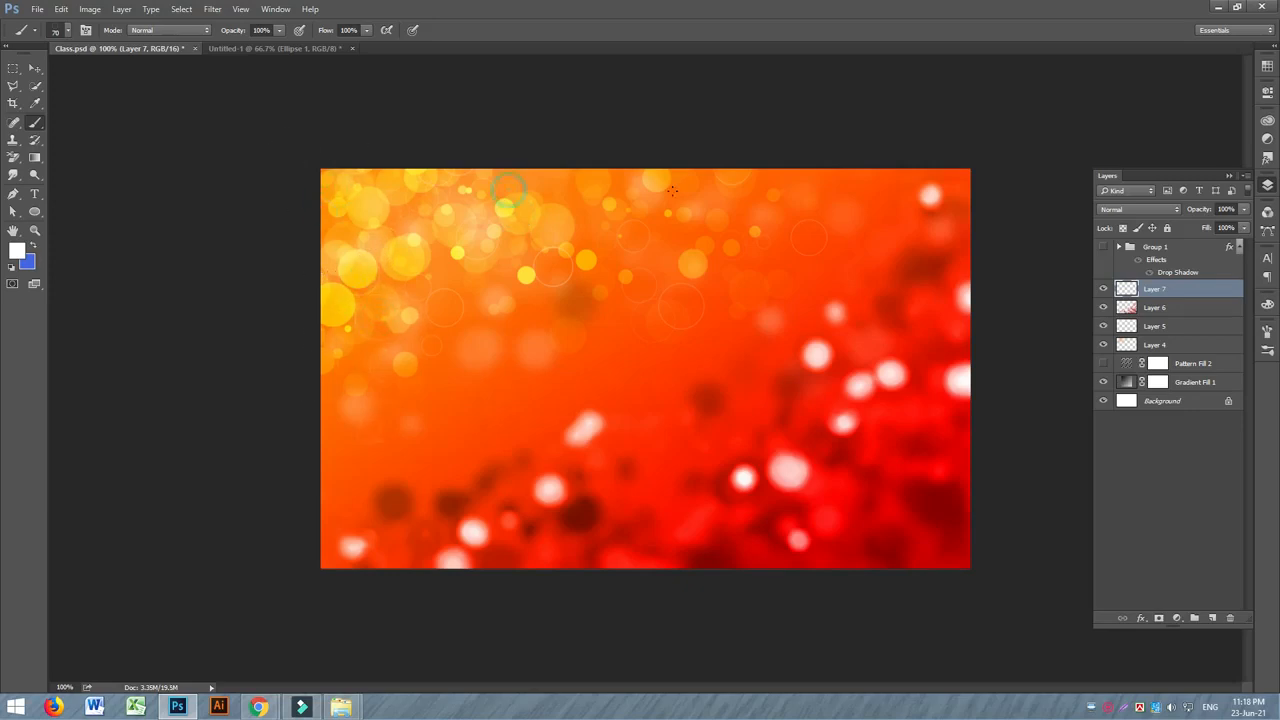
{"action": "left_click", "coordinate": [783, 433]}
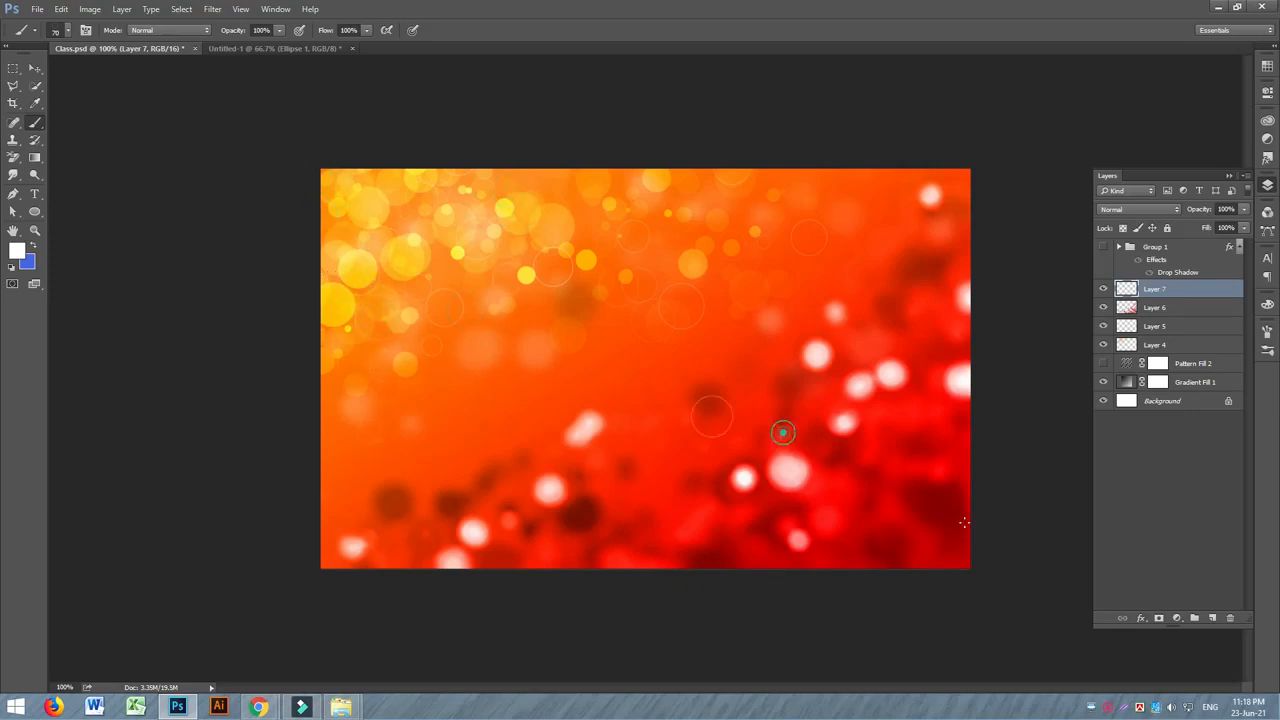
{"action": "left_click", "coordinate": [972, 429]}
{"action": "left_click", "coordinate": [670, 523]}
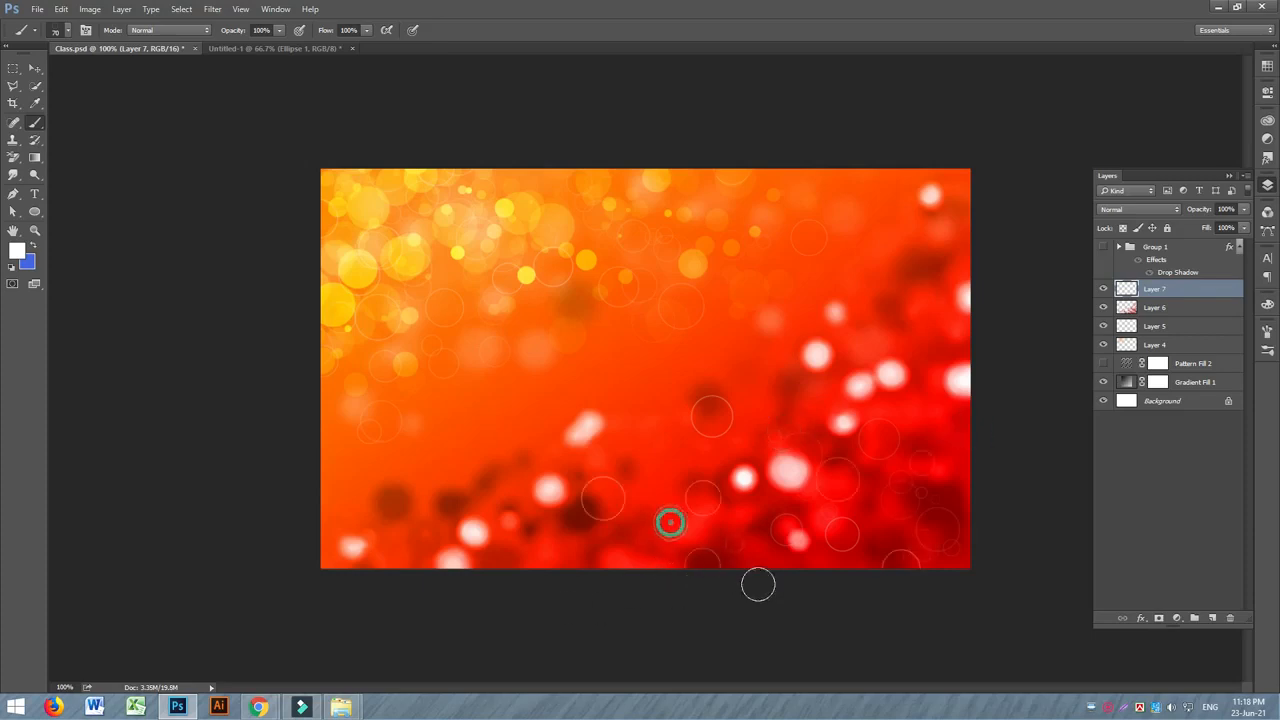
{"action": "left_click", "coordinate": [958, 410]}
Reduce the ring brush to 40 px, add smaller rings across the background, and finish painting with the Move tool active.
{"action": "key", "text": "bracketleft"}
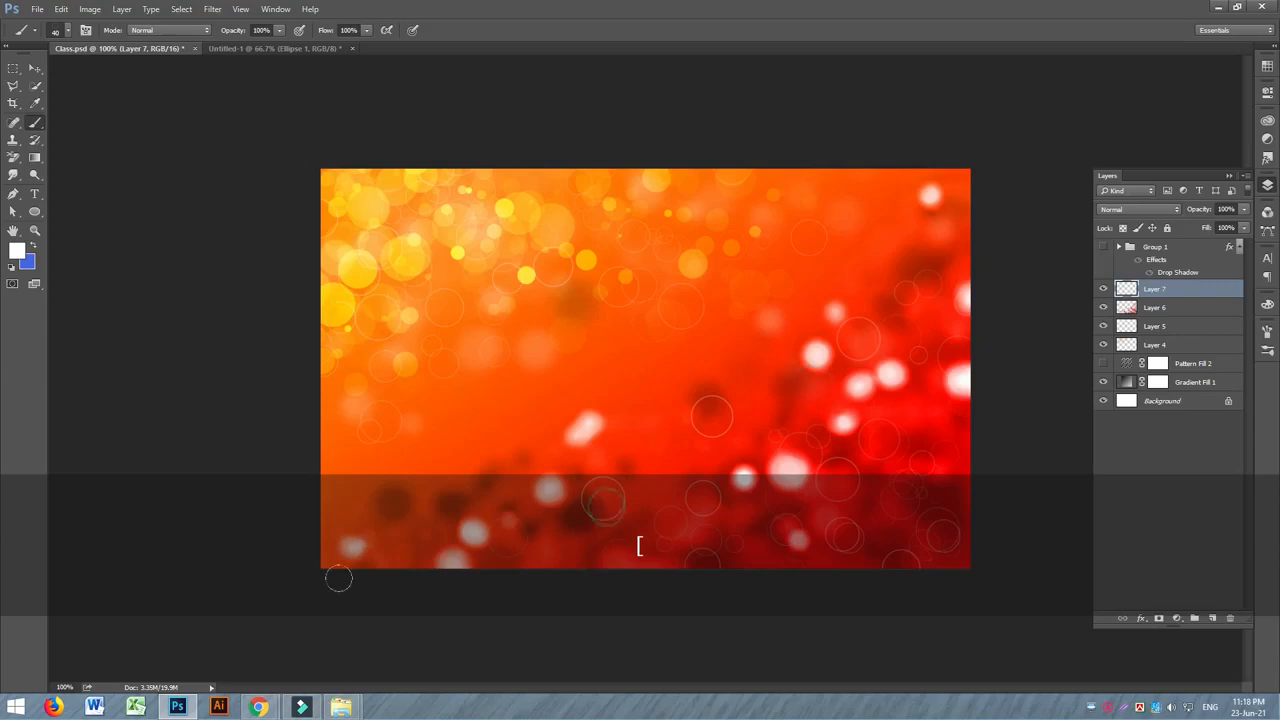
{"action": "left_click", "coordinate": [822, 241]}
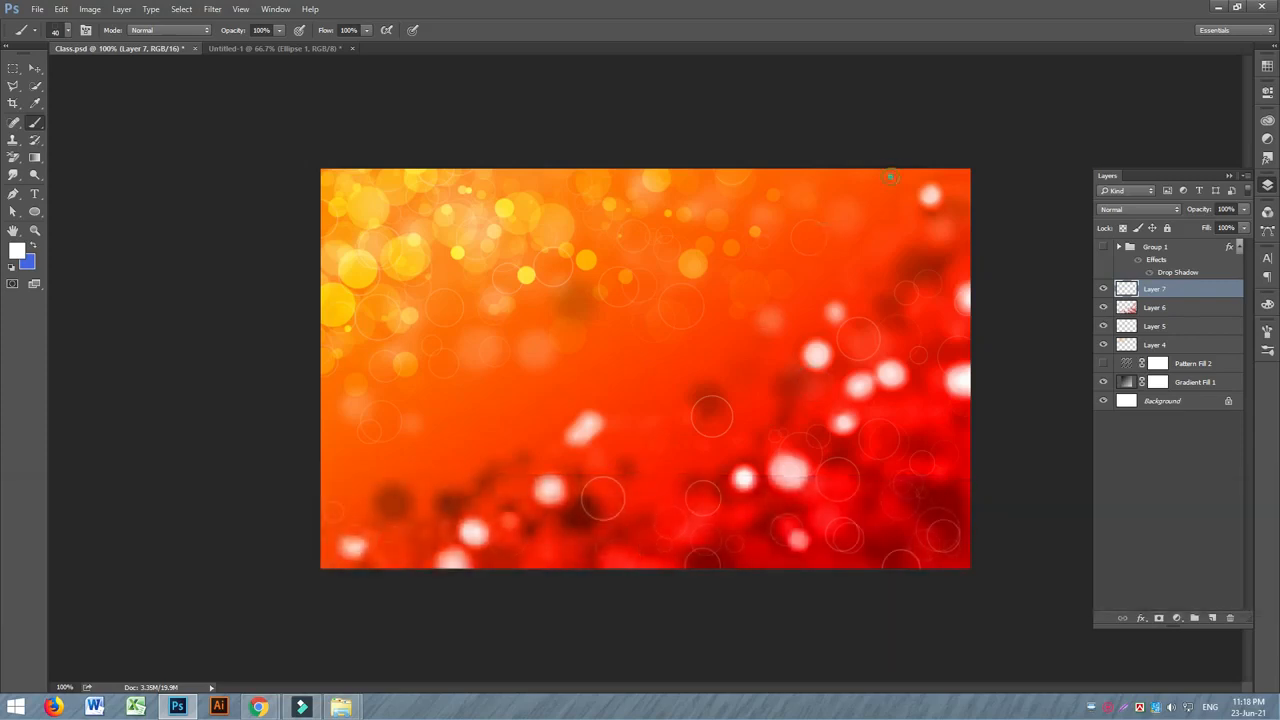
{"action": "left_click", "coordinate": [388, 170]}
{"action": "key", "text": "ctrl+equal"}
{"action": "key", "text": "ctrl+minus"}
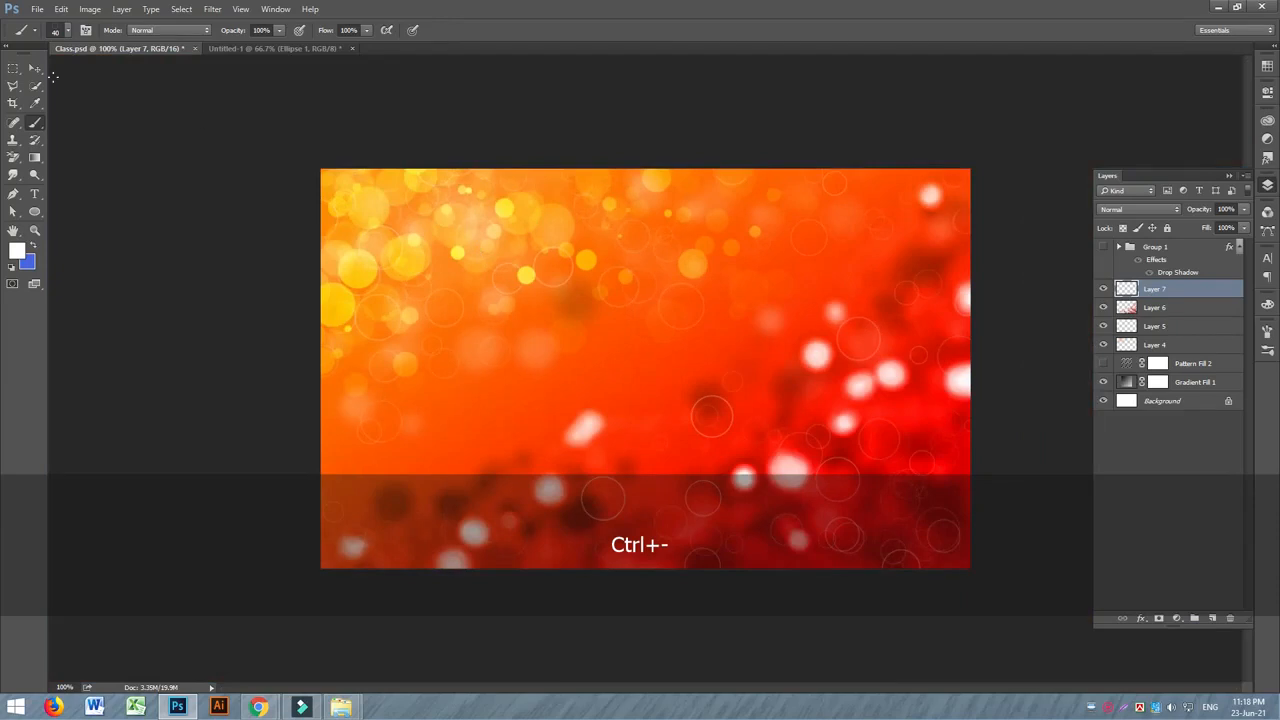
{"action": "left_click", "coordinate": [34, 68]}
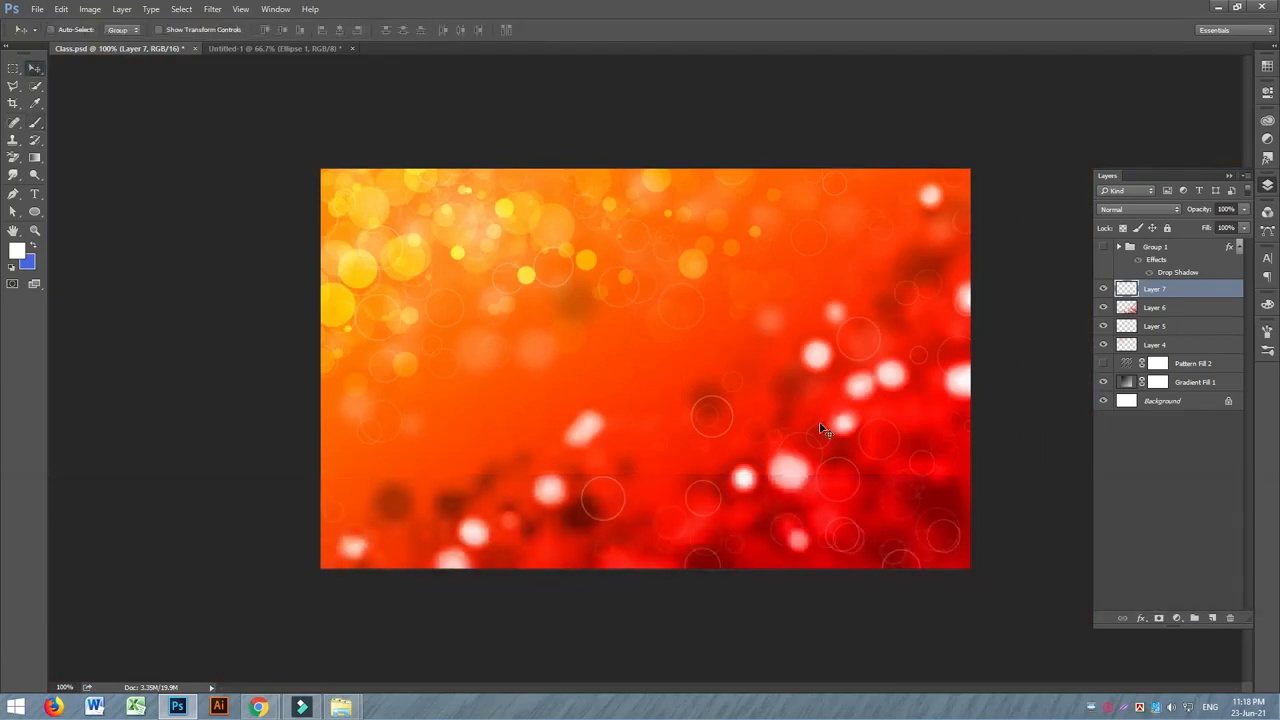
{"action": "key", "text": "ctrl+equal"}
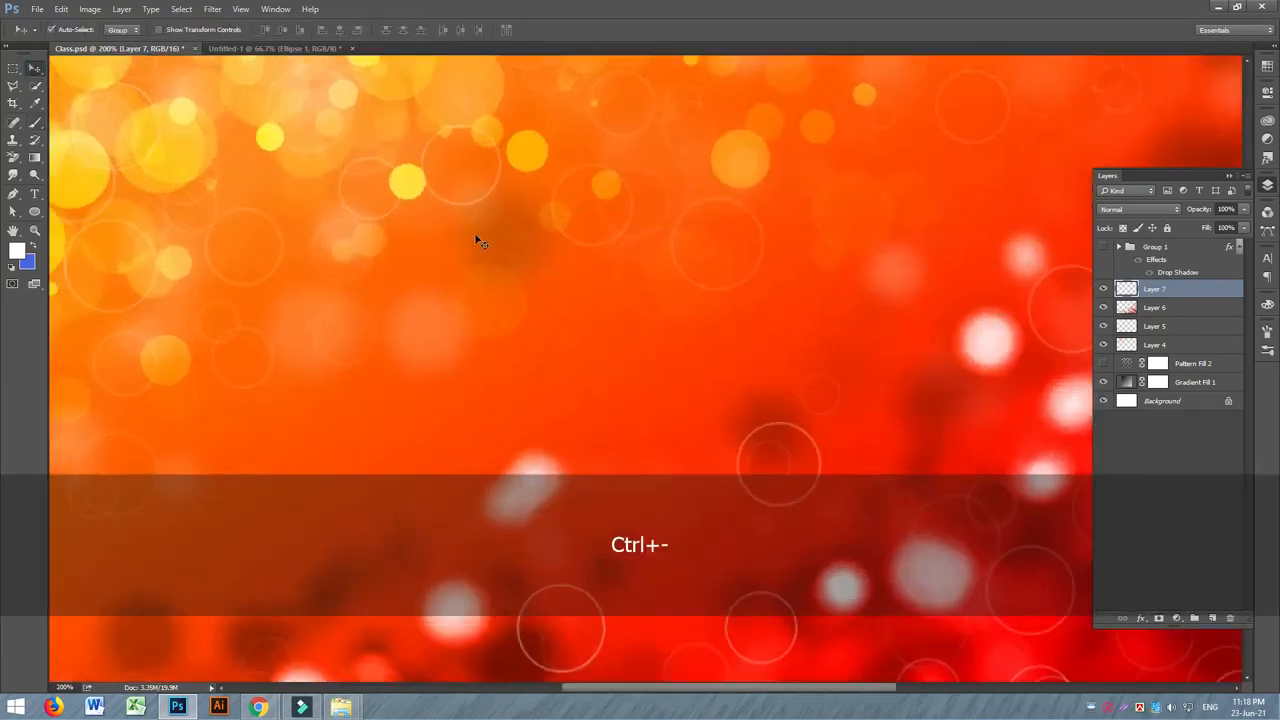
{"action": "key", "text": "ctrl+minus"}
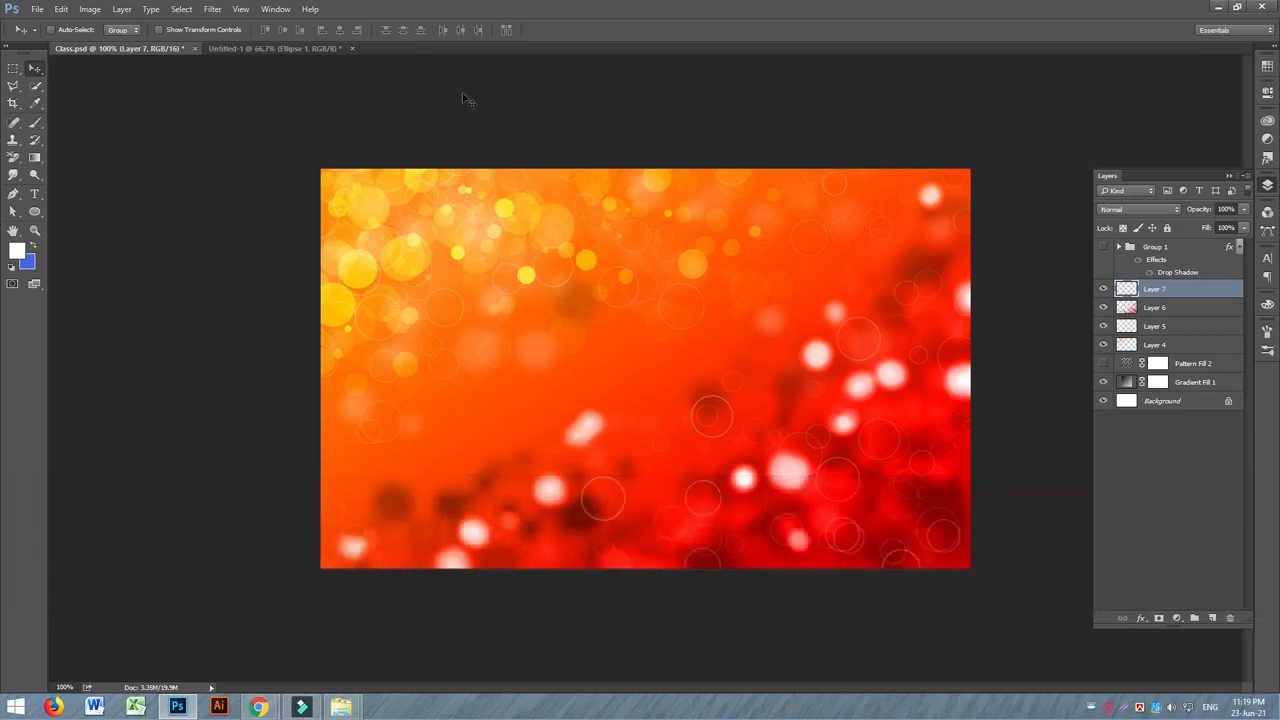
Create a new transparent 1000 x 1000 pixel RGB document at 300 pixels/inch with 16-bit color.
{"action": "key", "text": "ctrl+n"}
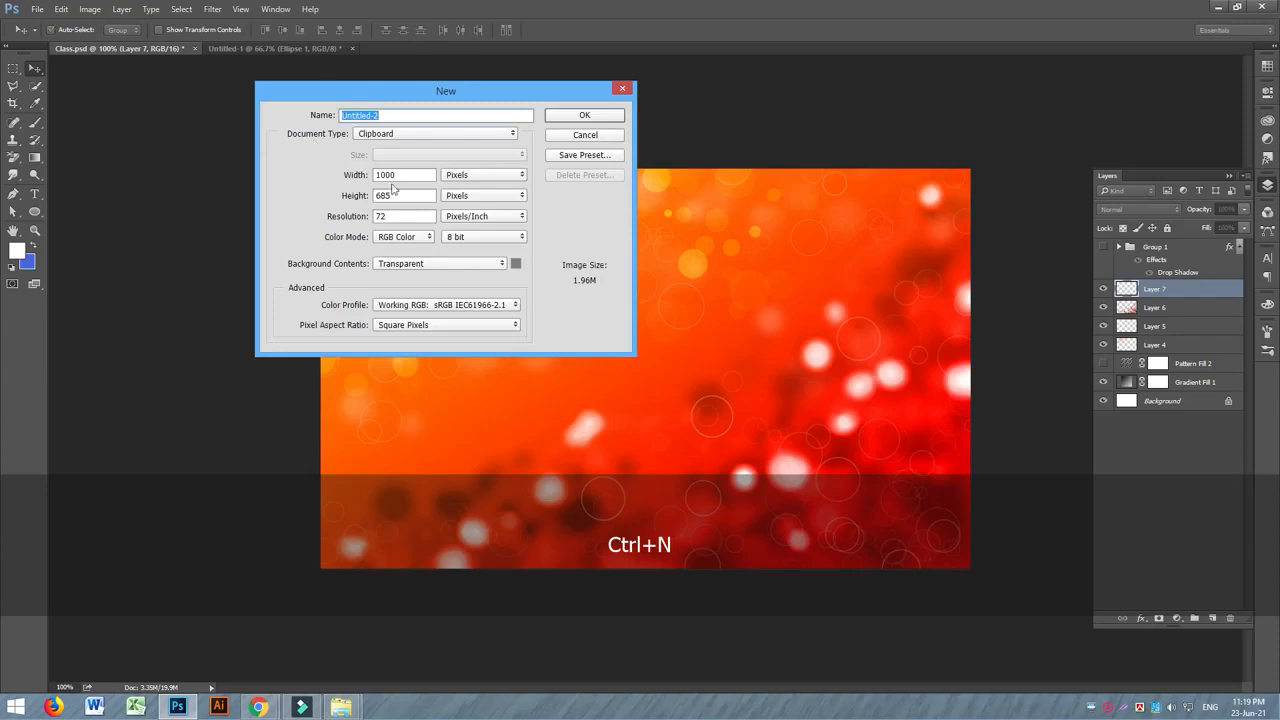
{"action": "double_click", "coordinate": [410, 196]}
{"action": "type", "text": "1000"}
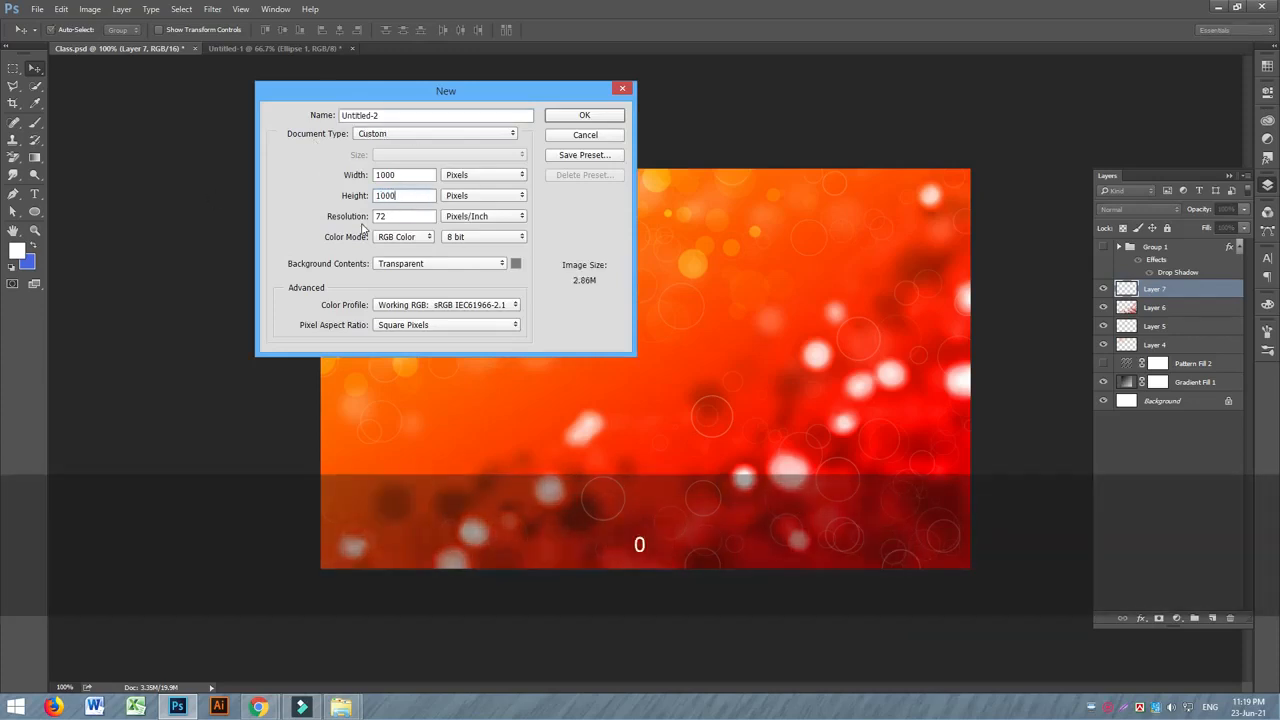
{"action": "key", "text": "Tab"}
{"action": "type", "text": "30"}
{"action": "left_click", "coordinate": [470, 237]}
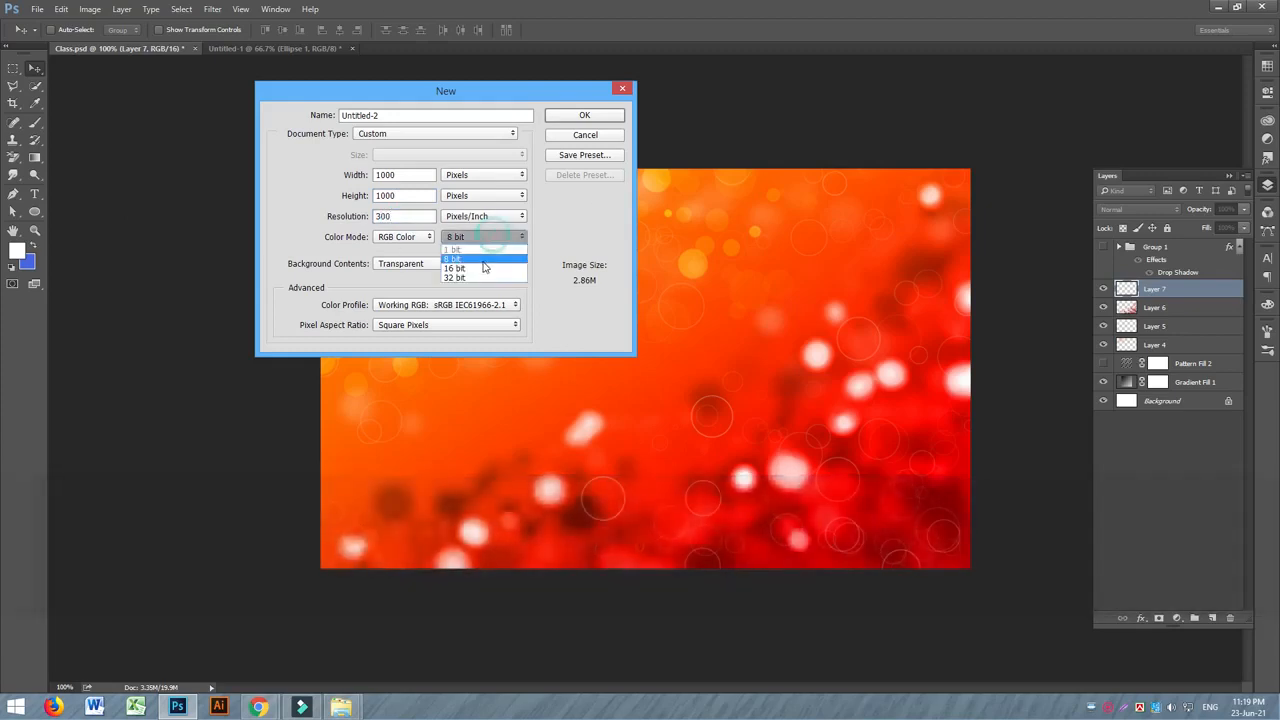
{"action": "left_click", "coordinate": [479, 272]}
{"action": "left_click", "coordinate": [585, 116]}
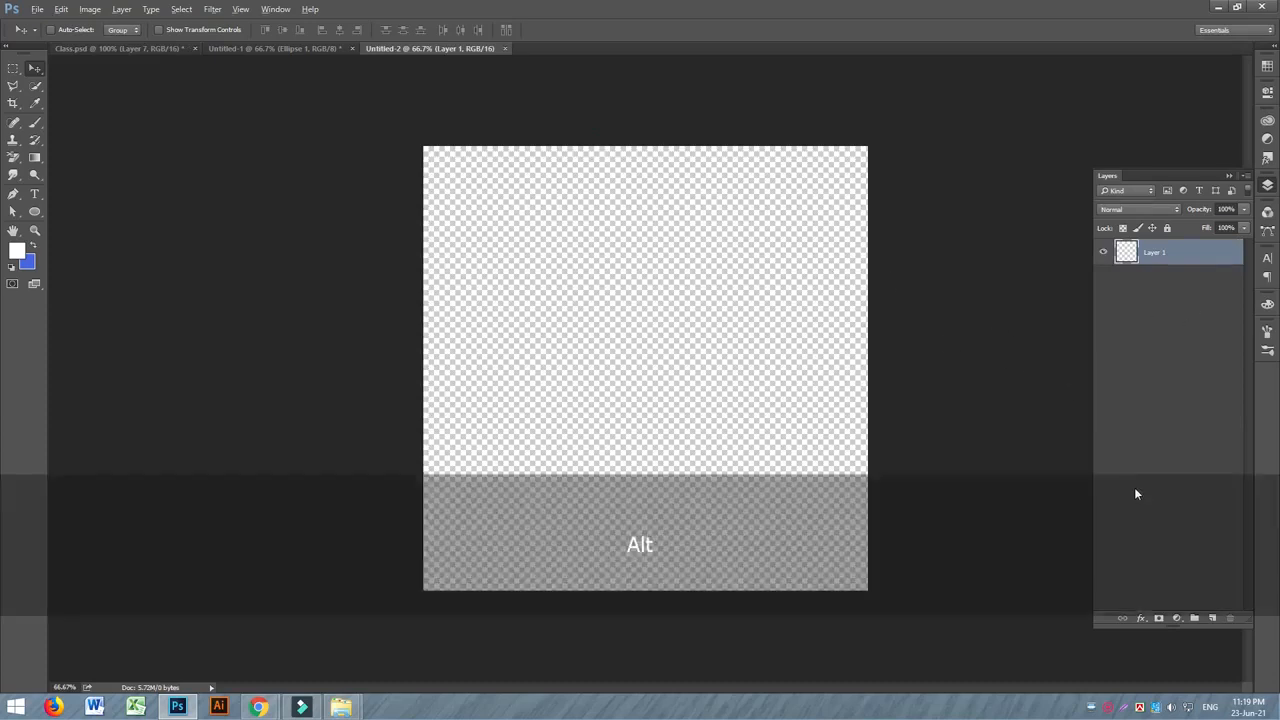
Fill Layer 1 with white and set the foreground color to black.
{"action": "key", "text": "alt+BackSpace"}
{"action": "left_click", "coordinate": [17, 250]}
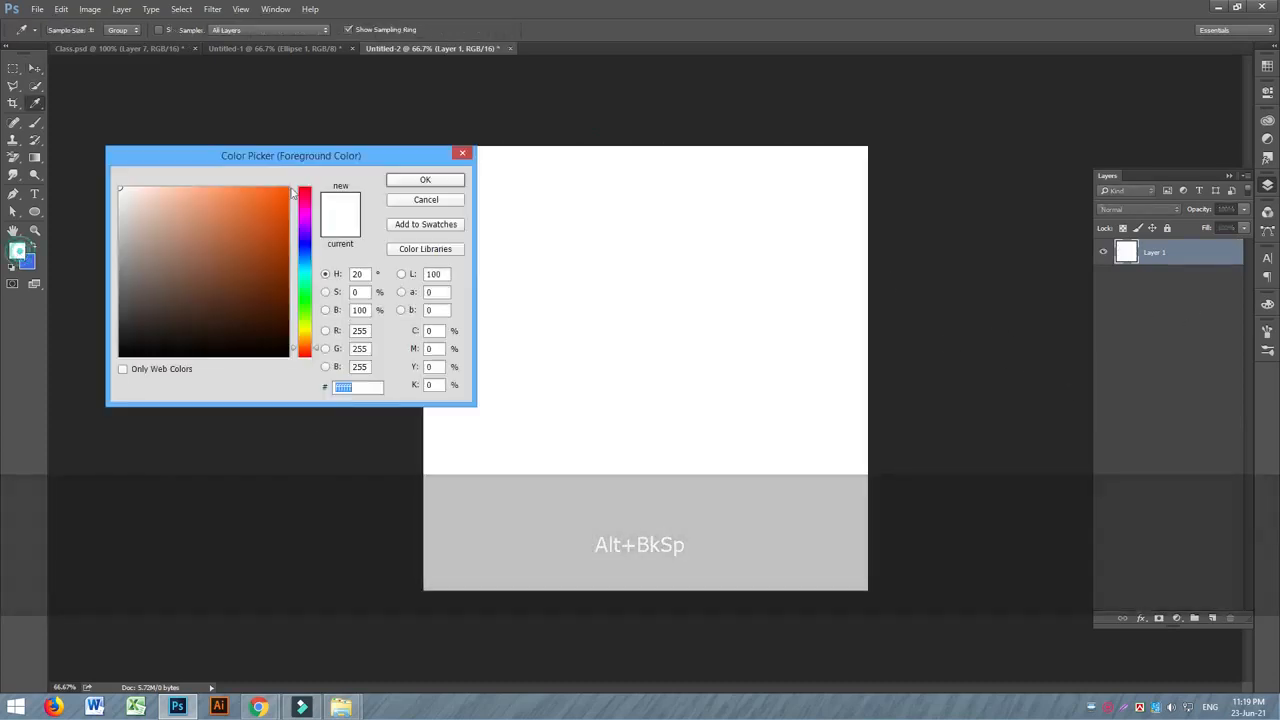
{"action": "left_click_drag", "start_coordinate": [270, 340], "coordinate": [290, 356]}
{"action": "left_click", "coordinate": [425, 181]}
{"action": "key", "text": "v"}
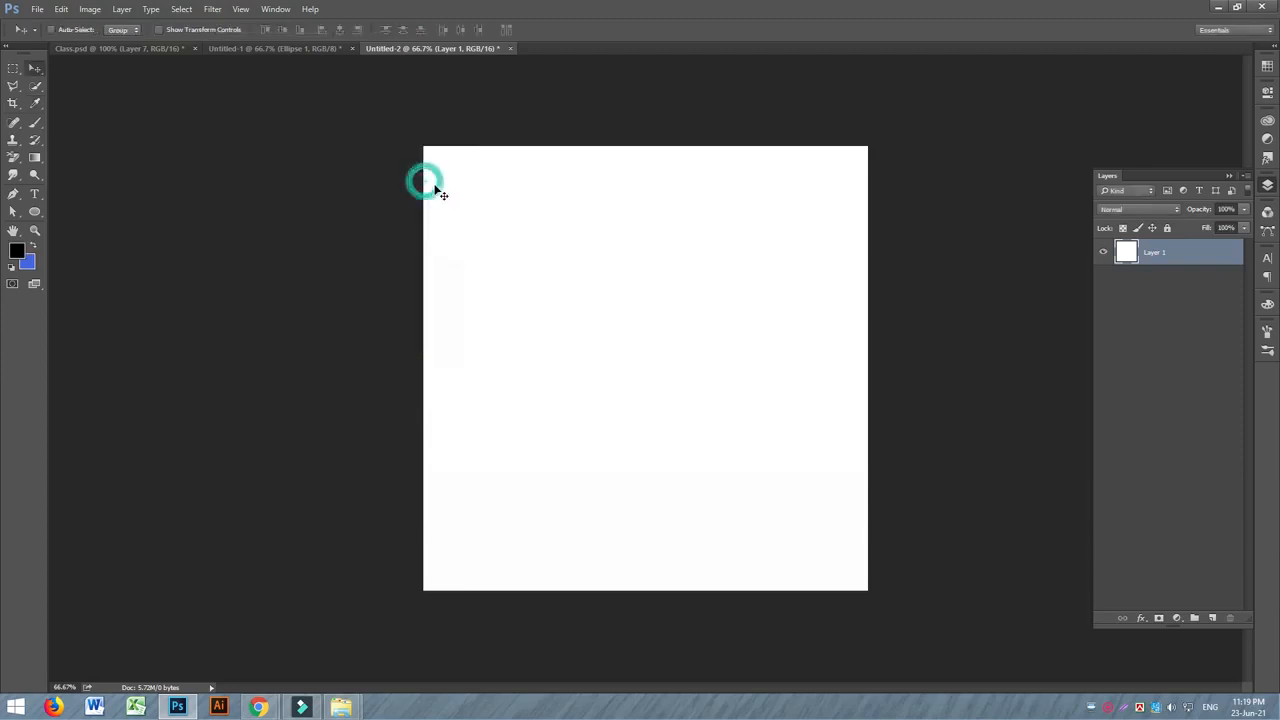
{"action": "key", "text": "alt"}
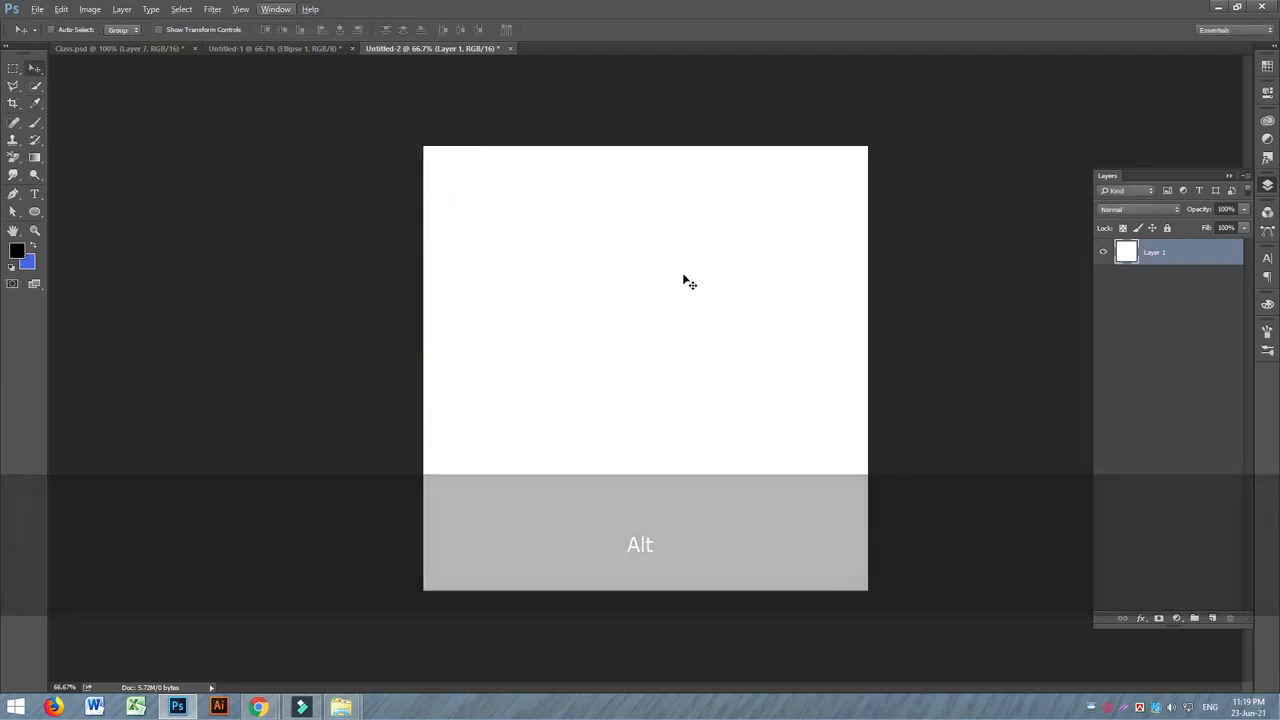
Add a black (000000) Solid Color fill layer above Layer 1.
{"action": "left_click", "coordinate": [1178, 618]}
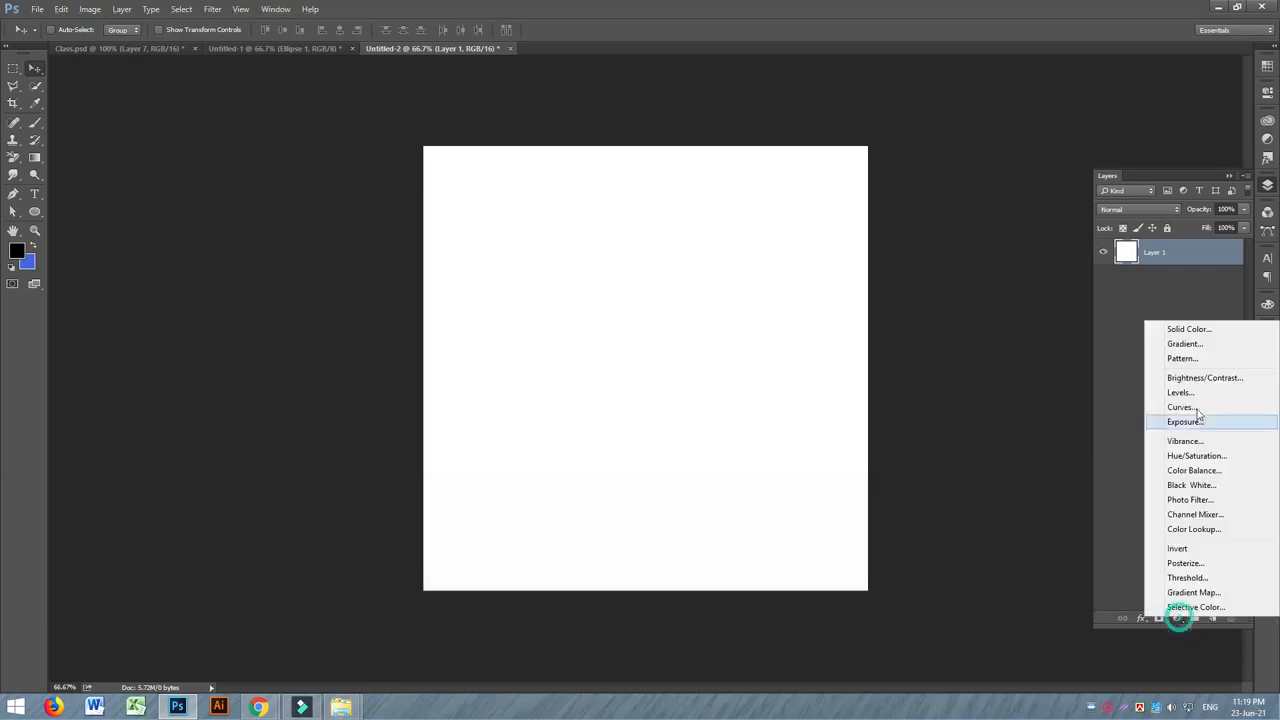
{"action": "left_click", "coordinate": [1200, 331]}
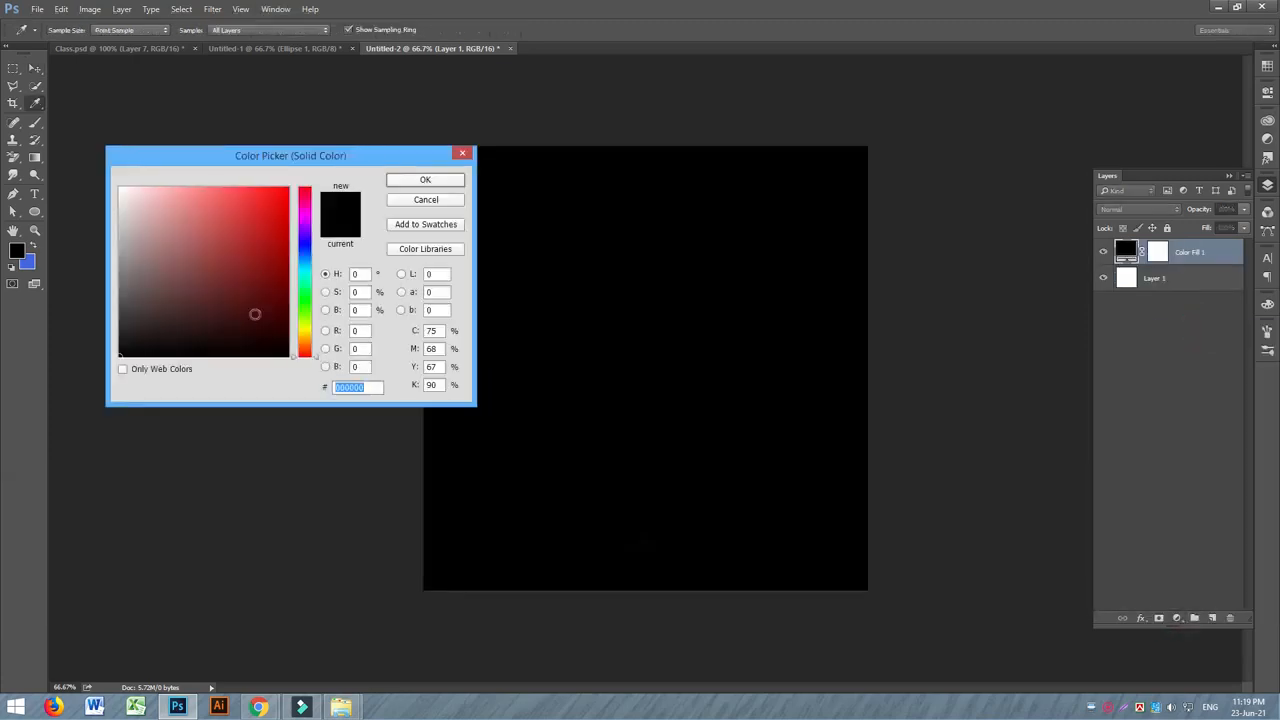
{"action": "left_click", "coordinate": [425, 180]}
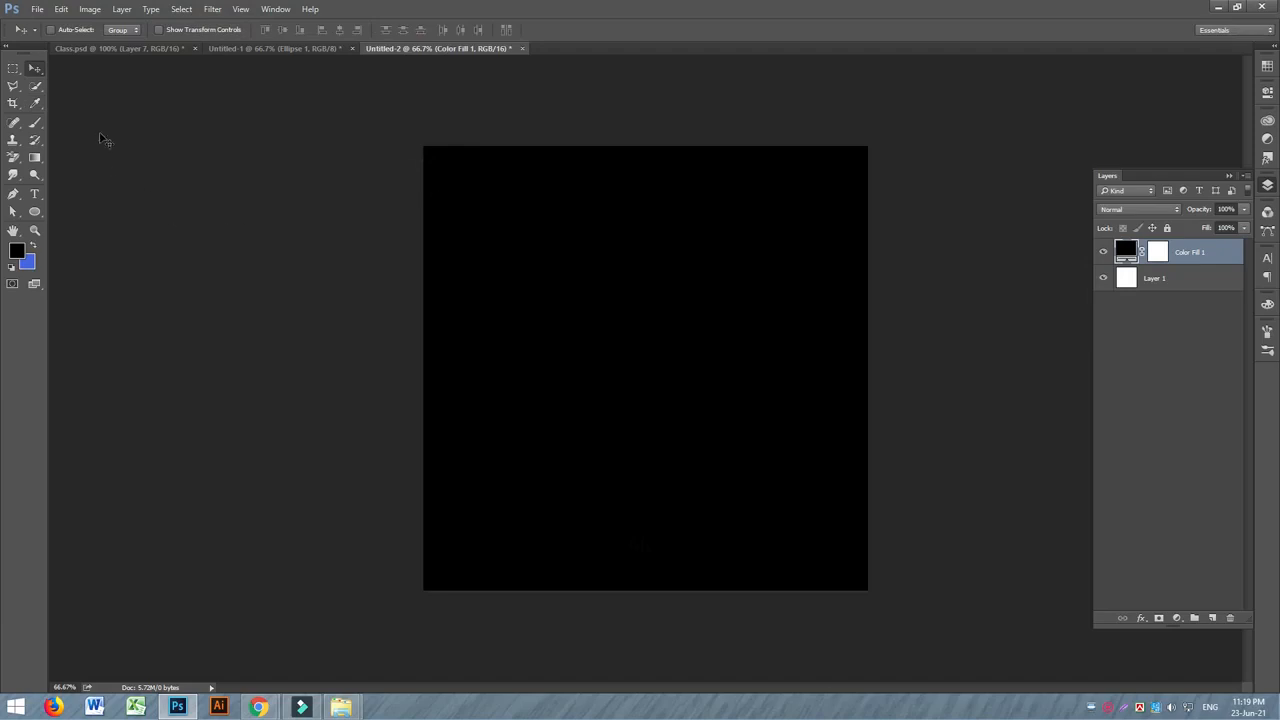
Start the Lens Flare filter on the black Color Fill 1 layer, converting the layer to a smart object.
{"action": "left_click", "coordinate": [212, 9]}
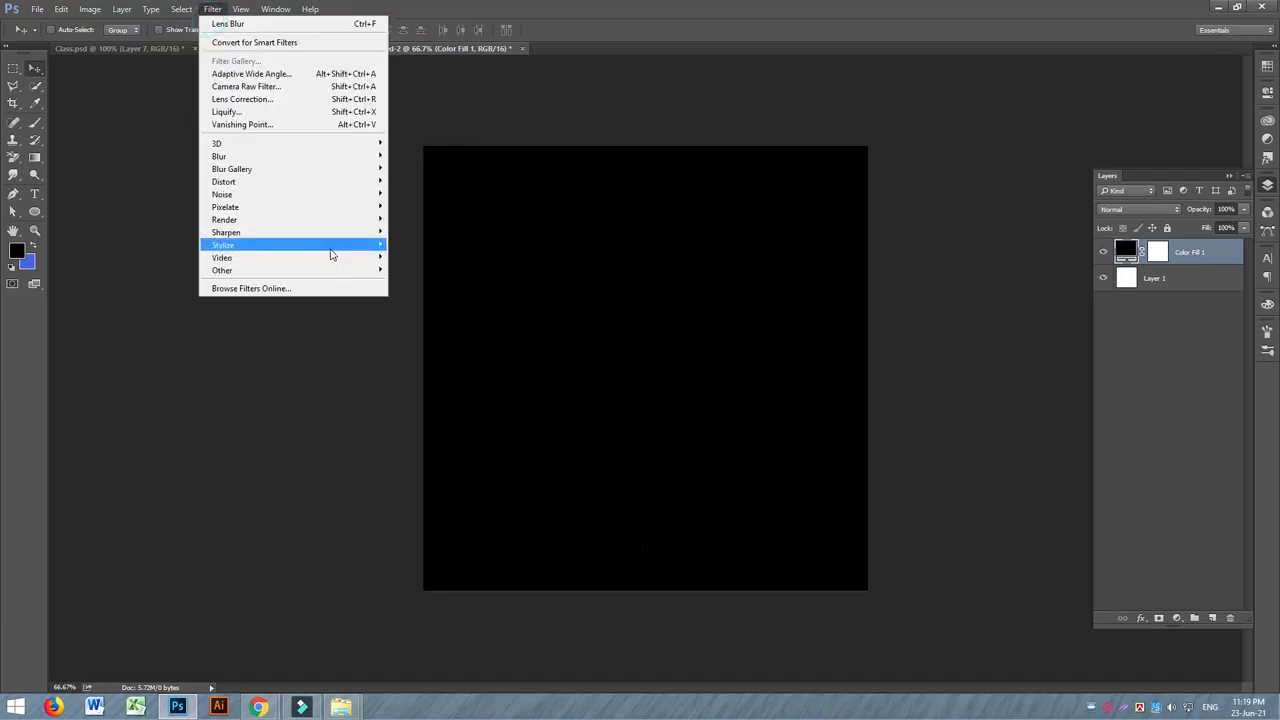
{"action": "mouse_move", "coordinate": [331, 250]}
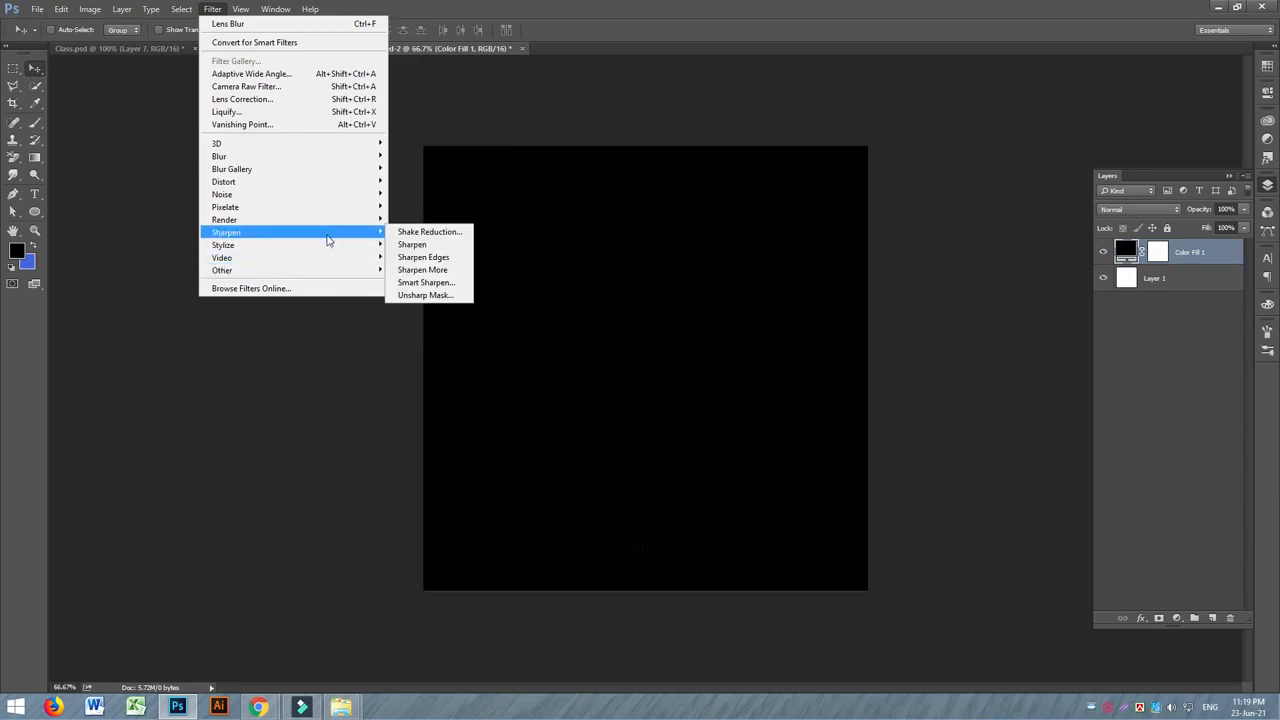
{"action": "mouse_move", "coordinate": [344, 219]}
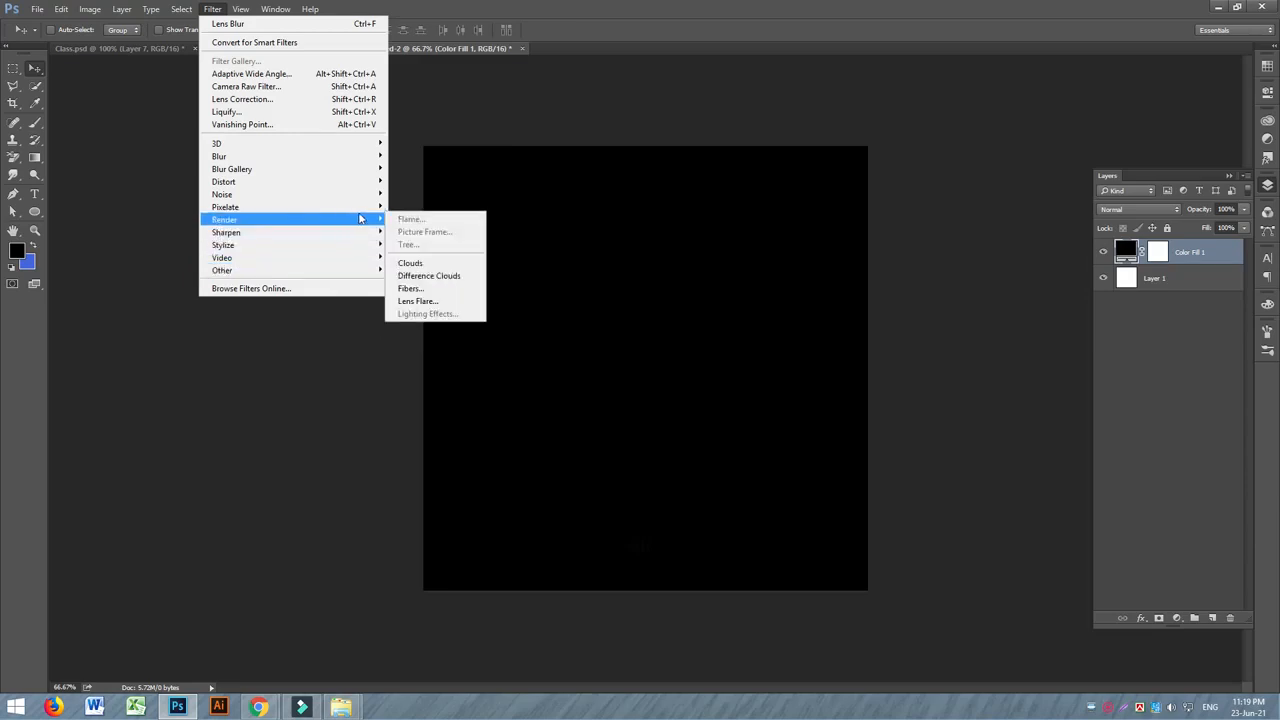
{"action": "left_click", "coordinate": [437, 301]}
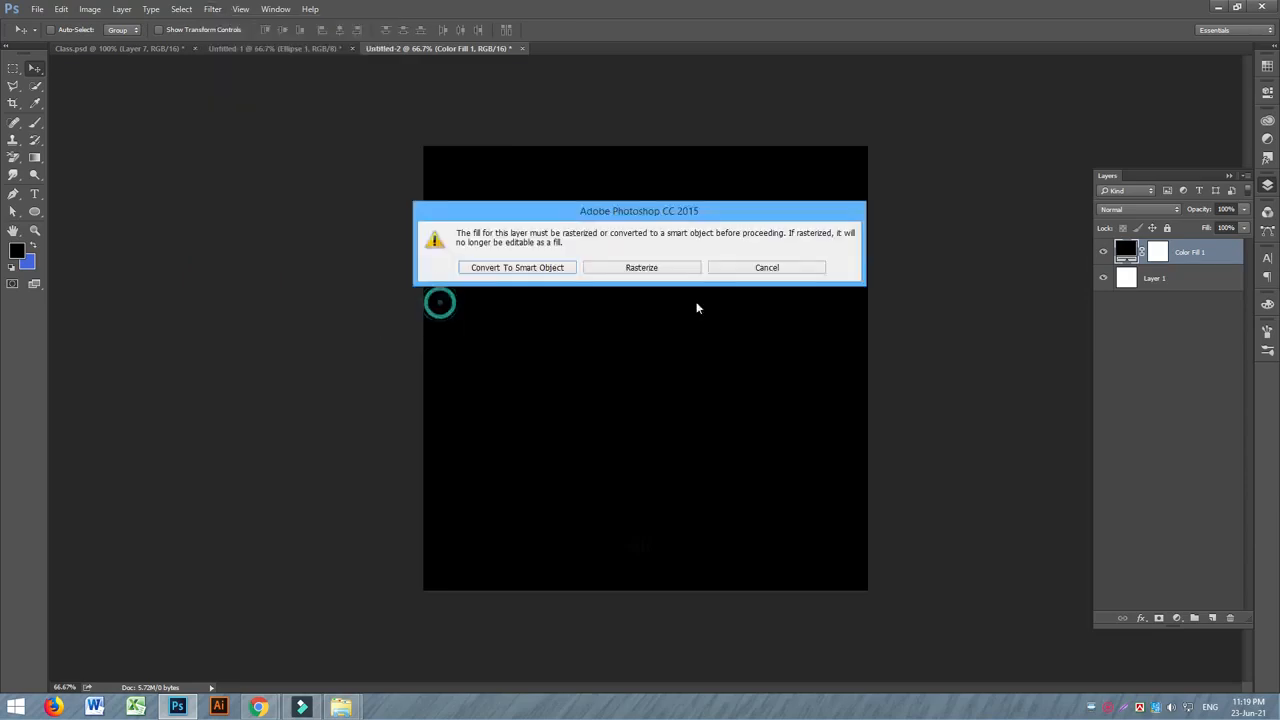
{"action": "left_click", "coordinate": [518, 268]}
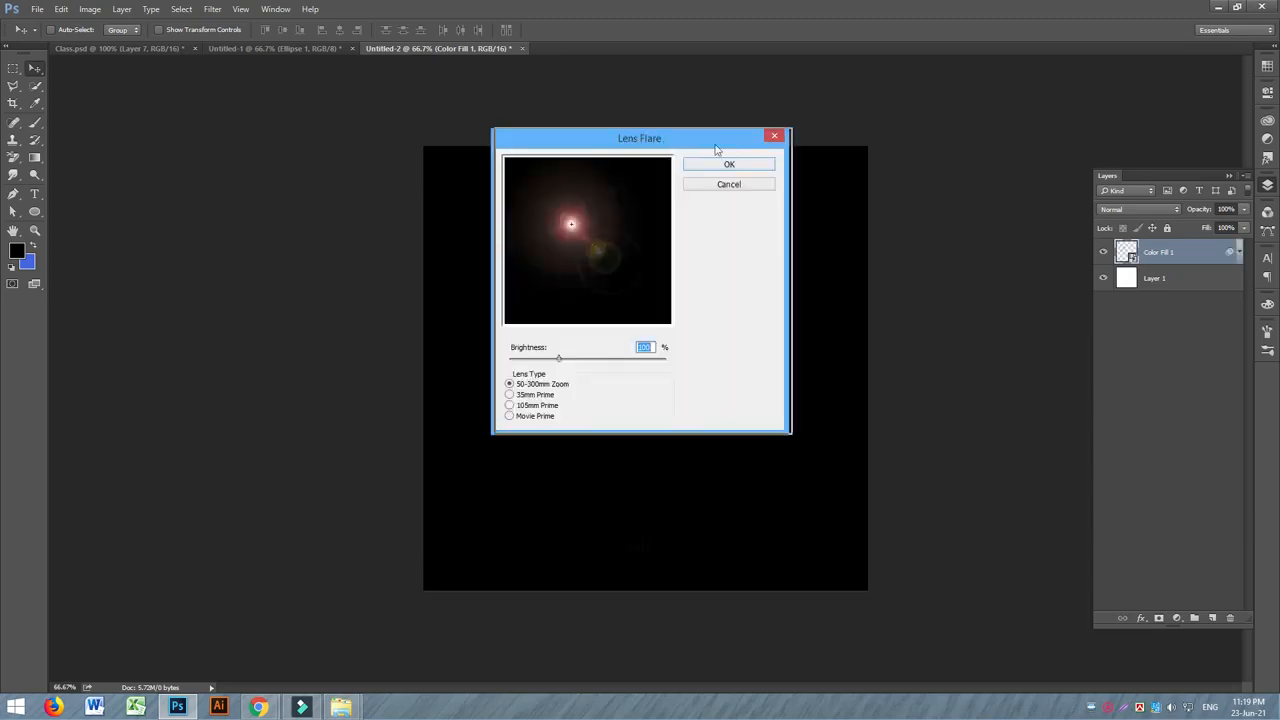
Try the 35mm Prime lens type at 128% brightness with the flare centre in the preview's upper-left area.
{"action": "left_click_drag", "start_coordinate": [664, 146], "coordinate": [1030, 232]}
{"action": "mouse_move", "coordinate": [927, 304]}
{"action": "left_mouse_down"}
{"action": "mouse_move", "coordinate": [937, 298]}
{"action": "mouse_move", "coordinate": [920, 287]}
{"action": "mouse_move", "coordinate": [897, 291]}
{"action": "mouse_move", "coordinate": [923, 266]}
{"action": "mouse_move", "coordinate": [940, 326]}
{"action": "left_mouse_up"}
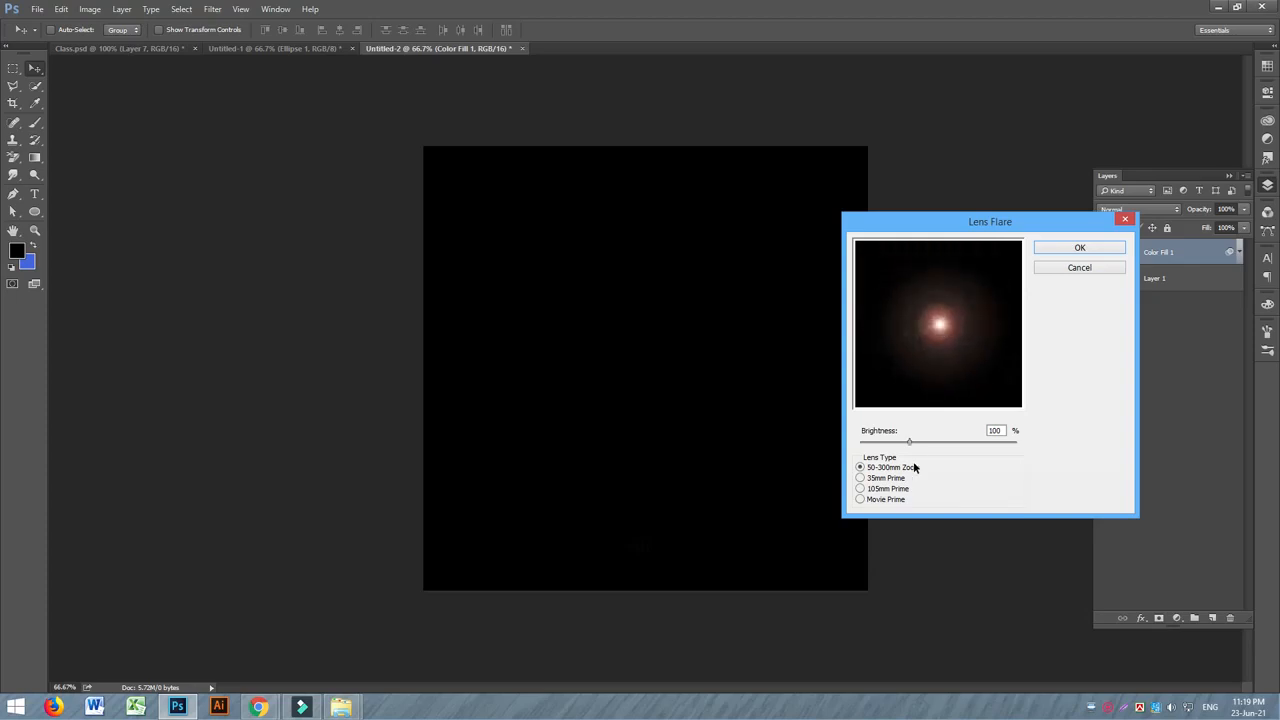
{"action": "left_click_drag", "start_coordinate": [909, 446], "coordinate": [906, 446]}
{"action": "left_click", "coordinate": [898, 481]}
{"action": "mouse_move", "coordinate": [910, 443]}
{"action": "left_mouse_down"}
{"action": "mouse_move", "coordinate": [894, 446]}
{"action": "mouse_move", "coordinate": [950, 443]}
{"action": "mouse_move", "coordinate": [924, 444]}
{"action": "left_mouse_up"}
{"action": "left_click_drag", "start_coordinate": [943, 323], "coordinate": [893, 283]}
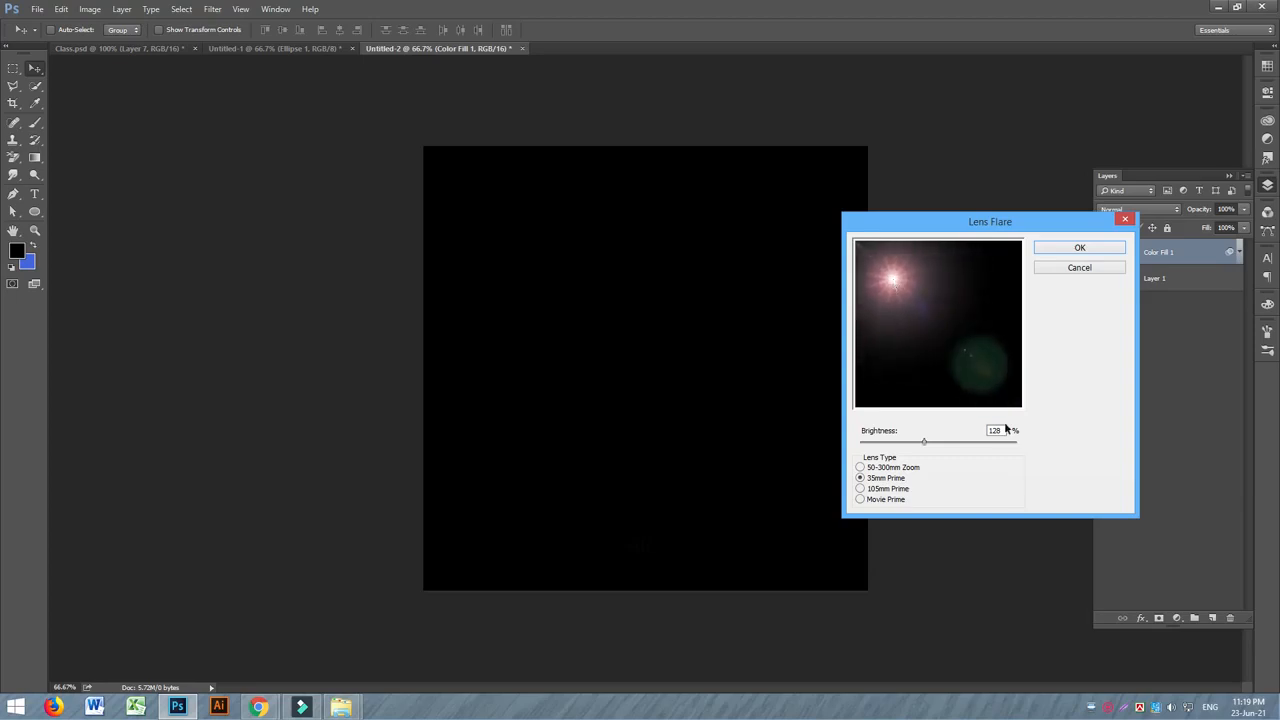
{"action": "left_click_drag", "start_coordinate": [980, 379], "coordinate": [897, 313]}
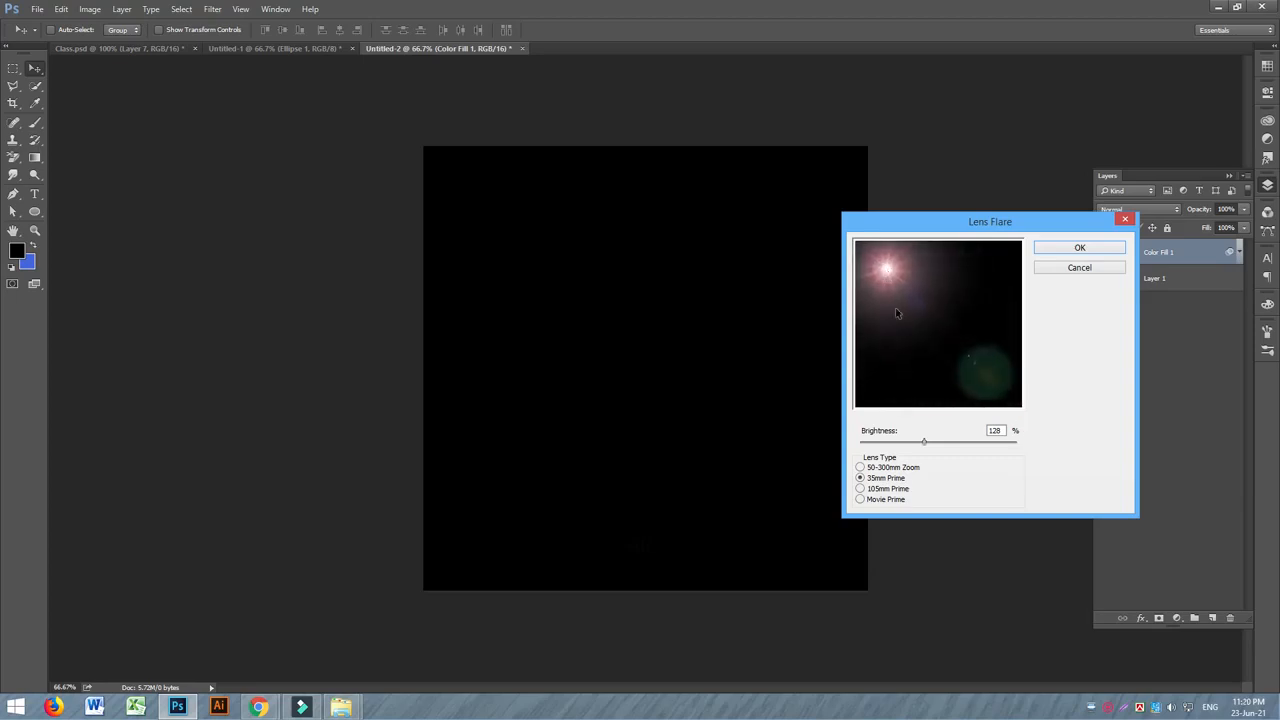
Apply the flare as Movie Prime at 142% brightness, centred in the upper-left area of the image.
{"action": "left_click", "coordinate": [875, 488]}
{"action": "mouse_move", "coordinate": [924, 441]}
{"action": "left_mouse_down"}
{"action": "mouse_move", "coordinate": [972, 447]}
{"action": "mouse_move", "coordinate": [903, 442]}
{"action": "mouse_move", "coordinate": [951, 444]}
{"action": "mouse_move", "coordinate": [912, 443]}
{"action": "mouse_move", "coordinate": [931, 446]}
{"action": "left_mouse_up"}
{"action": "left_click", "coordinate": [886, 499]}
{"action": "mouse_move", "coordinate": [882, 268]}
{"action": "left_mouse_down"}
{"action": "mouse_move", "coordinate": [923, 289]}
{"action": "mouse_move", "coordinate": [993, 266]}
{"action": "mouse_move", "coordinate": [886, 266]}
{"action": "mouse_move", "coordinate": [903, 280]}
{"action": "mouse_move", "coordinate": [886, 282]}
{"action": "left_mouse_up"}
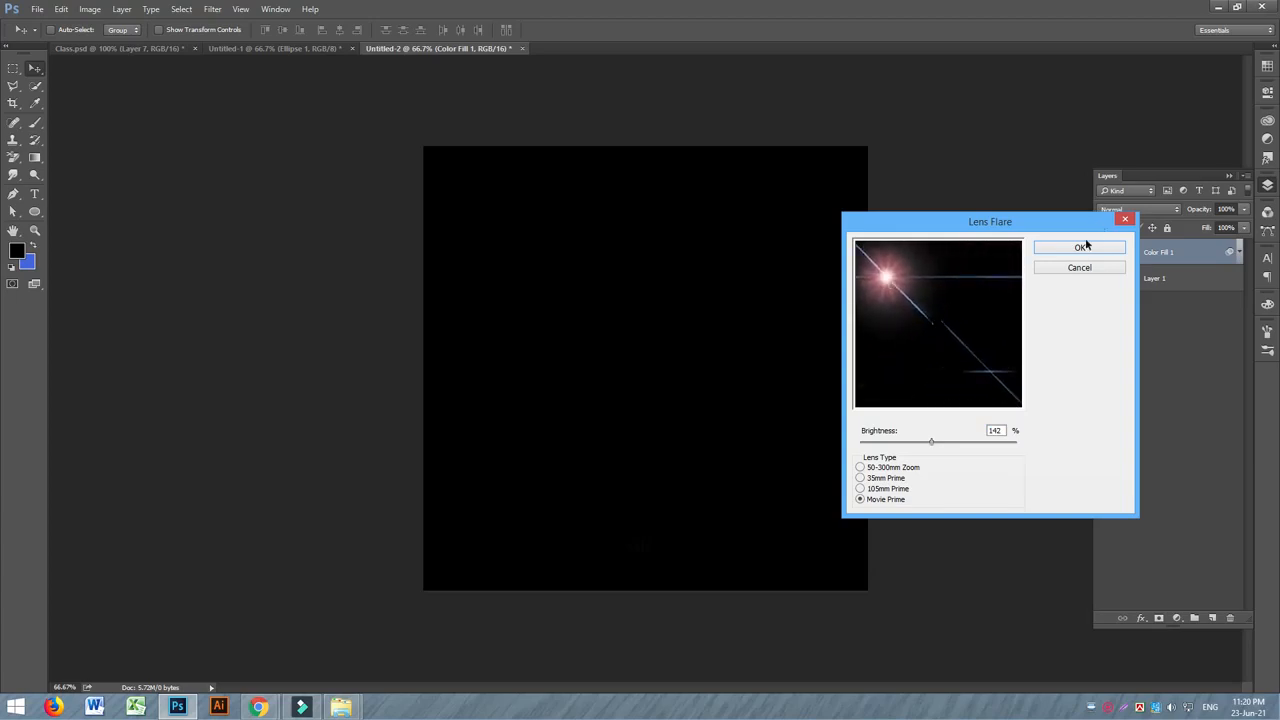
{"action": "left_click", "coordinate": [1079, 248]}
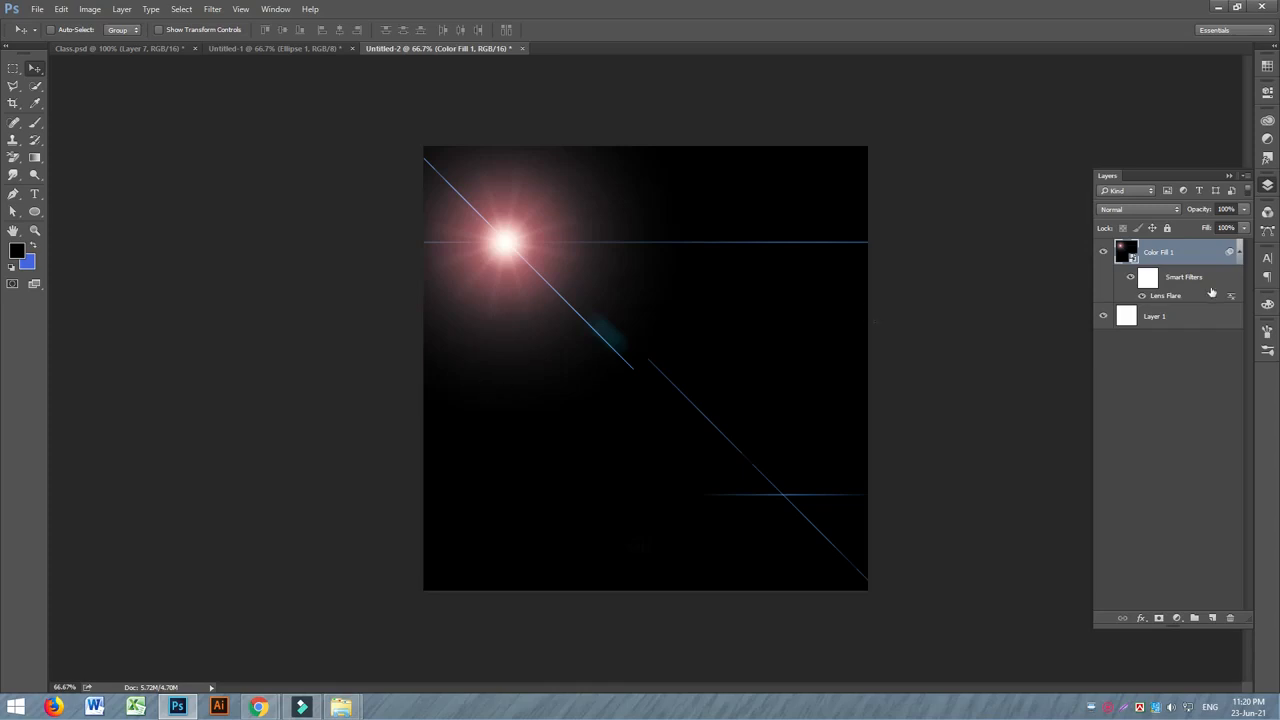
Copy the flare layer into Class.psd, scale it proportionally to 64.8%, and place it over the left part of the canvas.
{"action": "left_click_drag", "start_coordinate": [658, 372], "coordinate": [569, 298]}
{"action": "left_click_drag", "start_coordinate": [440, 259], "coordinate": [521, 422]}
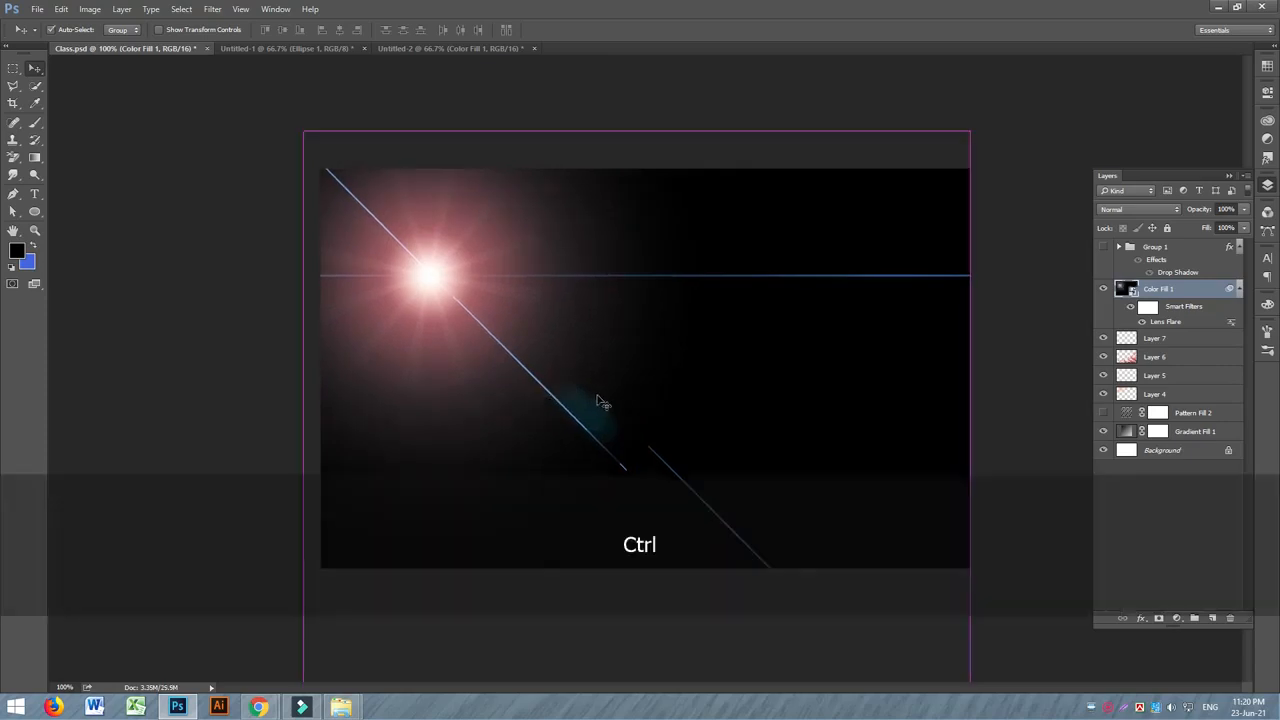
{"action": "key", "text": "ctrl+t"}
{"action": "left_click", "coordinate": [563, 277]}
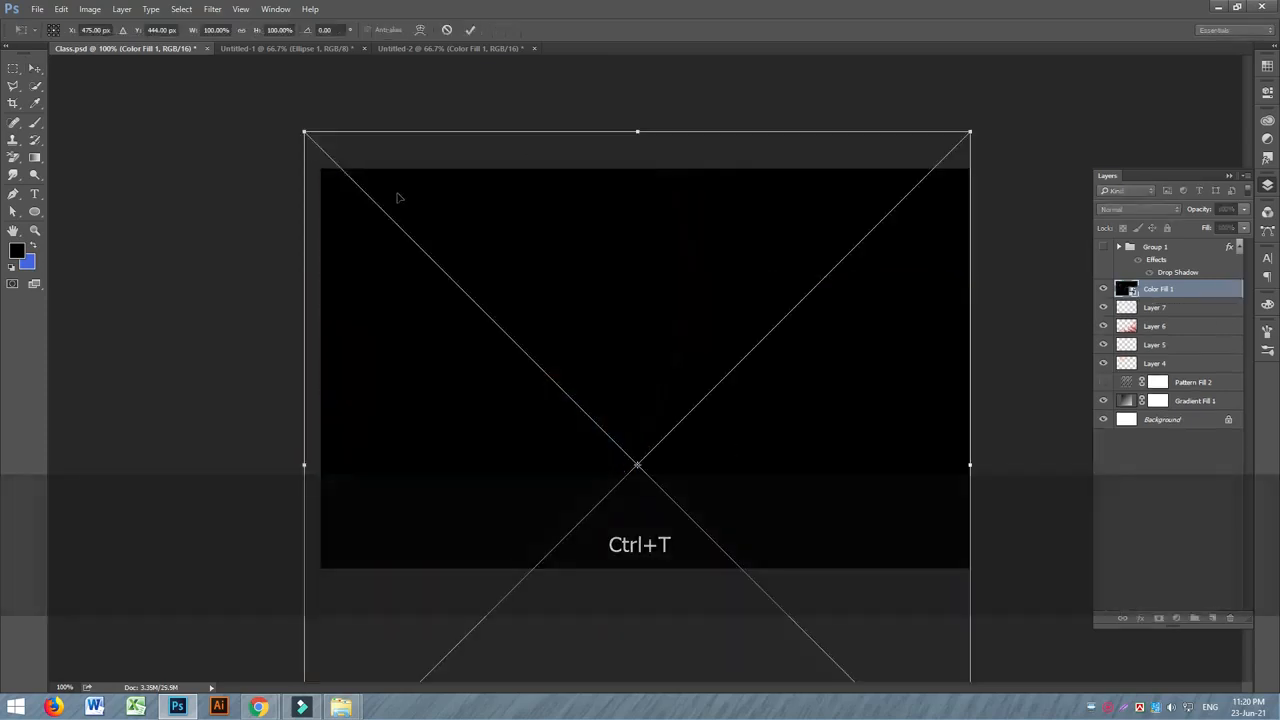
{"action": "left_click_drag", "start_coordinate": [305, 129], "coordinate": [499, 407]}
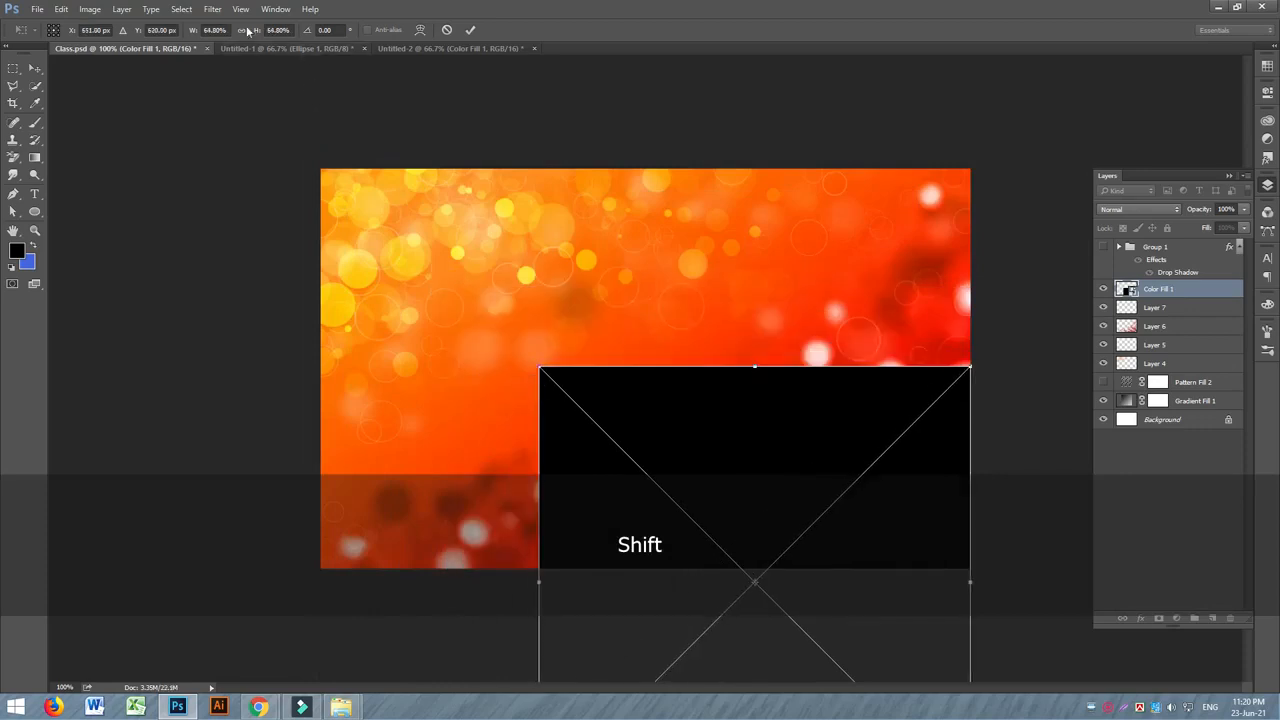
{"action": "left_click_drag", "start_coordinate": [745, 458], "coordinate": [527, 246]}
{"action": "key", "text": "Return"}
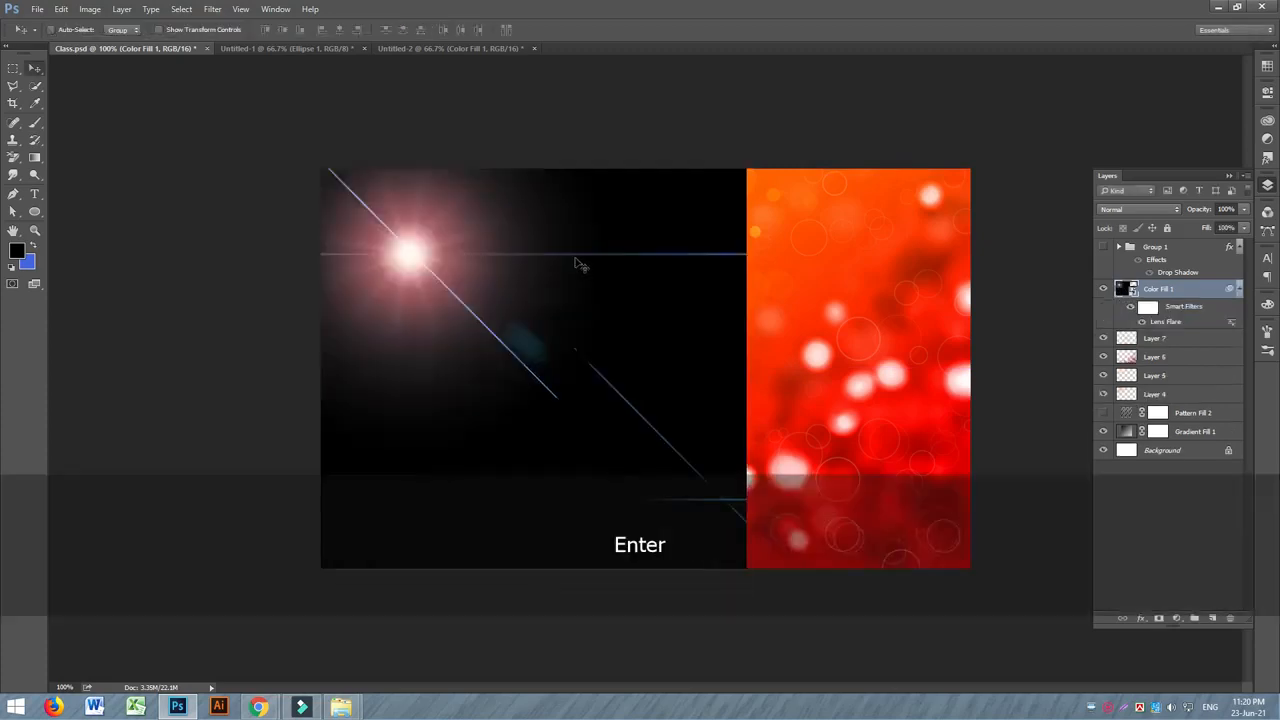
Set the flare layer's blend mode to Screen and shift the flare slightly right over the bokeh.
{"action": "left_click", "coordinate": [1126, 208]}
{"action": "left_click", "coordinate": [1115, 302]}
{"action": "left_click_drag", "start_coordinate": [456, 268], "coordinate": [493, 282]}
{"action": "left_click_drag", "start_coordinate": [565, 218], "coordinate": [666, 229]}
Apply Levels to the flare layer with a black input level of 52, and move the flare up toward the canvas's upper edge.
{"action": "key", "text": "ctrl"}
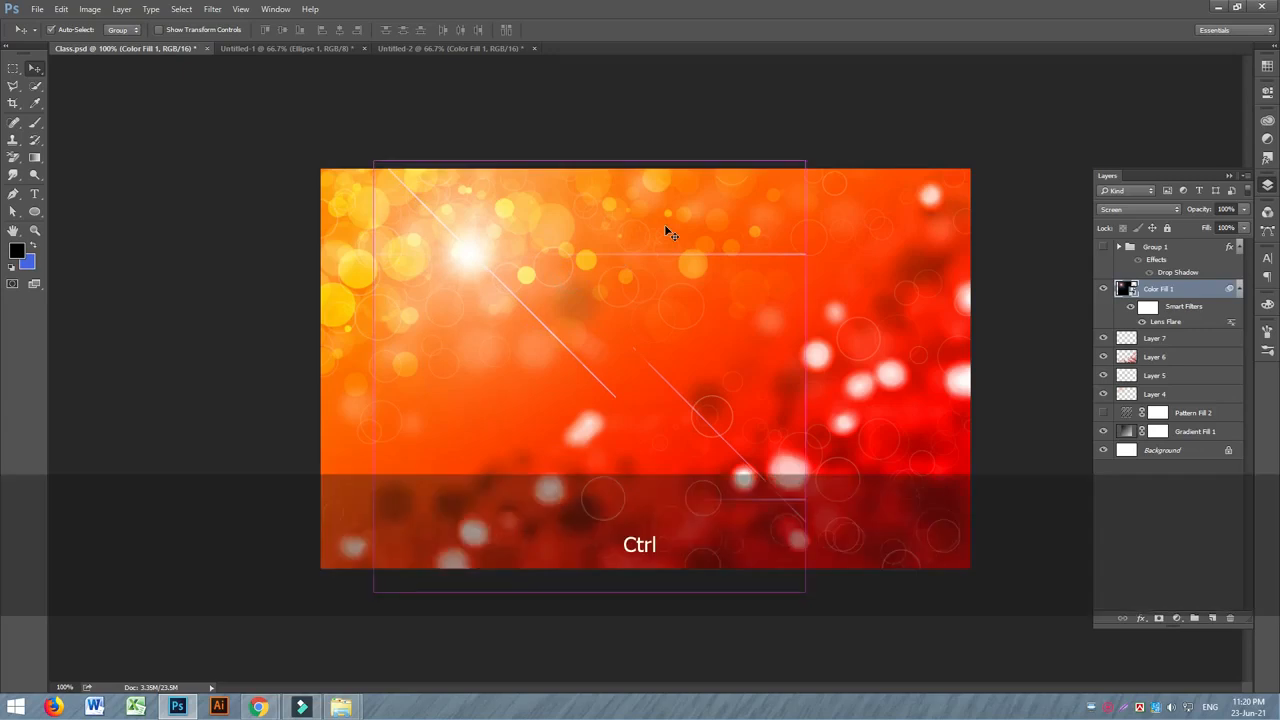
{"action": "key", "text": "ctrl+l"}
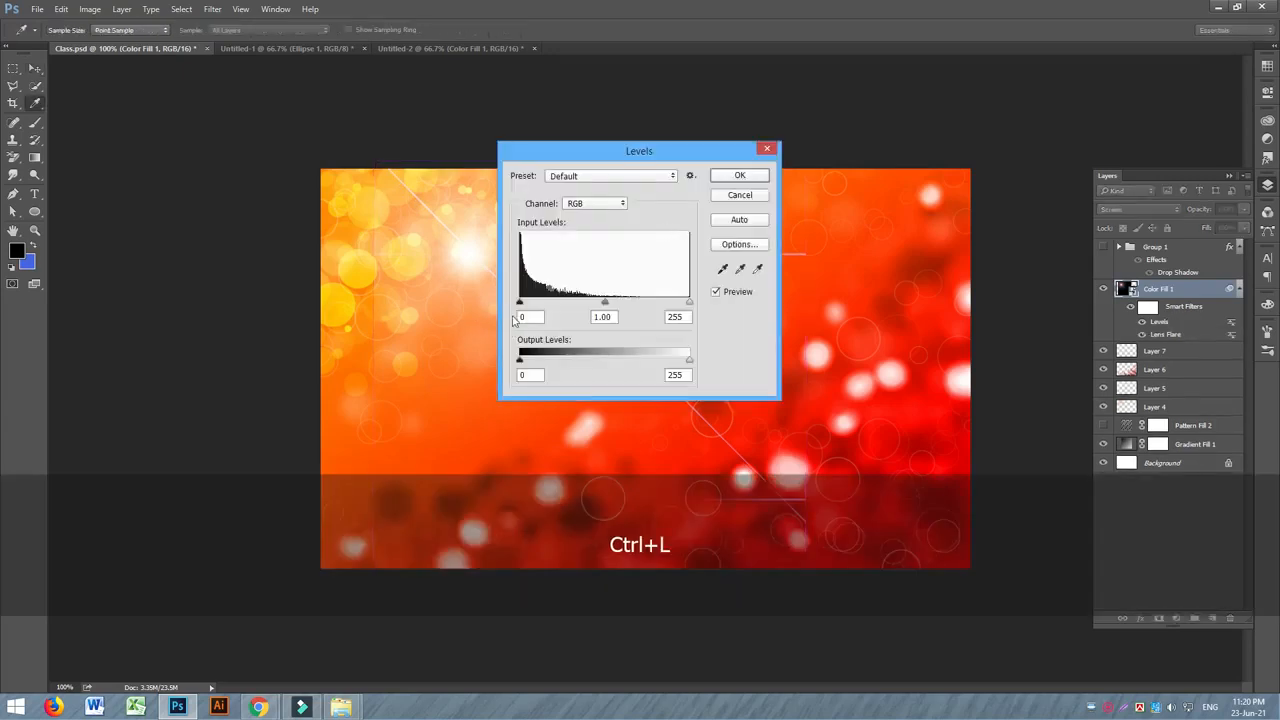
{"action": "left_click_drag", "start_coordinate": [519, 302], "coordinate": [546, 303]}
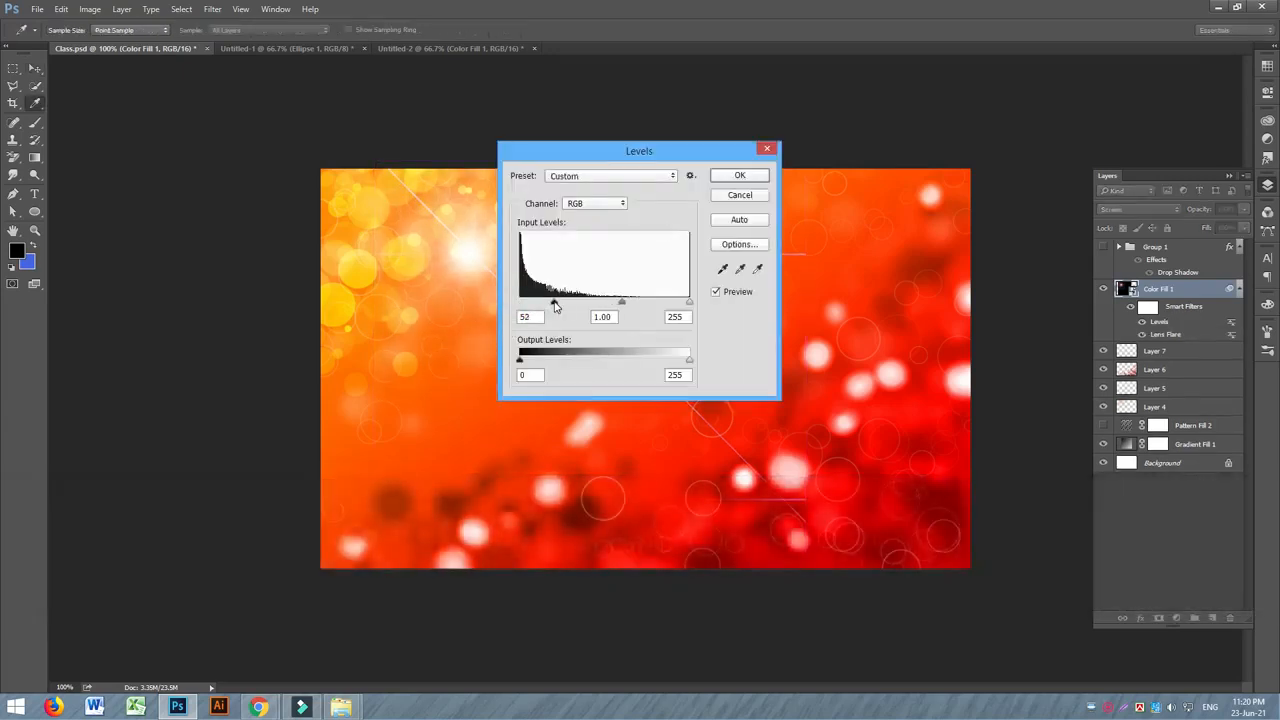
{"action": "left_click", "coordinate": [734, 180]}
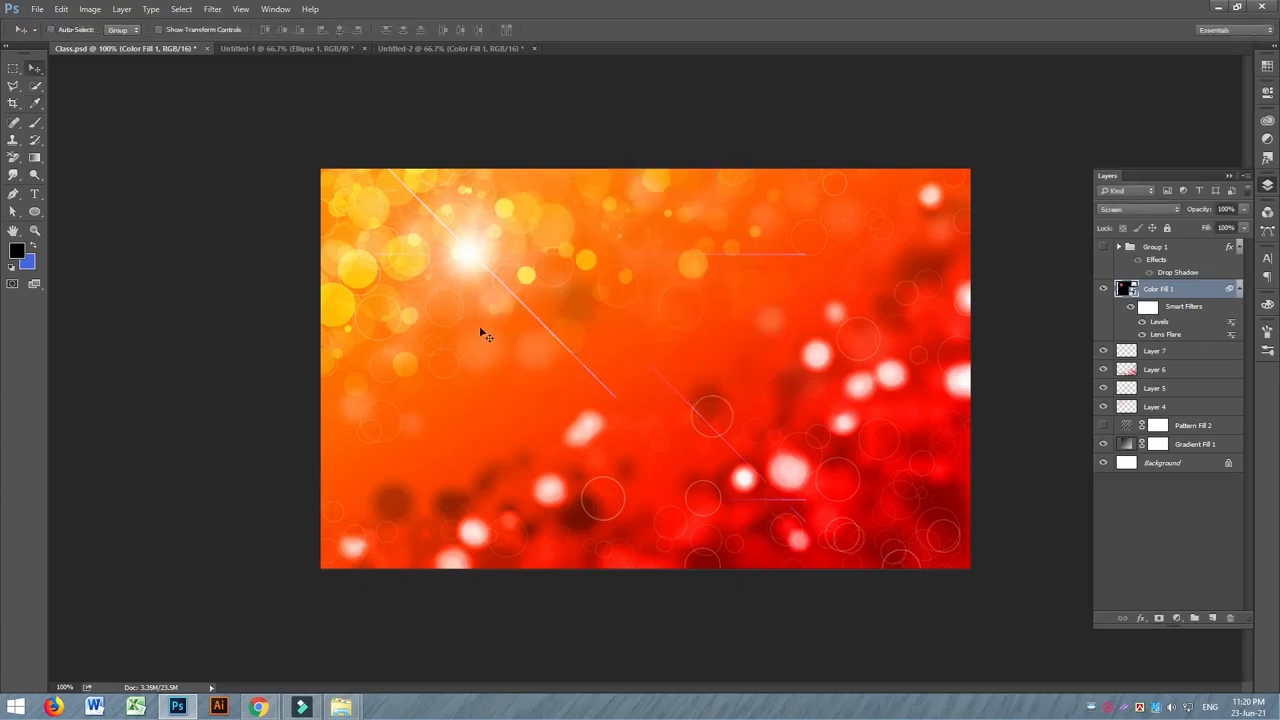
{"action": "left_click_drag", "start_coordinate": [466, 272], "coordinate": [484, 237]}
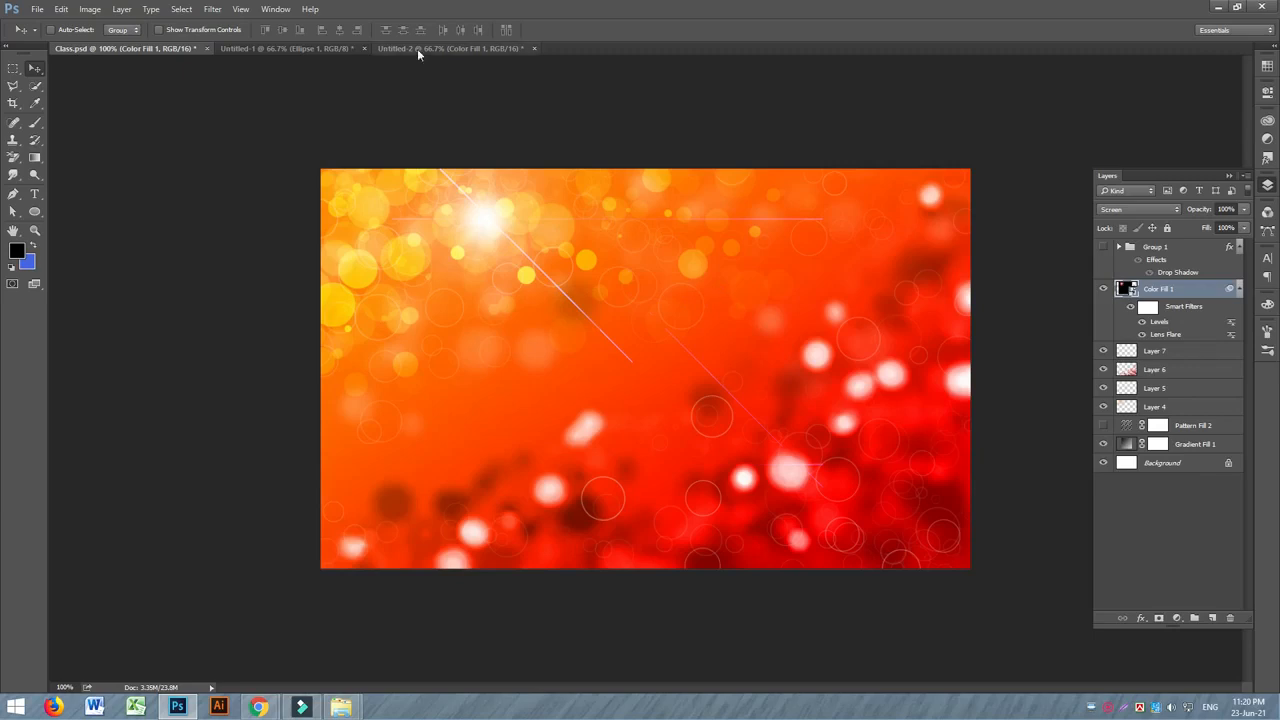
Switch to the Untitled-2 document and undo the lens flare and smart object conversion on the black fill layer.
{"action": "left_click", "coordinate": [417, 48]}
{"action": "key", "text": "ctrl+z"}
{"action": "key", "text": "ctrl+alt+z"}
{"action": "key", "text": "ctrl+alt+z"}
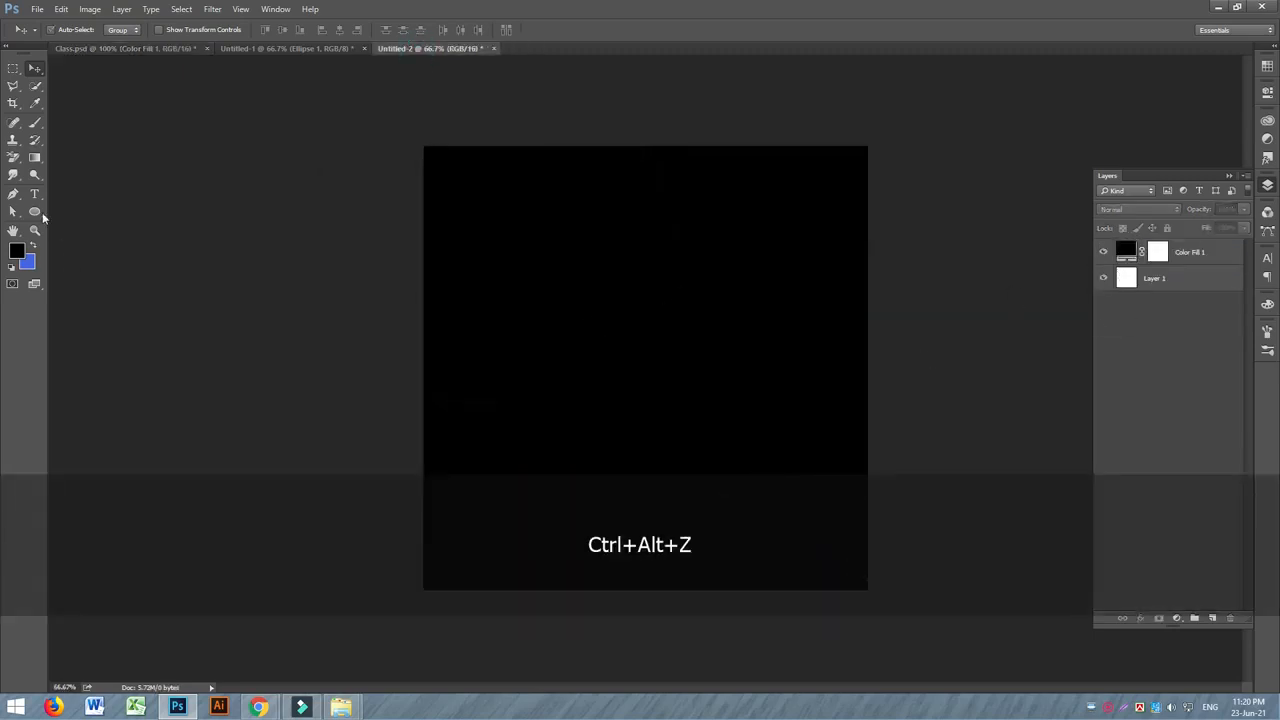
Activate the Brush tool and add a new empty layer above the black Color Fill 1 layer.
{"action": "left_click", "coordinate": [35, 122]}
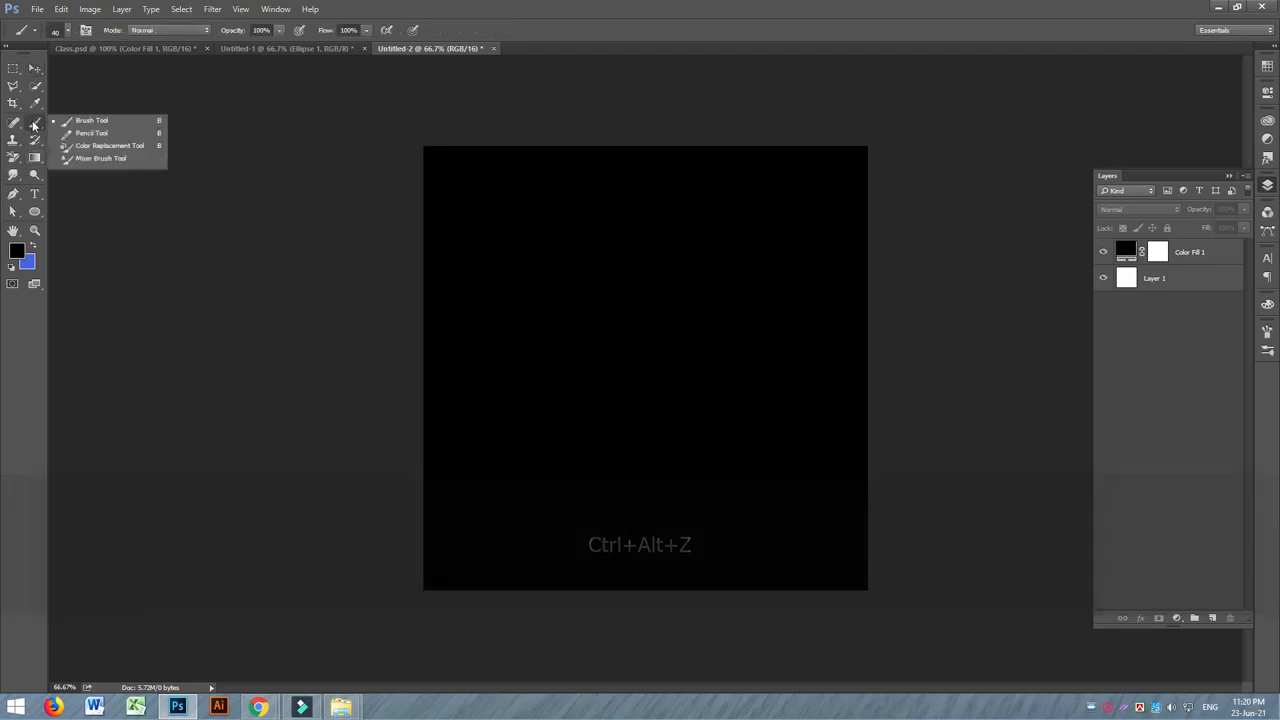
{"action": "left_click", "coordinate": [93, 123]}
{"action": "left_click", "coordinate": [1181, 253]}
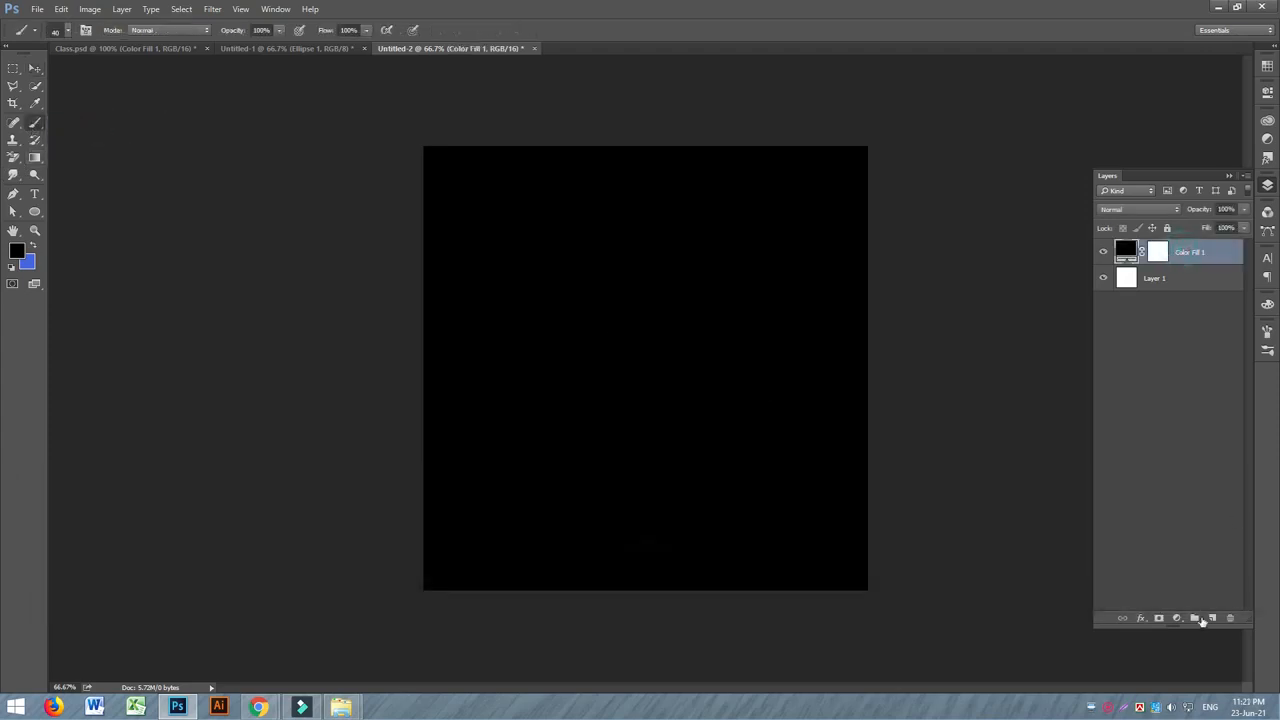
{"action": "left_click", "coordinate": [1211, 618]}
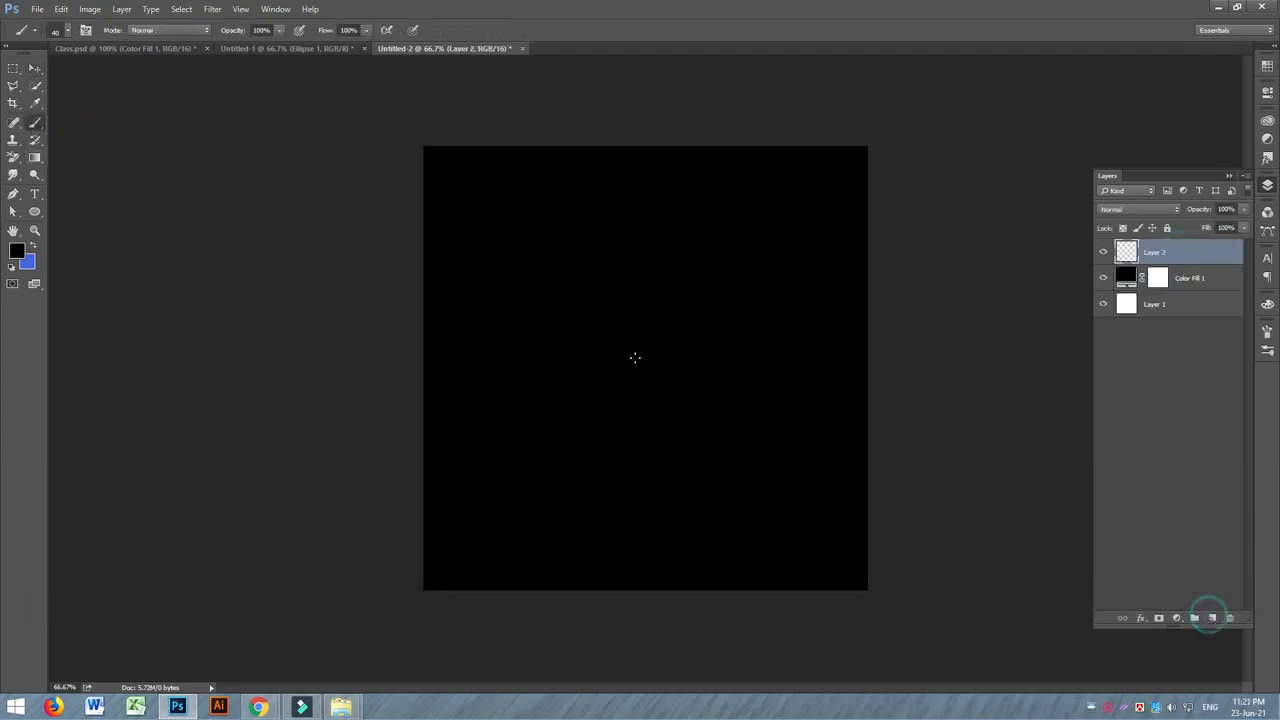
Set the foreground color to white (ffffff).
{"action": "left_click", "coordinate": [16, 251]}
{"action": "type", "text": "ffffff"}
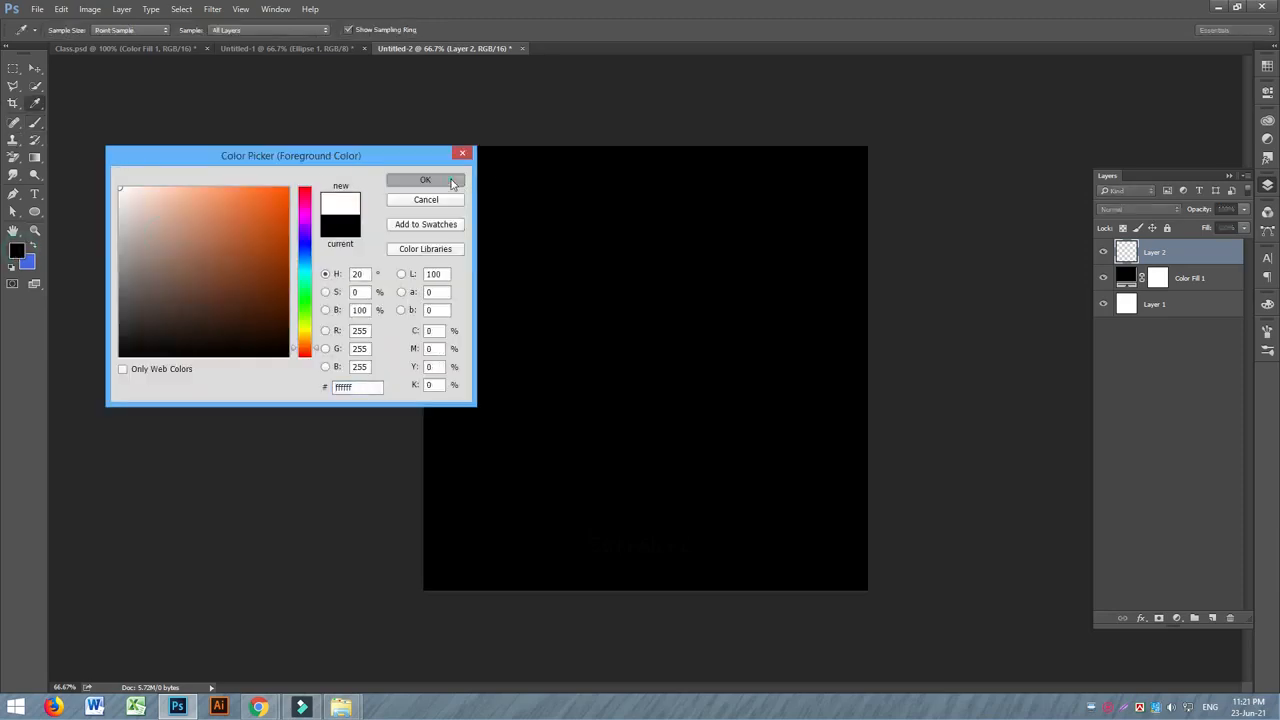
{"action": "left_click", "coordinate": [451, 181]}
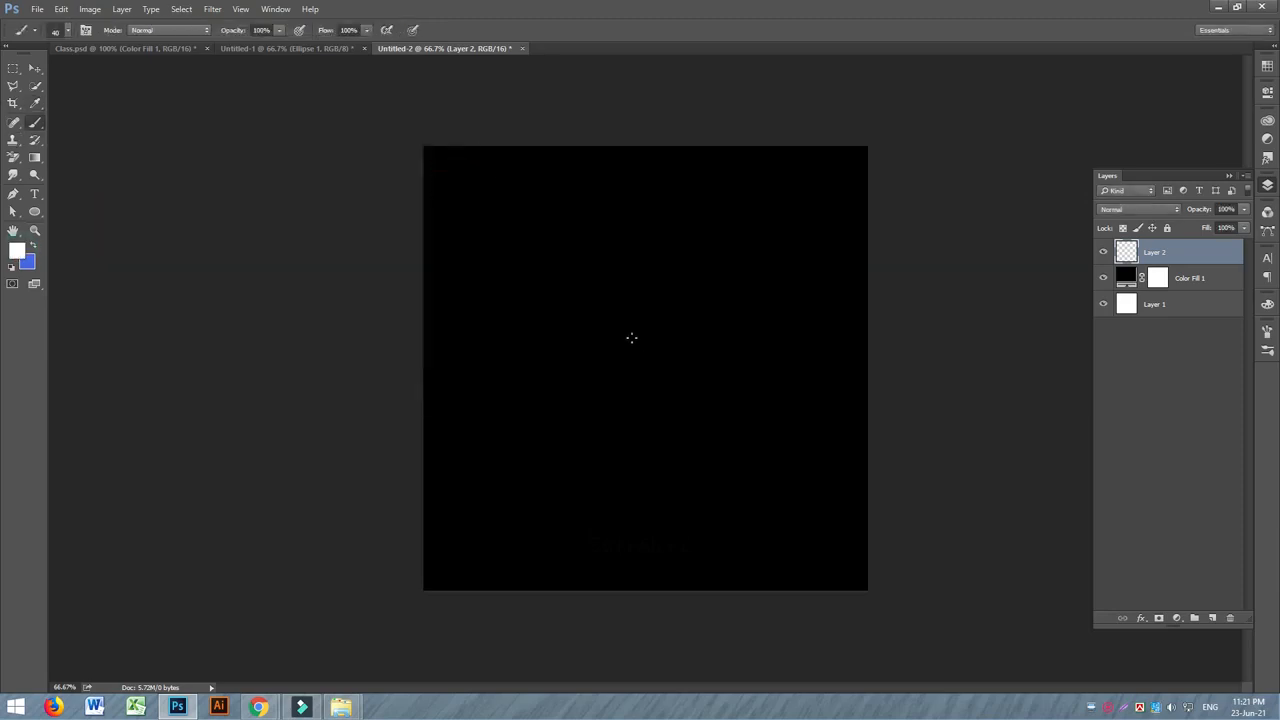
Enlarge the brush to 800 px, choose the soft round preset, and test it with one dab at the canvas centre.
{"action": "key", "text": "bracketright"}
{"action": "key", "text": "bracketright"}
{"action": "key", "text": "bracketright"}
{"action": "key", "text": "bracketright"}
{"action": "key", "text": "bracketright"}
{"action": "key", "text": "bracketright"}
{"action": "key", "text": "bracketright"}
{"action": "key", "text": "bracketright"}
{"action": "key", "text": "bracketright"}
{"action": "key", "text": "bracketright"}
{"action": "key", "text": "bracketright"}
{"action": "key", "text": "bracketright"}
{"action": "key", "text": "bracketright"}
{"action": "key", "text": "bracketright"}
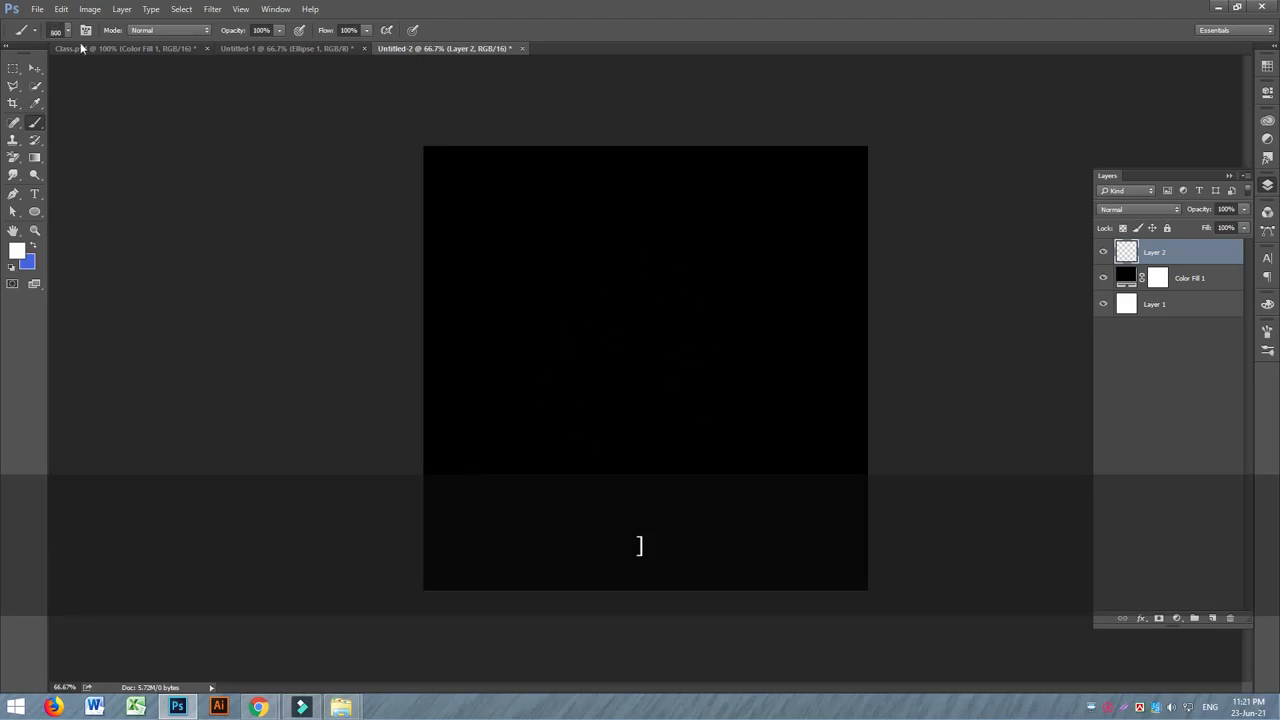
{"action": "left_click", "coordinate": [85, 31]}
{"action": "left_click", "coordinate": [57, 31]}
{"action": "left_click", "coordinate": [134, 133]}
{"action": "left_click", "coordinate": [134, 136]}
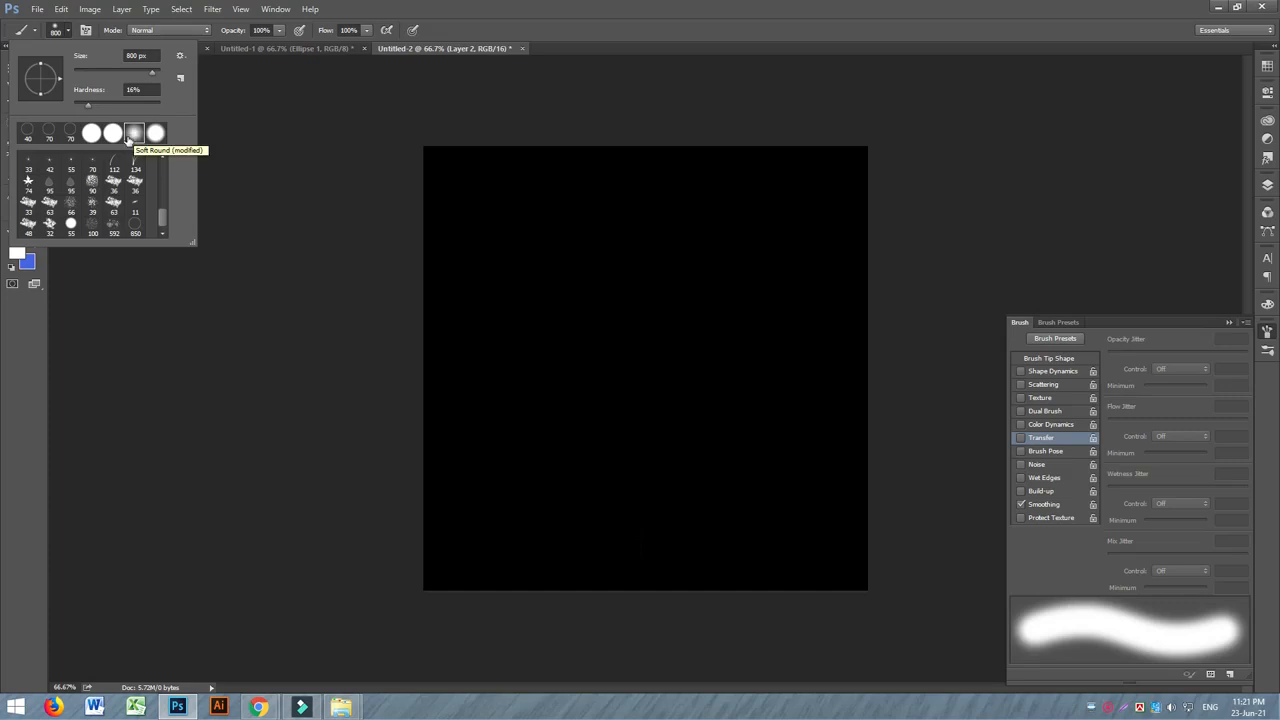
{"action": "scroll", "coordinate": [165, 226], "scroll_direction": "up", "scroll_amount": 10}
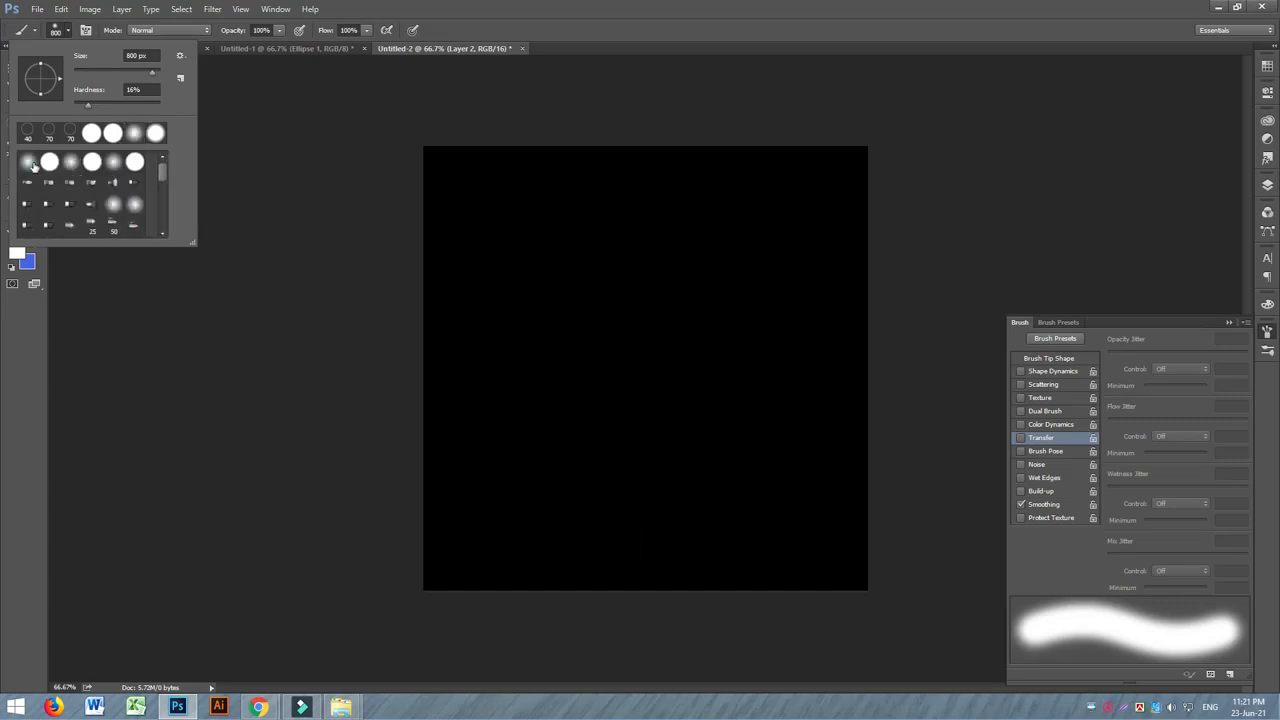
{"action": "left_click", "coordinate": [30, 163]}
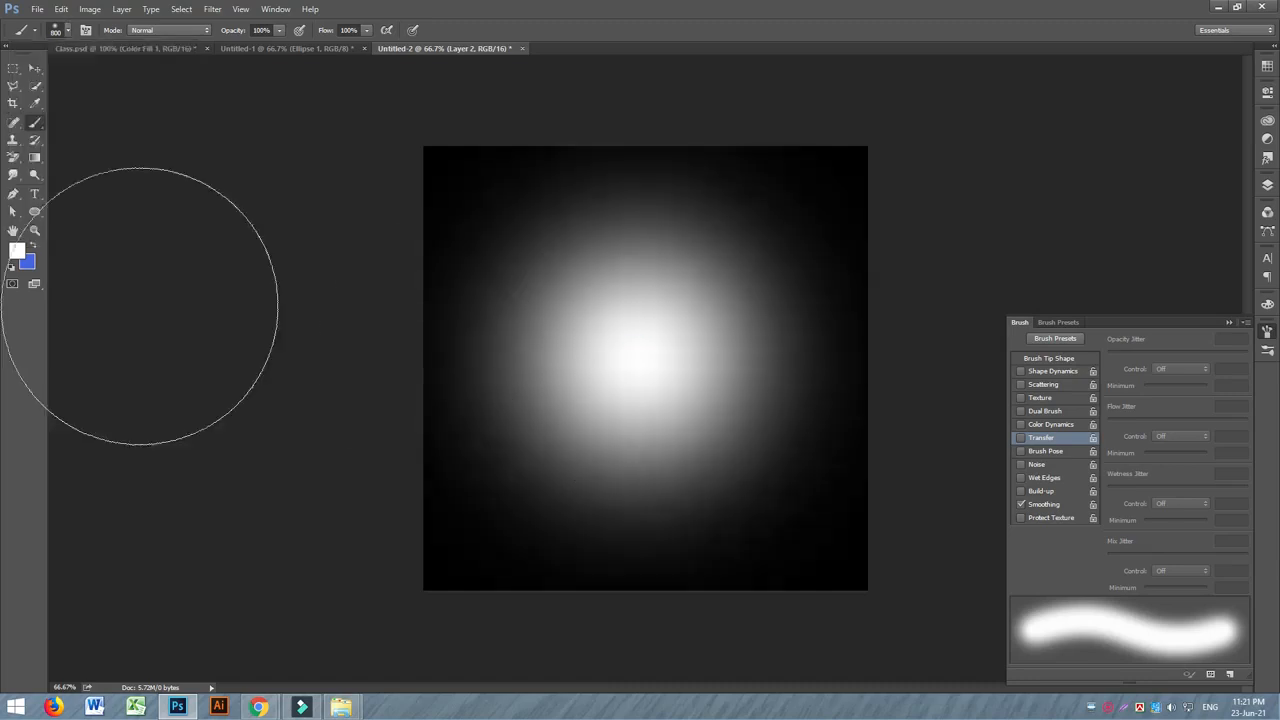
Undo the oversized dab, reduce the brush to 400 px, and paint one soft white glow at the canvas centre.
{"action": "key", "text": "ctrl+z"}
{"action": "key", "text": "bracketleft"}
{"action": "key", "text": "bracketleft"}
{"action": "key", "text": "bracketleft"}
{"action": "key", "text": "bracketleft"}
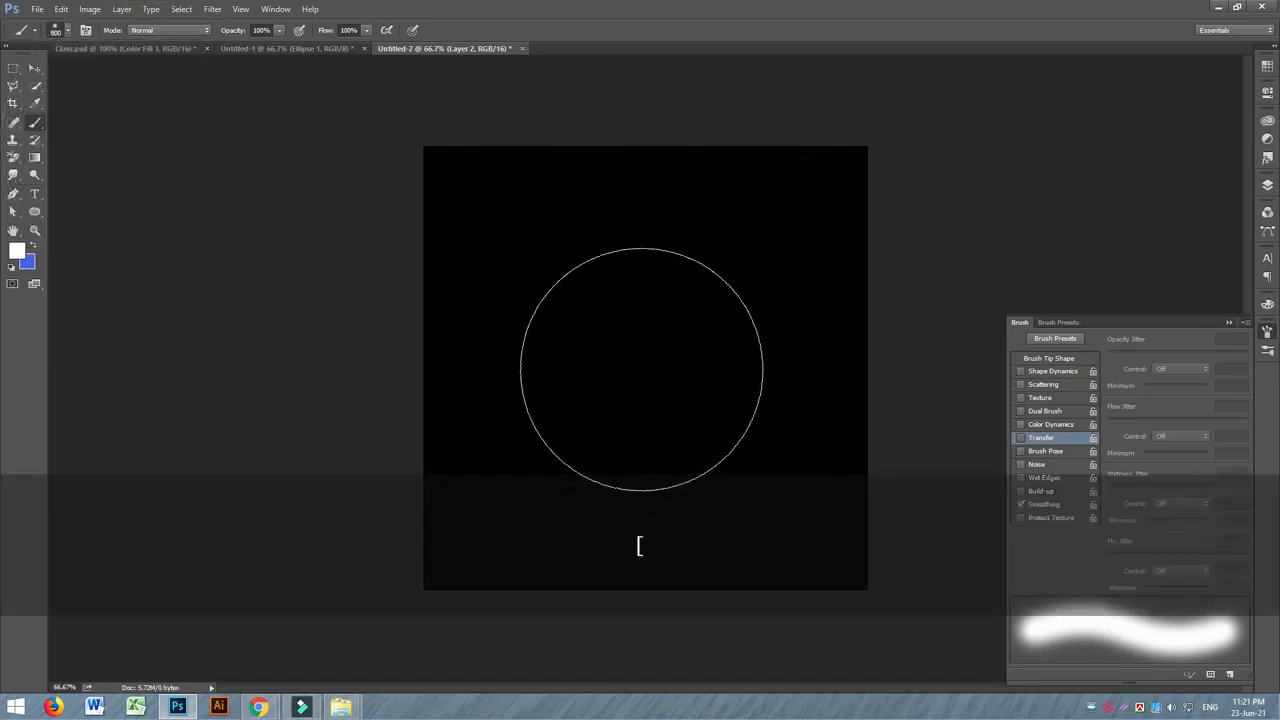
{"action": "left_click", "coordinate": [645, 359]}
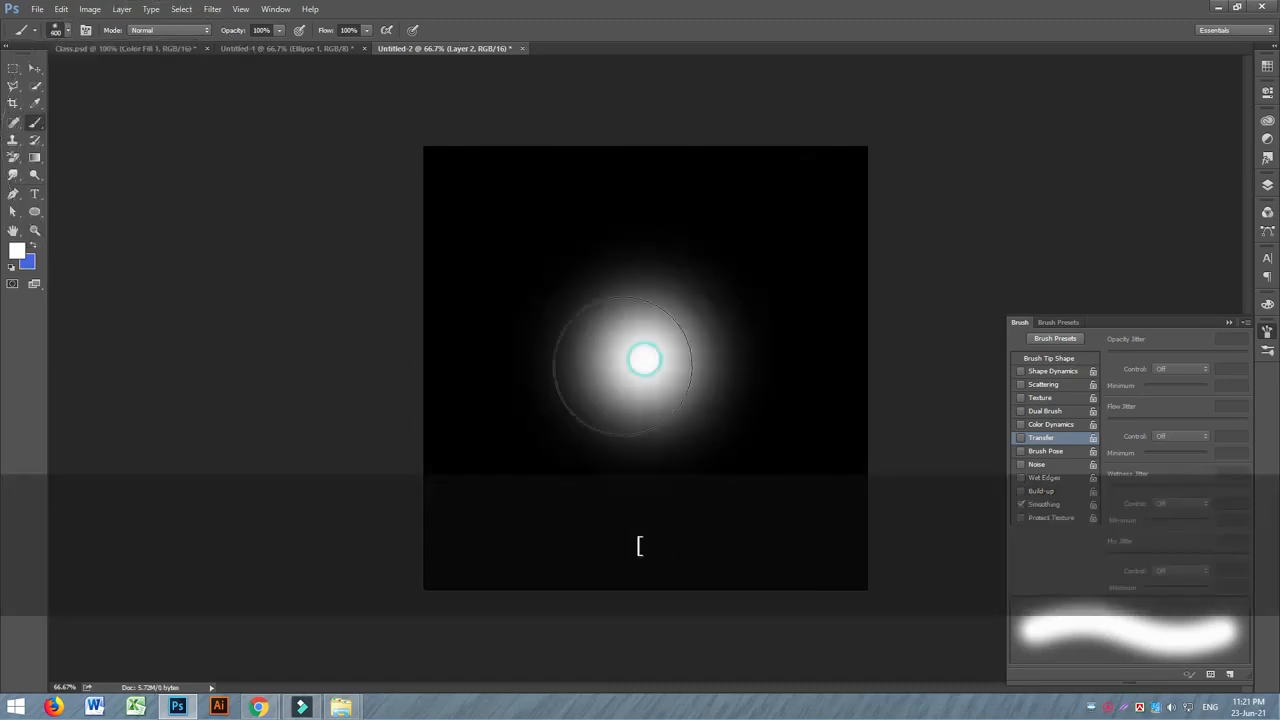
Nudge the white glow slightly with the Move tool and duplicate its layer.
{"action": "left_click", "coordinate": [35, 67]}
{"action": "left_click_drag", "start_coordinate": [612, 318], "coordinate": [614, 332]}
{"action": "key", "text": "ctrl"}
{"action": "key", "text": "ctrl+j"}
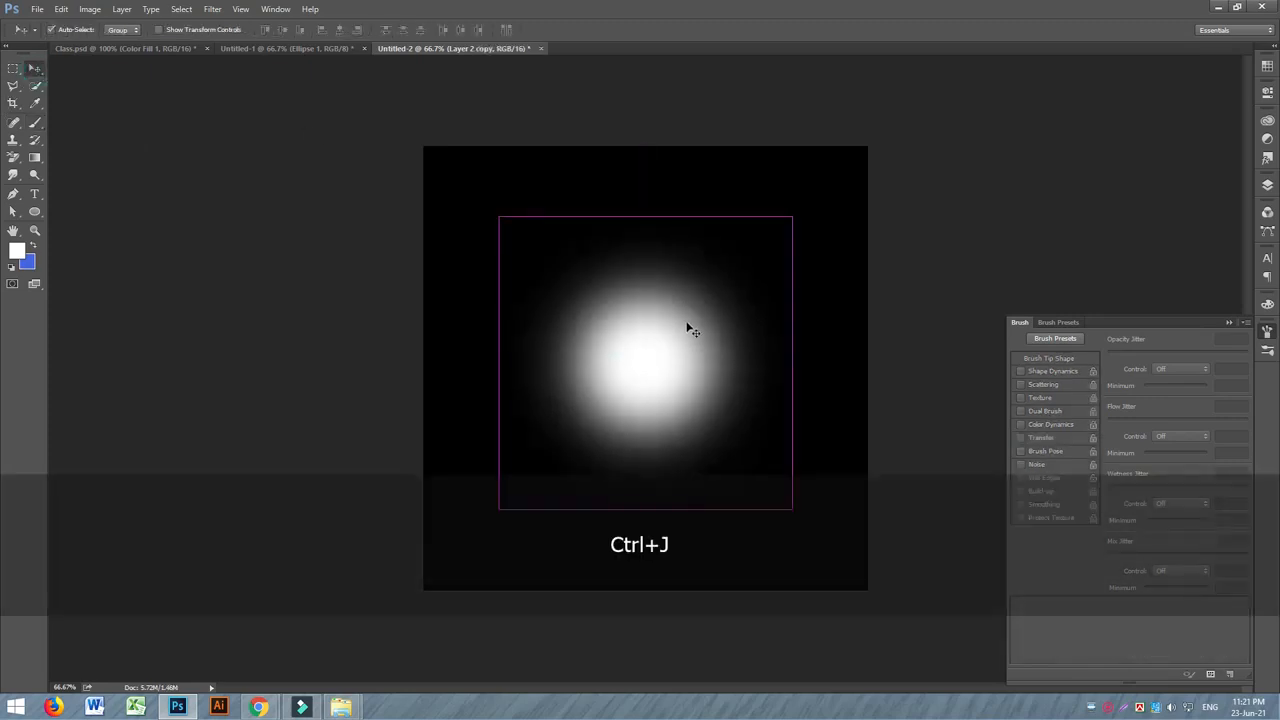
Transform the duplicated glow into a thin streak rotated diagonally from lower left to upper right through the glow's centre.
{"action": "left_click", "coordinate": [1267, 185]}
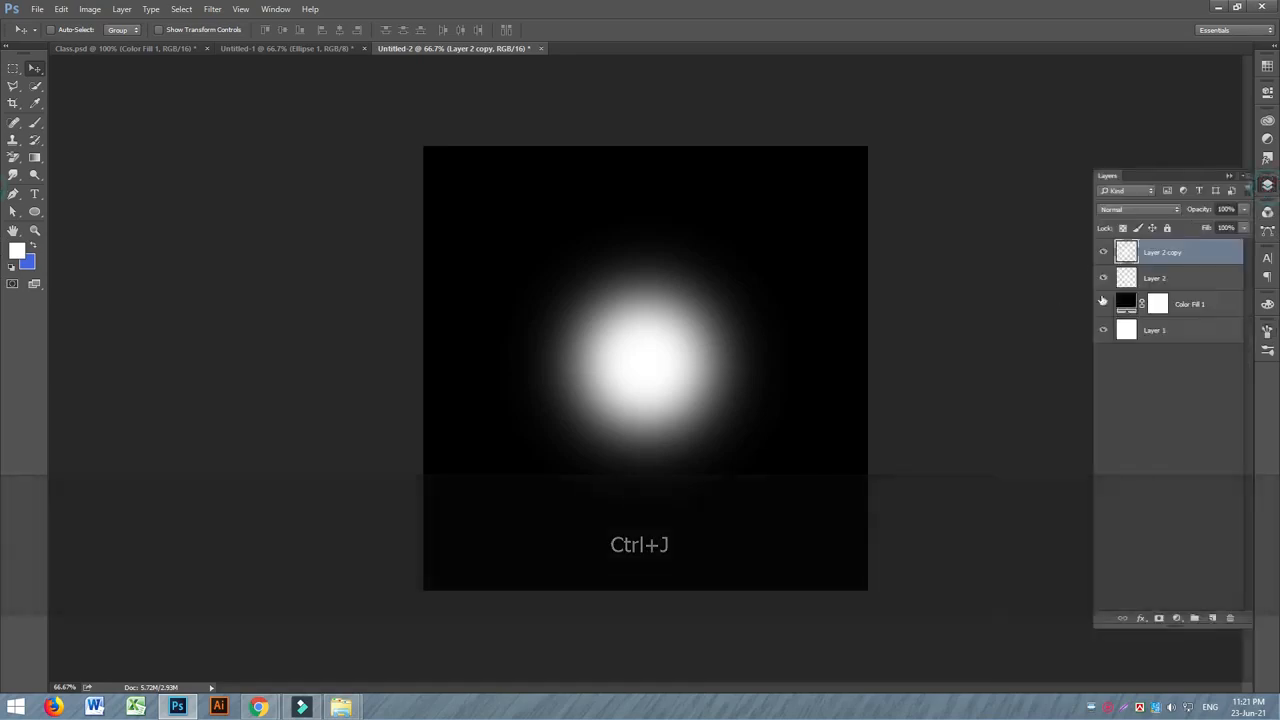
{"action": "key", "text": "ctrl+t"}
{"action": "left_click_drag", "start_coordinate": [646, 217], "coordinate": [646, 338]}
{"action": "left_click_drag", "start_coordinate": [800, 363], "coordinate": [808, 86]}
{"action": "left_click_drag", "start_coordinate": [771, 213], "coordinate": [803, 229]}
{"action": "key", "text": "Return"}
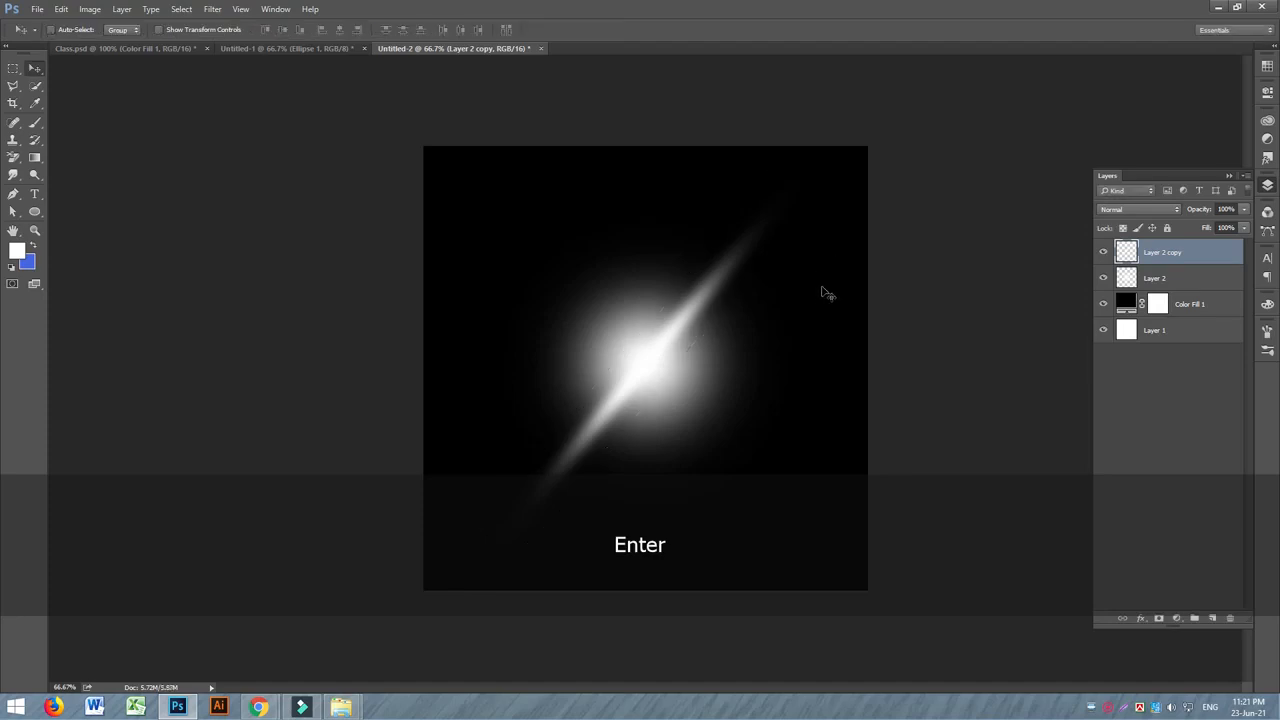
Duplicate the diagonal streak and rotate the copy so it crosses the original as an X through the glow's centre.
{"action": "key", "text": "ctrl+j"}
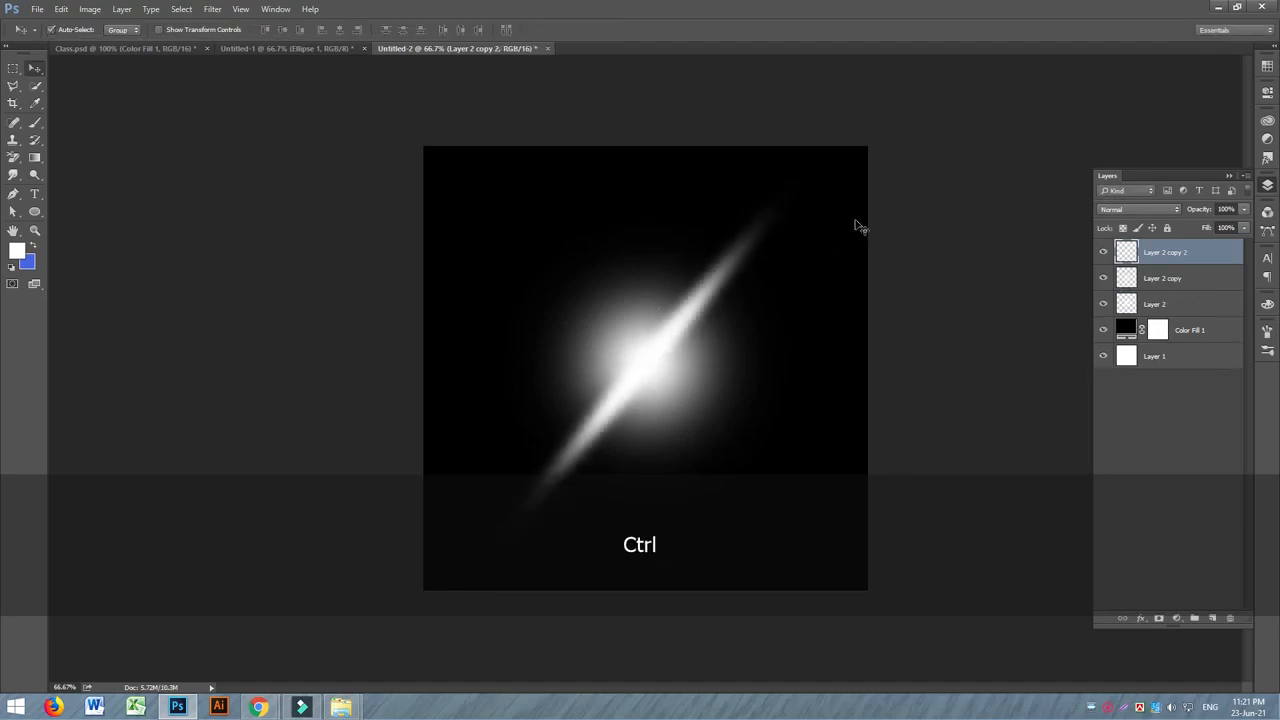
{"action": "key", "text": "ctrl+t"}
{"action": "left_click_drag", "start_coordinate": [831, 163], "coordinate": [846, 566]}
{"action": "key", "text": "Return"}
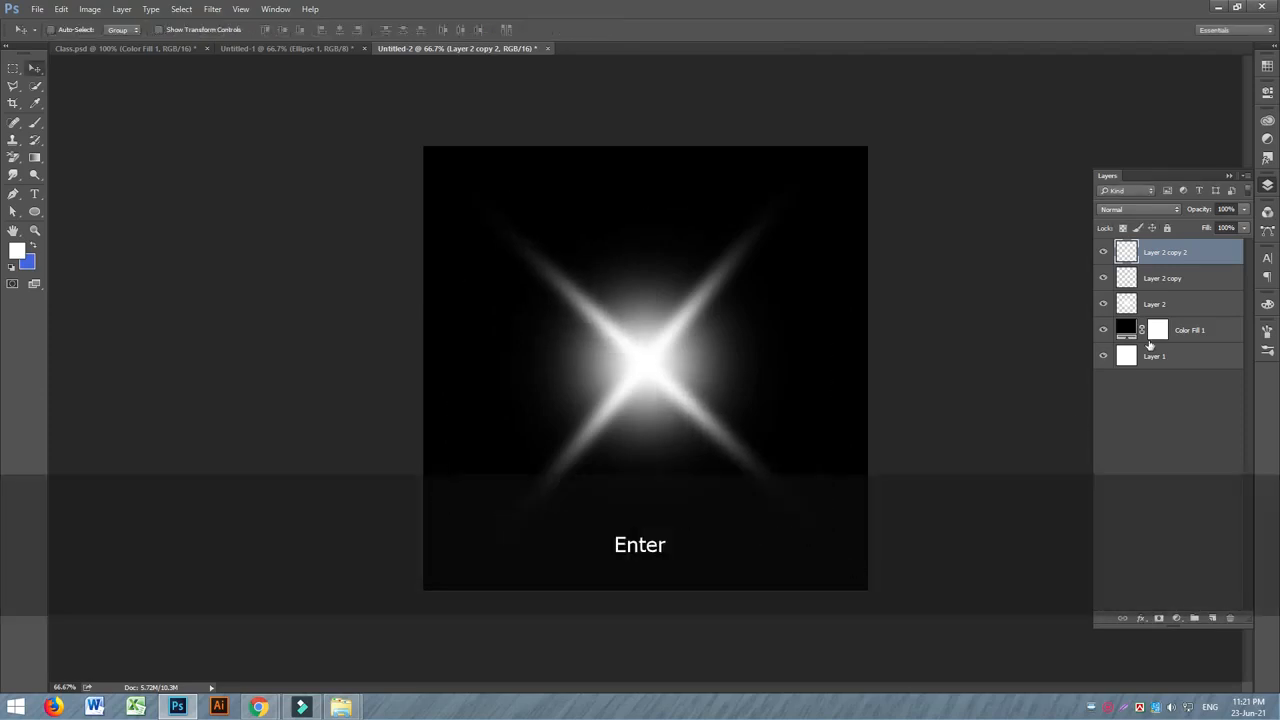
Duplicate both crossing streaks together, shrink the copies, and rotate them to form shorter, nearly horizontal and vertical rays.
{"action": "left_click", "coordinate": [1168, 287], "text": "shift"}
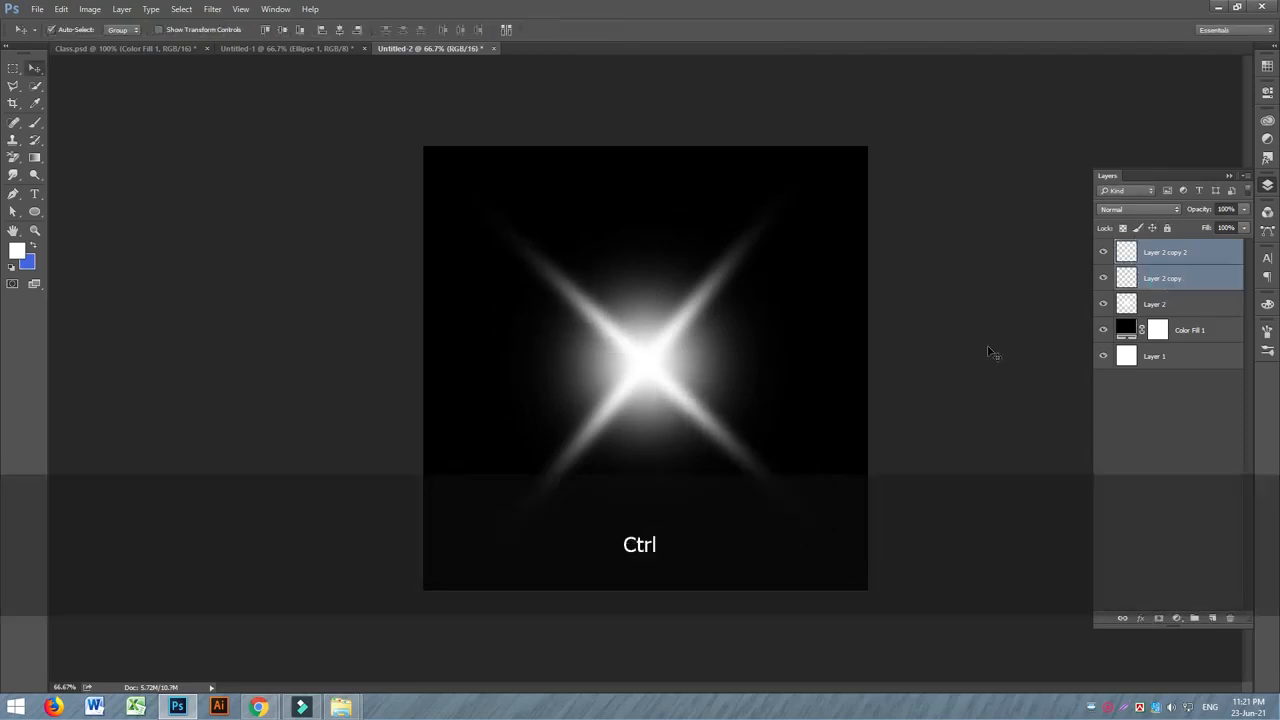
{"action": "key", "text": "ctrl+j"}
{"action": "key", "text": "ctrl+t"}
{"action": "left_click_drag", "start_coordinate": [862, 136], "coordinate": [806, 375]}
{"action": "key", "text": "Return"}
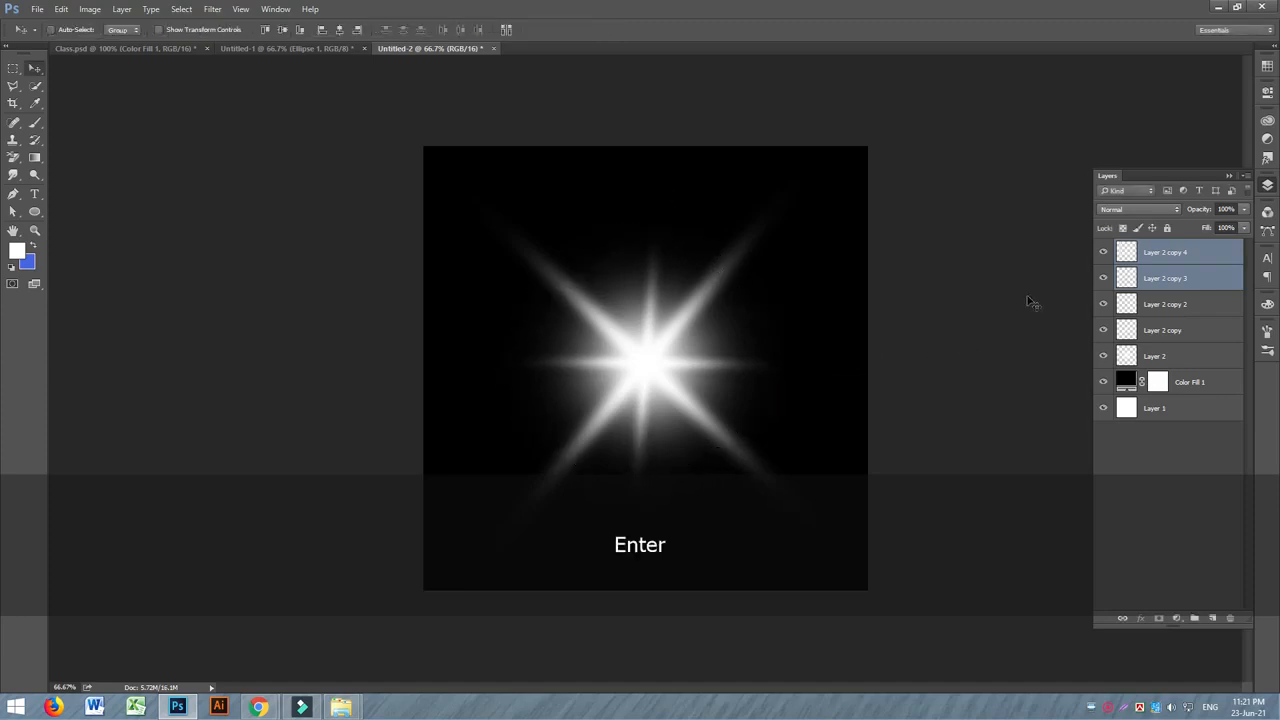
Group the four streak layers, convert the group to a smart object, and duplicate it.
{"action": "left_click", "coordinate": [1177, 333], "text": "shift"}
{"action": "left_click", "coordinate": [1168, 252]}
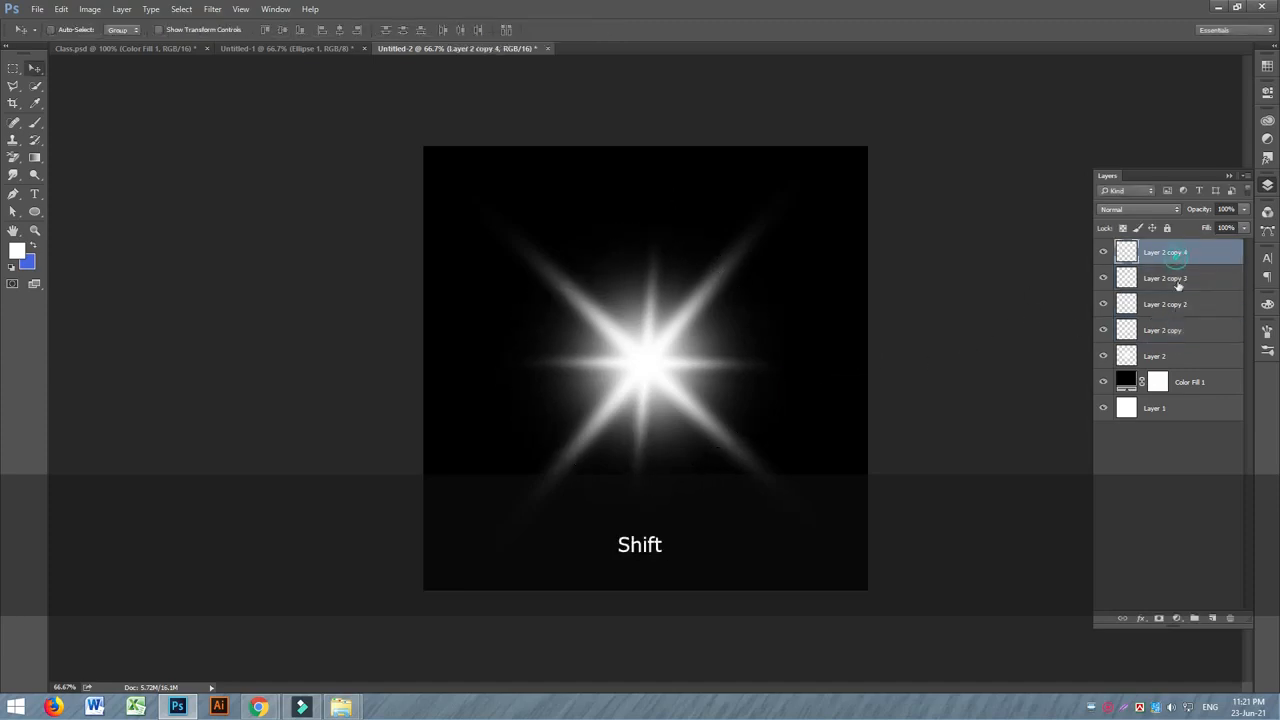
{"action": "left_click", "coordinate": [1182, 334], "text": "shift"}
{"action": "key", "text": "ctrl+g"}
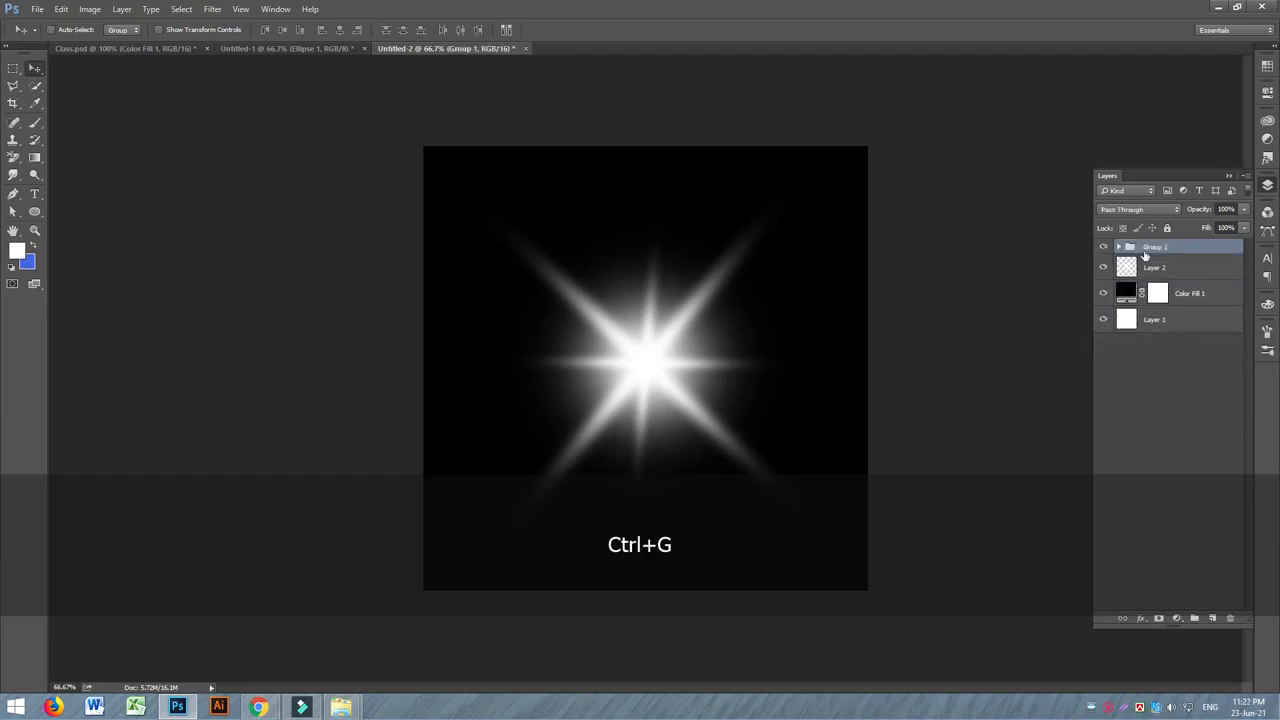
{"action": "right_click", "coordinate": [1145, 256]}
{"action": "left_click", "coordinate": [1205, 397]}
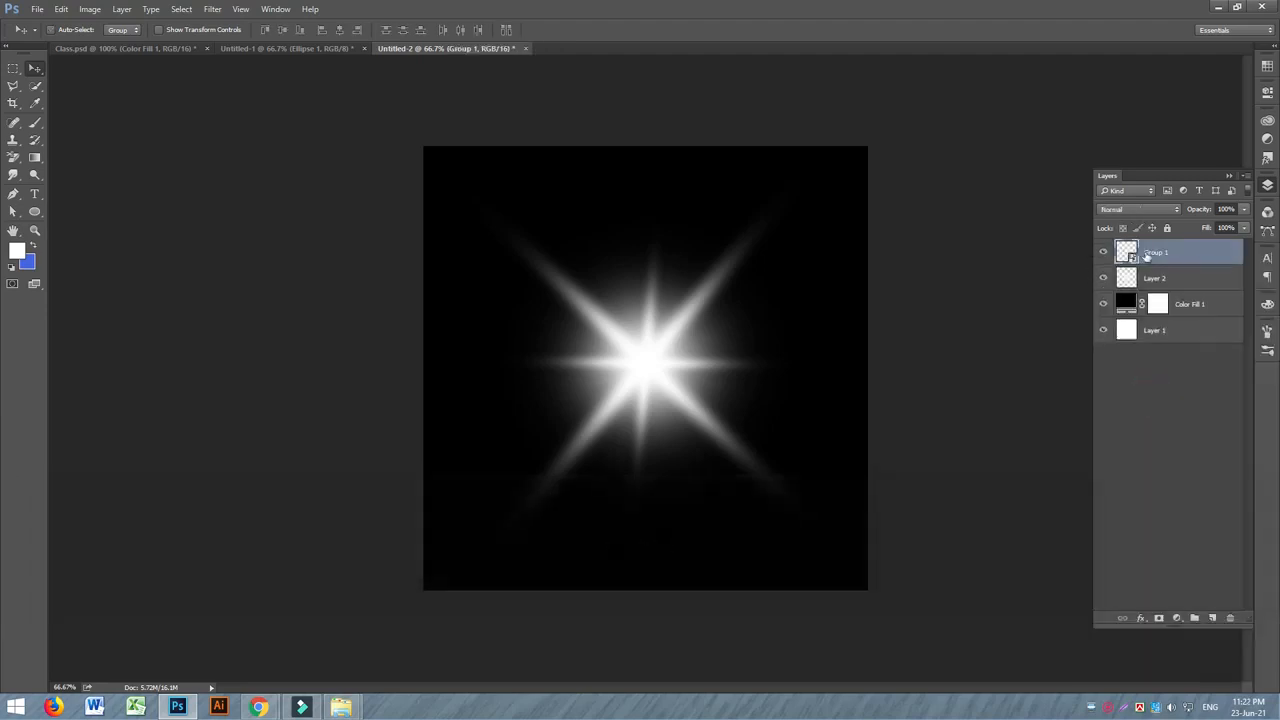
{"action": "key", "text": "ctrl+j"}
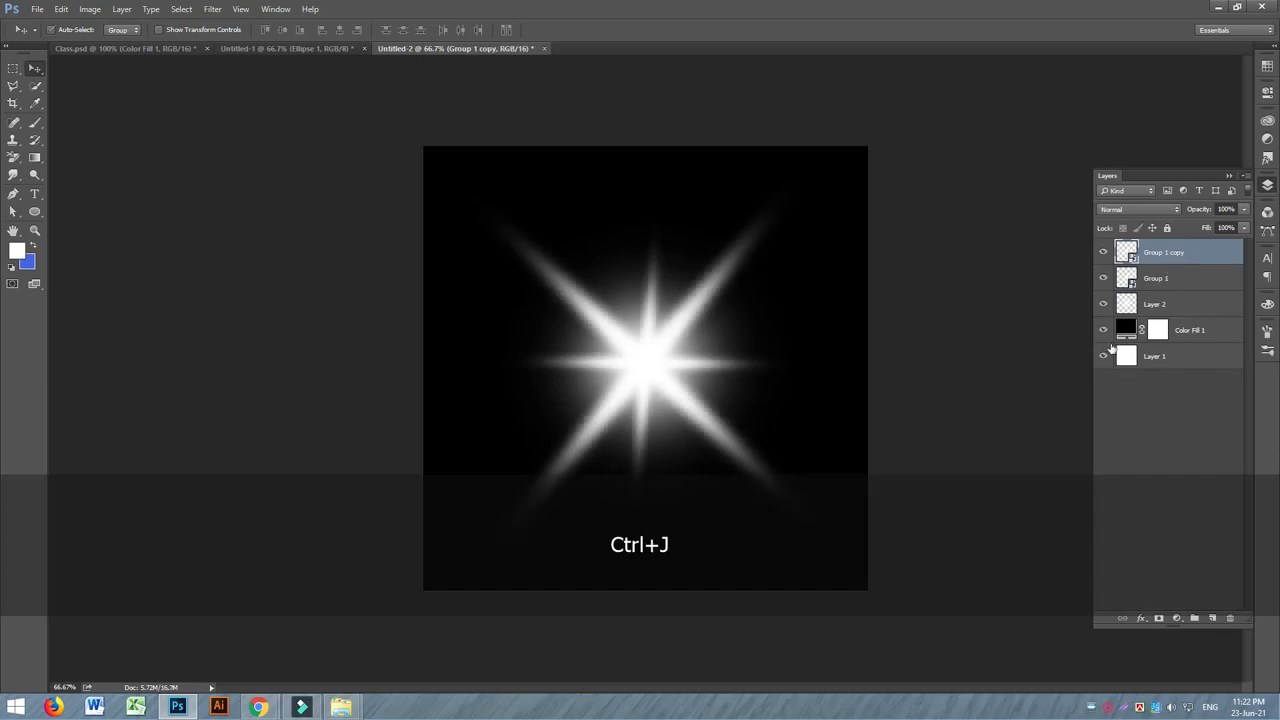
Apply a Radial Blur with the Zoom method, amount 43 and Good quality to the duplicated ray smart object.
{"action": "left_click", "coordinate": [212, 9]}
{"action": "mouse_move", "coordinate": [289, 162]}
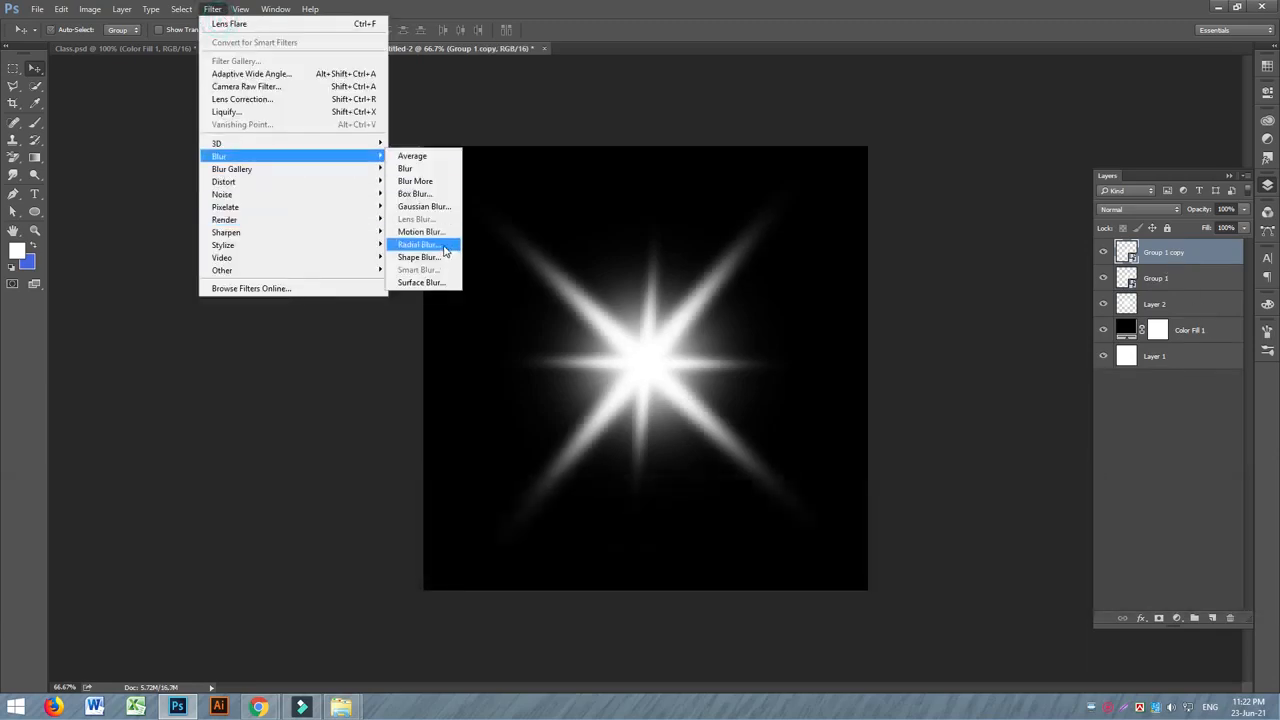
{"action": "left_click", "coordinate": [420, 244]}
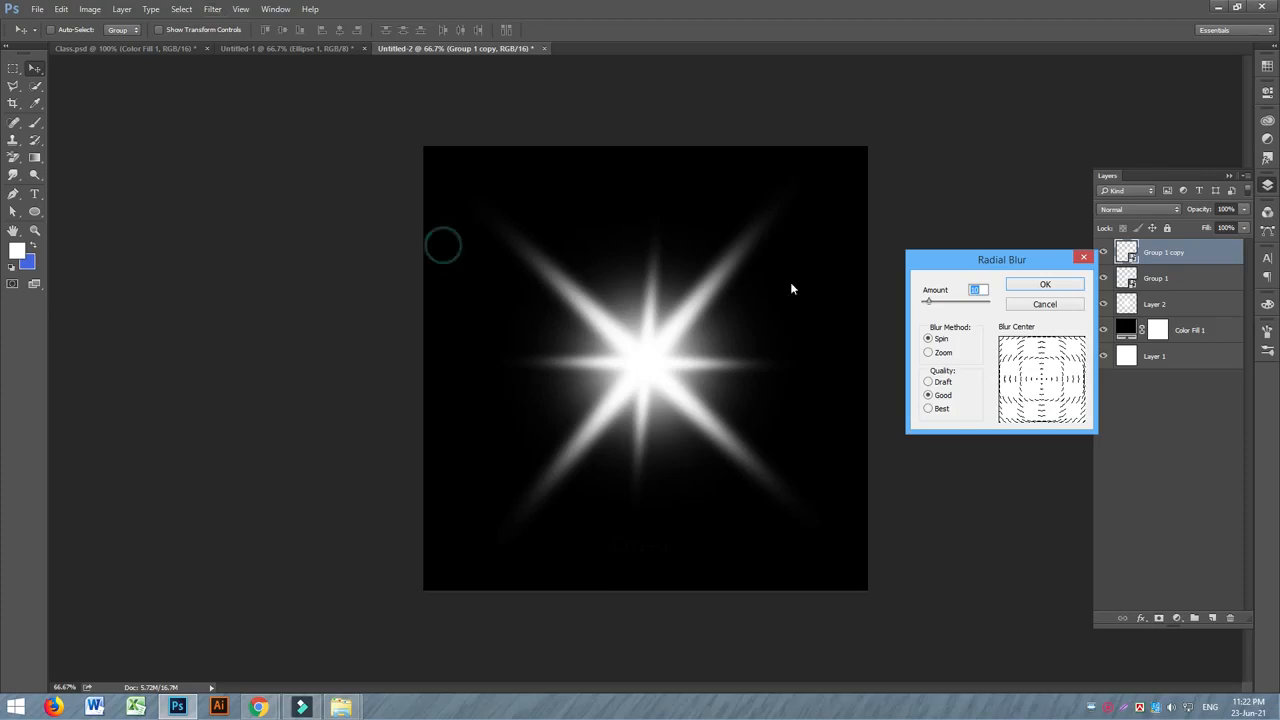
{"action": "left_click", "coordinate": [941, 353]}
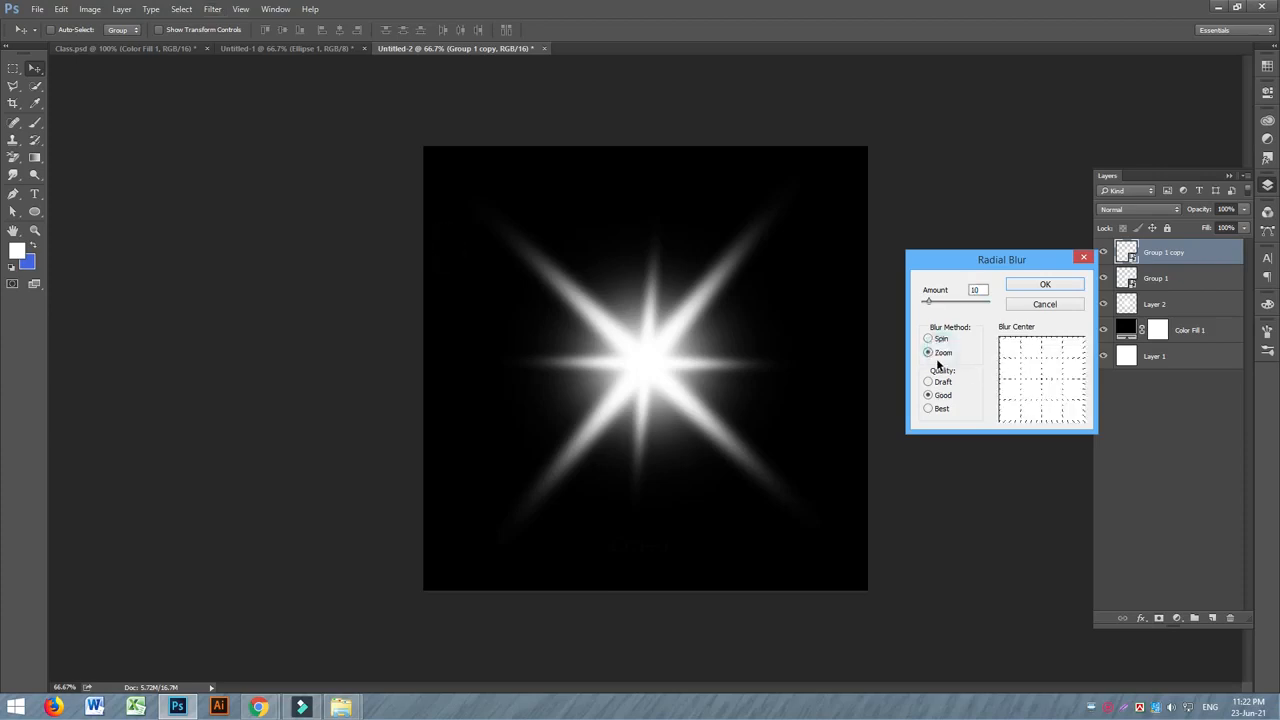
{"action": "left_click", "coordinate": [939, 341]}
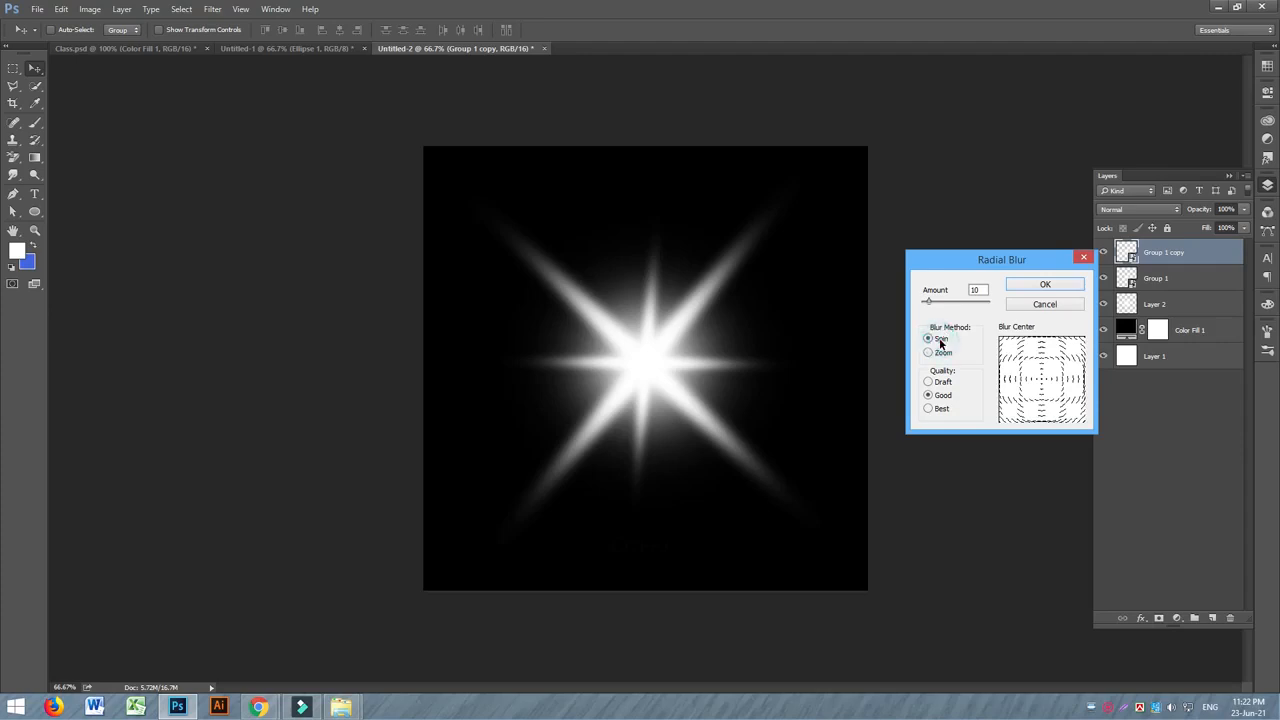
{"action": "left_click", "coordinate": [941, 353]}
{"action": "left_click_drag", "start_coordinate": [929, 301], "coordinate": [950, 301]}
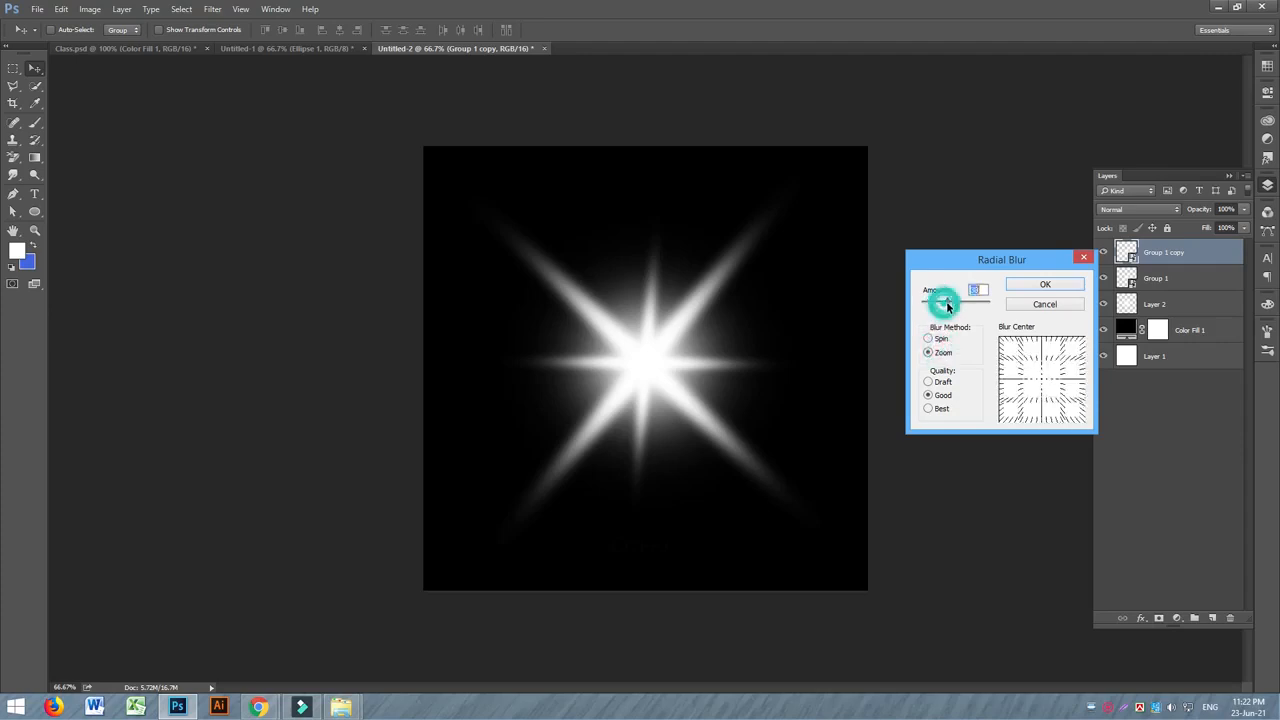
{"action": "left_click", "coordinate": [1032, 285]}
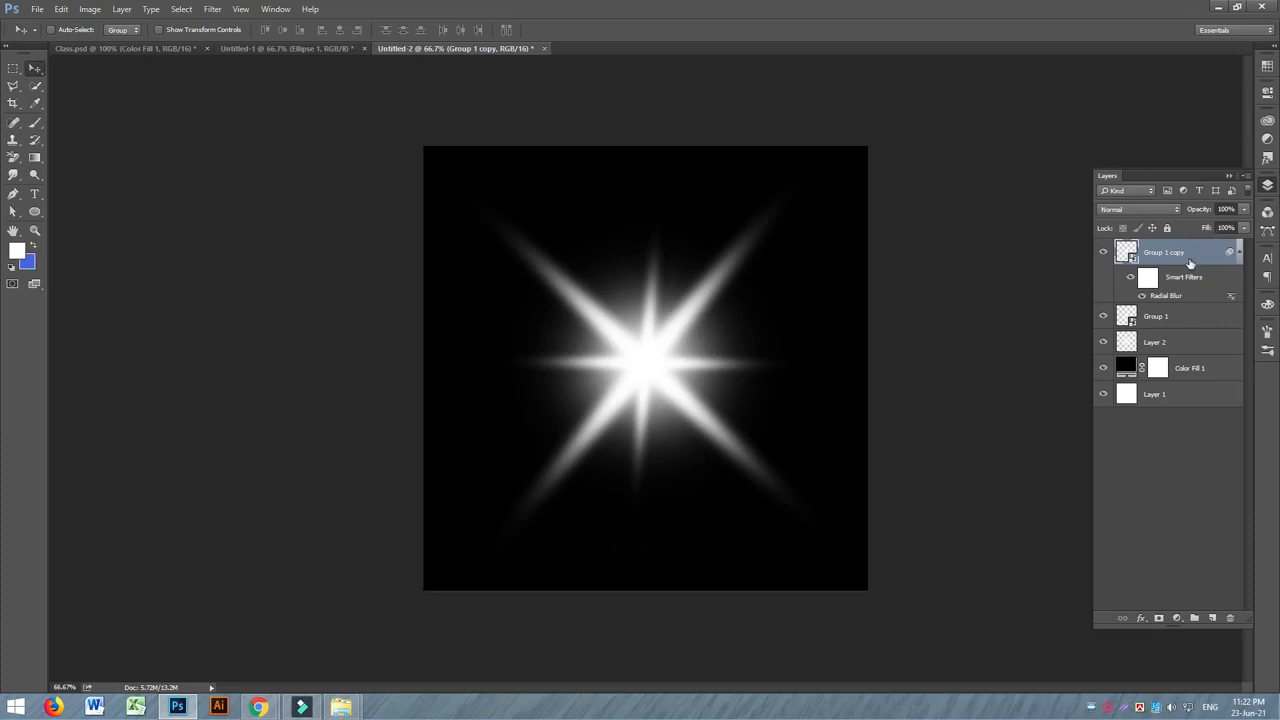
Add a second Radial Blur to the same smart object using the Spin method, amount 43 and Good quality.
{"action": "left_click", "coordinate": [205, 10]}
{"action": "left_click", "coordinate": [271, 156]}
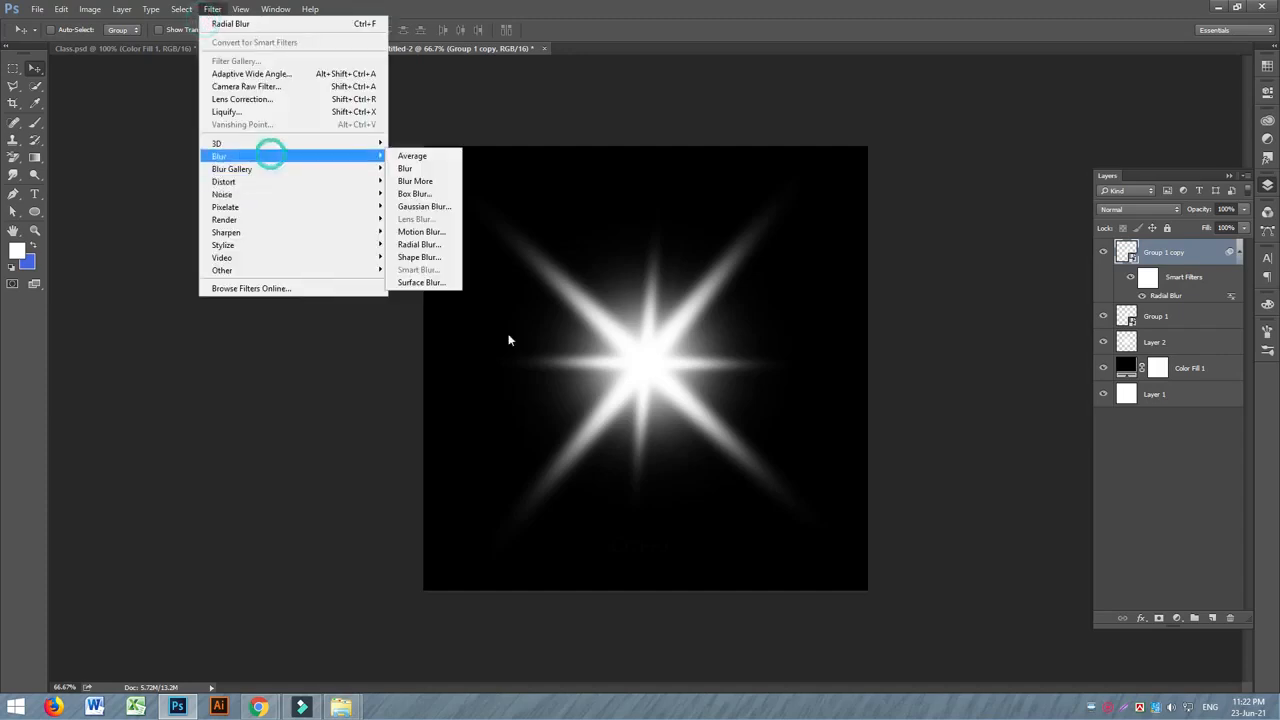
{"action": "left_click", "coordinate": [411, 245]}
{"action": "left_click", "coordinate": [939, 341]}
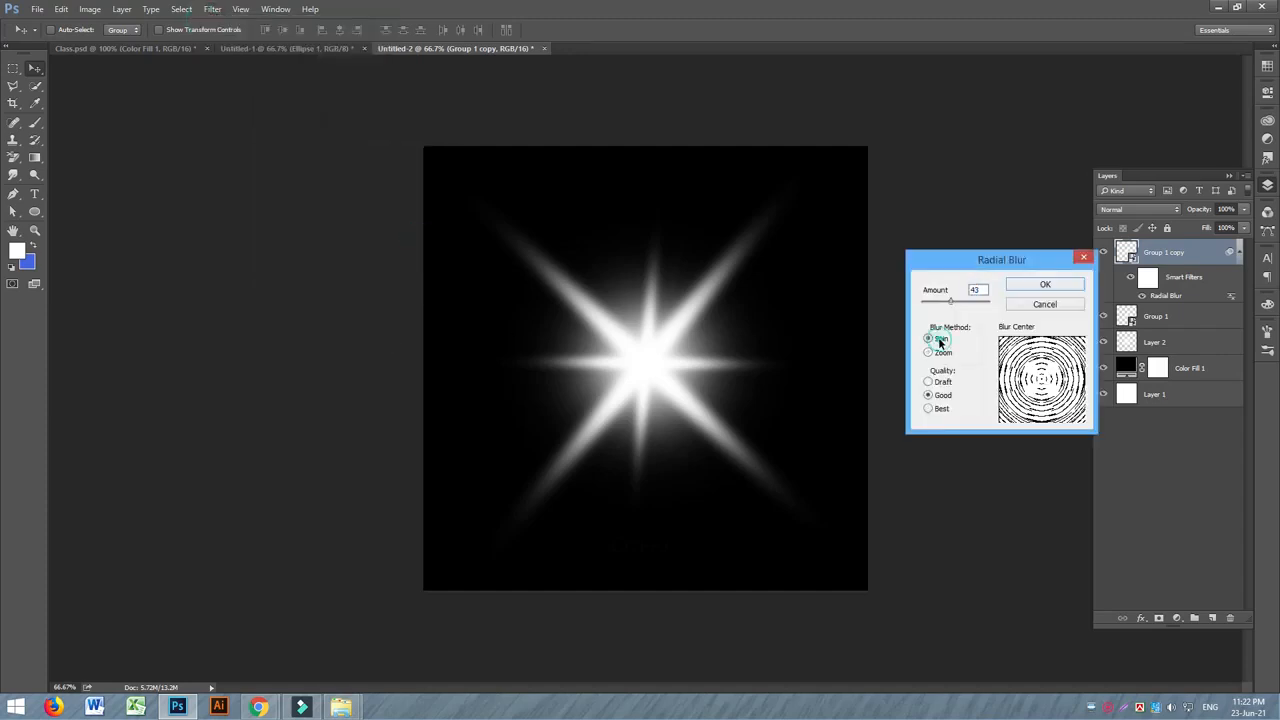
{"action": "left_click", "coordinate": [1045, 285]}
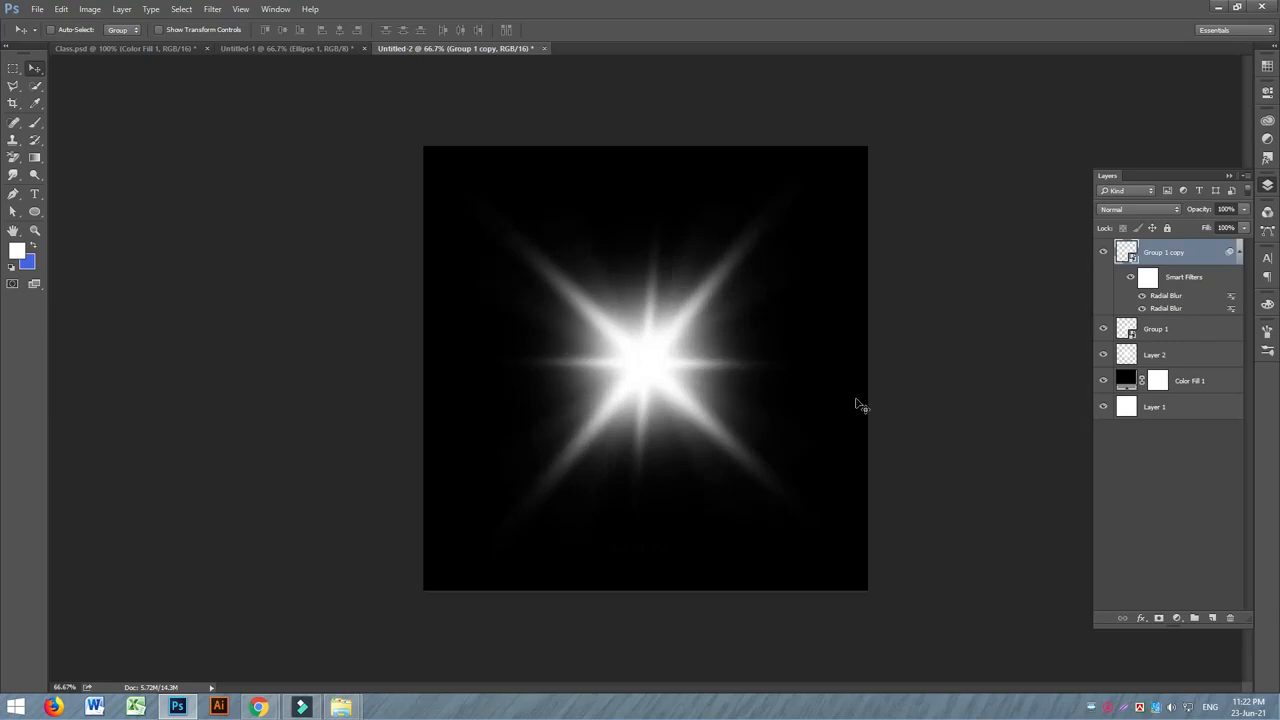
Merge both ray smart objects, the glow layer and the black fill into one layer, and check it by toggling its visibility.
{"action": "left_click", "coordinate": [1157, 337]}
{"action": "left_click", "coordinate": [1183, 256]}
{"action": "left_click", "coordinate": [1190, 378], "text": "shift"}
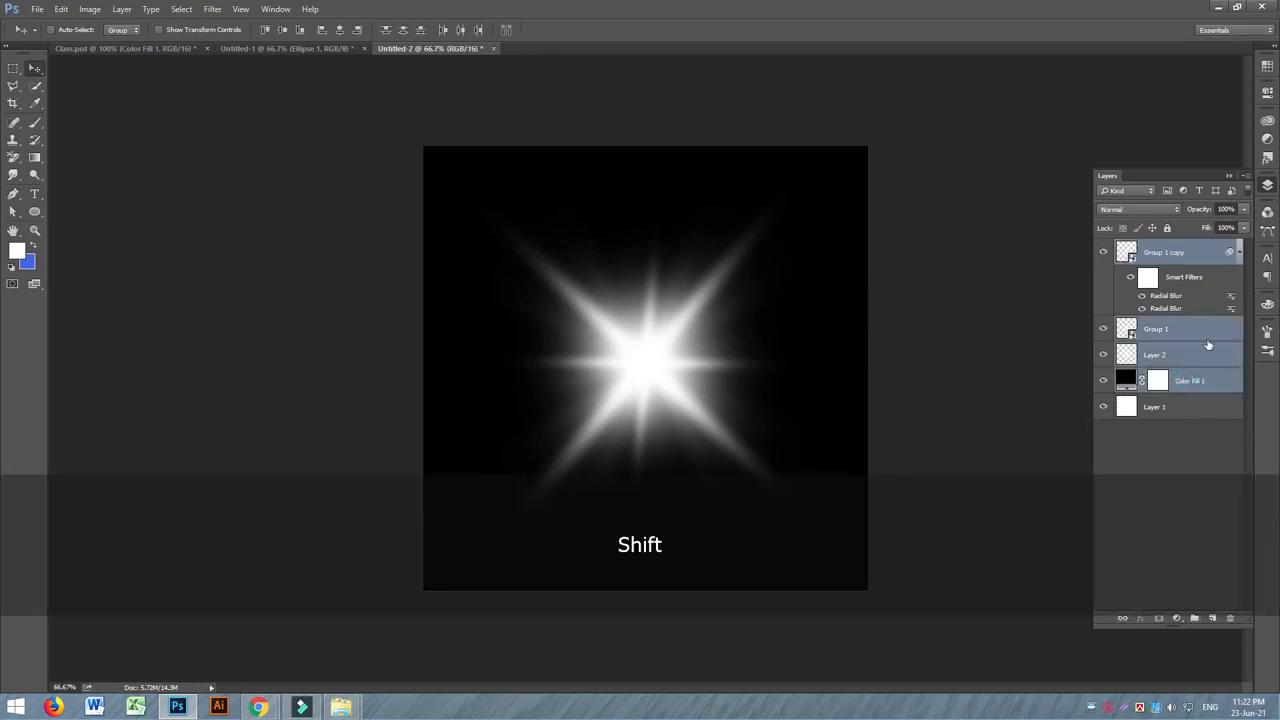
{"action": "key", "text": "ctrl+e"}
{"action": "left_click", "coordinate": [1100, 250]}
{"action": "left_click", "coordinate": [1100, 250]}
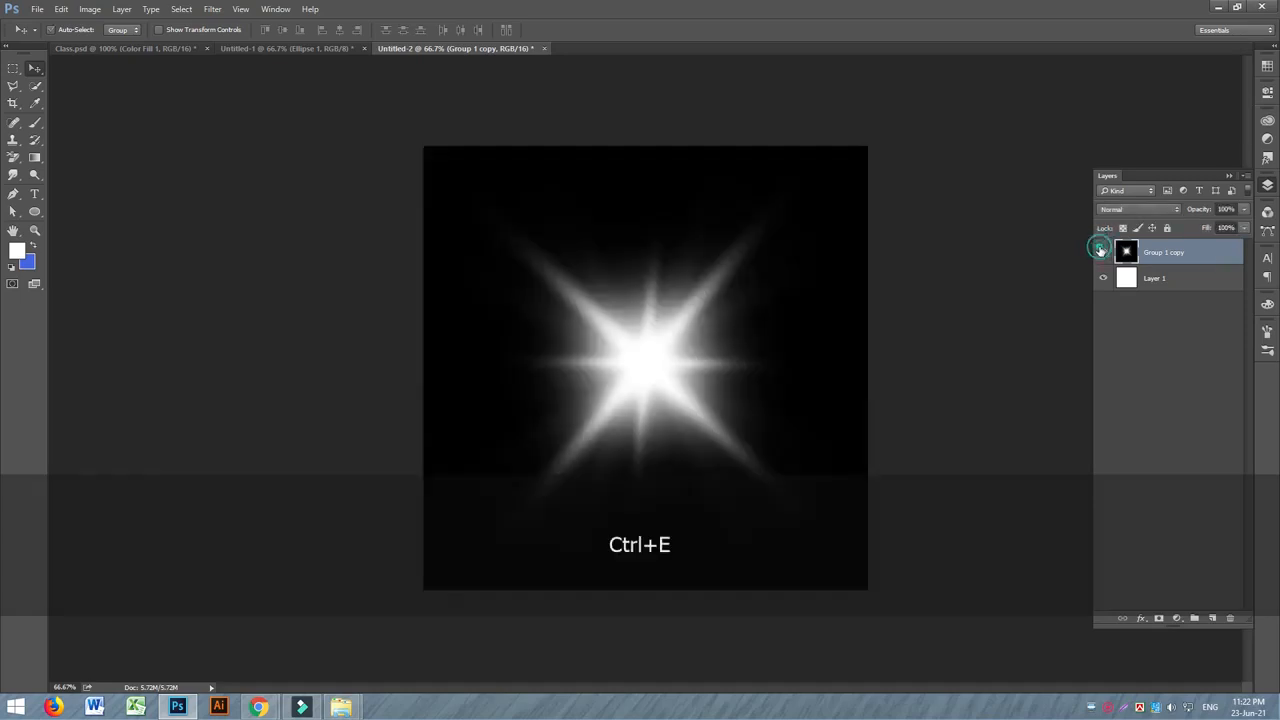
Add a Hue/Saturation adjustment above the star with Colorize enabled, saturation 100 and lightness -13.
{"action": "left_click", "coordinate": [1176, 620]}
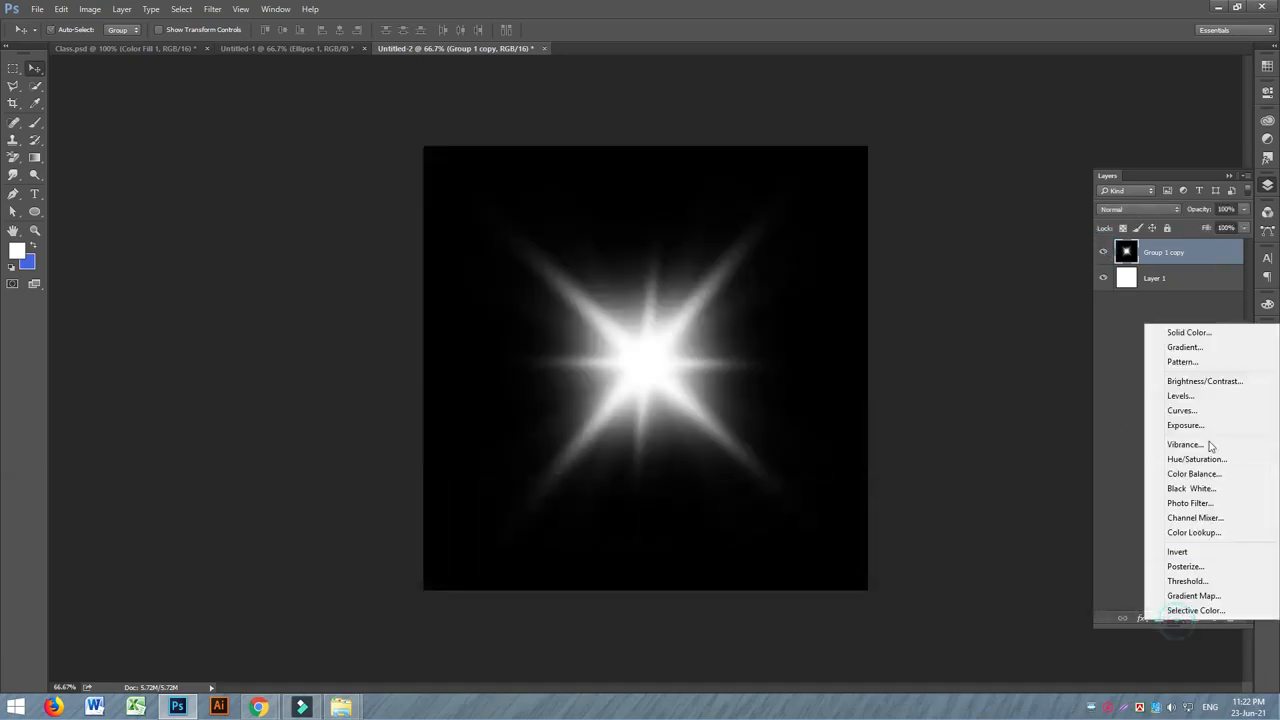
{"action": "left_click", "coordinate": [1208, 458]}
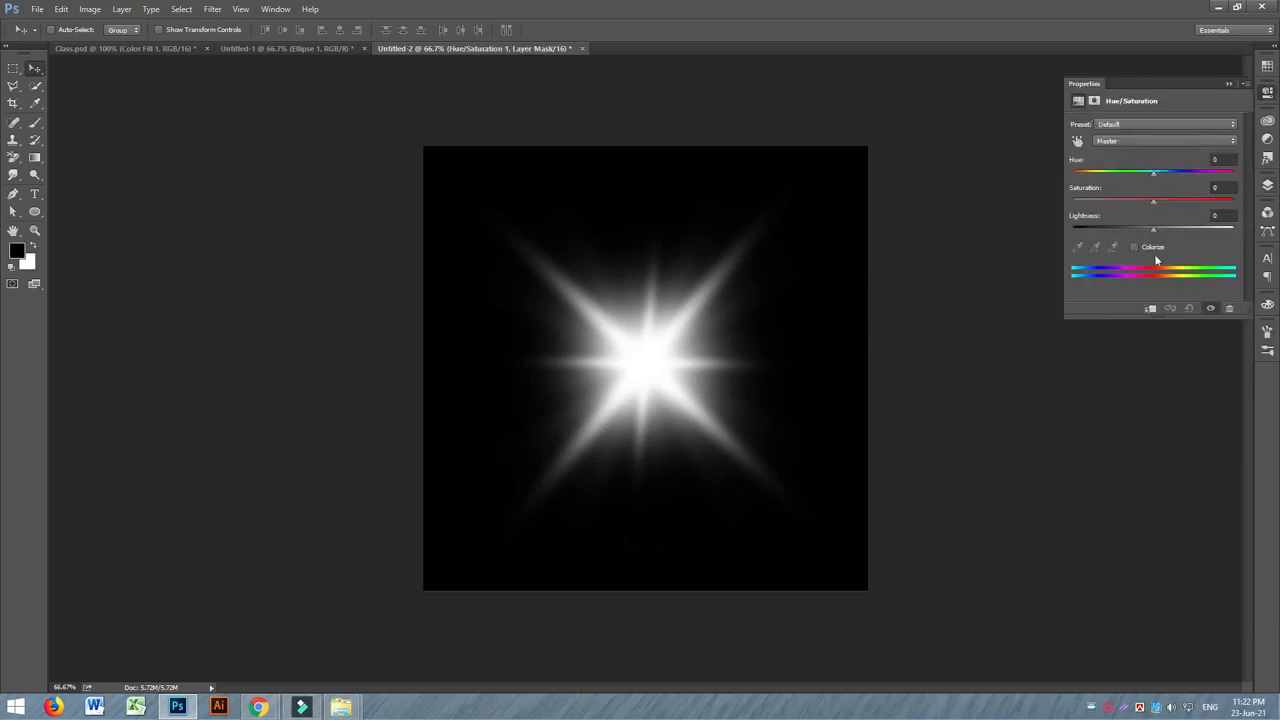
{"action": "left_click", "coordinate": [1136, 247]}
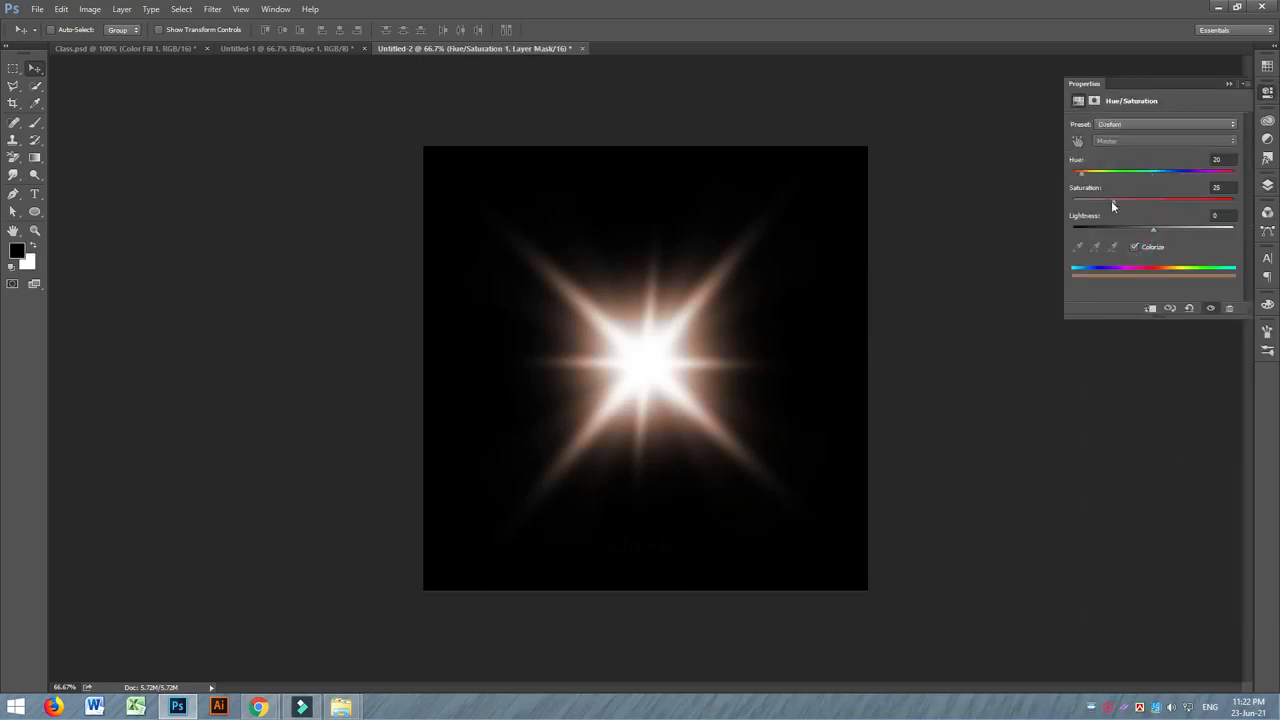
{"action": "left_click_drag", "start_coordinate": [1153, 228], "coordinate": [1241, 200]}
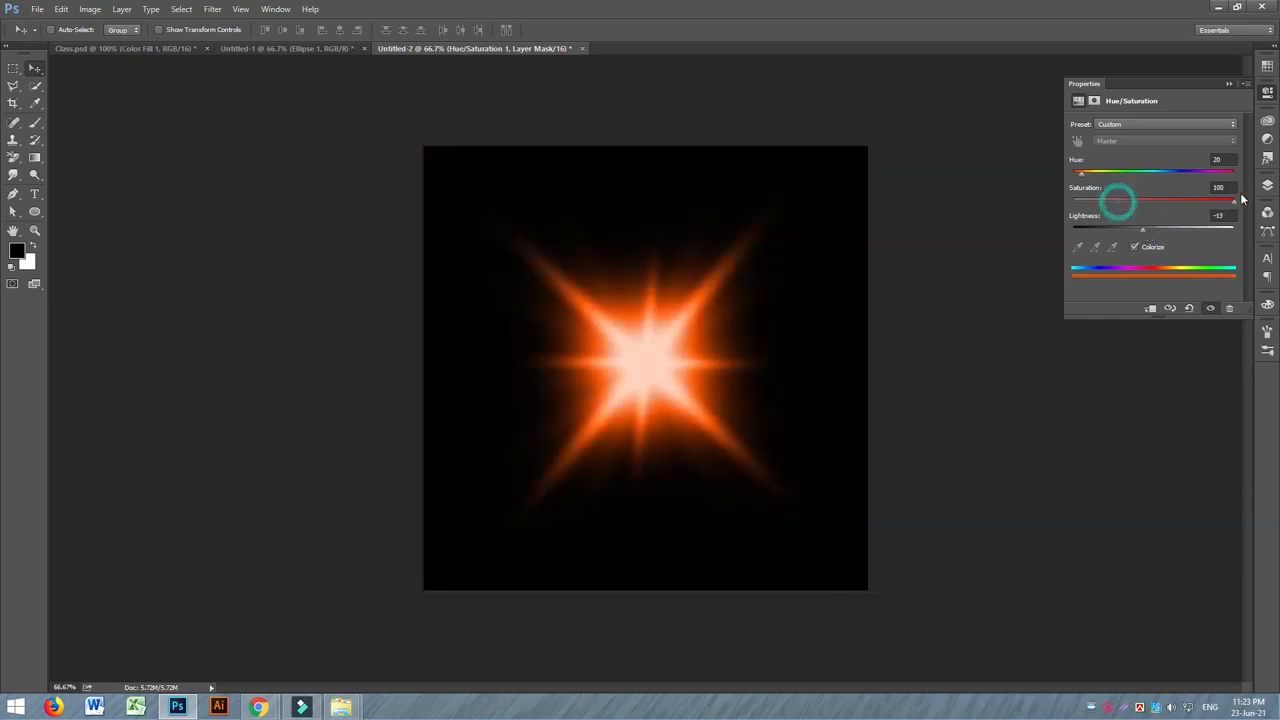
Compare with the Class.psd background colours and tune the star's Hue/Saturation to hue 46, saturation 73 and lightness -21.
{"action": "left_click_drag", "start_coordinate": [1083, 177], "coordinate": [1175, 185]}
{"action": "left_click", "coordinate": [179, 51]}
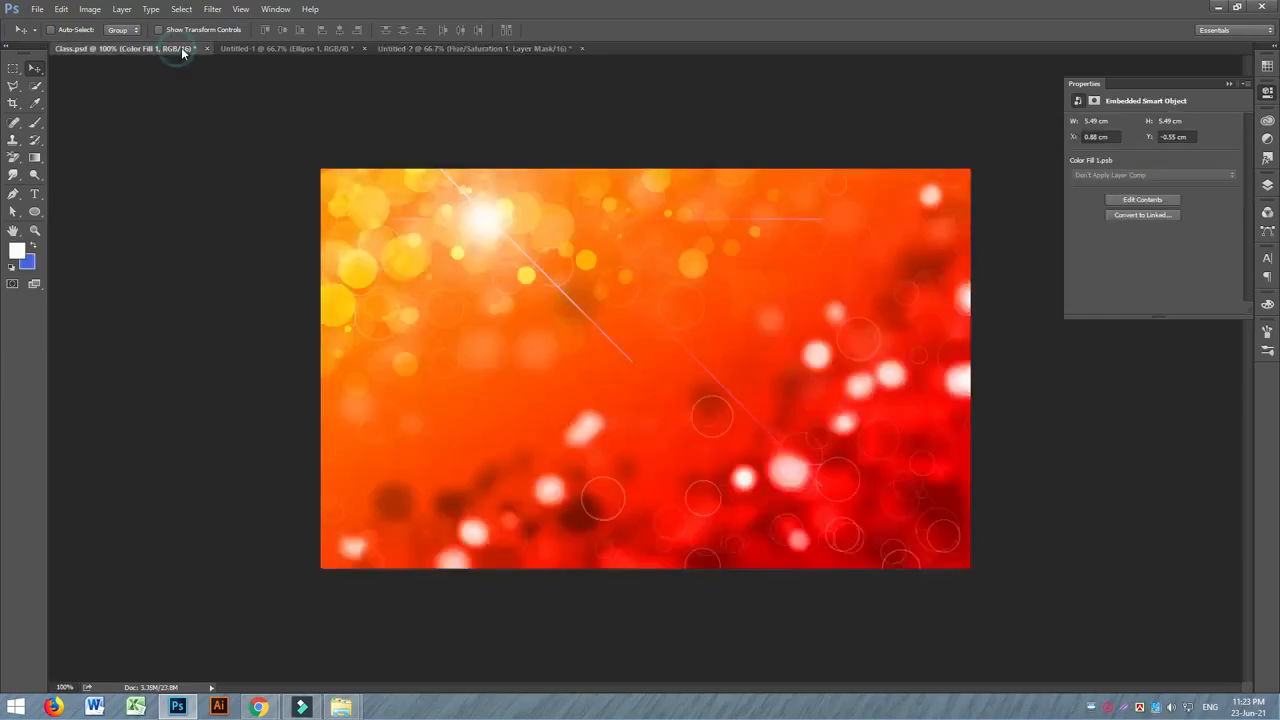
{"action": "left_click", "coordinate": [456, 48]}
{"action": "left_click_drag", "start_coordinate": [1166, 176], "coordinate": [1089, 174]}
{"action": "mouse_move", "coordinate": [1144, 230]}
{"action": "left_mouse_down"}
{"action": "mouse_move", "coordinate": [1110, 229]}
{"action": "mouse_move", "coordinate": [1129, 230]}
{"action": "left_mouse_up"}
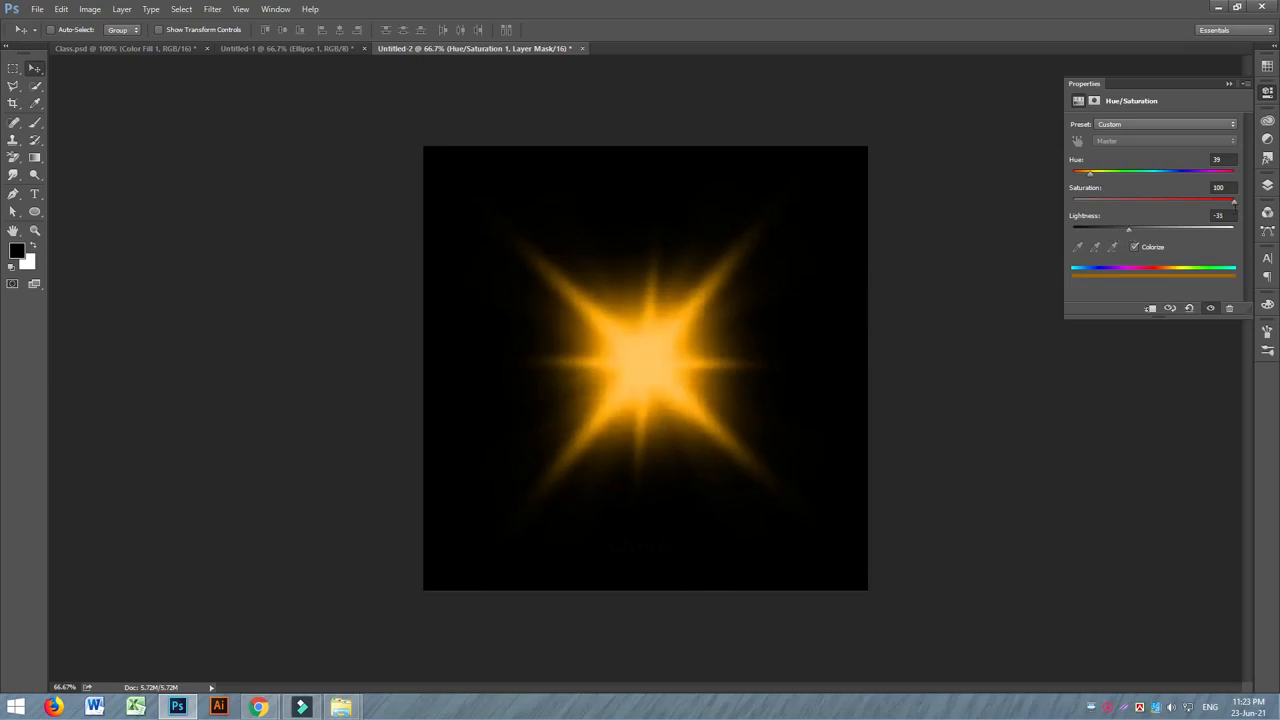
{"action": "left_click_drag", "start_coordinate": [1235, 202], "coordinate": [1222, 201]}
{"action": "left_click_drag", "start_coordinate": [1130, 229], "coordinate": [1200, 208]}
{"action": "left_click", "coordinate": [1220, 203]}
{"action": "left_click_drag", "start_coordinate": [1093, 178], "coordinate": [1094, 177]}
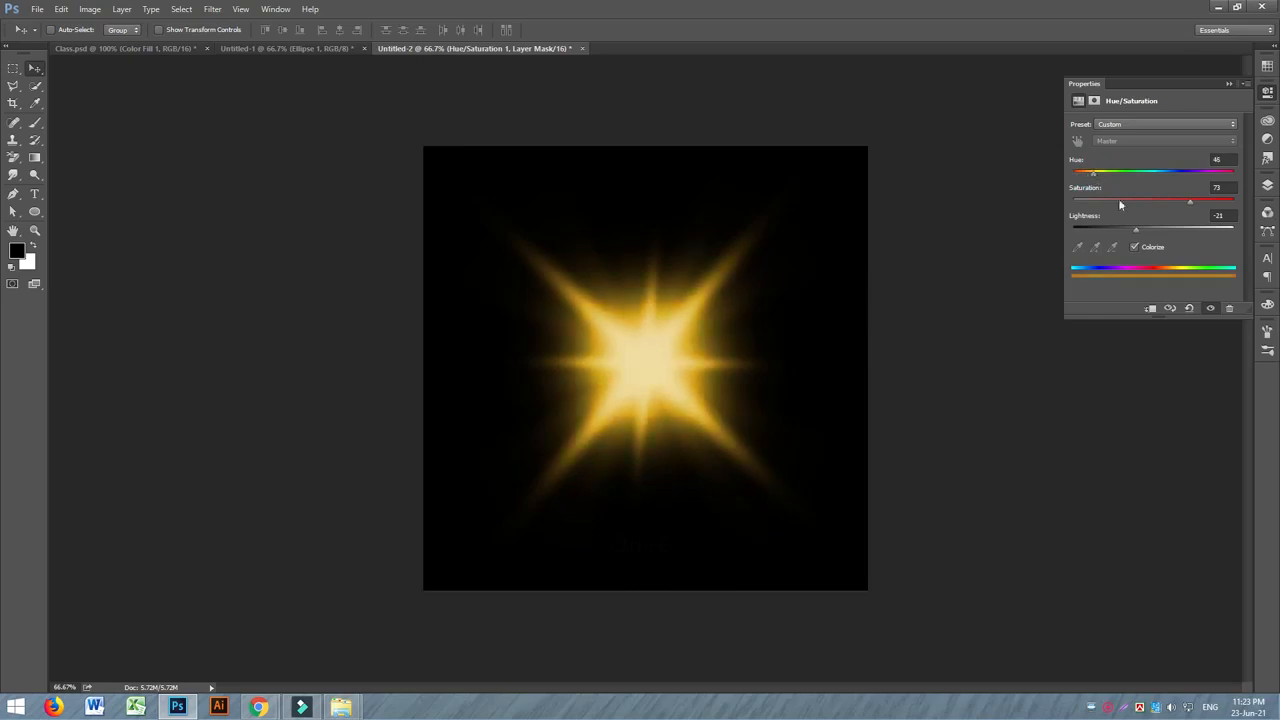
Merge the Hue/Saturation adjustment with the star layer beneath it.
{"action": "left_click", "coordinate": [1268, 186]}
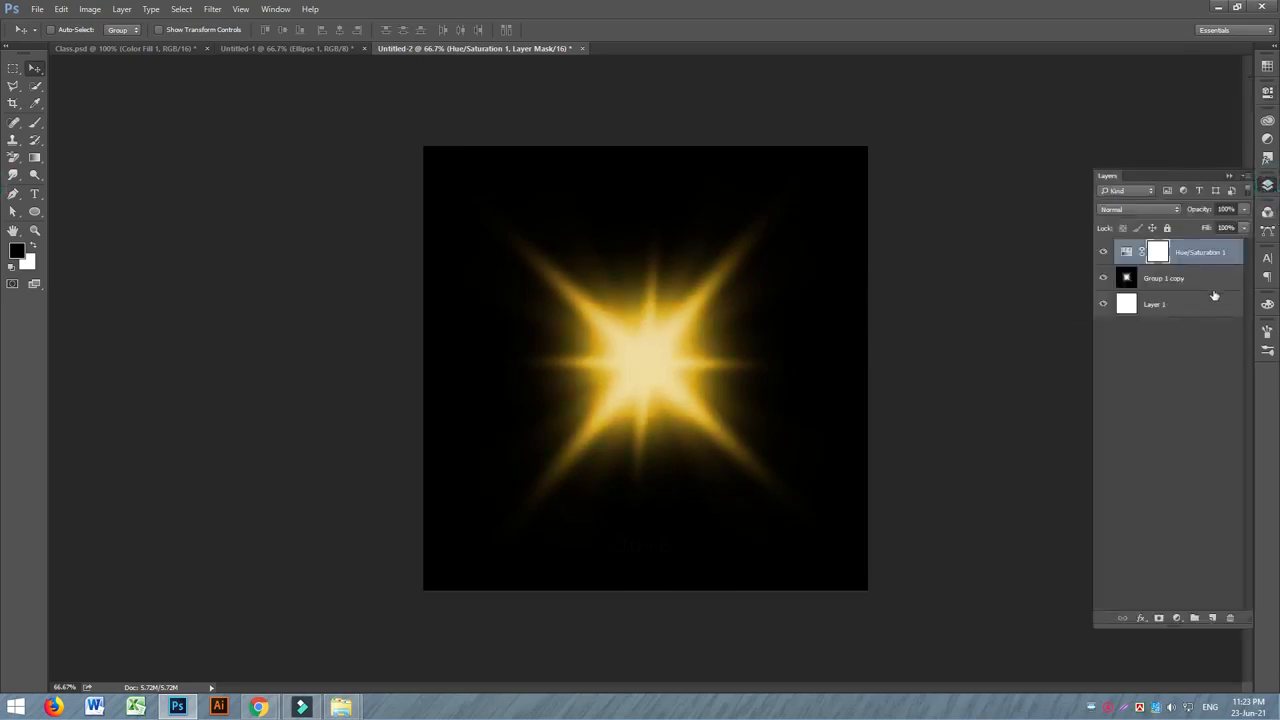
{"action": "left_click", "coordinate": [1197, 277], "text": "shift"}
{"action": "key", "text": "ctrl+e"}
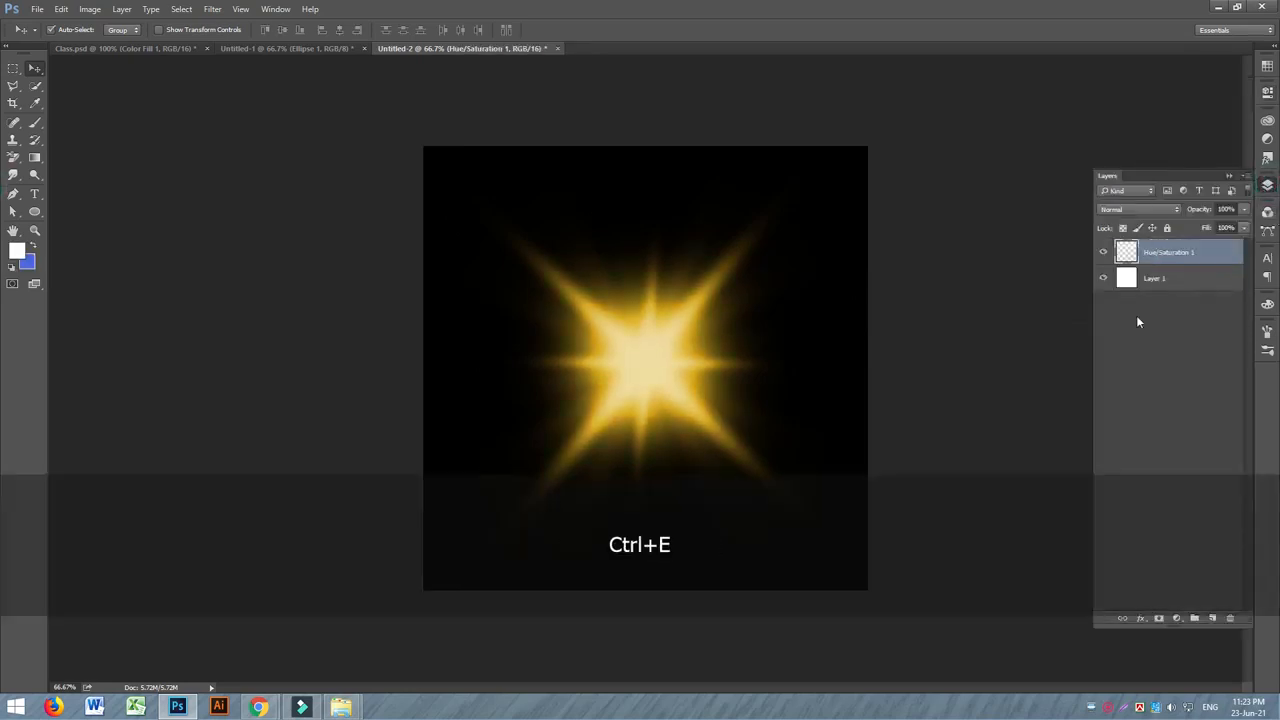
Brighten the golden star with Levels, using midtones of about 1.20, a slightly lowered white point and the black point at 0.
{"action": "key", "text": "ctrl+l"}
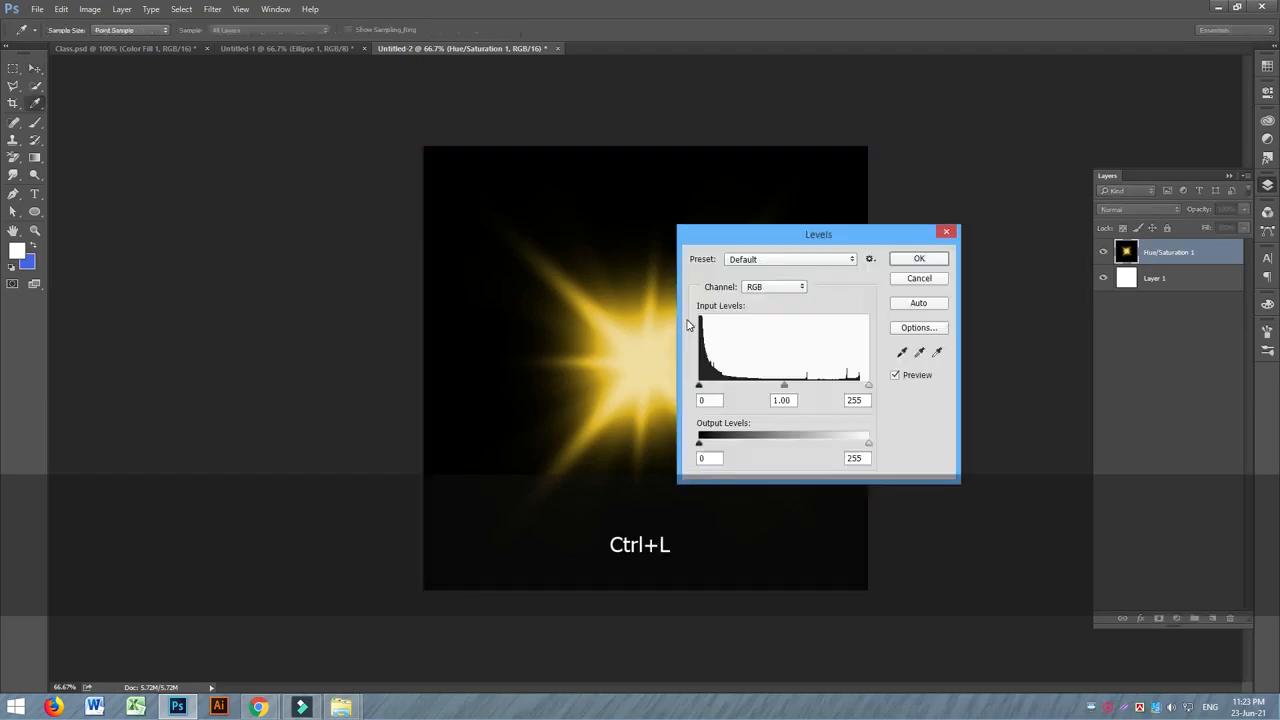
{"action": "left_click_drag", "start_coordinate": [699, 386], "coordinate": [706, 386]}
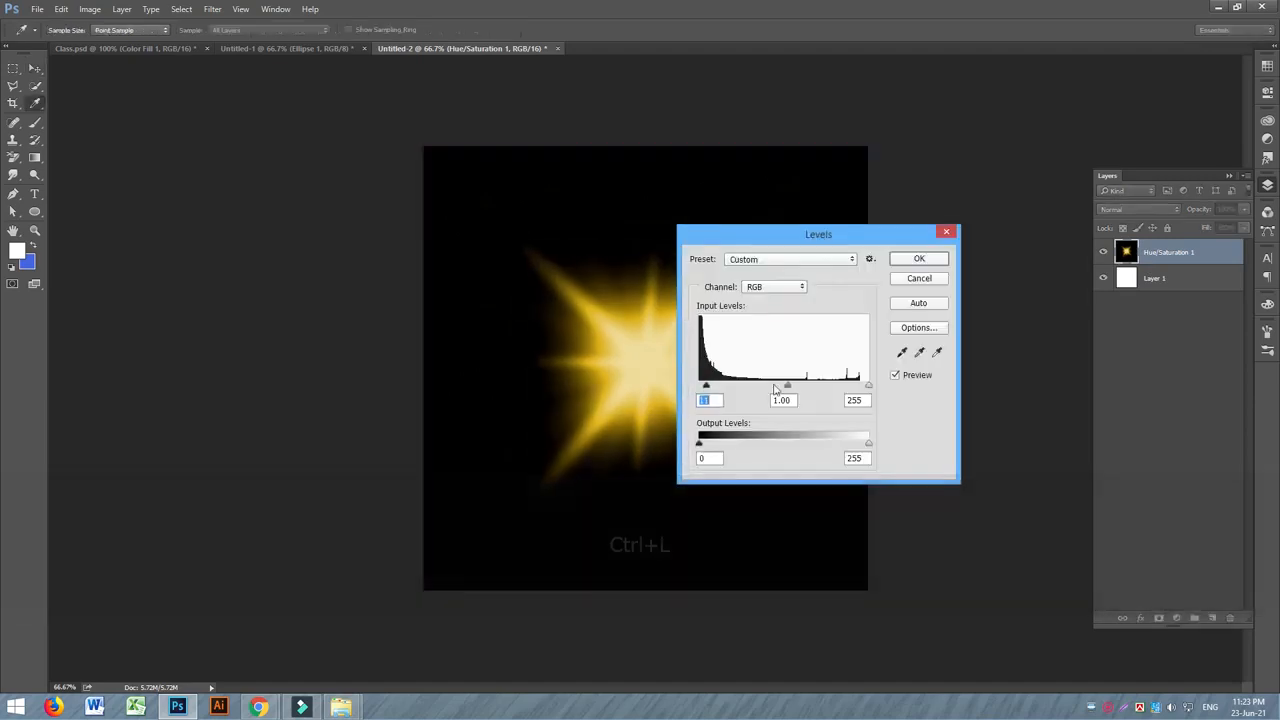
{"action": "left_click_drag", "start_coordinate": [789, 387], "coordinate": [778, 386]}
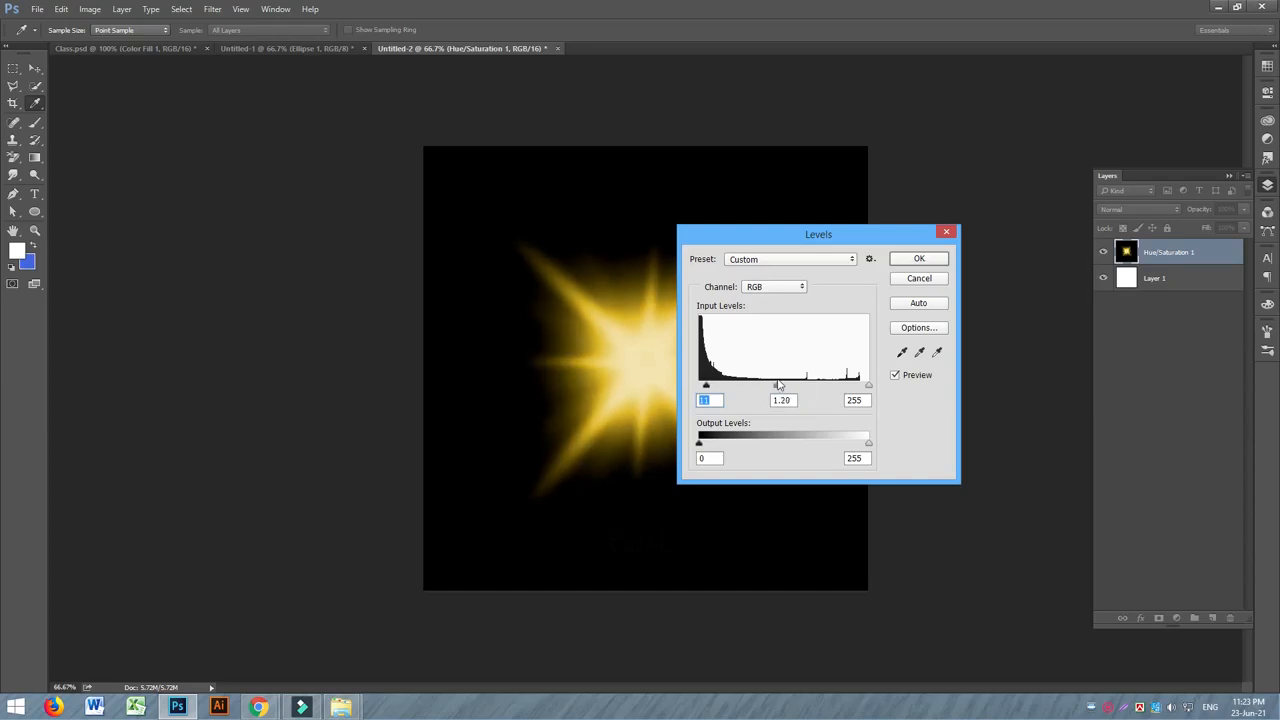
{"action": "mouse_move", "coordinate": [871, 385]}
{"action": "left_mouse_down"}
{"action": "mouse_move", "coordinate": [848, 386]}
{"action": "mouse_move", "coordinate": [876, 388]}
{"action": "mouse_move", "coordinate": [859, 386]}
{"action": "left_mouse_up"}
{"action": "left_click_drag", "start_coordinate": [706, 386], "coordinate": [699, 386]}
{"action": "left_click", "coordinate": [918, 259]}
Bring the golden star into Class.psd, scale it down proportionally to a small square, and place it in the canvas's upper centre.
{"action": "key", "text": "ctrl"}
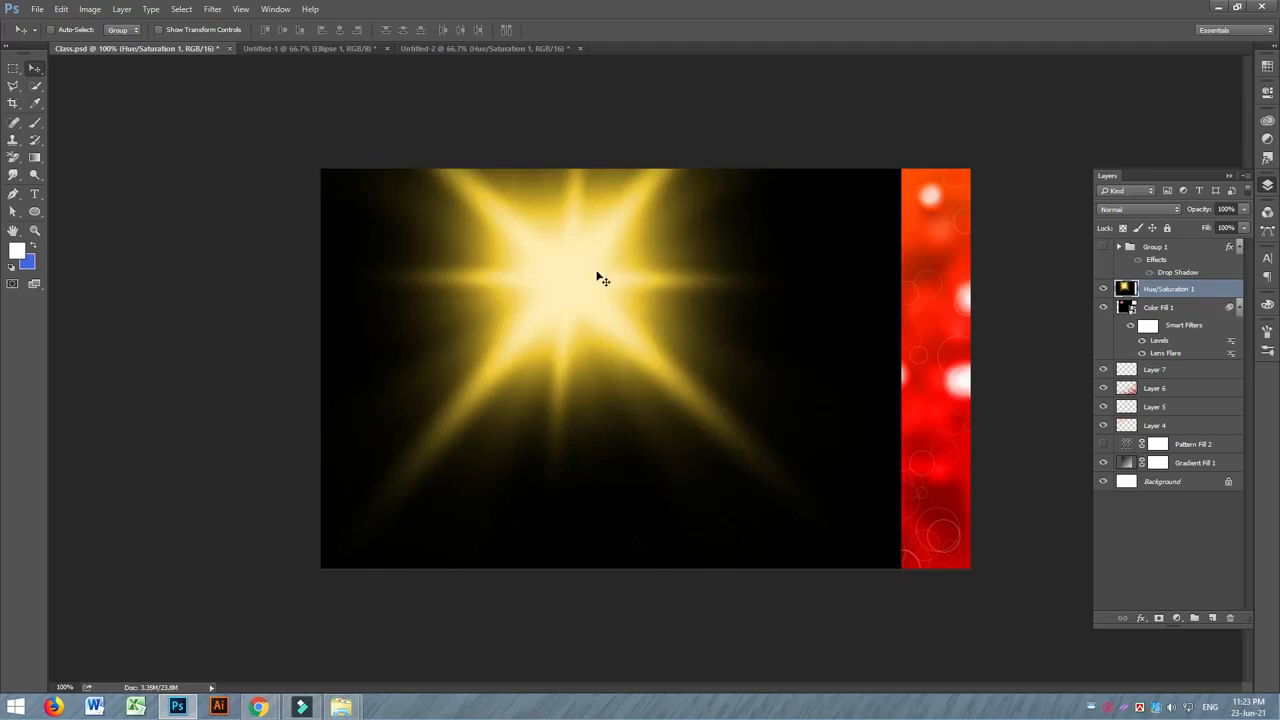
{"action": "left_click_drag", "start_coordinate": [603, 271], "coordinate": [651, 366]}
{"action": "key", "text": "ctrl+t"}
{"action": "left_click_drag", "start_coordinate": [686, 229], "coordinate": [695, 386]}
{"action": "left_click_drag", "start_coordinate": [974, 201], "coordinate": [506, 549]}
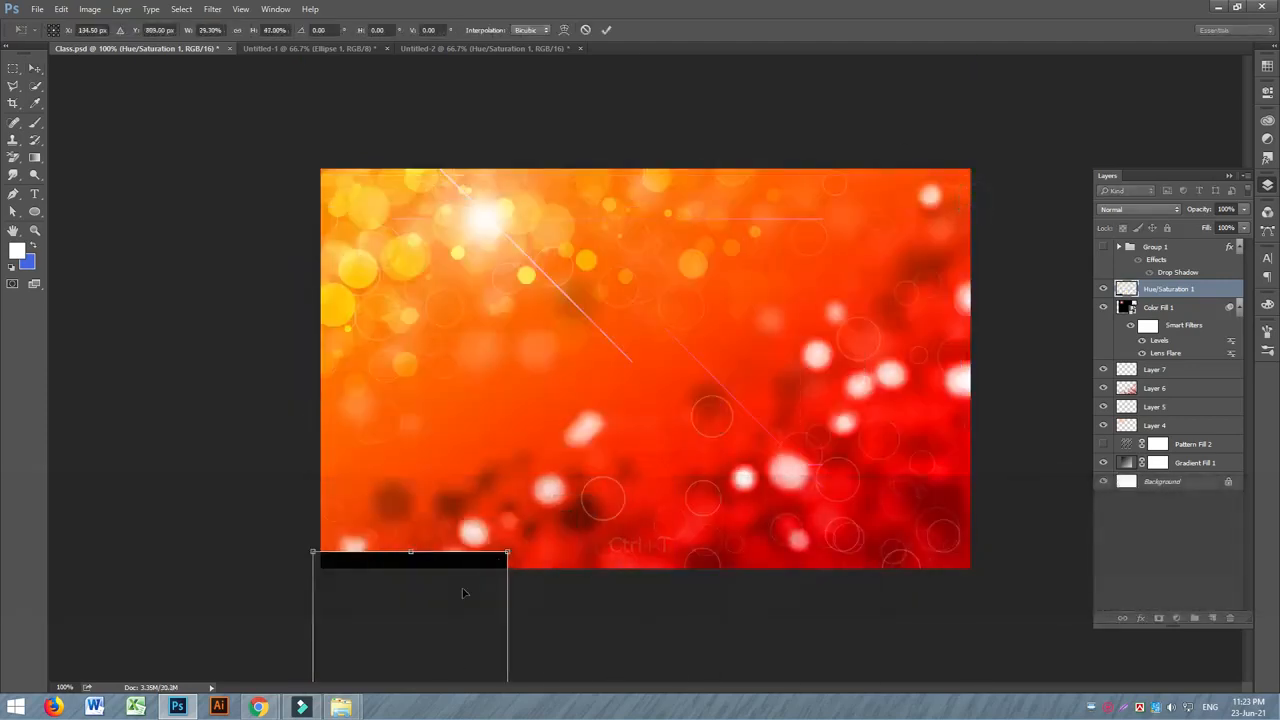
{"action": "left_click_drag", "start_coordinate": [452, 608], "coordinate": [600, 245]}
{"action": "left_click", "coordinate": [239, 30]}
{"action": "left_click_drag", "start_coordinate": [600, 388], "coordinate": [683, 344]}
{"action": "key", "text": "Return"}
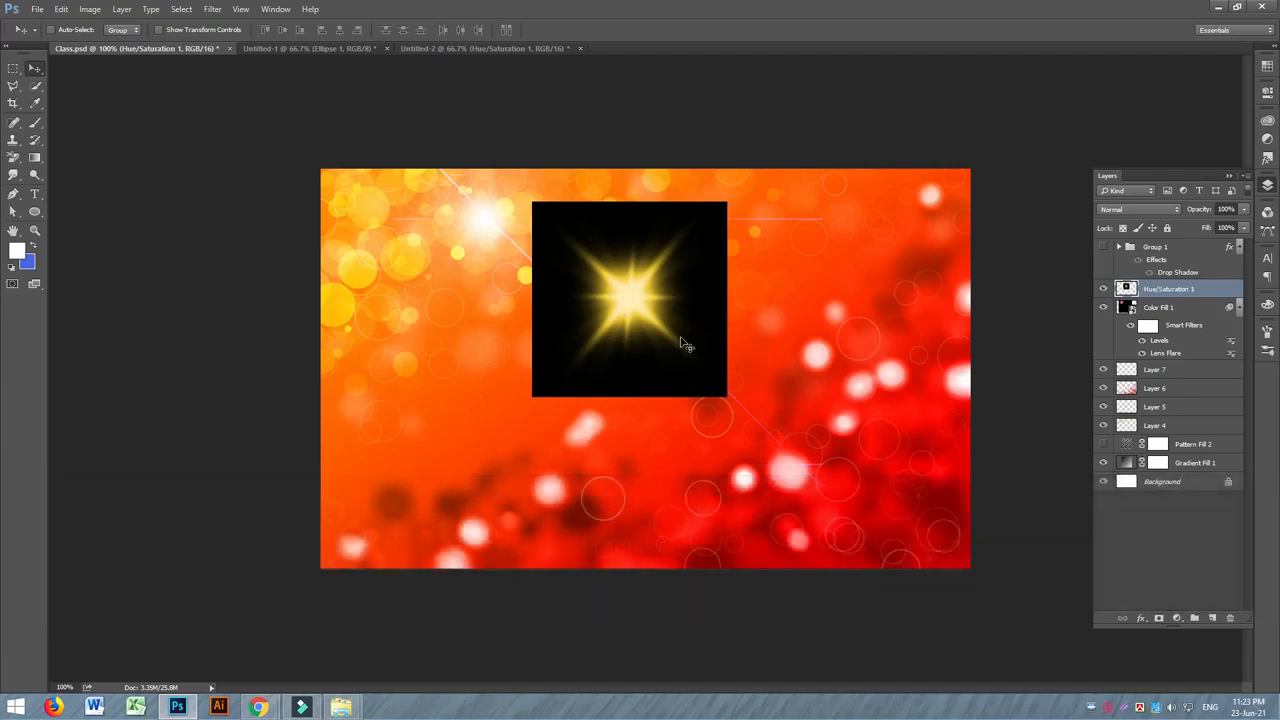
Set the star layer's blend mode to Screen, move it beside the lens flare, and place a duplicate near the canvas's upper-left corner.
{"action": "left_click", "coordinate": [1138, 209]}
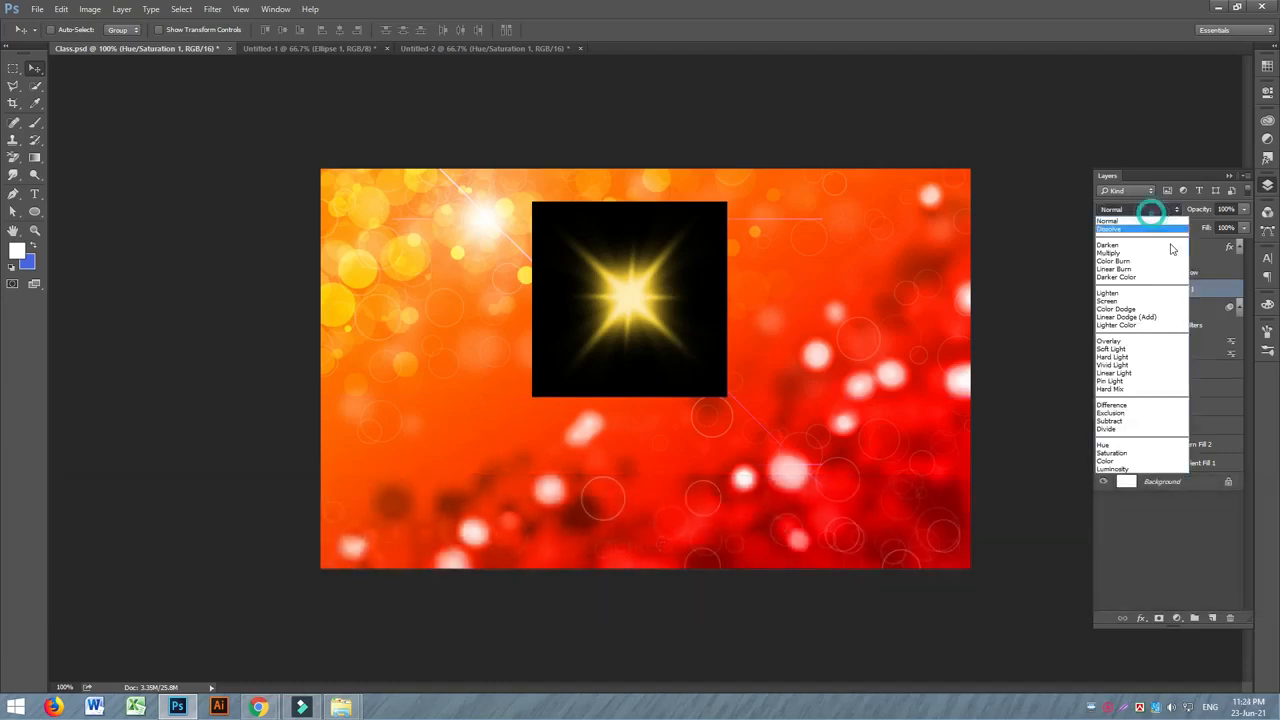
{"action": "left_click", "coordinate": [1115, 318]}
{"action": "left_click_drag", "start_coordinate": [638, 282], "coordinate": [381, 284]}
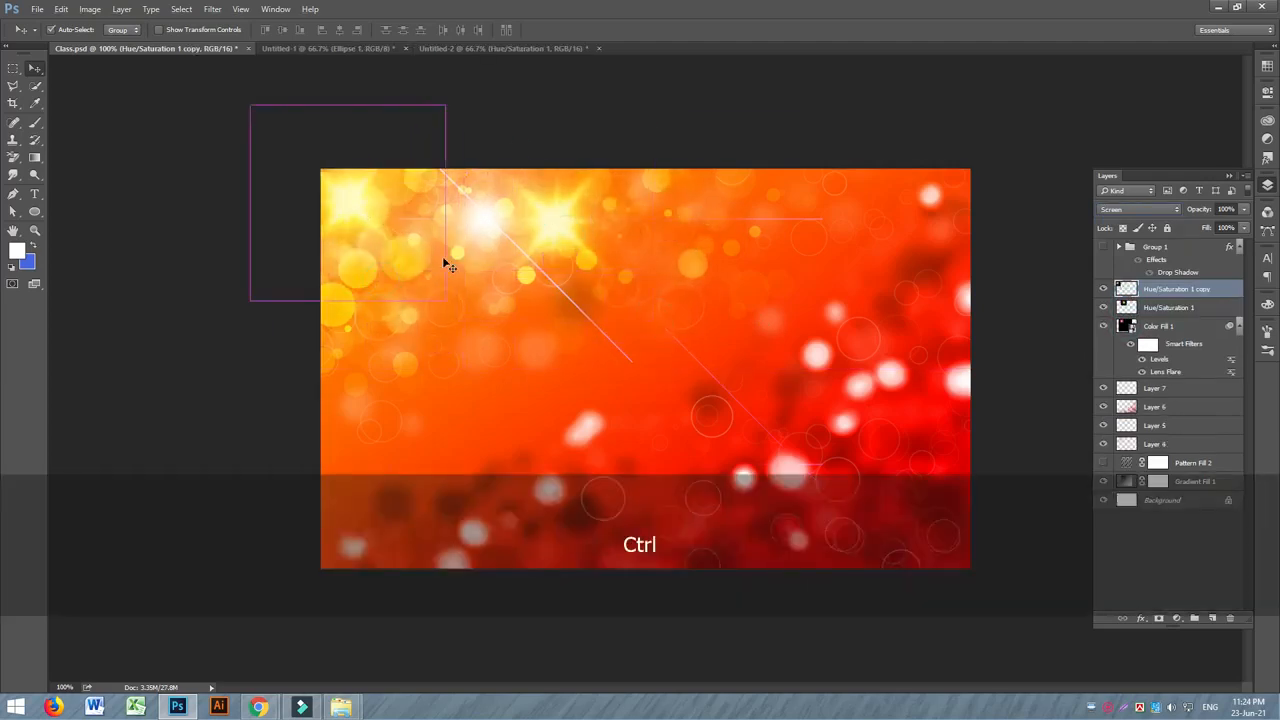
Enlarge the duplicated star to about three times its size and center its glow in the canvas's upper-left corner.
{"action": "key", "text": "ctrl+t"}
{"action": "left_click_drag", "start_coordinate": [443, 298], "coordinate": [978, 664]}
{"action": "left_click_drag", "start_coordinate": [634, 420], "coordinate": [435, 202]}
{"action": "key", "text": "Return"}
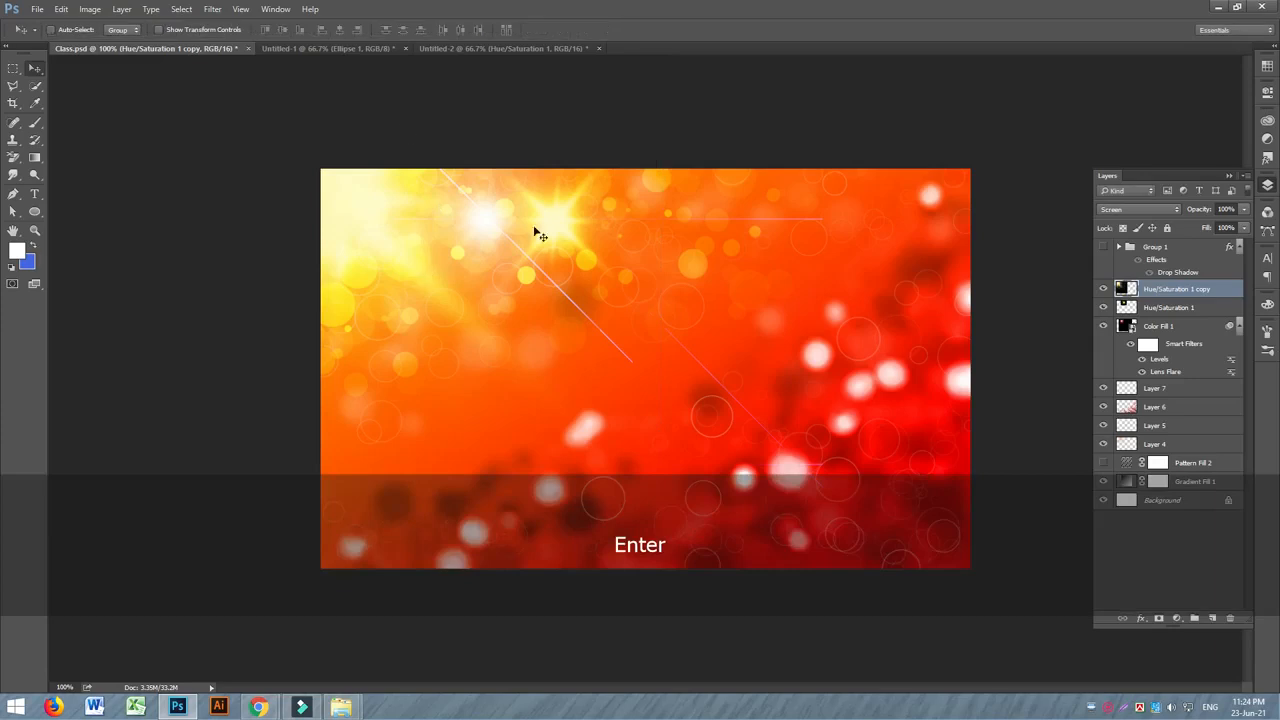
Check which bokeh circles Layer 4 and Layer 5 contain by switching their visibility off and on.
{"action": "left_click", "coordinate": [1179, 391]}
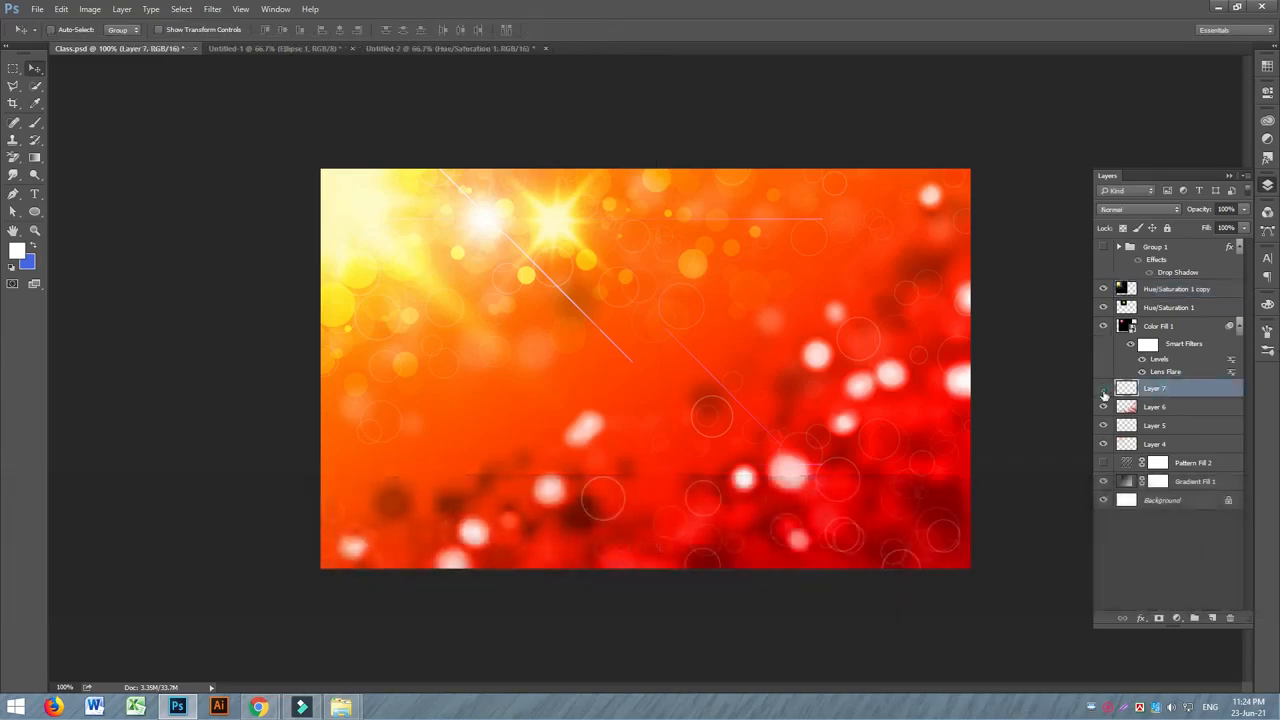
{"action": "left_click", "coordinate": [1104, 443]}
{"action": "left_click", "coordinate": [1104, 443]}
{"action": "left_click", "coordinate": [1104, 443]}
{"action": "left_click", "coordinate": [1103, 425]}
{"action": "left_click", "coordinate": [1103, 425]}
{"action": "left_click", "coordinate": [1103, 425]}
{"action": "left_click", "coordinate": [1103, 425]}
{"action": "left_click", "coordinate": [1103, 425]}
Enlarge the bokeh circles on Layer 4 and Layer 5 together so they spread further across the canvas.
{"action": "left_click", "coordinate": [1175, 425]}
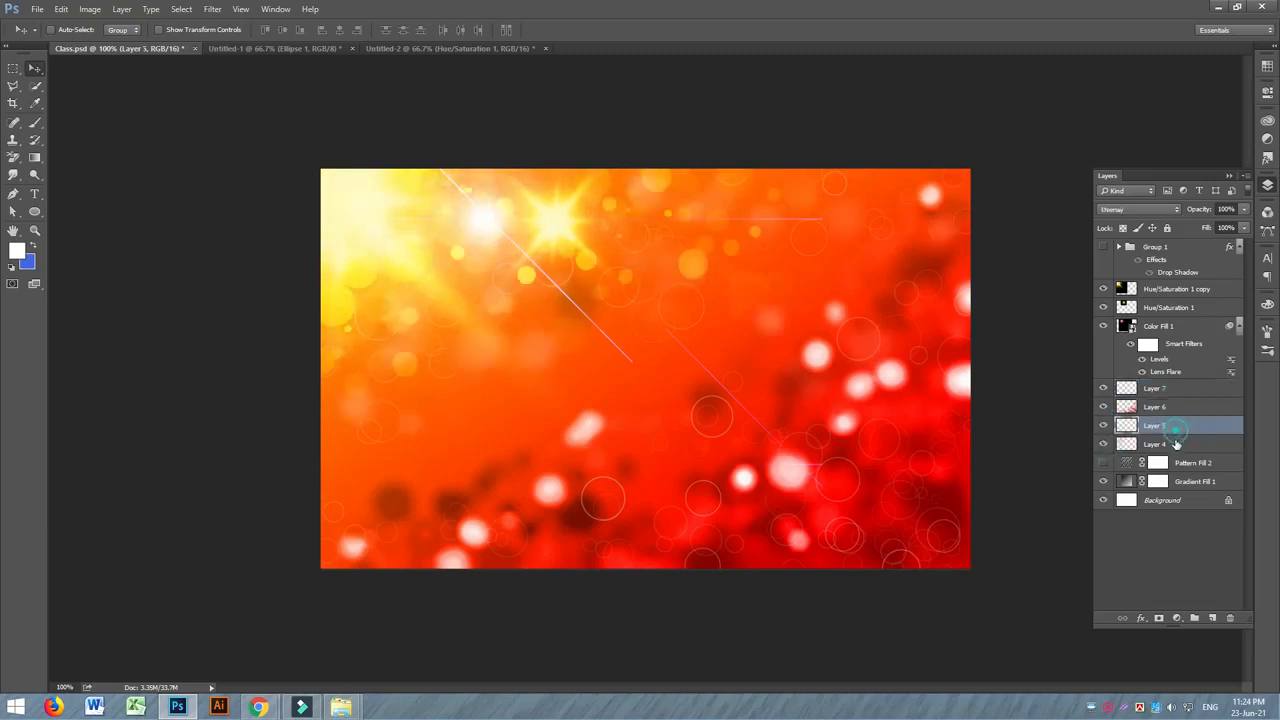
{"action": "left_click", "coordinate": [1175, 443], "text": "shift"}
{"action": "key", "text": "ctrl+t"}
{"action": "mouse_move", "coordinate": [480, 249]}
{"action": "left_mouse_down"}
{"action": "mouse_move", "coordinate": [531, 286]}
{"action": "mouse_move", "coordinate": [473, 258]}
{"action": "mouse_move", "coordinate": [480, 241]}
{"action": "left_mouse_up"}
{"action": "left_click_drag", "start_coordinate": [969, 512], "coordinate": [1242, 659]}
{"action": "key", "text": "Return"}
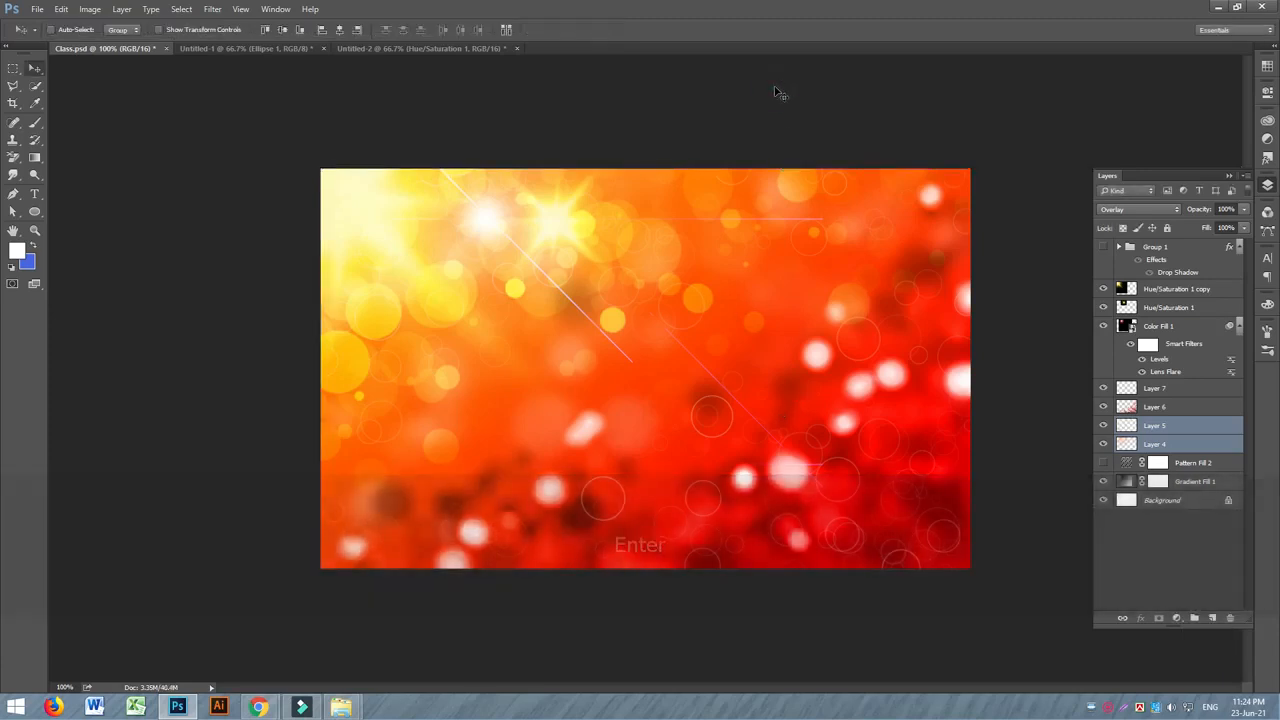
{"action": "key", "text": "ctrl+equal"}
{"action": "key", "text": "ctrl+minus"}
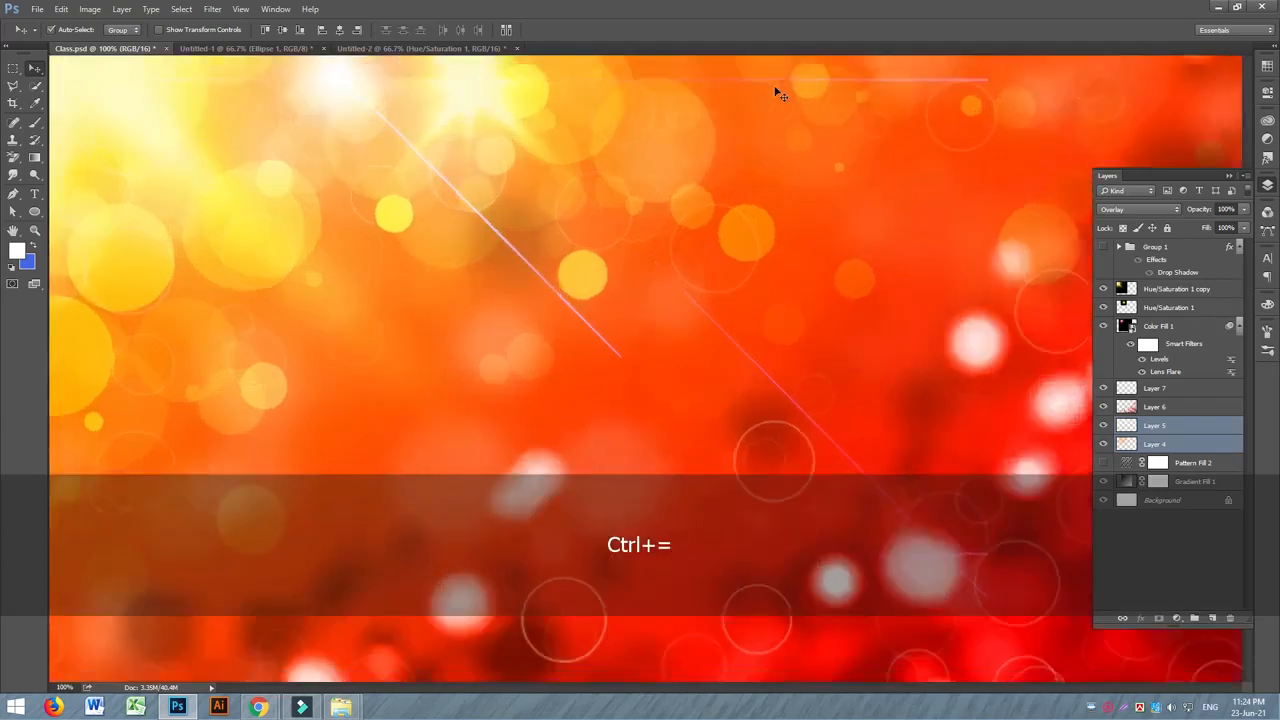
{"action": "key", "text": "ctrl+minus"}
{"action": "key", "text": "ctrl+equal"}
{"action": "key", "text": "ctrl+equal"}
{"action": "key", "text": "ctrl+minus"}
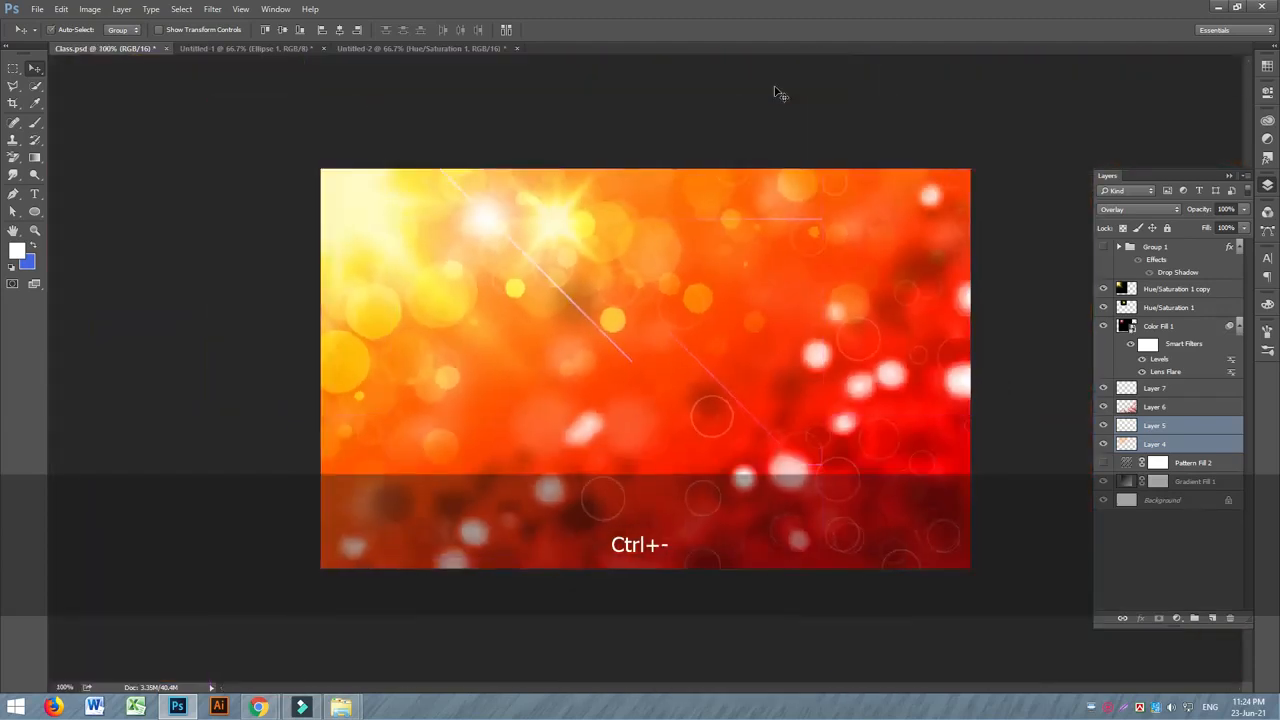
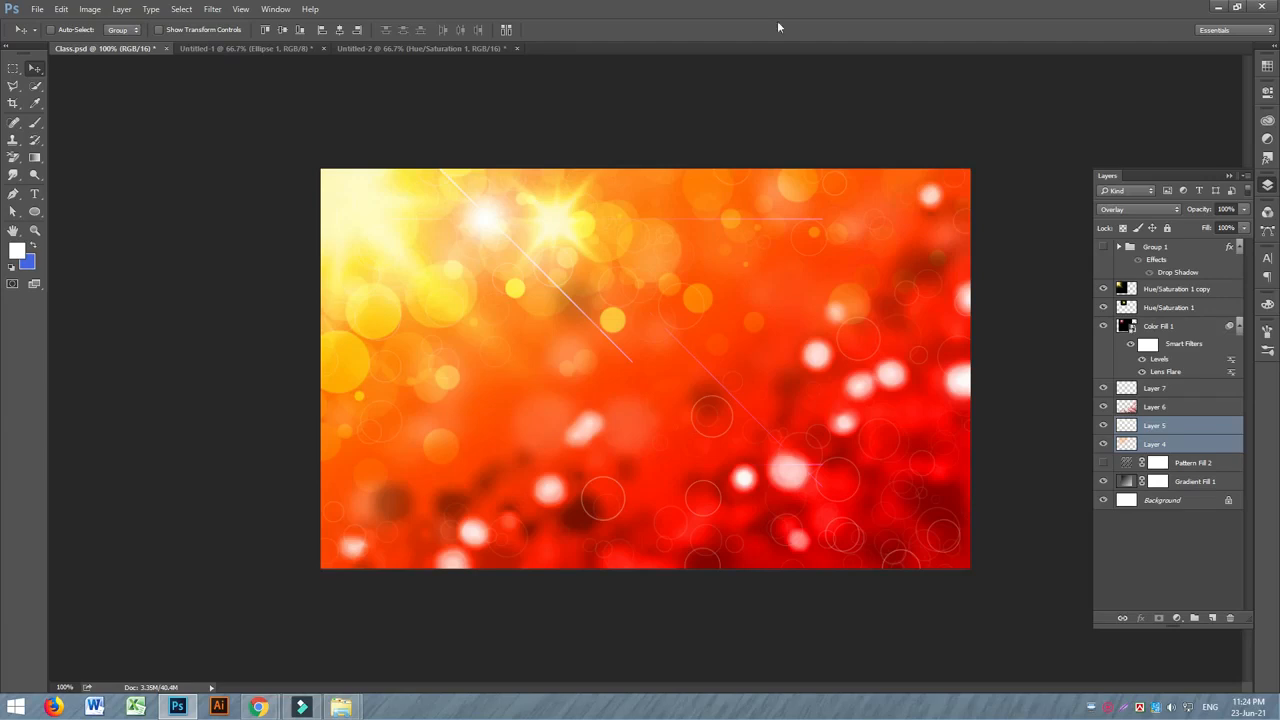
Show the lettering group (Group 1) and shift it slightly up and to the left, leaving the bokeh layers in place.
{"action": "left_click", "coordinate": [1103, 248]}
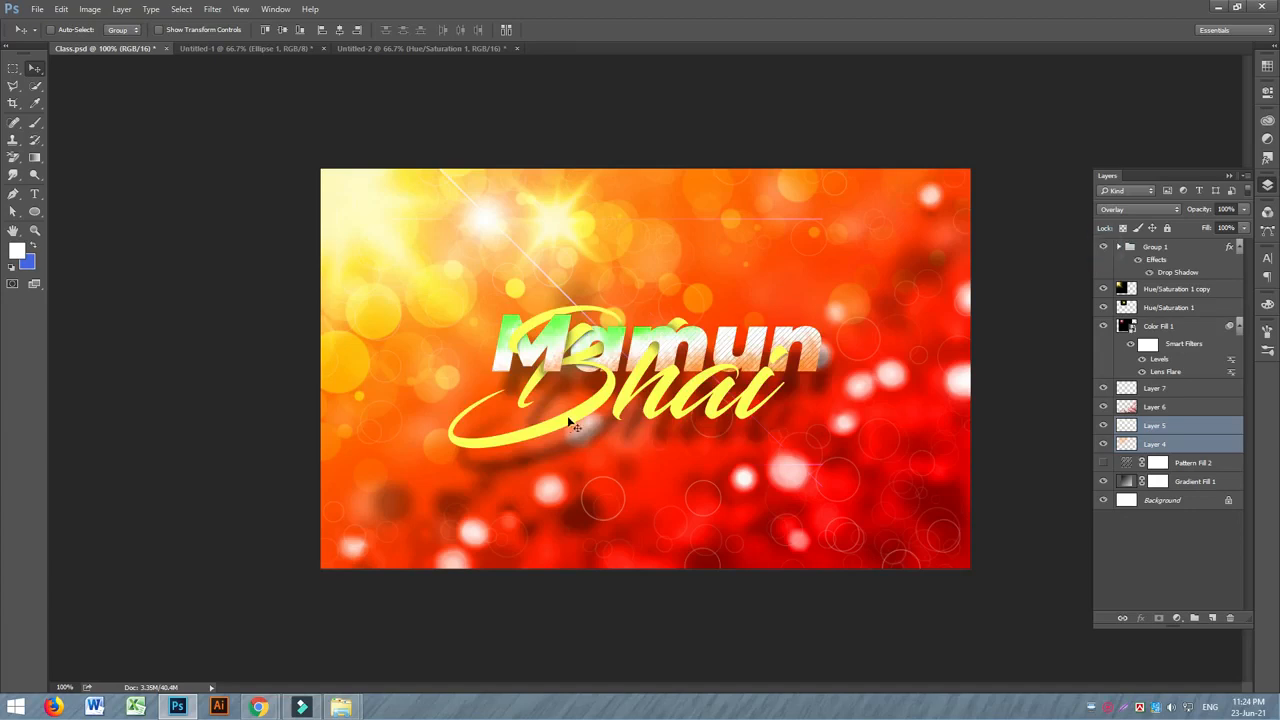
{"action": "left_click_drag", "start_coordinate": [640, 298], "coordinate": [654, 345]}
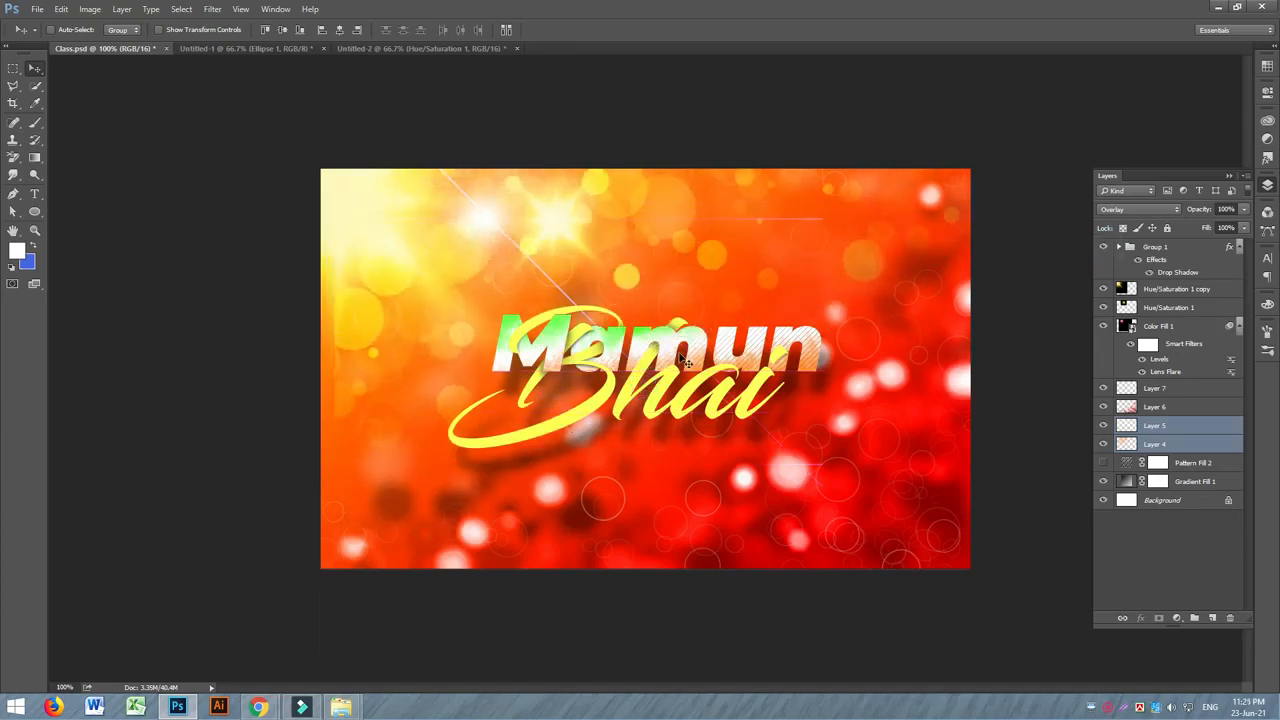
{"action": "key", "text": "ctrl+z"}
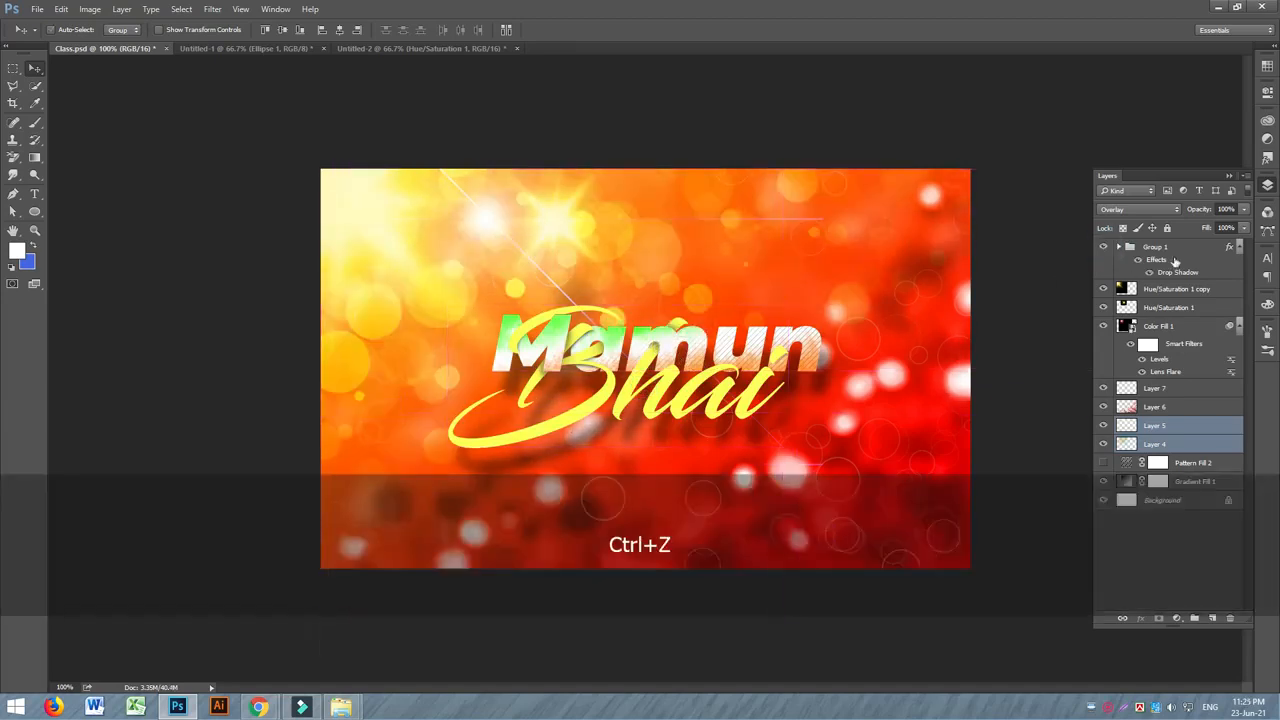
{"action": "left_click", "coordinate": [1176, 250]}
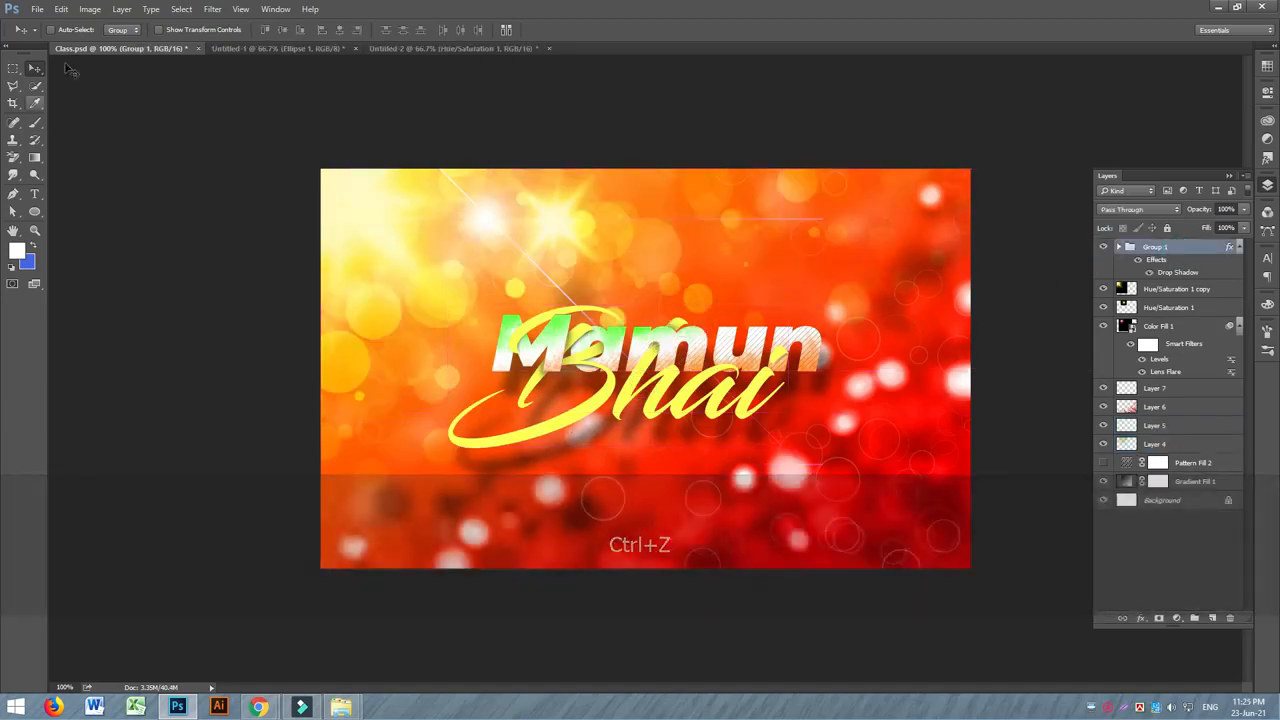
{"action": "mouse_move", "coordinate": [605, 316]}
{"action": "left_mouse_down"}
{"action": "mouse_move", "coordinate": [610, 300]}
{"action": "mouse_move", "coordinate": [598, 303]}
{"action": "left_mouse_up"}
{"action": "key", "text": "ctrl+equal"}
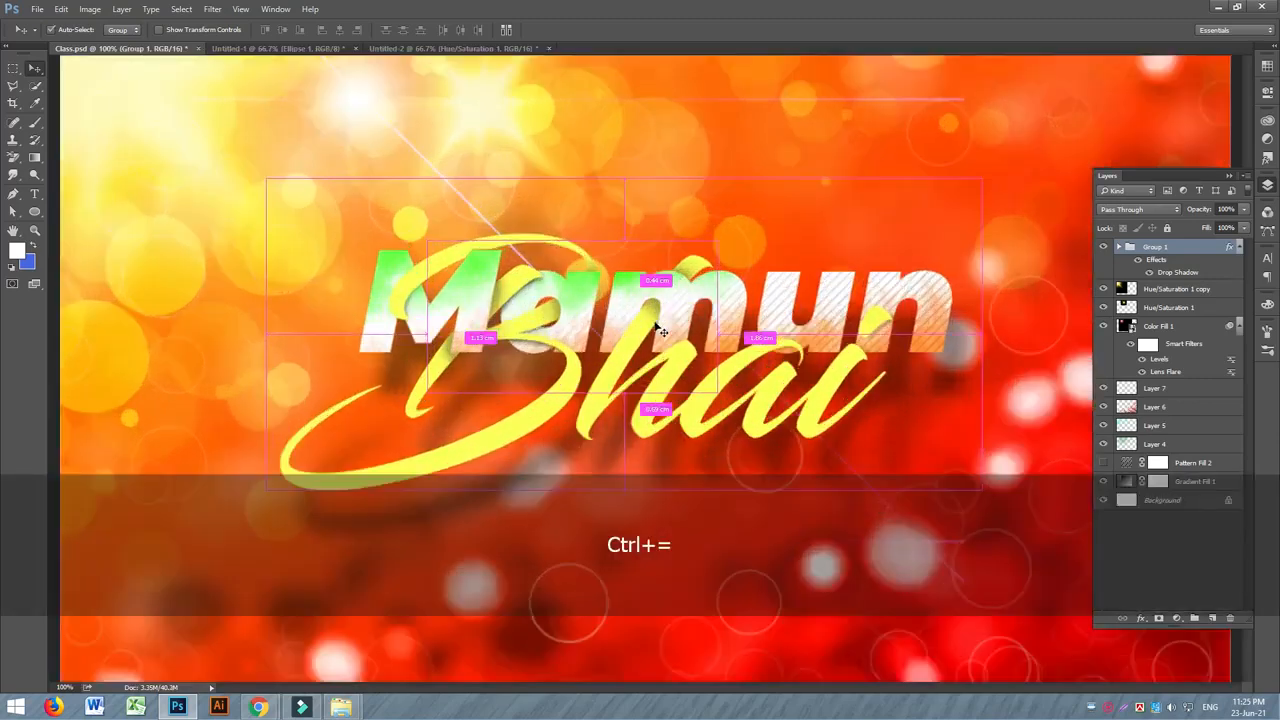
Inspect the clipped layers inside Group 1 and delete Layer 3, the green and orange tint on the lettering.
{"action": "left_click", "coordinate": [1119, 247]}
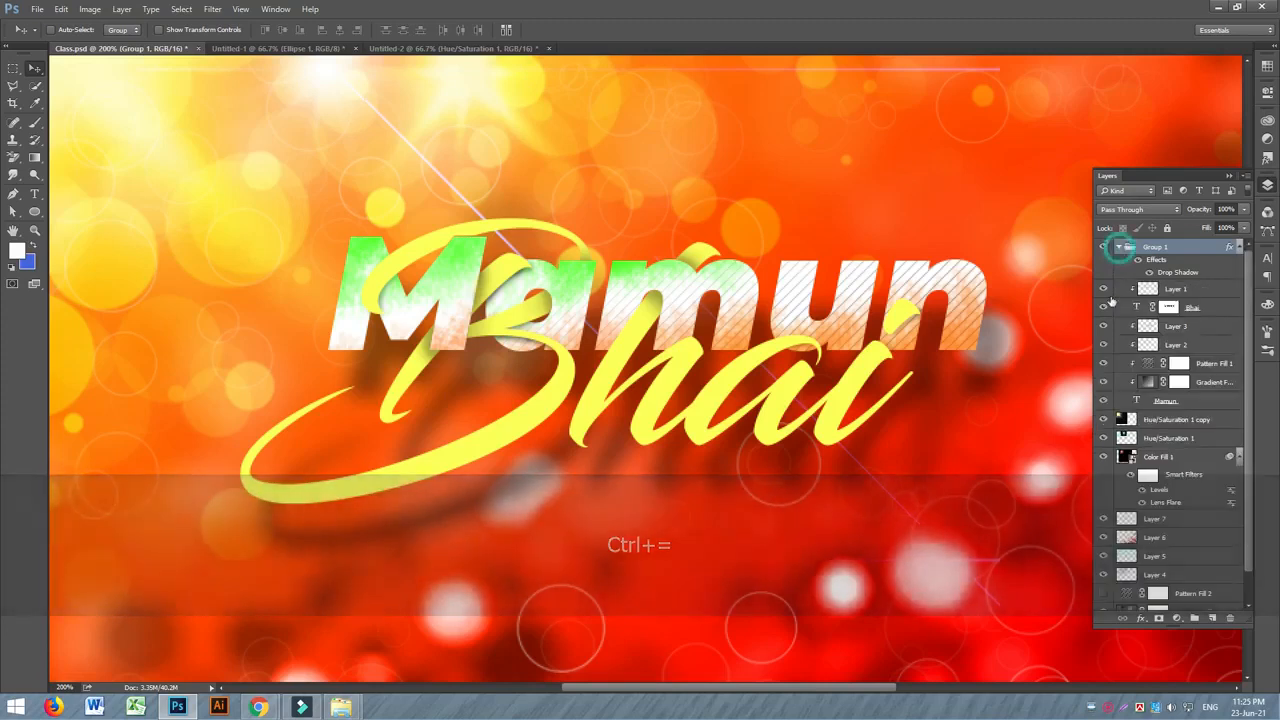
{"action": "left_click", "coordinate": [1105, 289]}
{"action": "left_click", "coordinate": [1105, 289]}
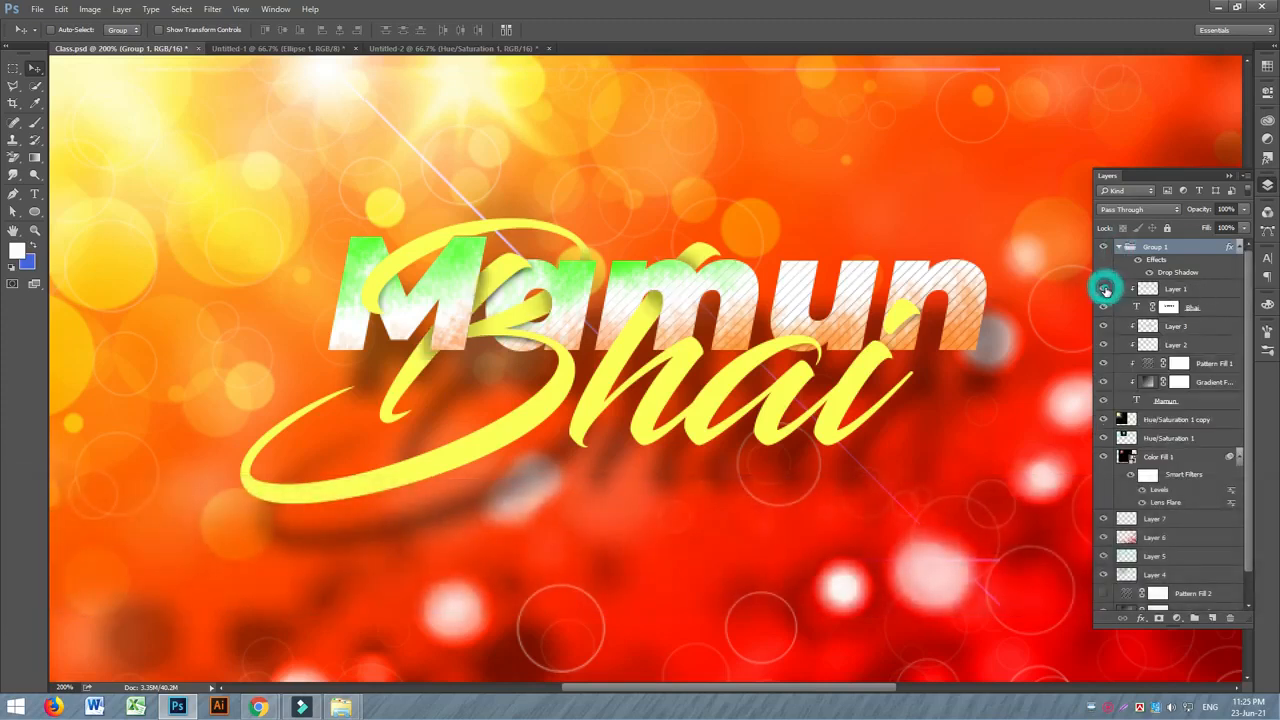
{"action": "left_click", "coordinate": [1104, 326]}
{"action": "left_click", "coordinate": [1104, 326]}
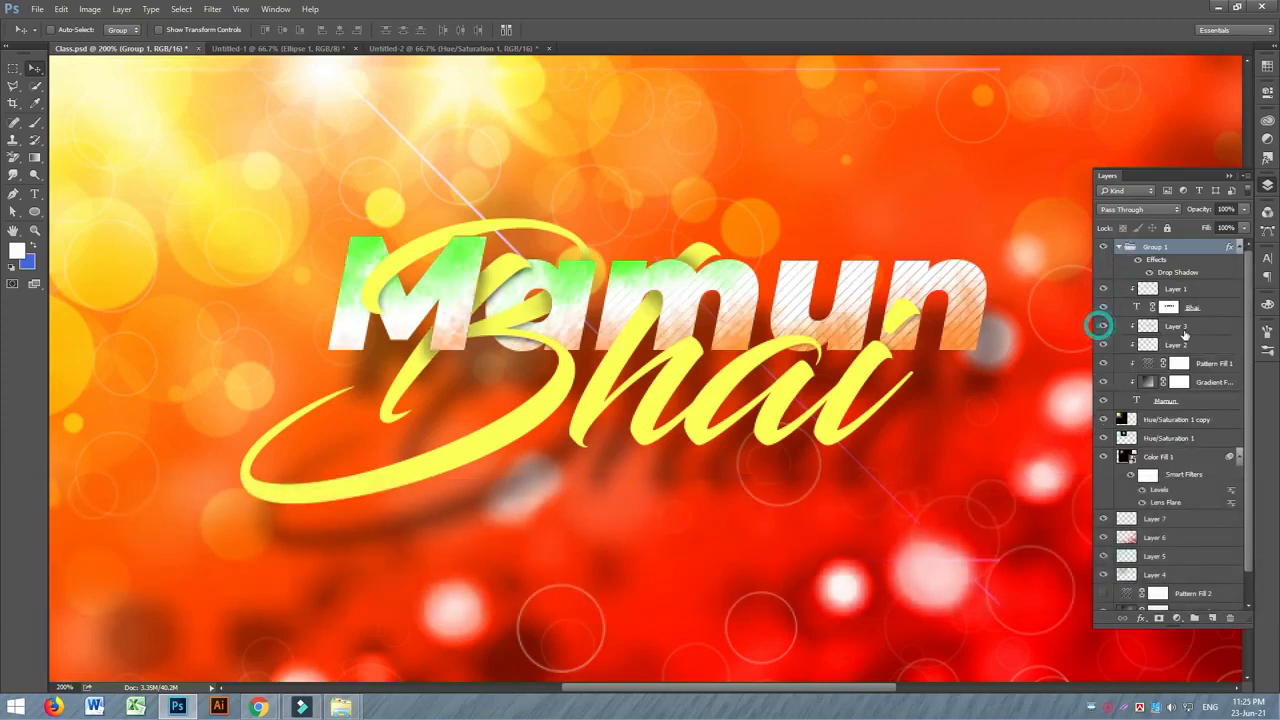
{"action": "left_click", "coordinate": [1176, 327]}
{"action": "key", "text": "Delete"}
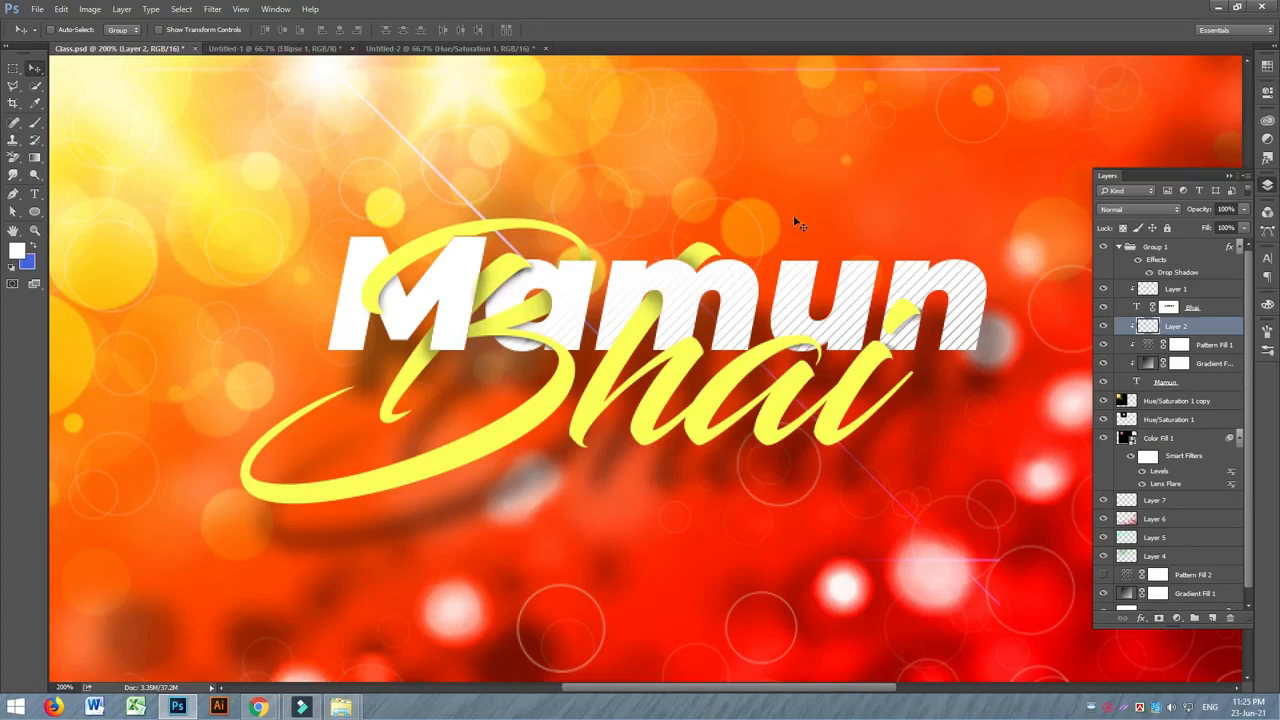
{"action": "scroll", "coordinate": [1204, 455], "scroll_direction": "down", "scroll_amount": 1}
{"action": "scroll", "coordinate": [1204, 455], "scroll_direction": "up", "scroll_amount": 1}
{"action": "left_click", "coordinate": [1180, 400]}
{"action": "scroll", "coordinate": [1199, 575], "scroll_direction": "down", "scroll_amount": 1}
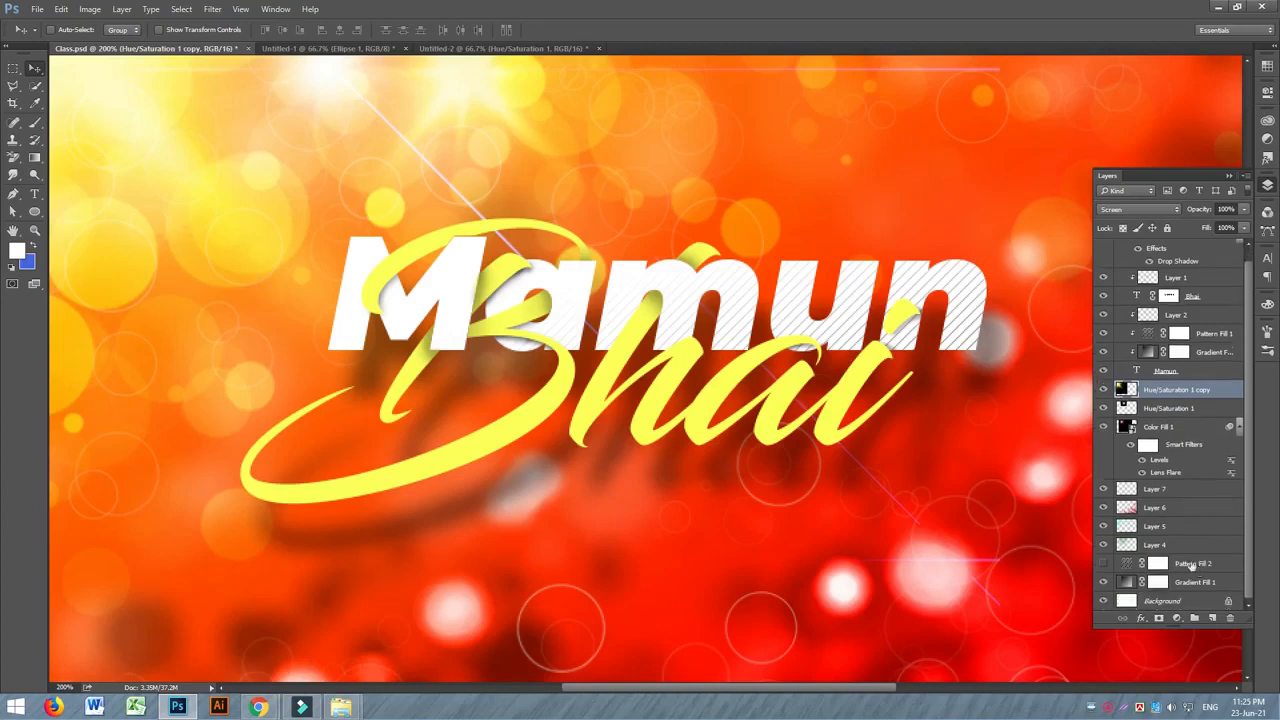
{"action": "left_click", "coordinate": [1192, 582], "text": "shift"}
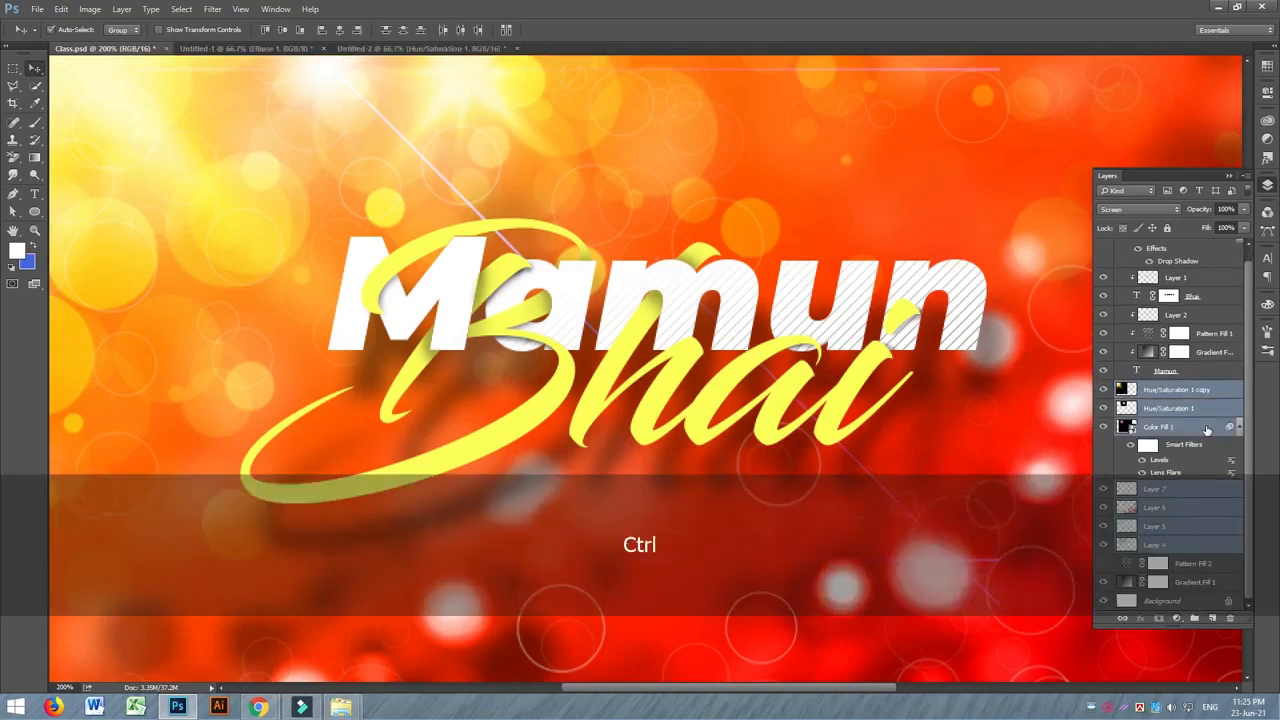
{"action": "key", "text": "ctrl+g"}
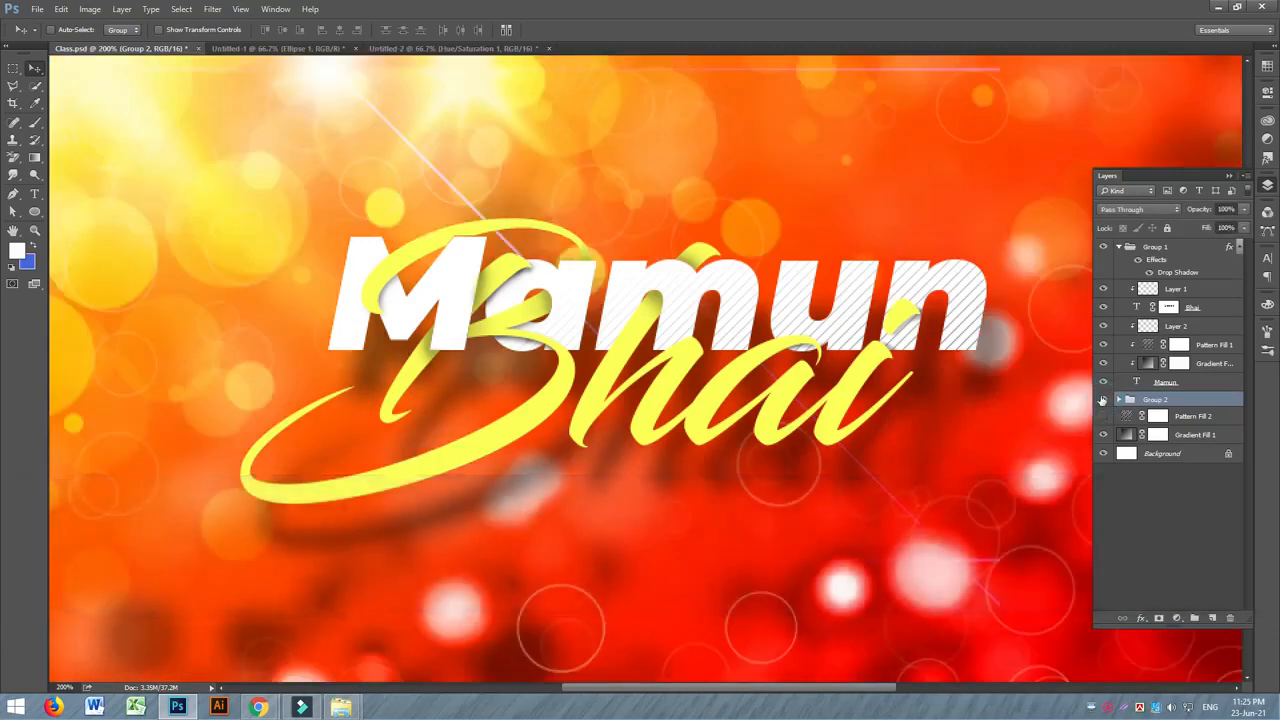
{"action": "left_click", "coordinate": [1103, 399]}
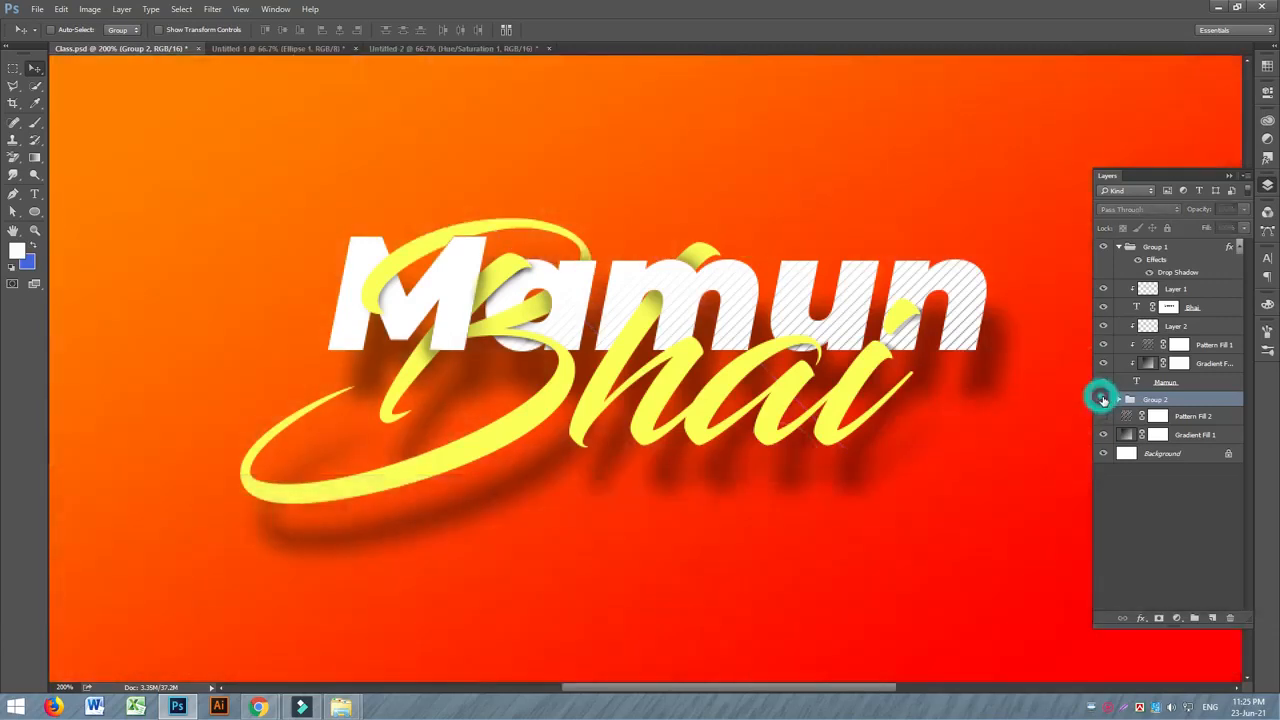
{"action": "left_click", "coordinate": [1103, 399]}
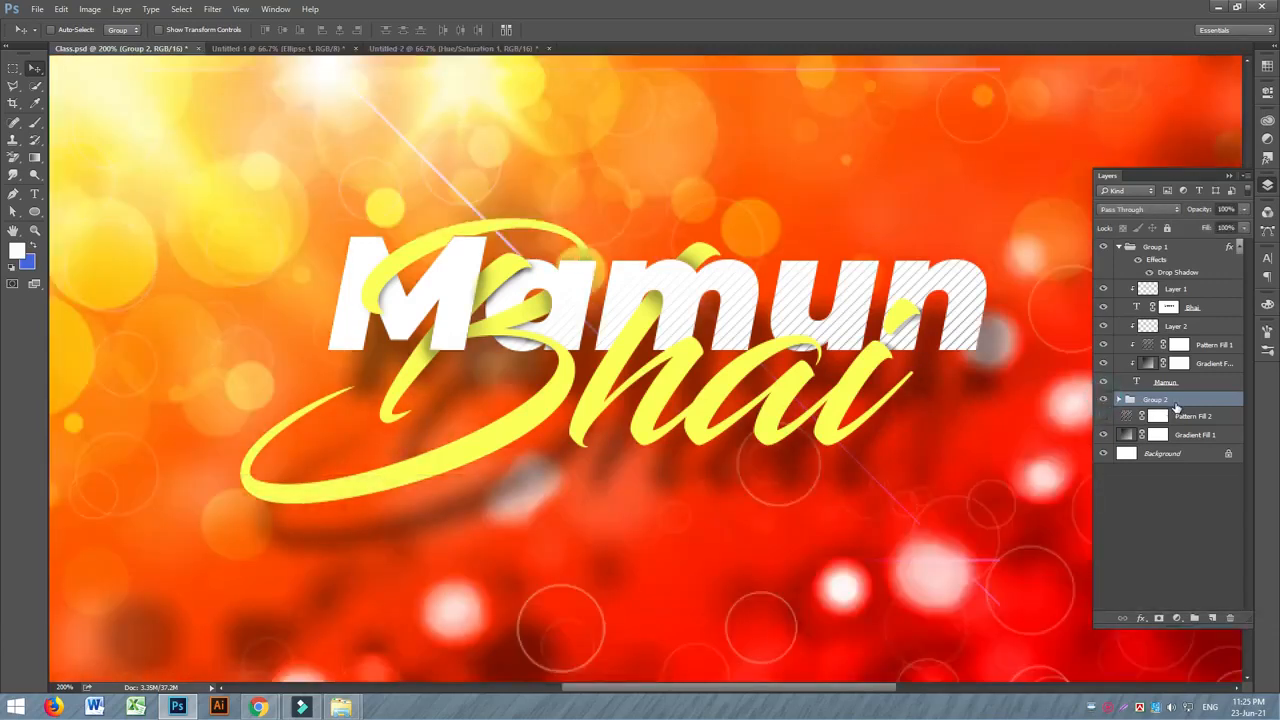
{"action": "key", "text": "ctrl+j"}
{"action": "left_click", "coordinate": [1103, 400]}
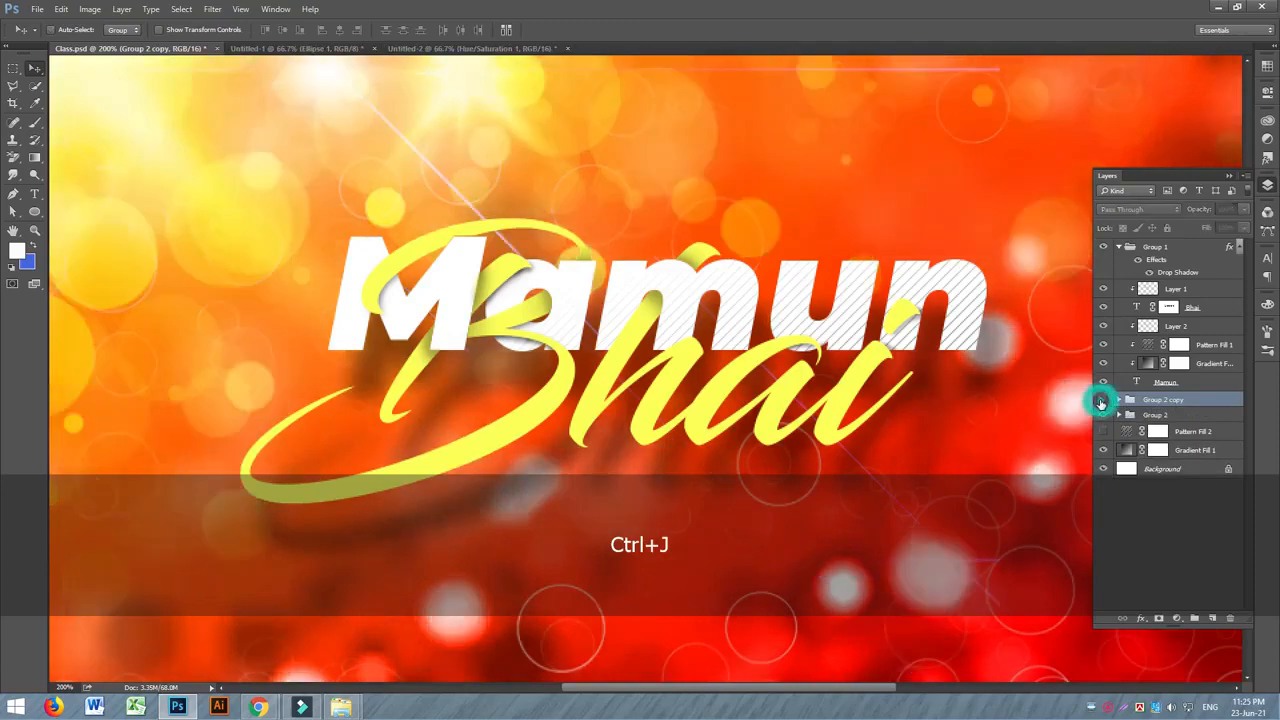
{"action": "left_click", "coordinate": [1103, 400]}
{"action": "left_click", "coordinate": [1103, 400]}
{"action": "left_click", "coordinate": [1102, 400]}
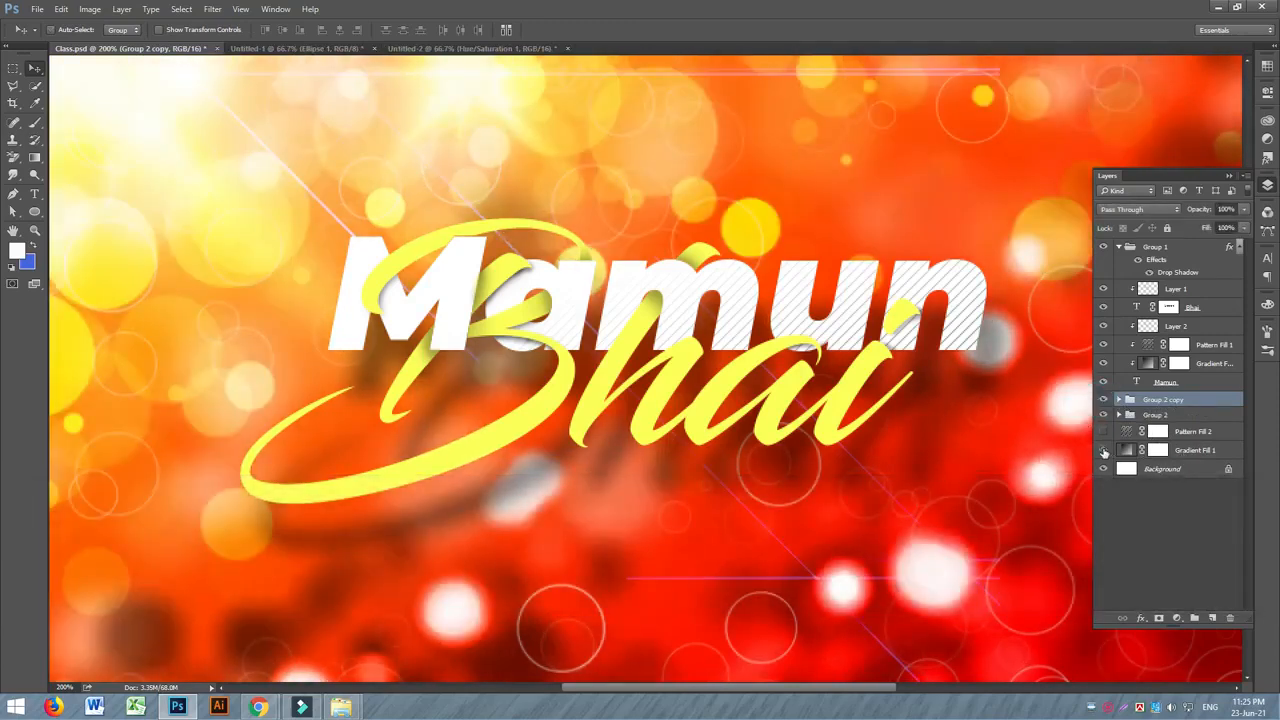
{"action": "left_click", "coordinate": [1103, 451]}
{"action": "left_click", "coordinate": [1103, 451]}
{"action": "left_click", "coordinate": [1193, 450]}
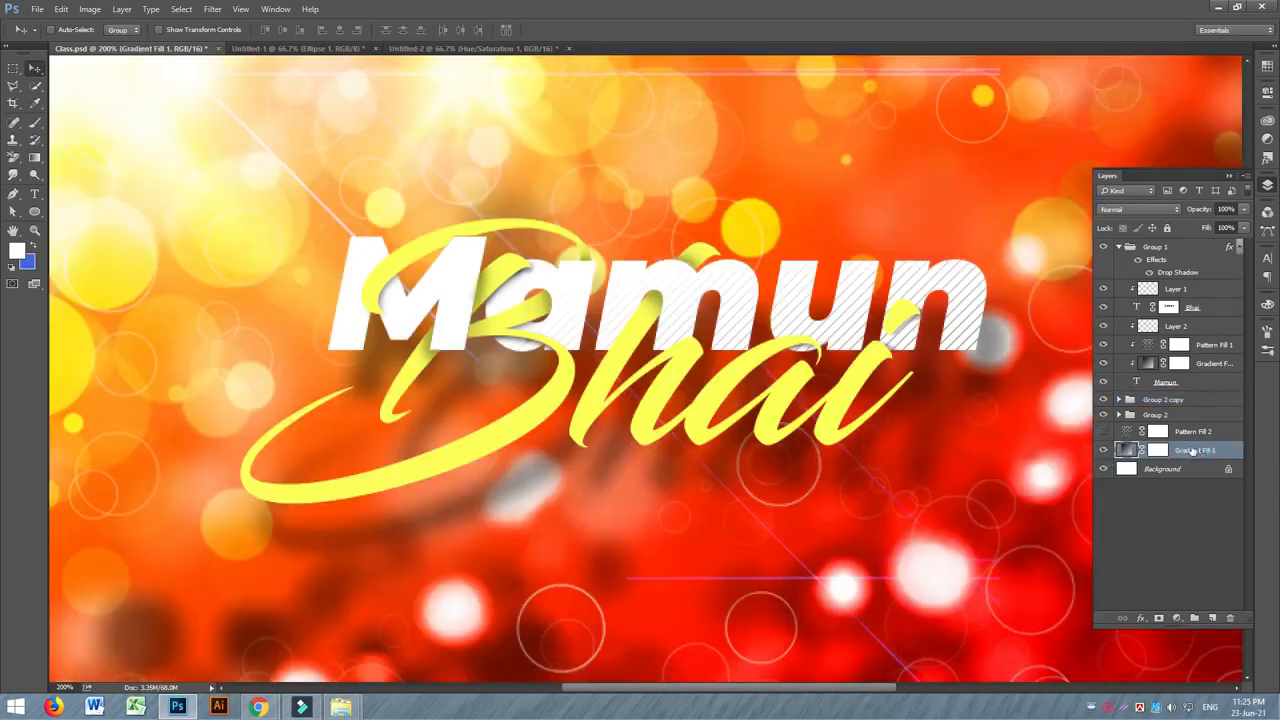
{"action": "key", "text": "ctrl+z"}
{"action": "key", "text": "ctrl+z"}
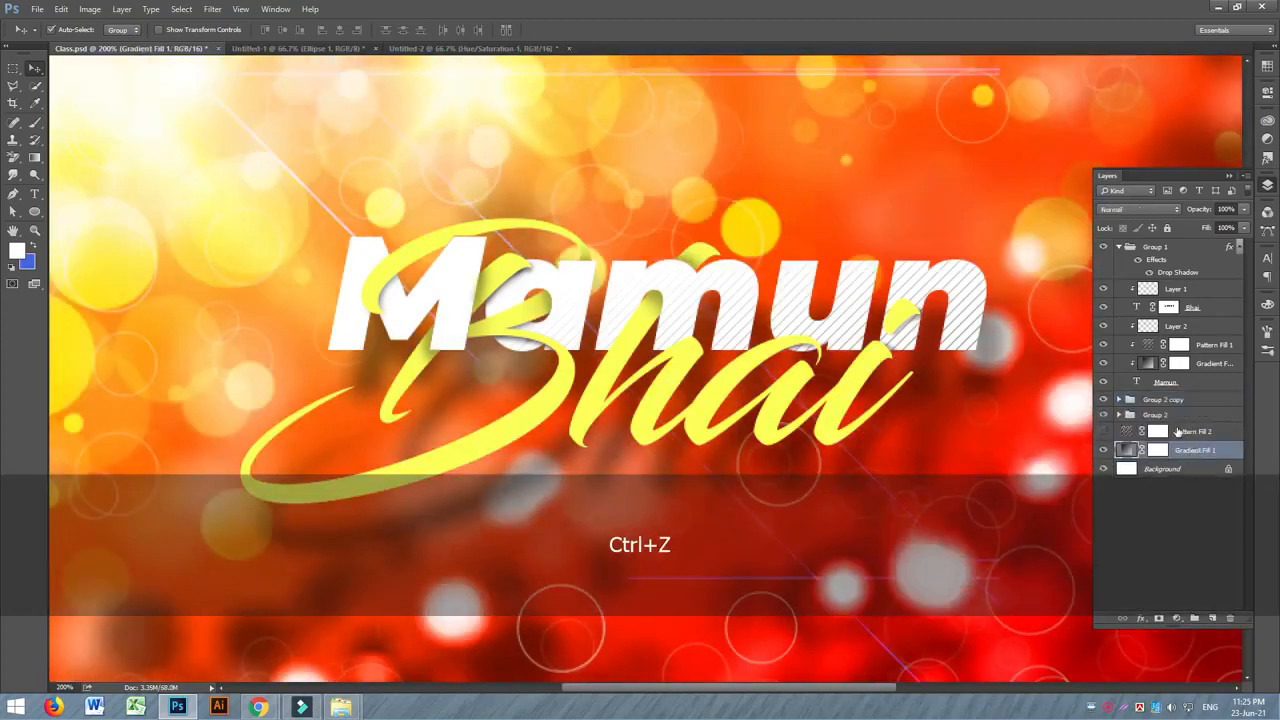
{"action": "key", "text": "ctrl+z"}
{"action": "key", "text": "ctrl+alt+z"}
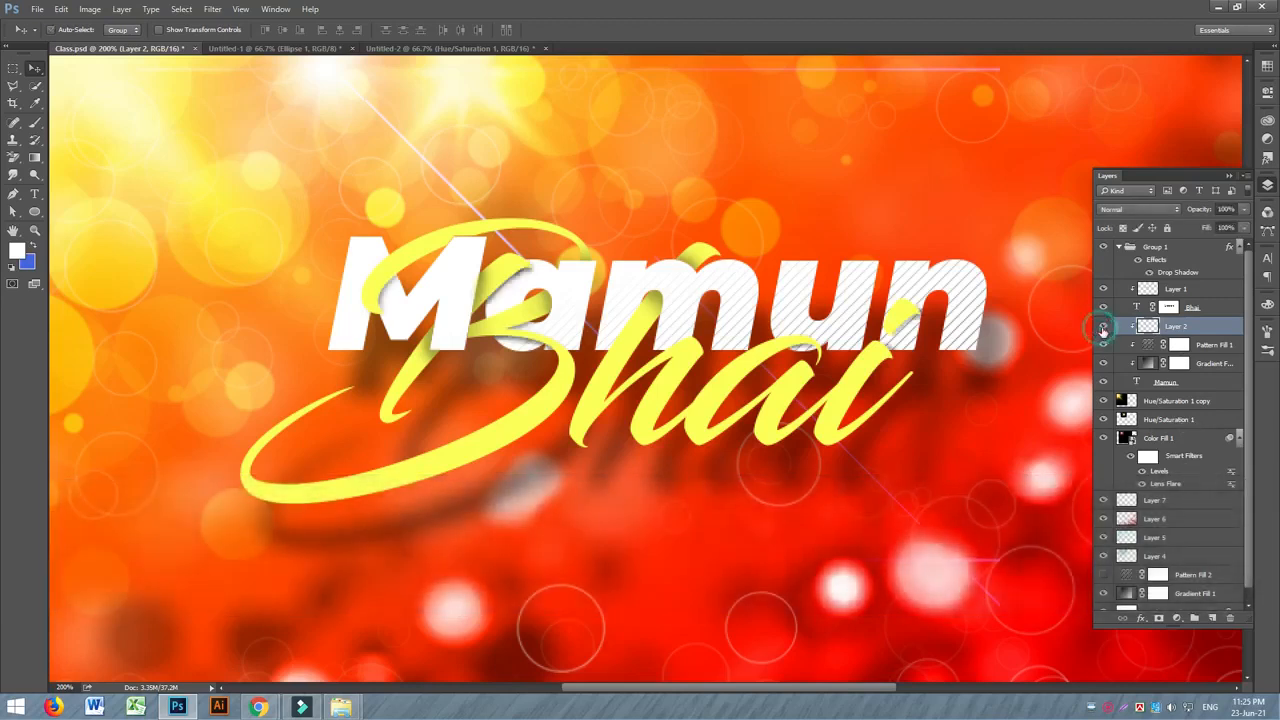
Group all background layers from Hue/Saturation 1 copy down to Gradient Fill 1, and check the group by toggling its visibility.
{"action": "left_click", "coordinate": [1172, 401]}
{"action": "scroll", "coordinate": [1200, 495], "scroll_direction": "down", "scroll_amount": 1}
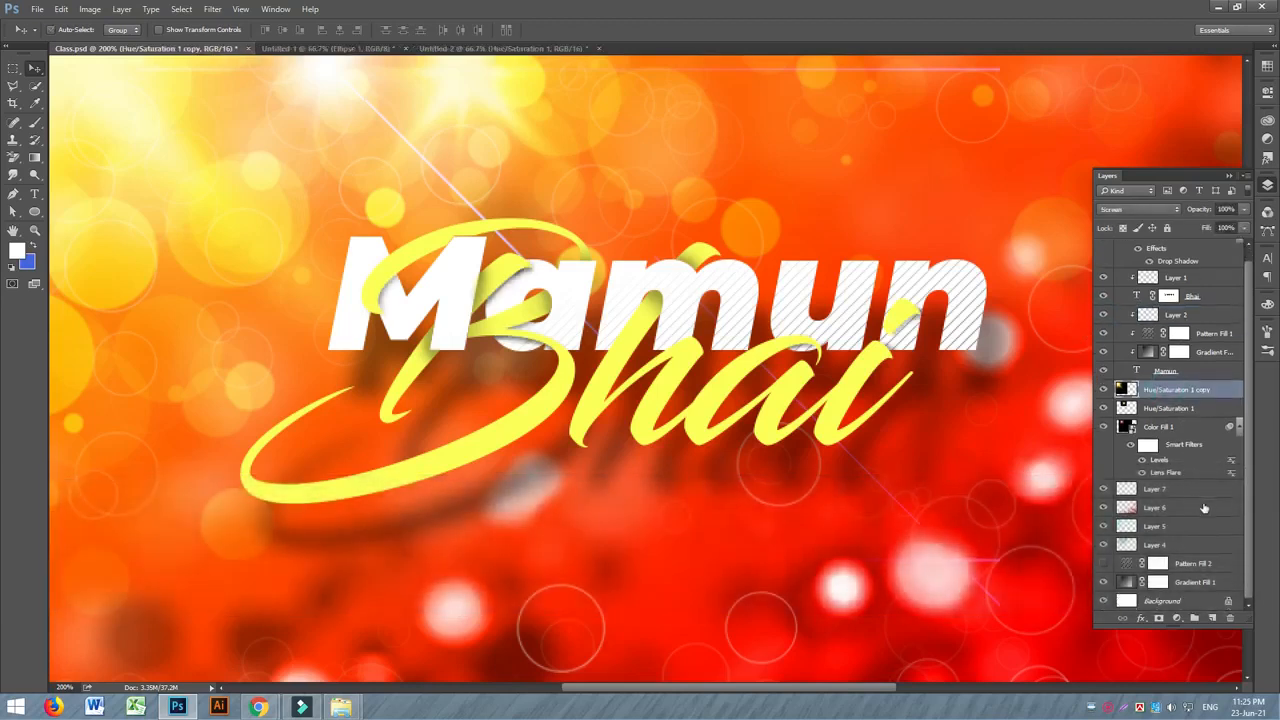
{"action": "left_click", "coordinate": [1196, 585], "text": "shift"}
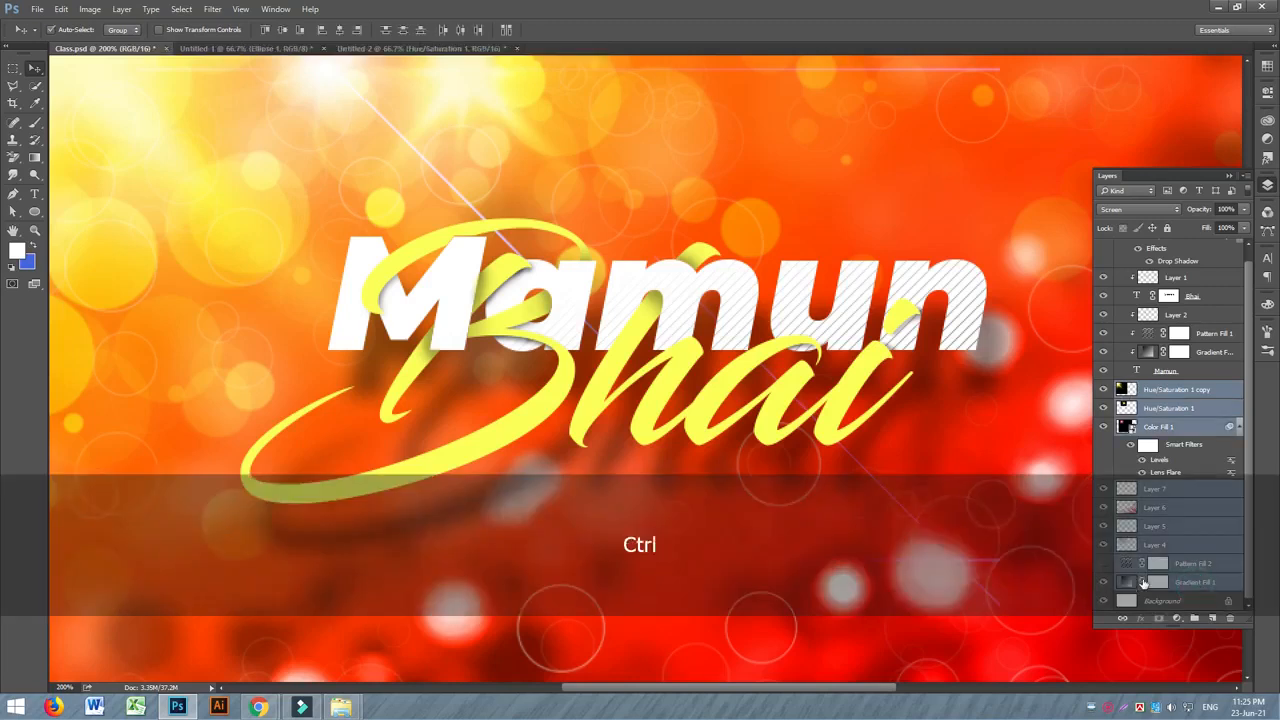
{"action": "key", "text": "ctrl+g"}
{"action": "left_click", "coordinate": [1104, 400]}
{"action": "left_click", "coordinate": [1104, 400]}
Duplicate the background group and convert the copy to a smart object.
{"action": "key", "text": "ctrl+j"}
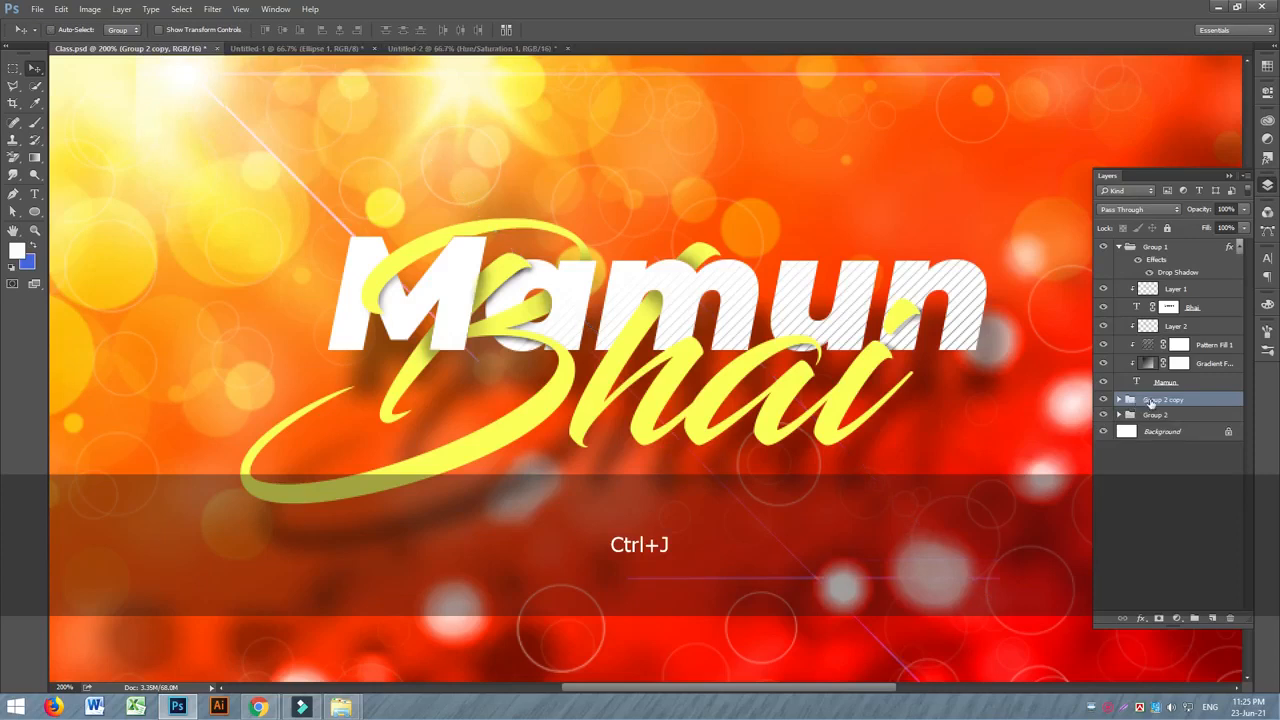
{"action": "right_click", "coordinate": [1153, 402]}
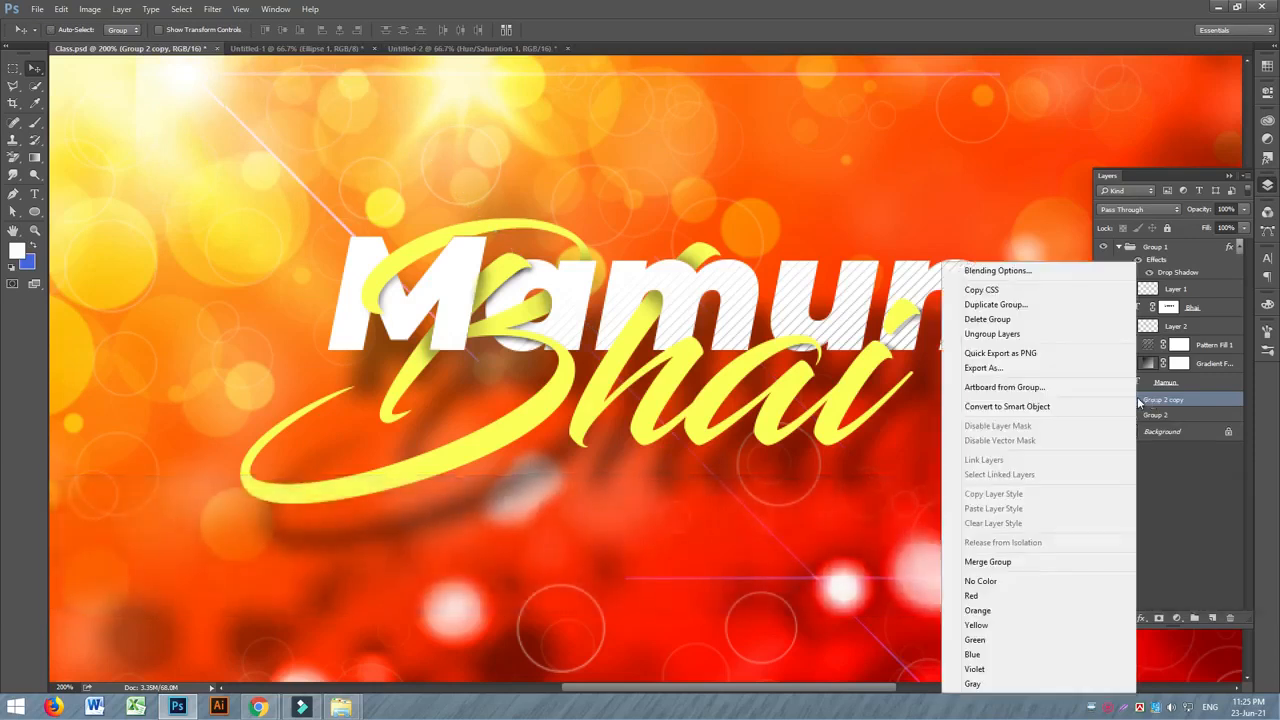
{"action": "left_click", "coordinate": [1054, 407]}
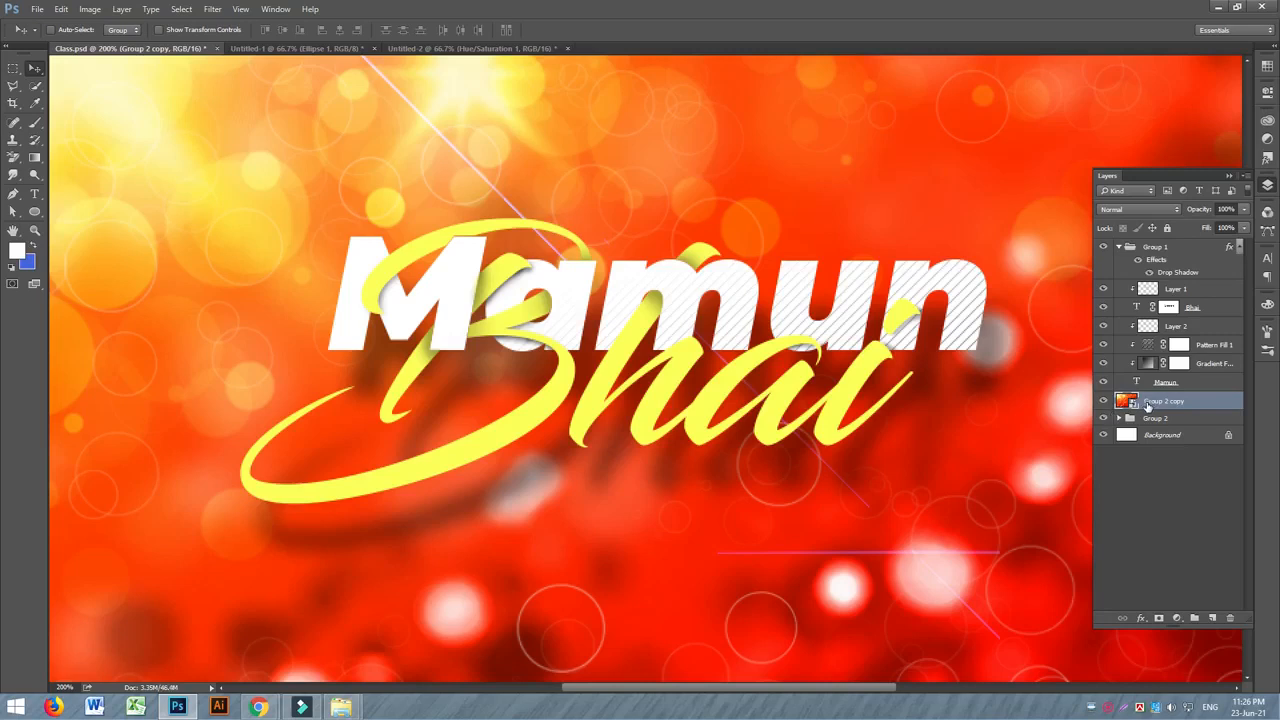
{"action": "key", "text": "shift+Down"}
{"action": "key", "text": "shift+Down"}
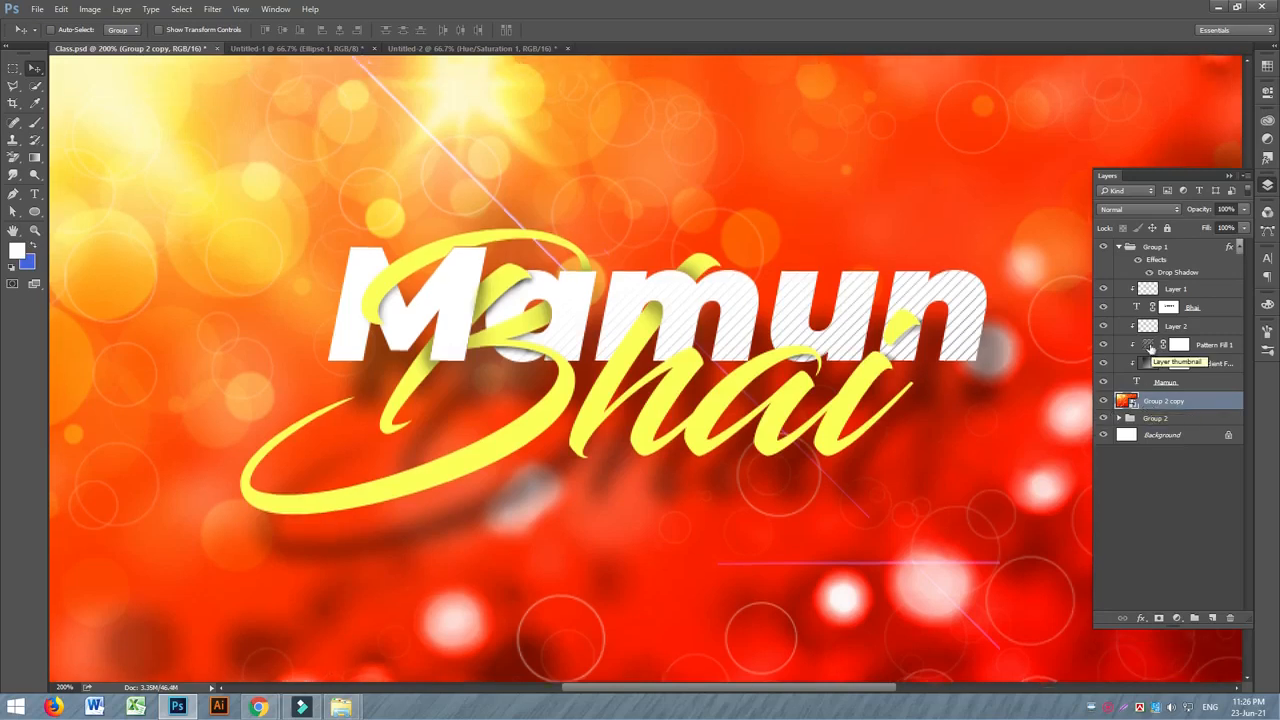
{"action": "left_click", "coordinate": [1104, 382]}
{"action": "left_click", "coordinate": [1104, 382]}
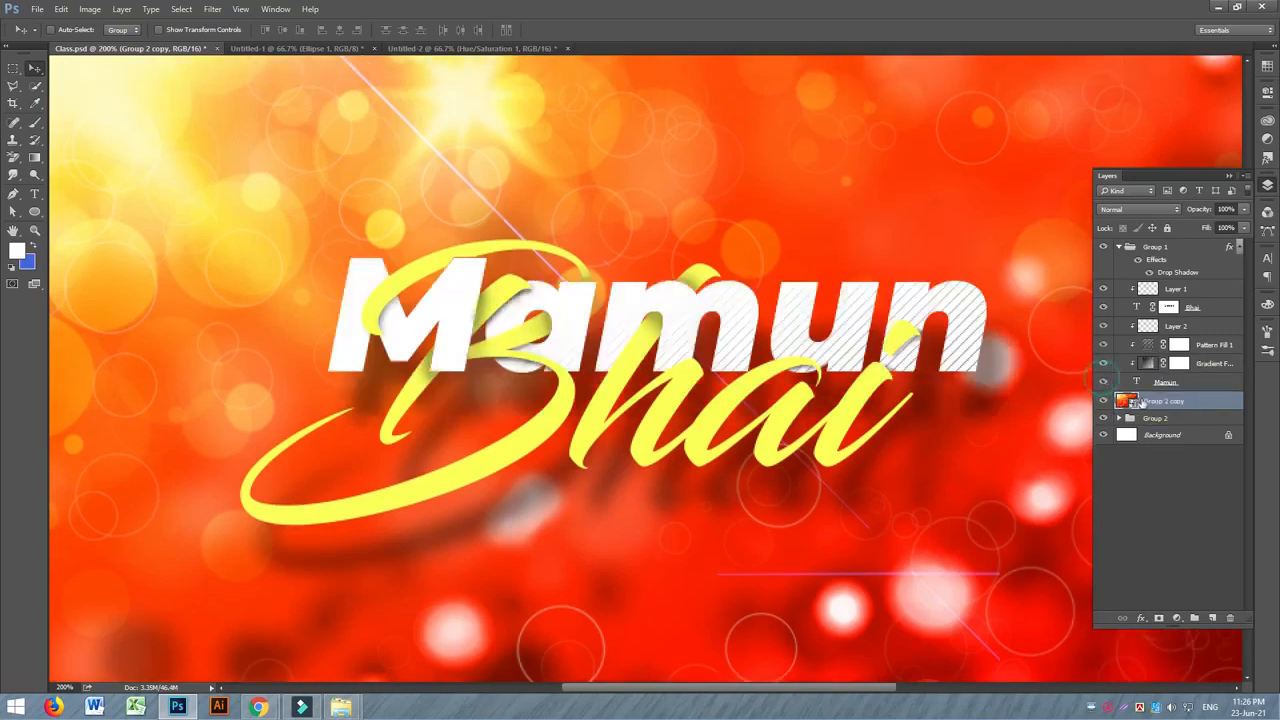
Clip the background smart object to the bold lettering, place it between the gradient and pattern fills, and reposition it inside the letters.
{"action": "left_click_drag", "start_coordinate": [1148, 405], "coordinate": [1152, 384]}
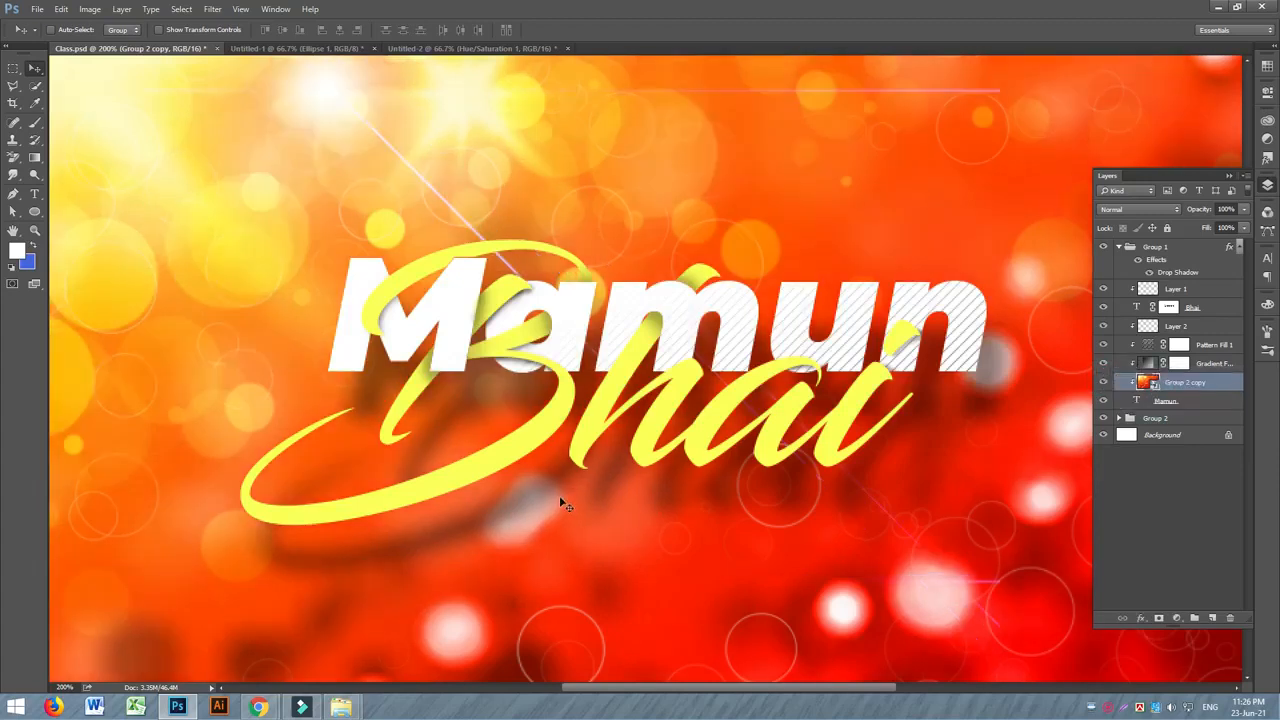
{"action": "left_click", "coordinate": [1104, 363]}
{"action": "left_click", "coordinate": [1104, 363]}
{"action": "left_click", "coordinate": [1104, 363]}
{"action": "left_click", "coordinate": [1104, 363]}
{"action": "left_click_drag", "start_coordinate": [1165, 378], "coordinate": [1195, 369]}
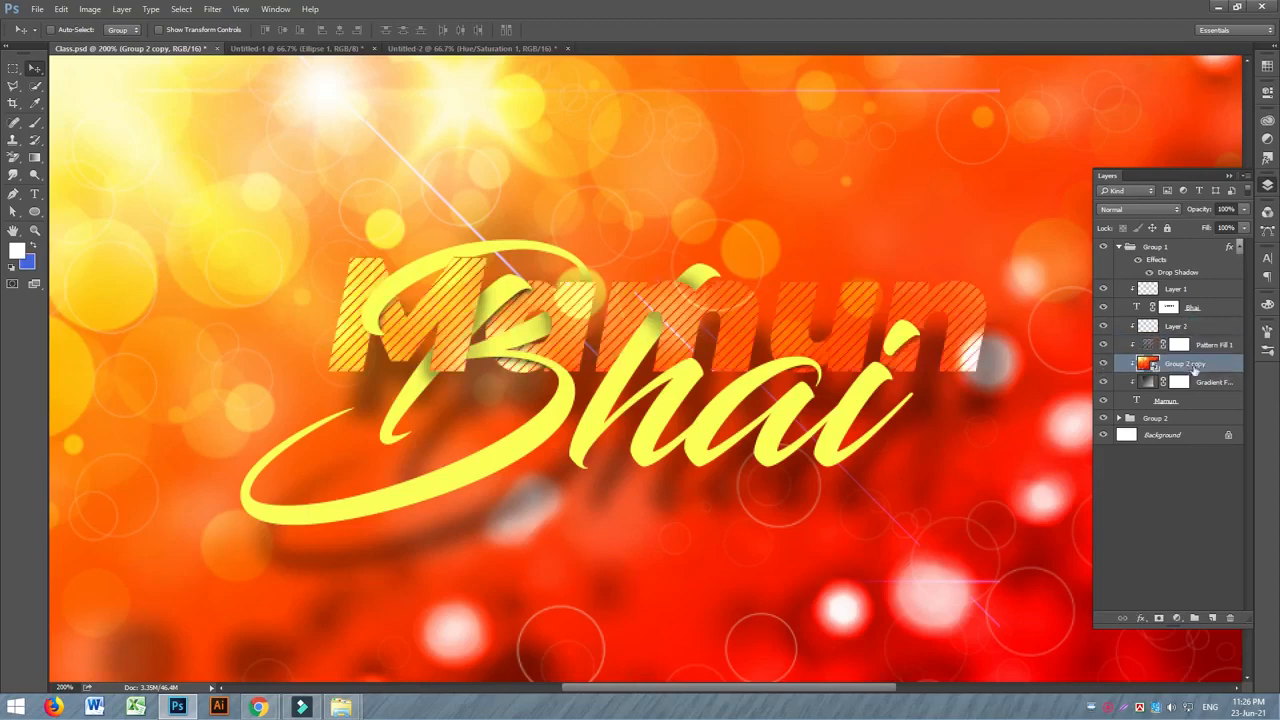
{"action": "left_click_drag", "start_coordinate": [729, 309], "coordinate": [598, 397]}
{"action": "left_click_drag", "start_coordinate": [848, 313], "coordinate": [840, 357]}
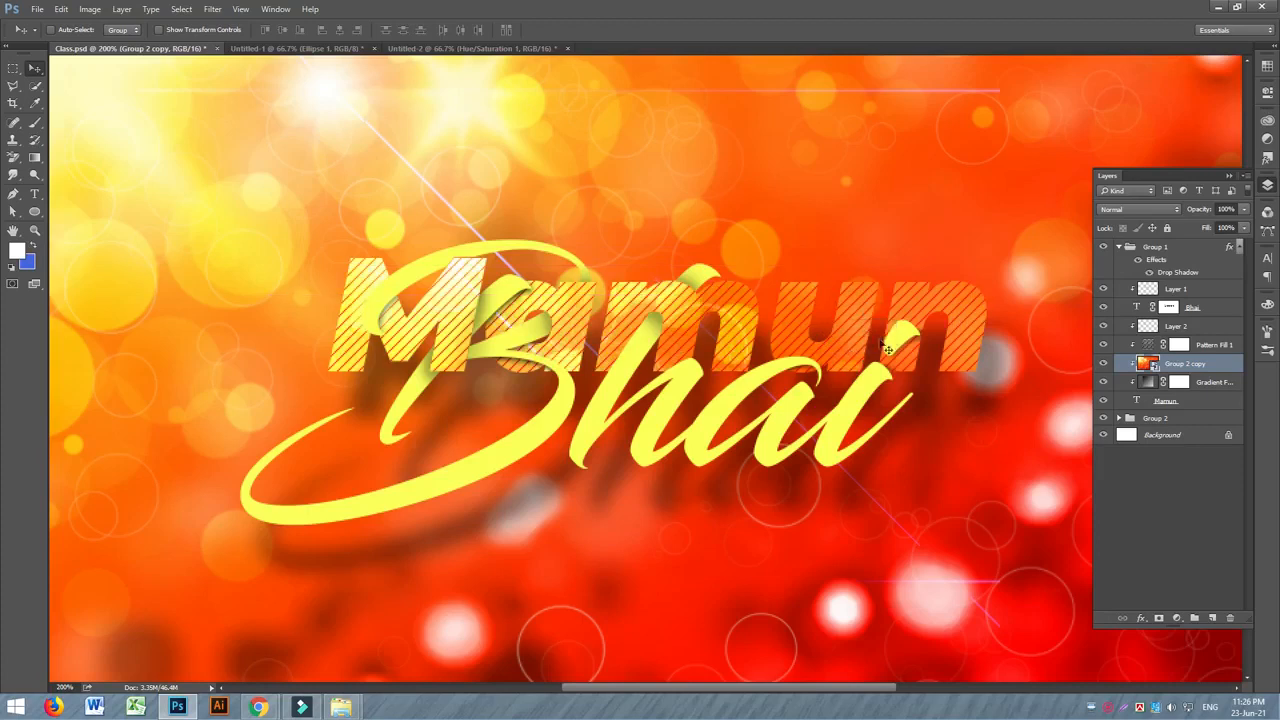
Duplicate the Hue/Saturation 1 star, move the copy down over the first bold letter, and clip it above Group 2 copy in Group 1.
{"action": "key", "text": "ctrl+minus"}
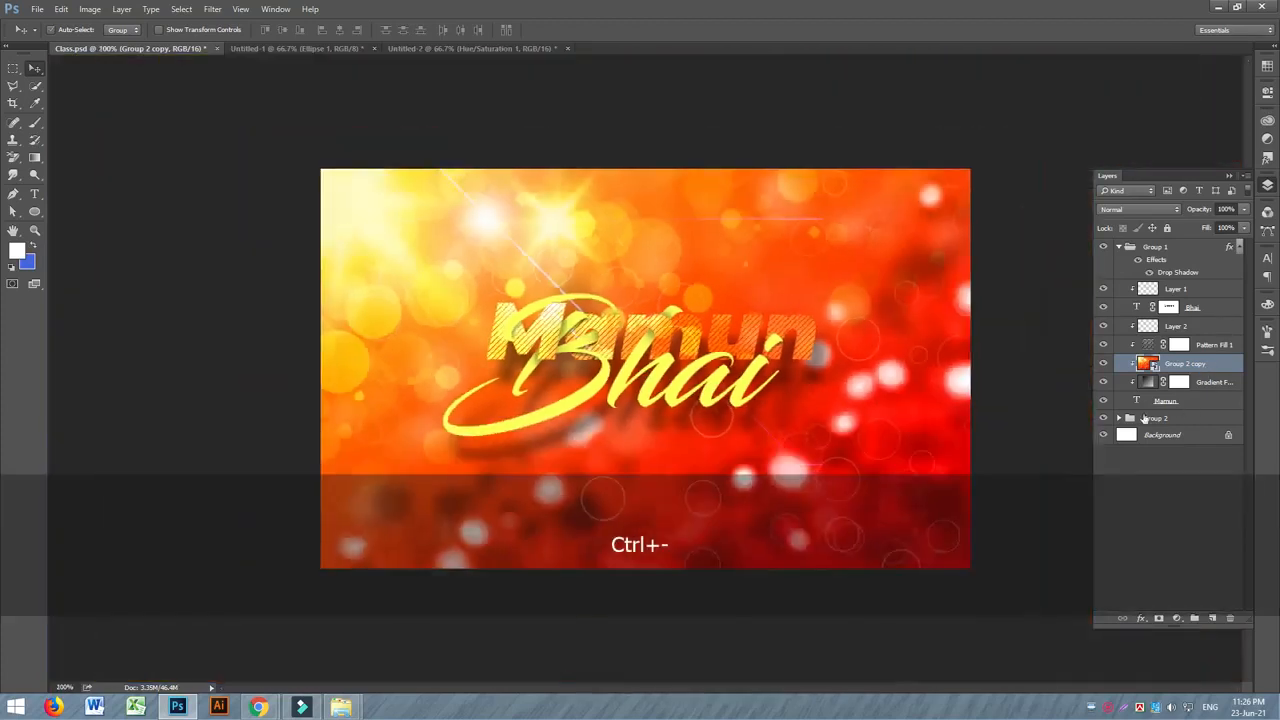
{"action": "left_click", "coordinate": [1117, 418]}
{"action": "left_click", "coordinate": [1140, 435]}
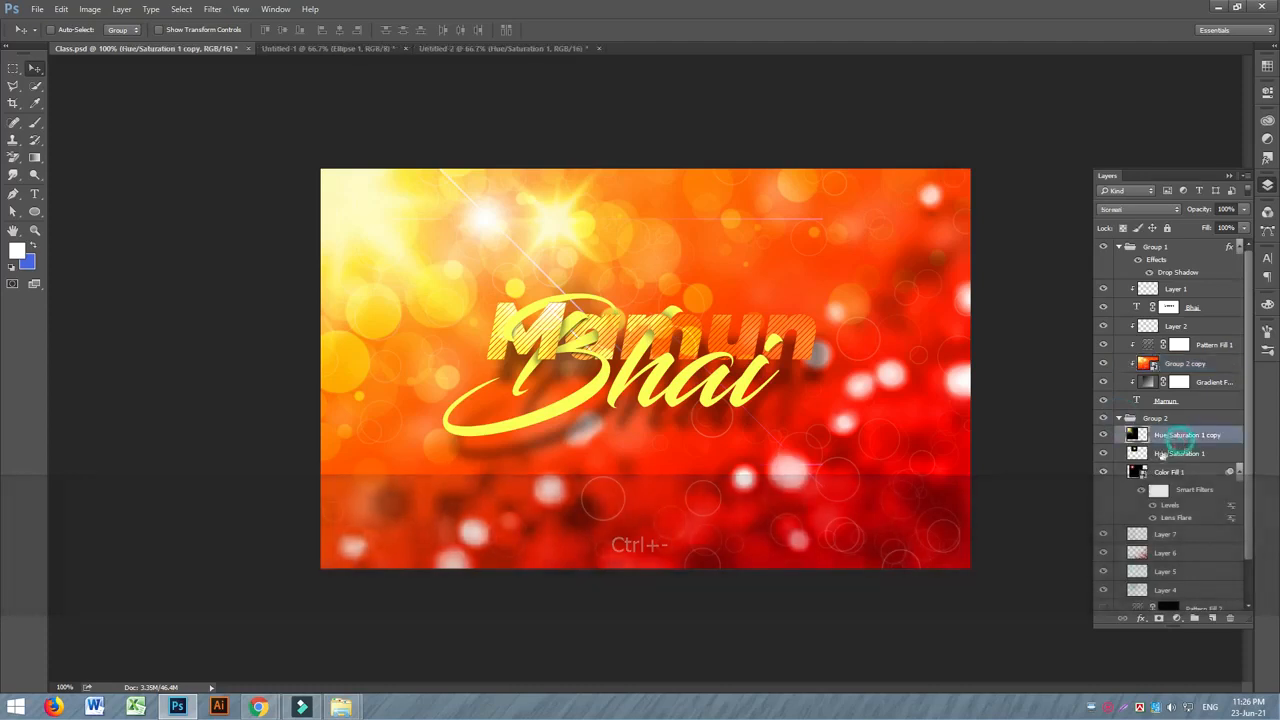
{"action": "left_click", "coordinate": [1103, 456]}
{"action": "left_click", "coordinate": [1103, 456]}
{"action": "left_click", "coordinate": [1204, 456]}
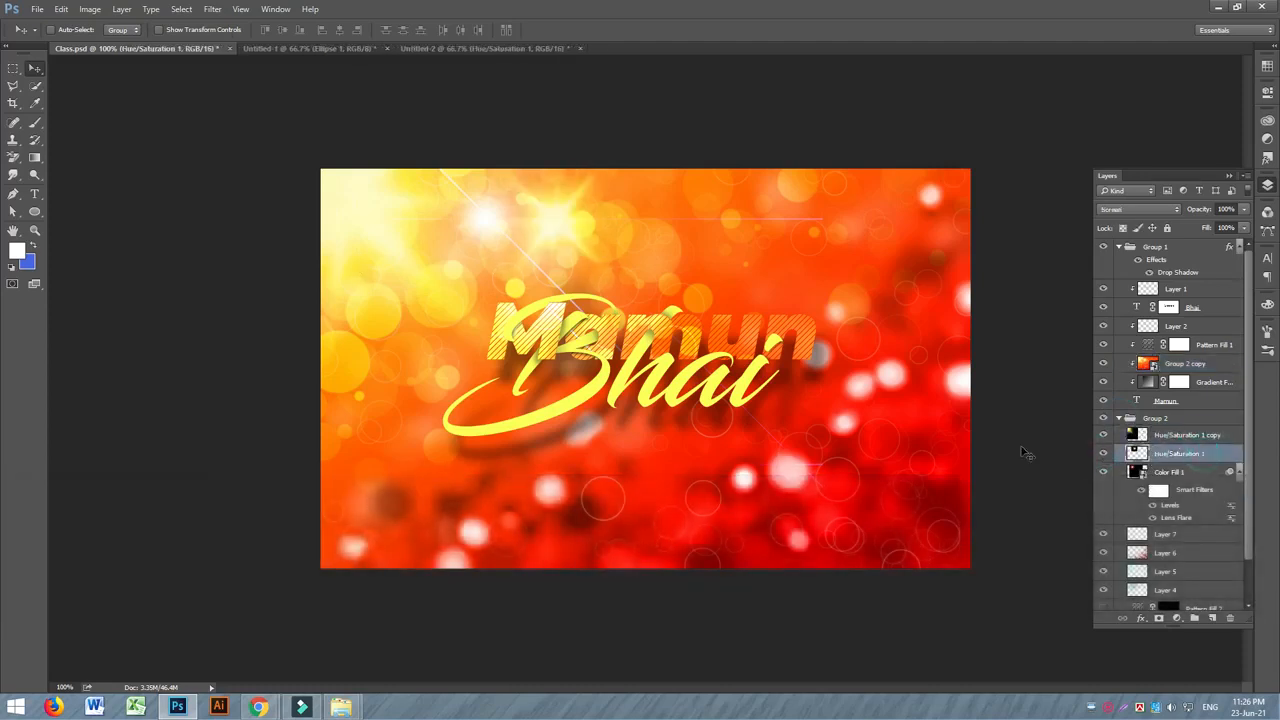
{"action": "key", "text": "ctrl+j"}
{"action": "left_click_drag", "start_coordinate": [545, 230], "coordinate": [557, 312]}
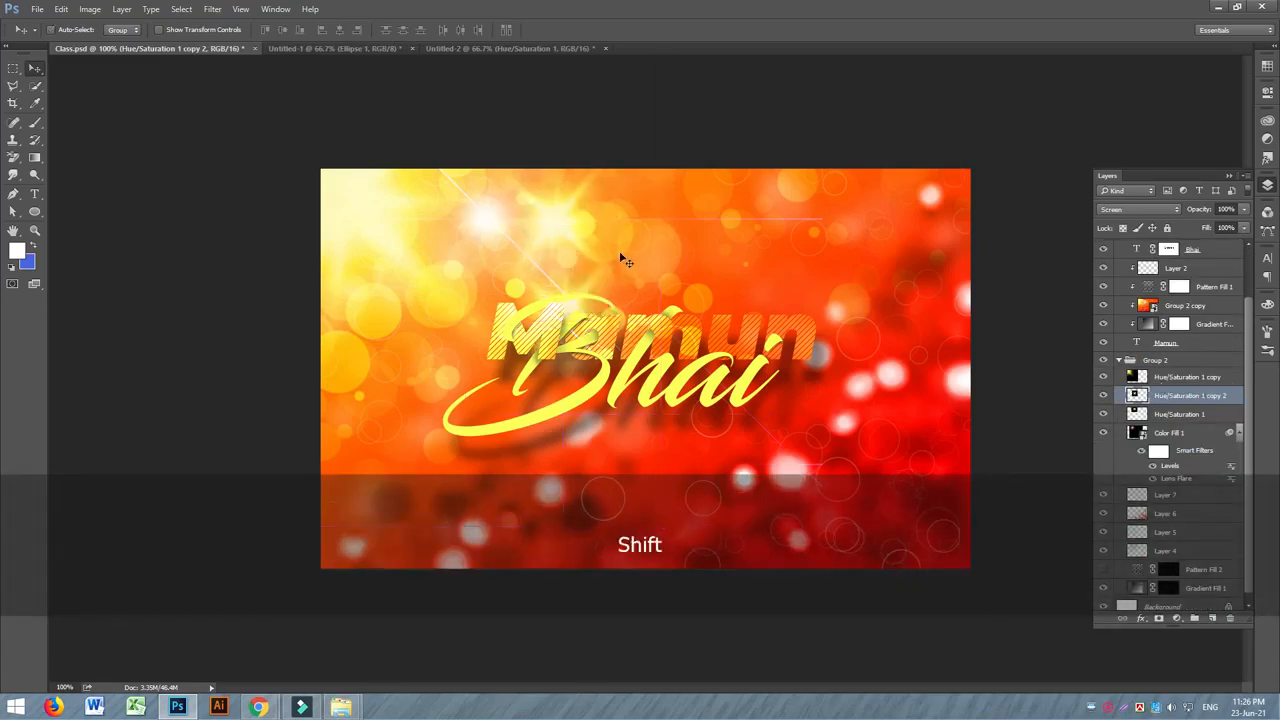
{"action": "left_click_drag", "start_coordinate": [1203, 392], "coordinate": [1190, 302]}
{"action": "left_click_drag", "start_coordinate": [1180, 370], "coordinate": [1190, 290]}
{"action": "left_click_drag", "start_coordinate": [589, 299], "coordinate": [812, 212]}
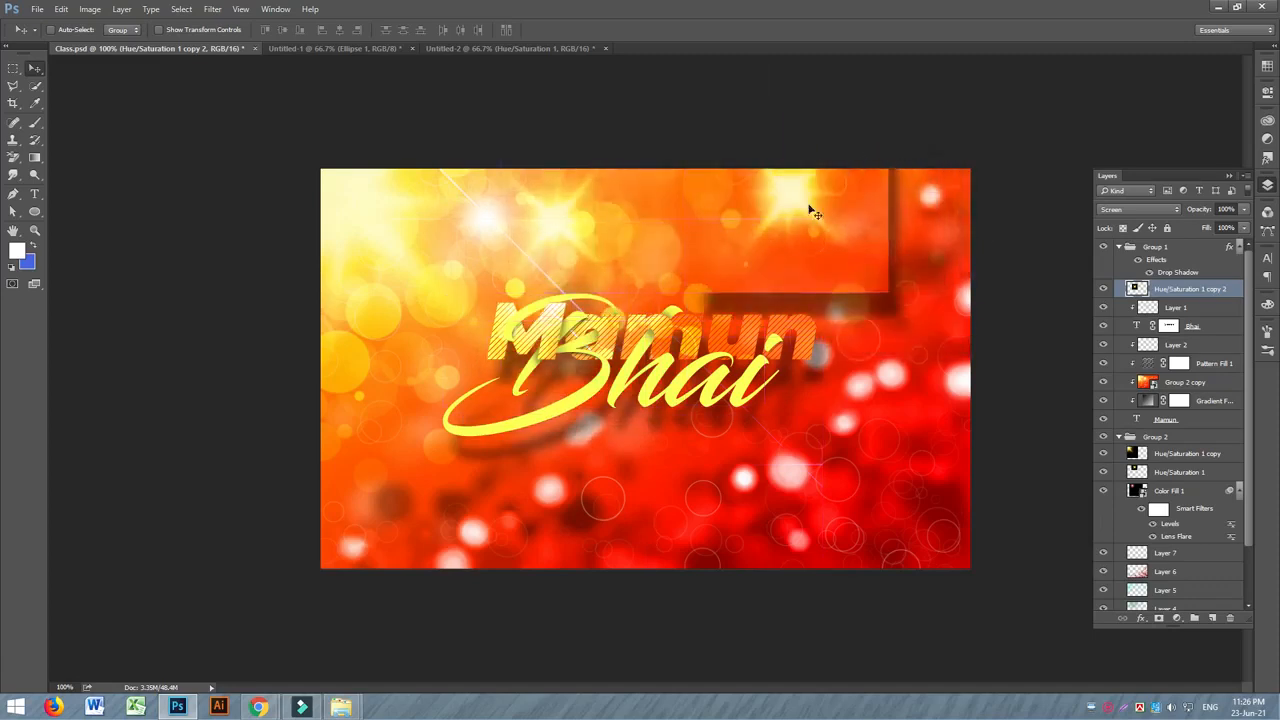
{"action": "key", "text": "ctrl+z"}
{"action": "key", "text": "ctrl+z"}
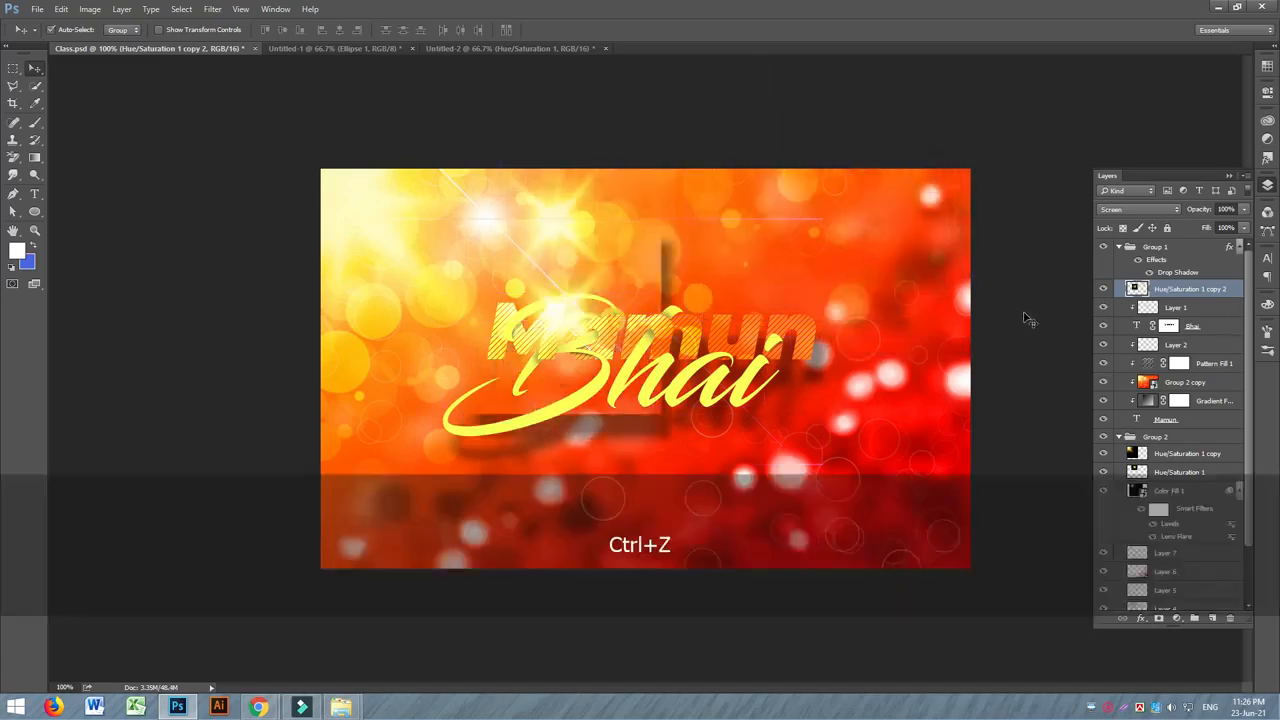
{"action": "key", "text": "ctrl+alt+z"}
{"action": "key", "text": "ctrl+alt+z"}
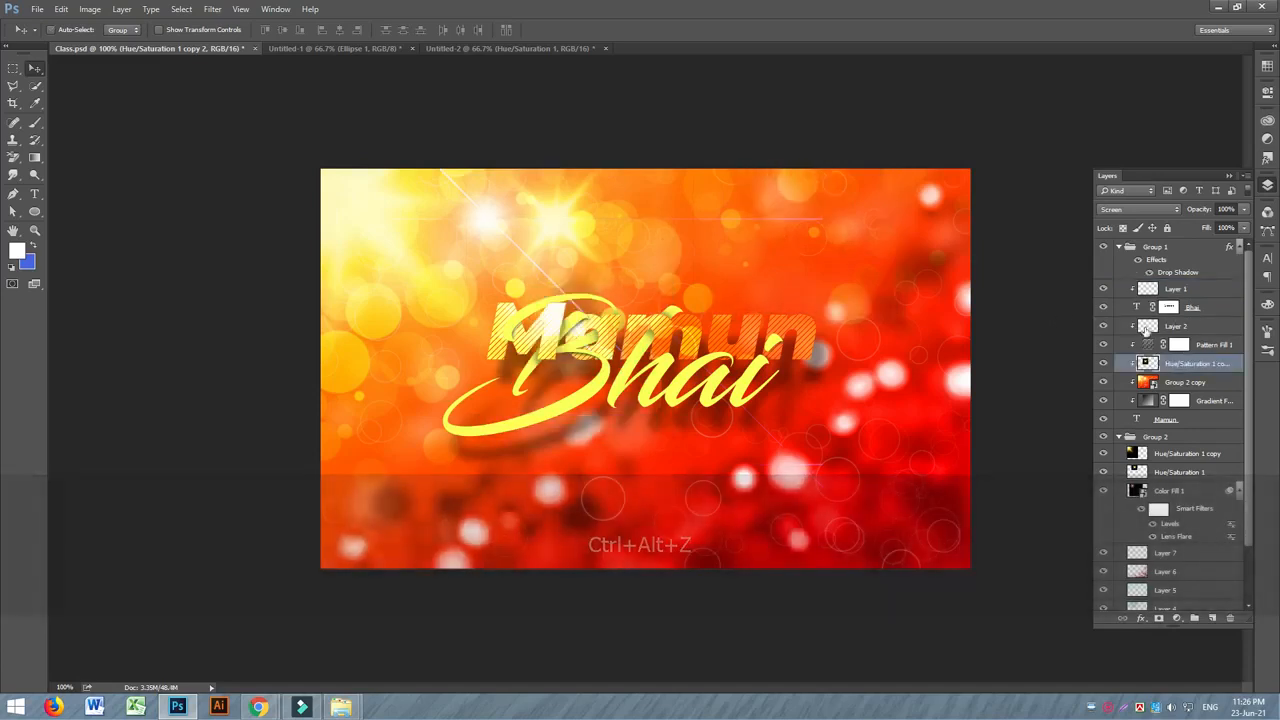
Duplicate Hue/Saturation 1 again, bring the copy to the top of the layer stack, and move the star onto the first bold letter.
{"action": "left_click", "coordinate": [1120, 247]}
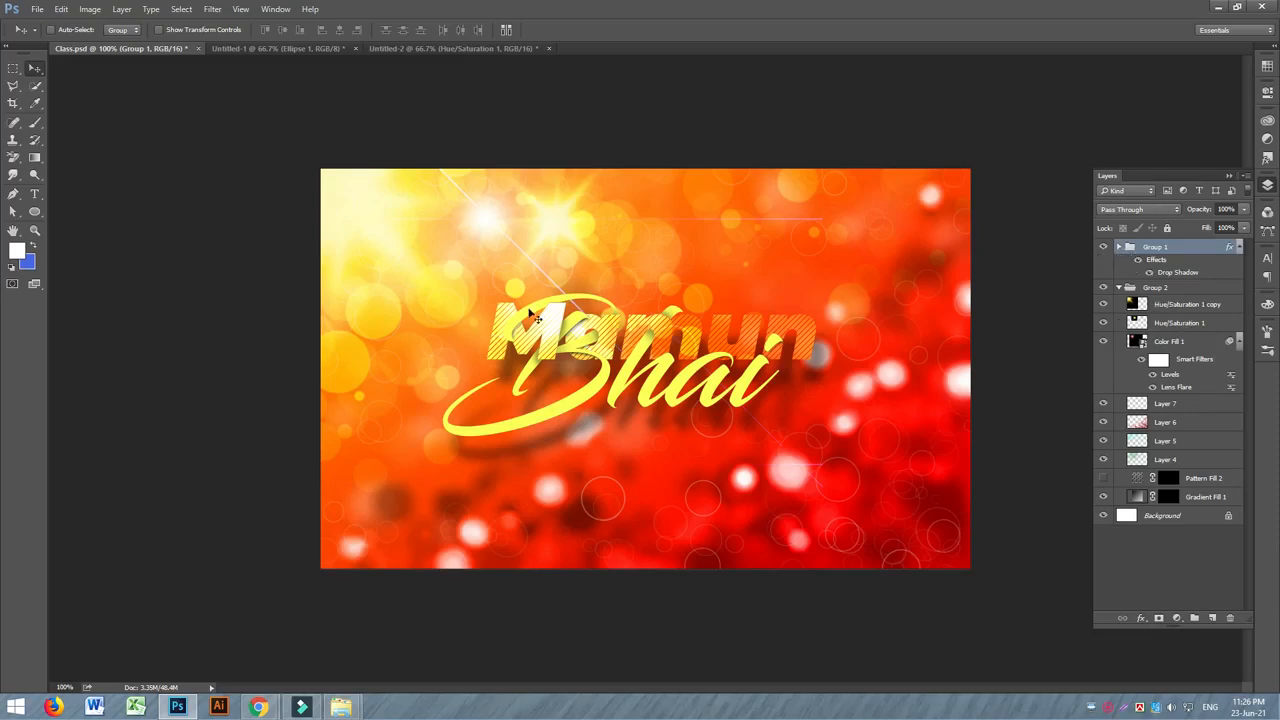
{"action": "left_click", "coordinate": [1167, 322]}
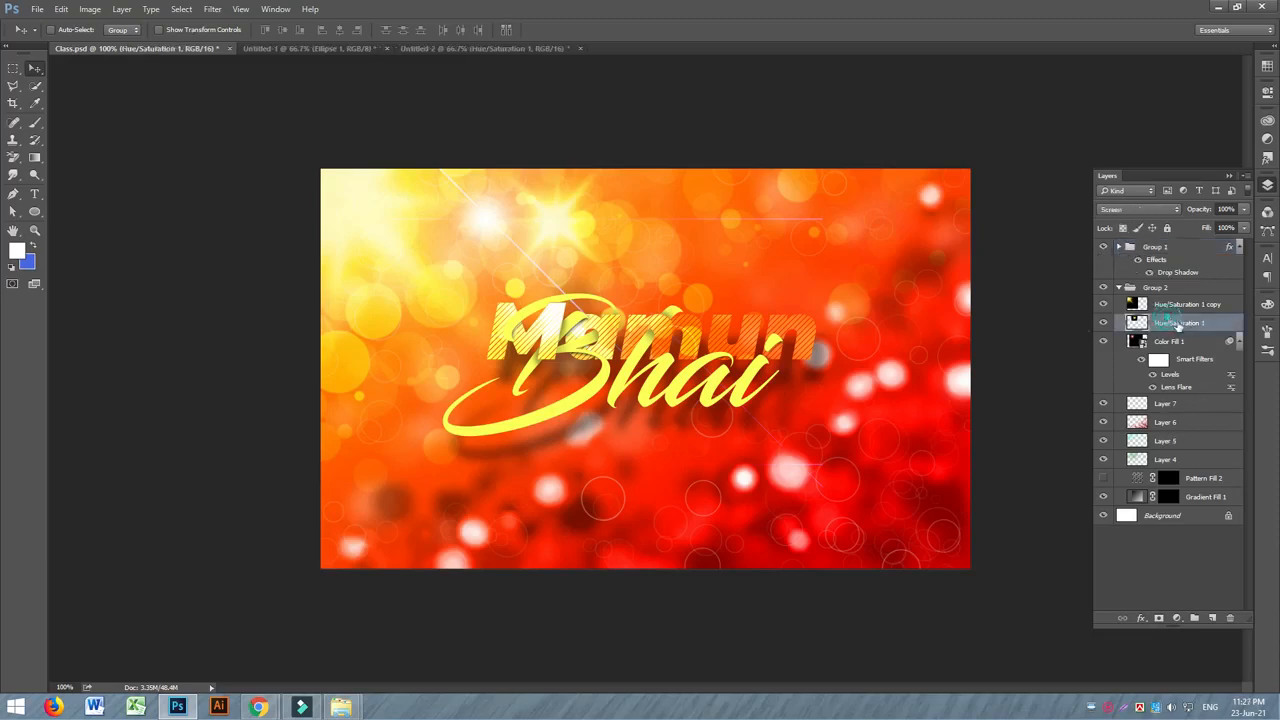
{"action": "key", "text": "ctrl+j"}
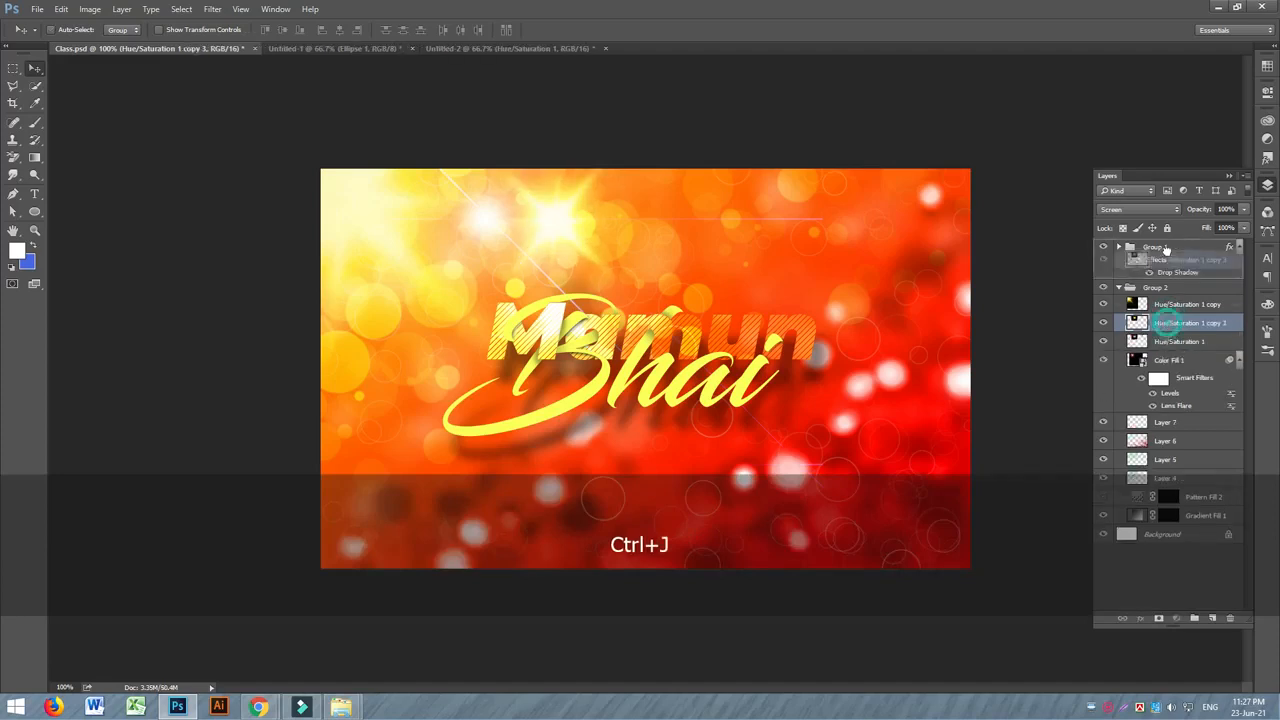
{"action": "left_click_drag", "start_coordinate": [1190, 329], "coordinate": [1190, 251]}
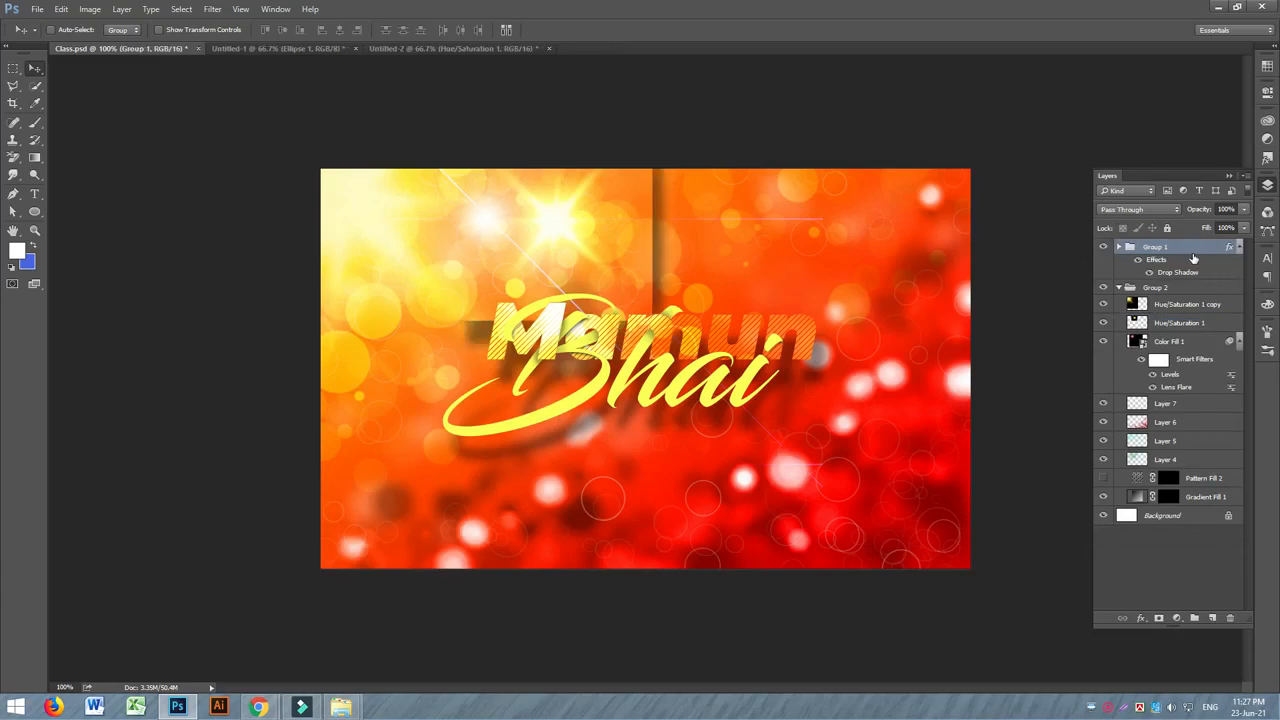
{"action": "key", "text": "ctrl+z"}
{"action": "key", "text": "ctrl+shift+bracketright"}
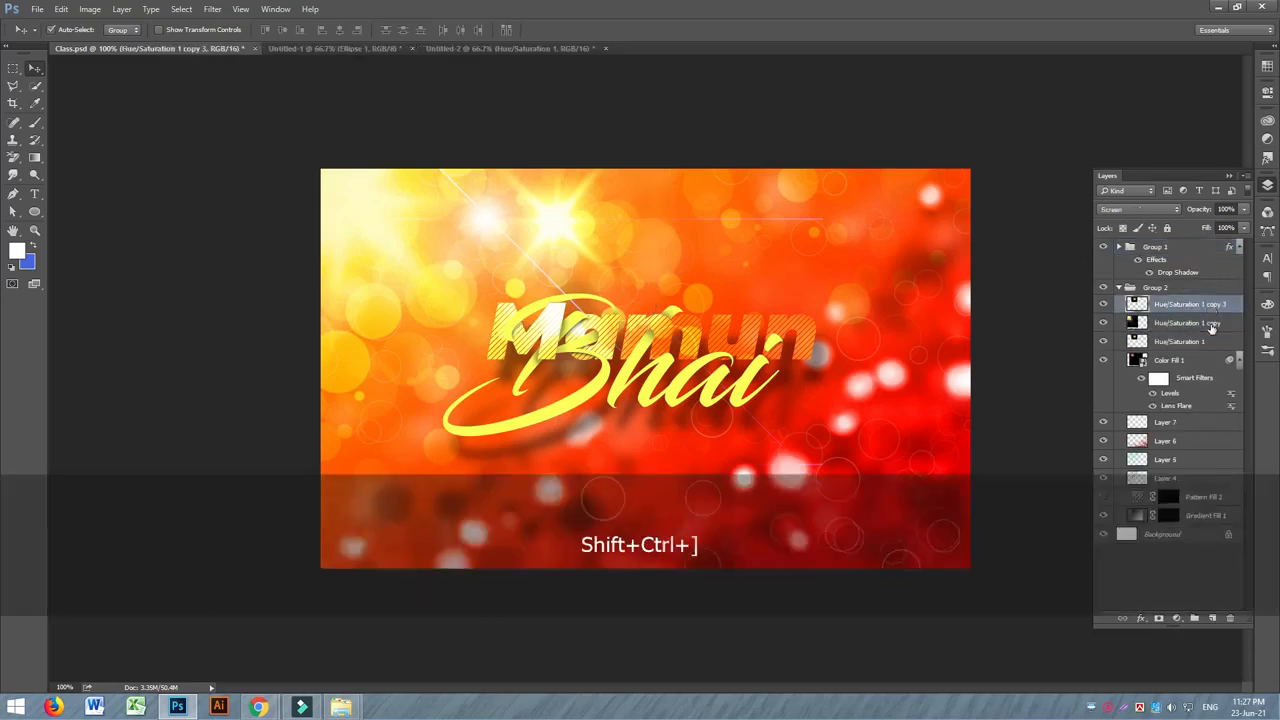
{"action": "key", "text": "ctrl+shift+bracketright"}
{"action": "left_click_drag", "start_coordinate": [574, 267], "coordinate": [565, 322]}
Duplicate the top star sparkle, scale the copy to about 34%, rotate it about -21°, and place it on the third bold letter's upper edge.
{"action": "key", "text": "ctrl+equal"}
{"action": "left_click_drag", "start_coordinate": [472, 238], "coordinate": [931, 257]}
{"action": "key", "text": "ctrl+t"}
{"action": "left_click_drag", "start_coordinate": [716, 460], "coordinate": [1018, 250]}
{"action": "left_click_drag", "start_coordinate": [1014, 156], "coordinate": [656, 282]}
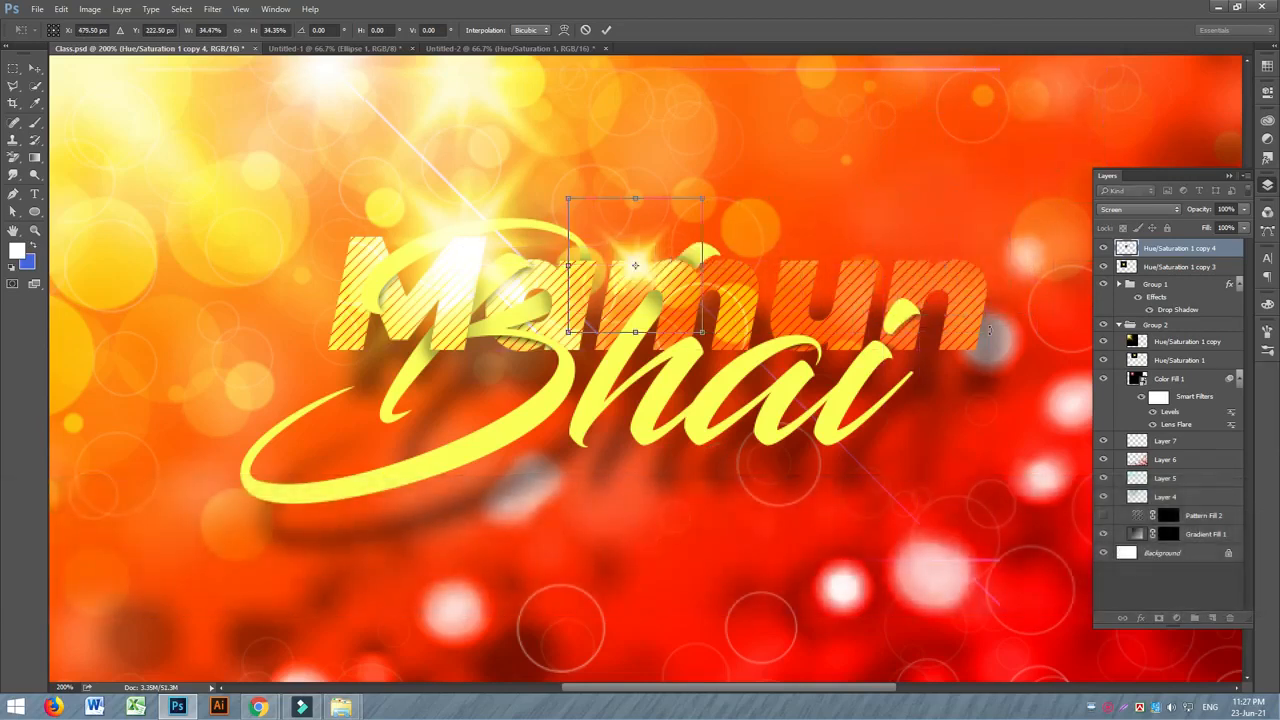
{"action": "left_click_drag", "start_coordinate": [725, 187], "coordinate": [712, 158]}
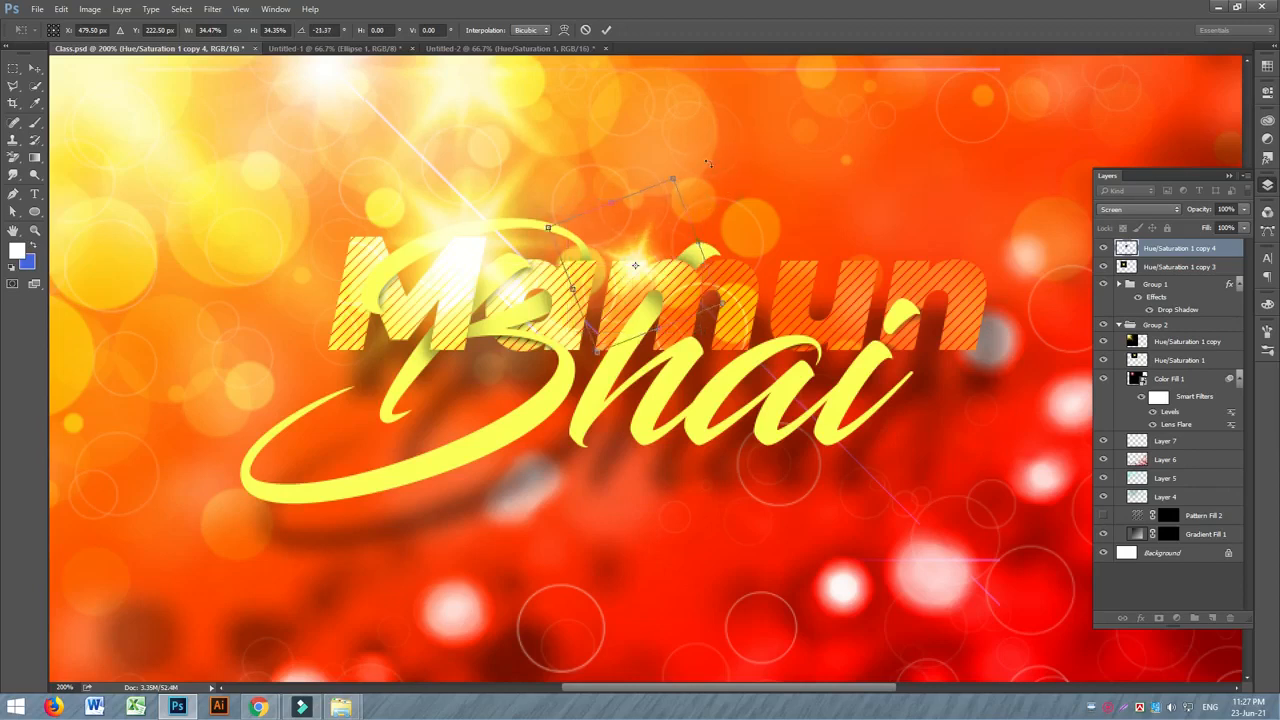
{"action": "key", "text": "Return"}
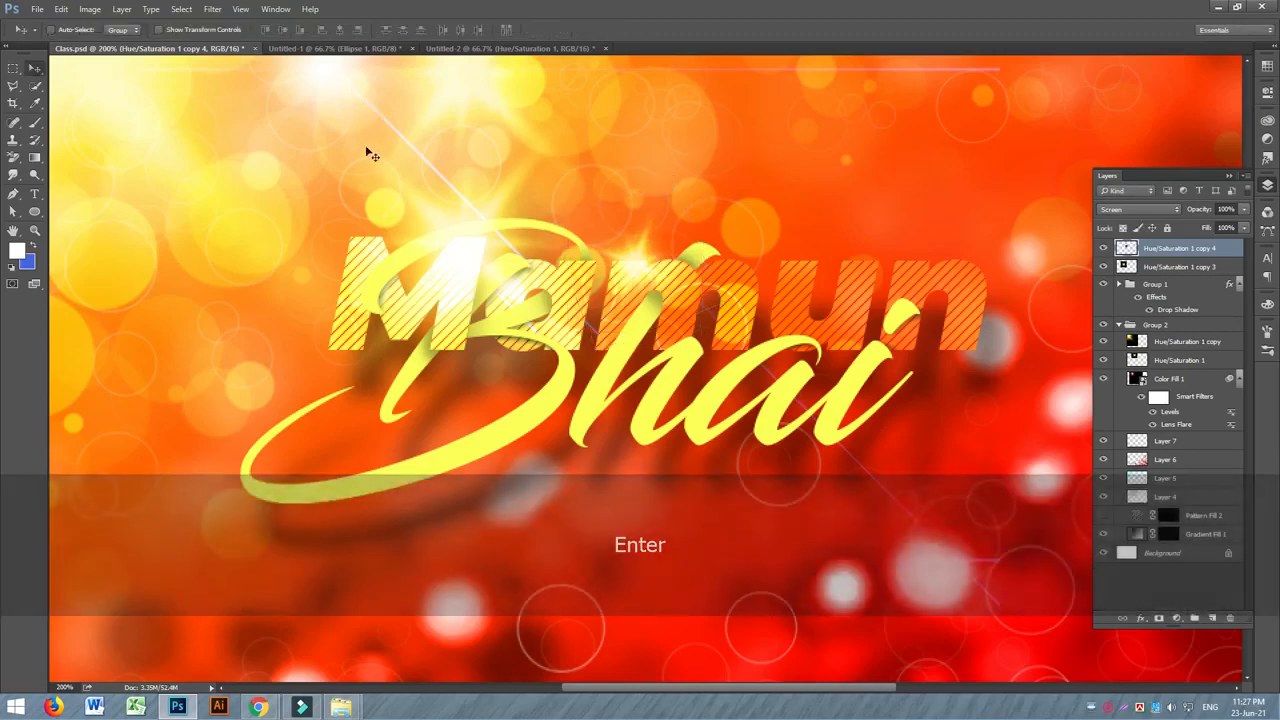
Duplicate the Color Fill 1 lens flare, bring the copy above all layers, and position its glow at the first bold letter's upper-left corner.
{"action": "left_click", "coordinate": [1188, 379]}
{"action": "left_click", "coordinate": [1100, 379]}
{"action": "left_click", "coordinate": [1100, 379]}
{"action": "key", "text": "ctrl+j"}
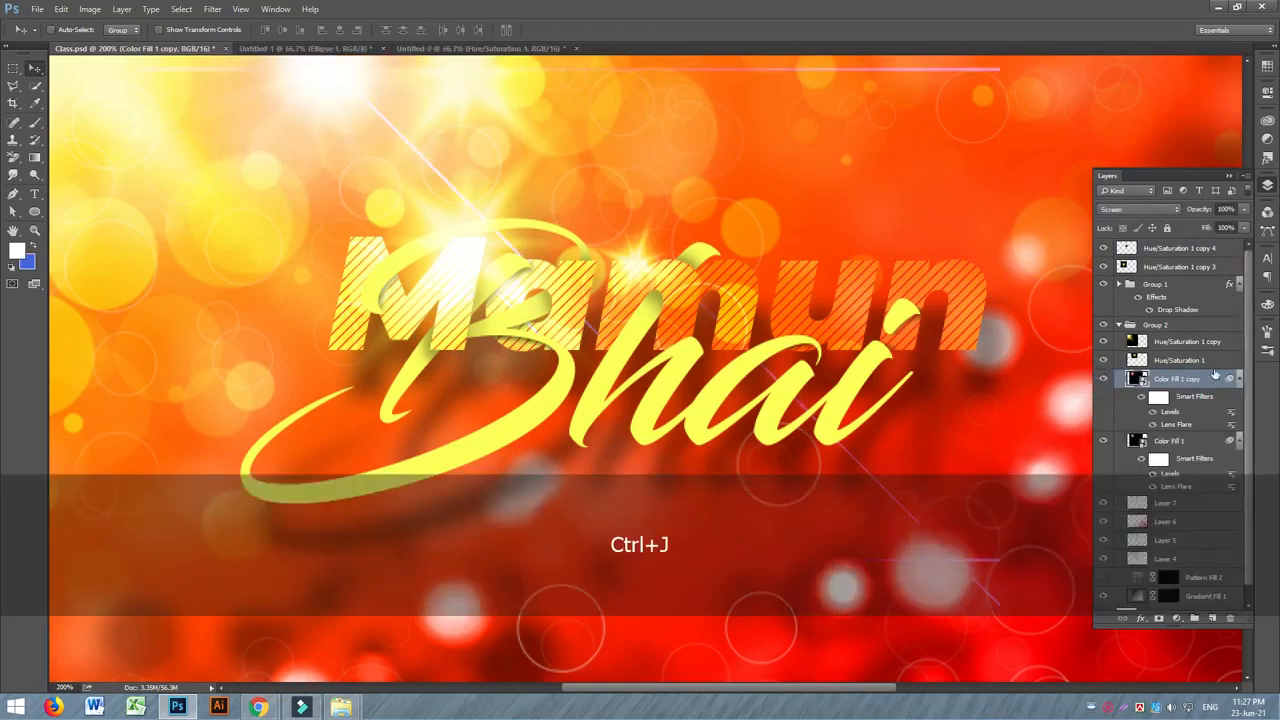
{"action": "key", "text": "ctrl+shift+bracketright"}
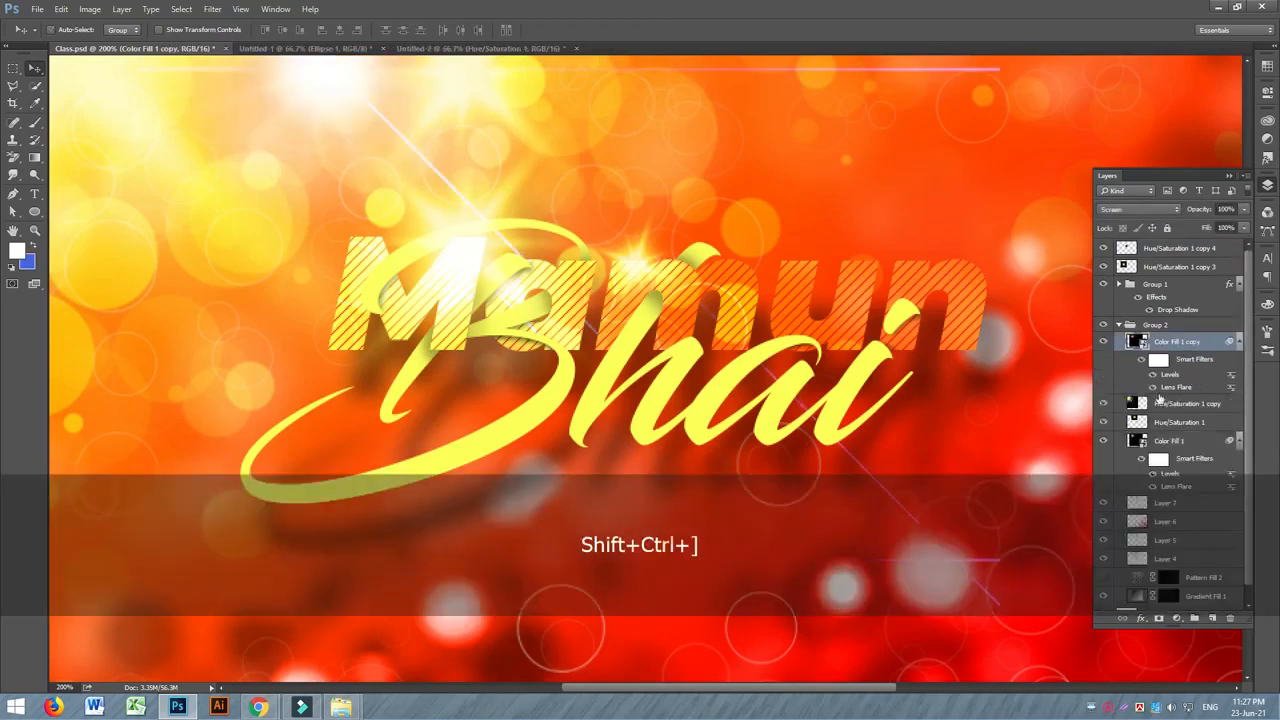
{"action": "key", "text": "ctrl+shift+bracketright"}
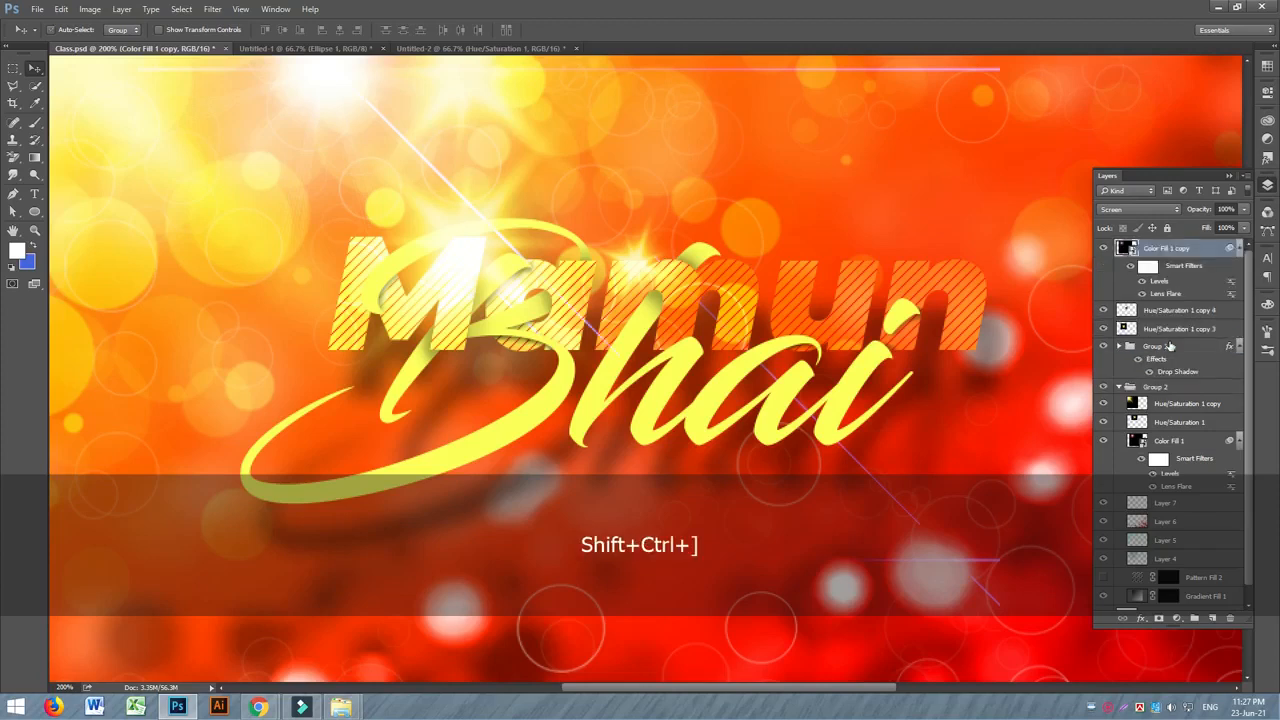
{"action": "left_click_drag", "start_coordinate": [314, 94], "coordinate": [637, 290]}
{"action": "left_click_drag", "start_coordinate": [628, 277], "coordinate": [379, 263]}
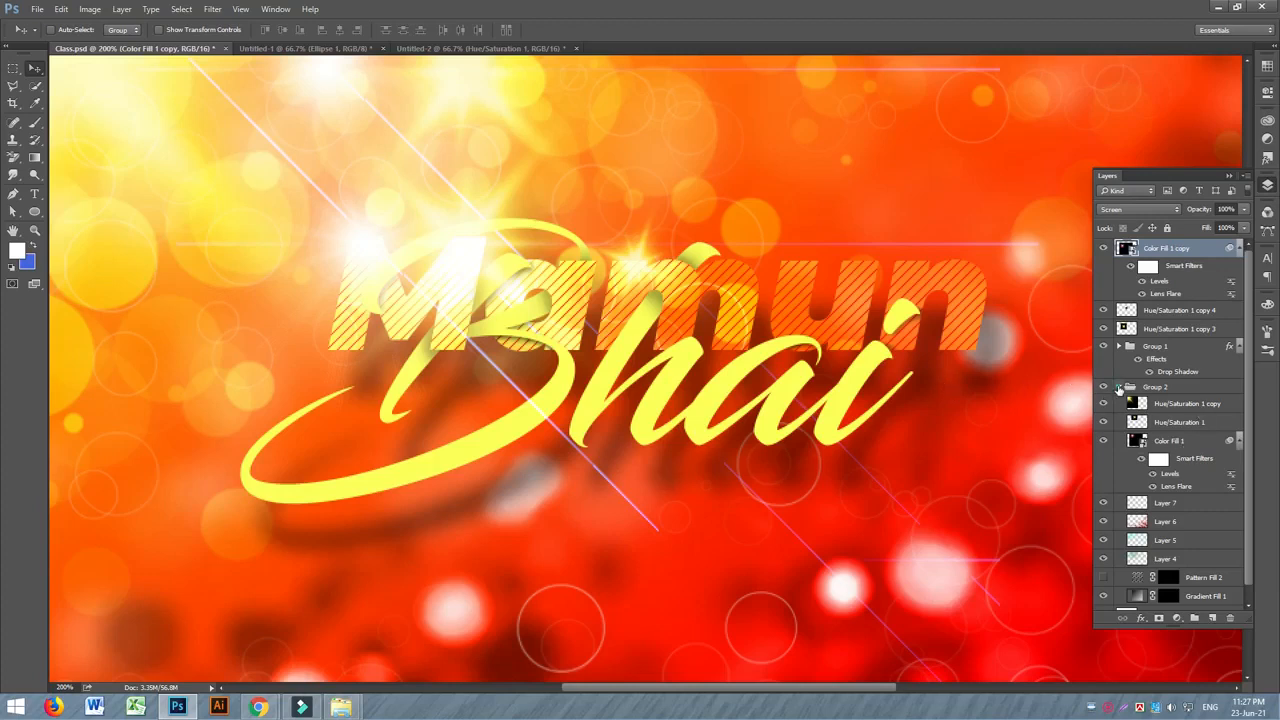
Collapse Group 2, expand Group 1, and toggle its clipped star, Layer 2 and script text layers to check what each contributes.
{"action": "left_click", "coordinate": [1119, 387]}
{"action": "left_click", "coordinate": [1105, 347]}
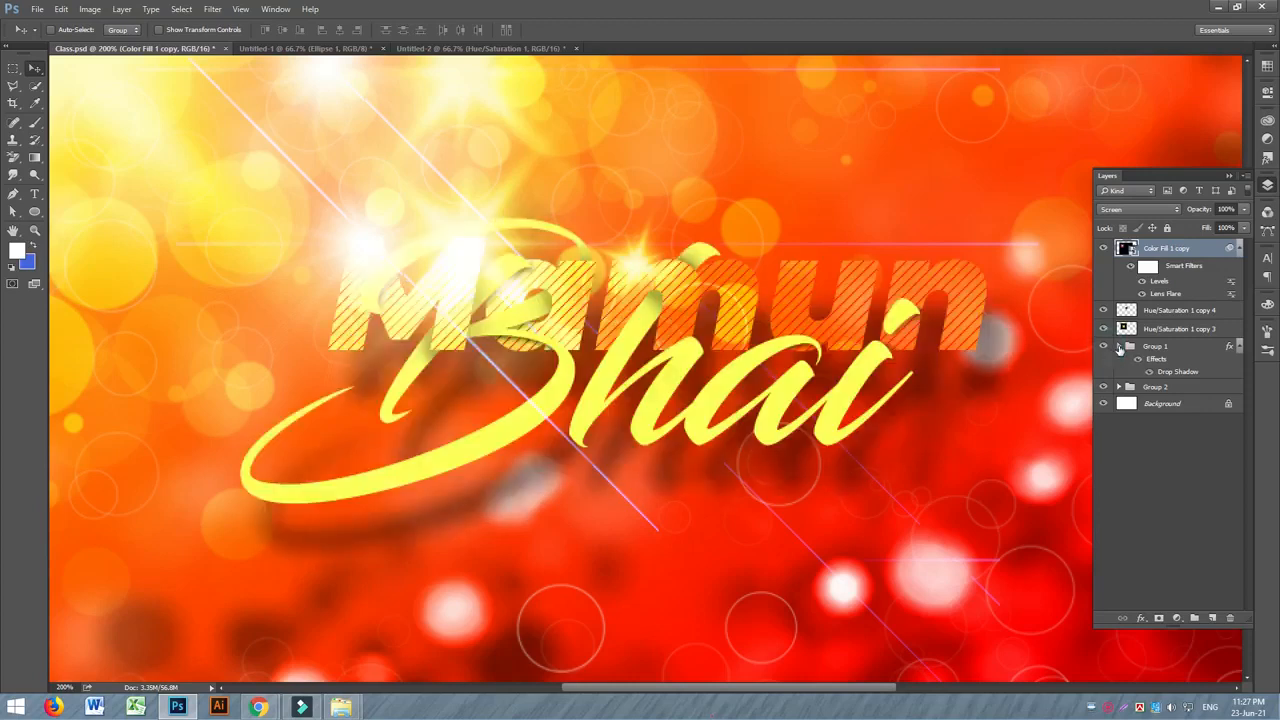
{"action": "left_click", "coordinate": [1118, 346]}
{"action": "scroll", "coordinate": [1177, 471], "scroll_direction": "down", "scroll_amount": 1}
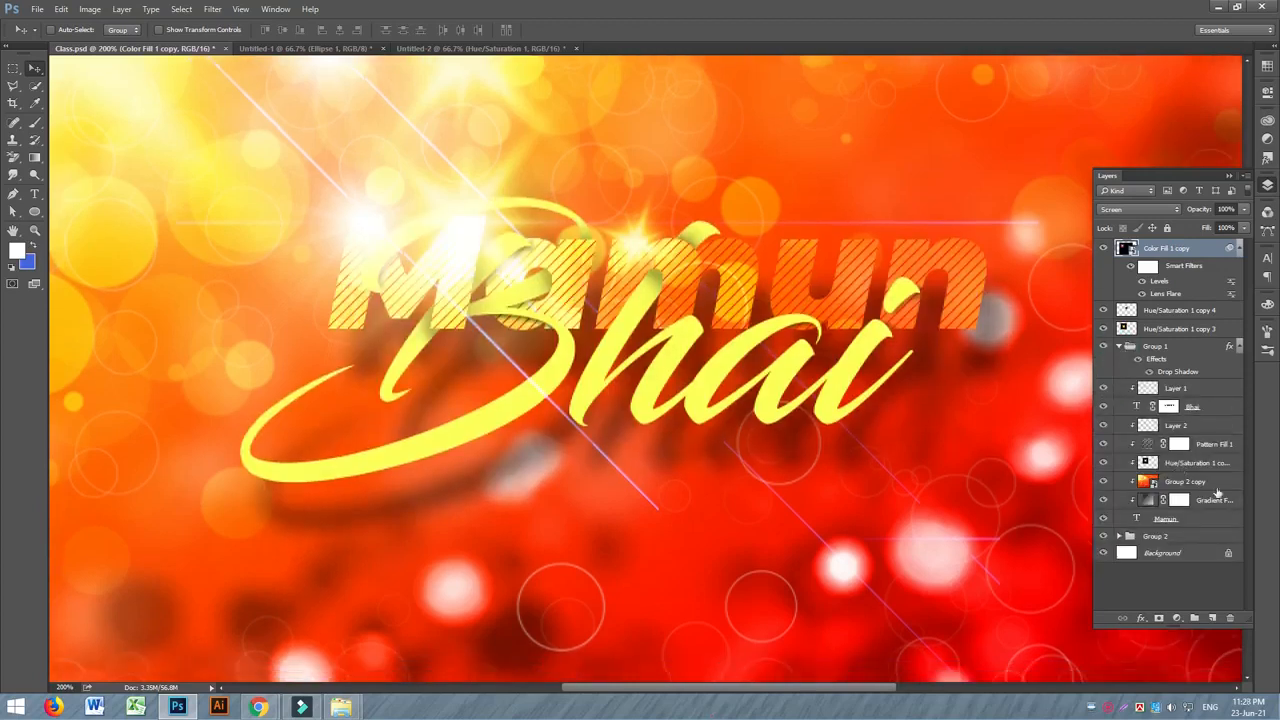
{"action": "left_click", "coordinate": [1102, 463]}
{"action": "left_click", "coordinate": [1102, 462]}
{"action": "left_click", "coordinate": [1103, 425]}
{"action": "left_click", "coordinate": [1103, 425]}
{"action": "left_click", "coordinate": [1103, 406]}
{"action": "left_click", "coordinate": [1103, 406]}
Add a Gradient Overlay to the script text layer using the Orange, Yellow, Orange preset.
{"action": "left_click", "coordinate": [1136, 410]}
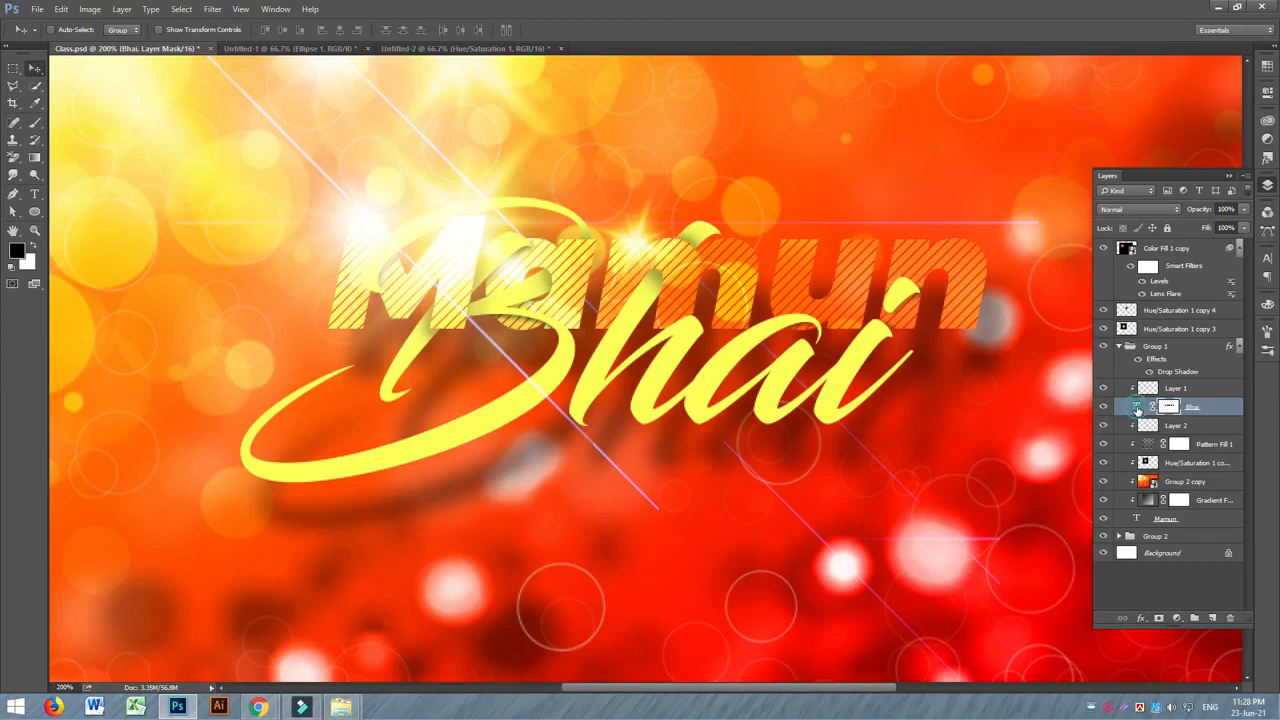
{"action": "left_click", "coordinate": [1136, 408]}
{"action": "left_click", "coordinate": [1139, 619]}
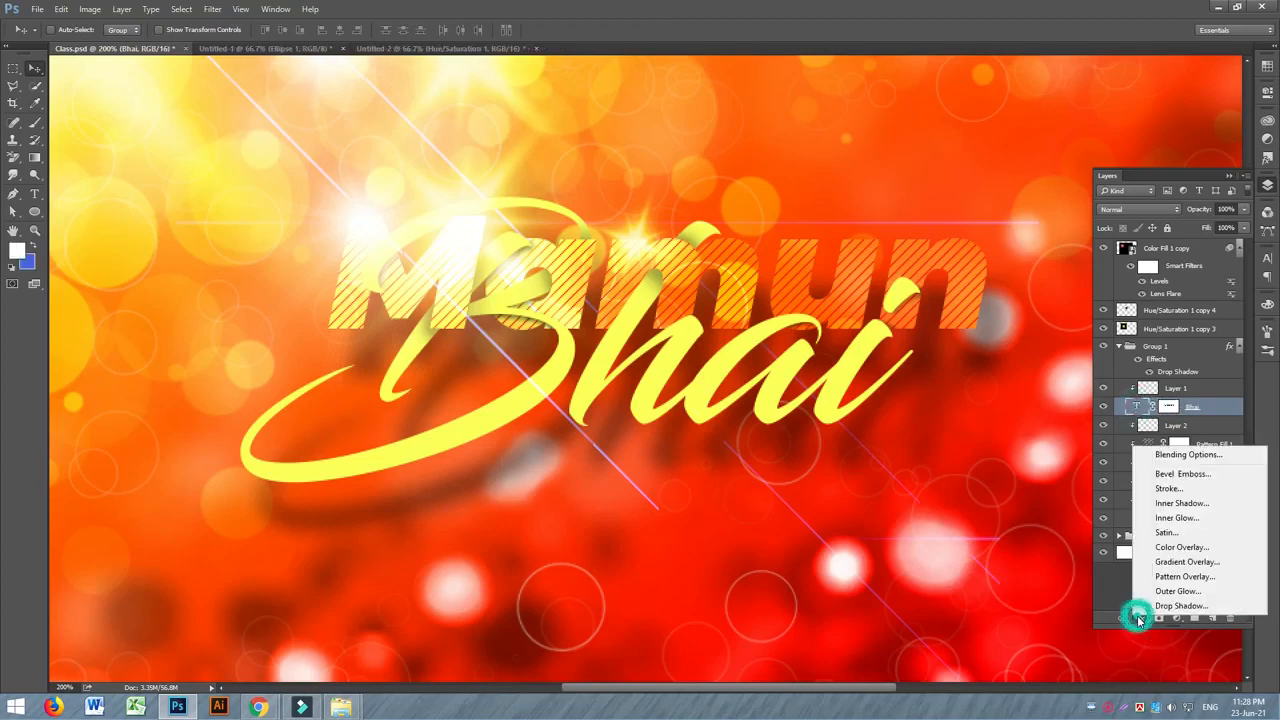
{"action": "left_click", "coordinate": [1188, 563]}
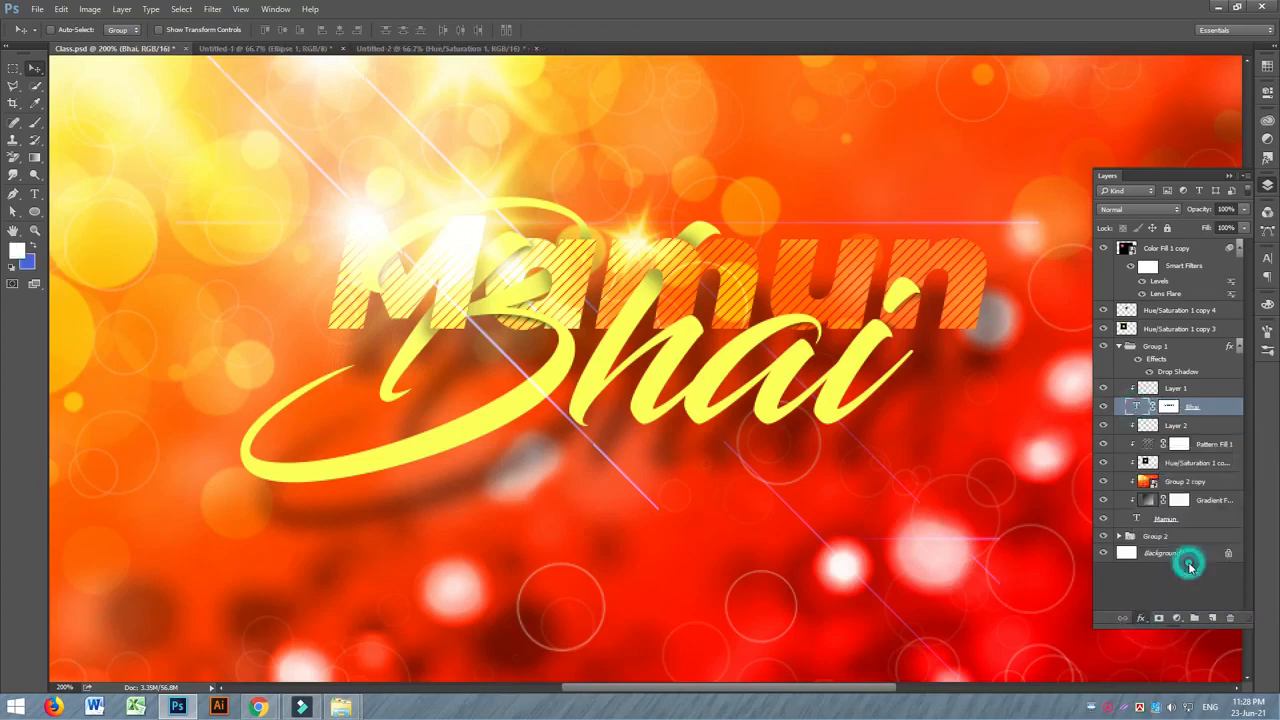
{"action": "left_click_drag", "start_coordinate": [953, 147], "coordinate": [301, 258]}
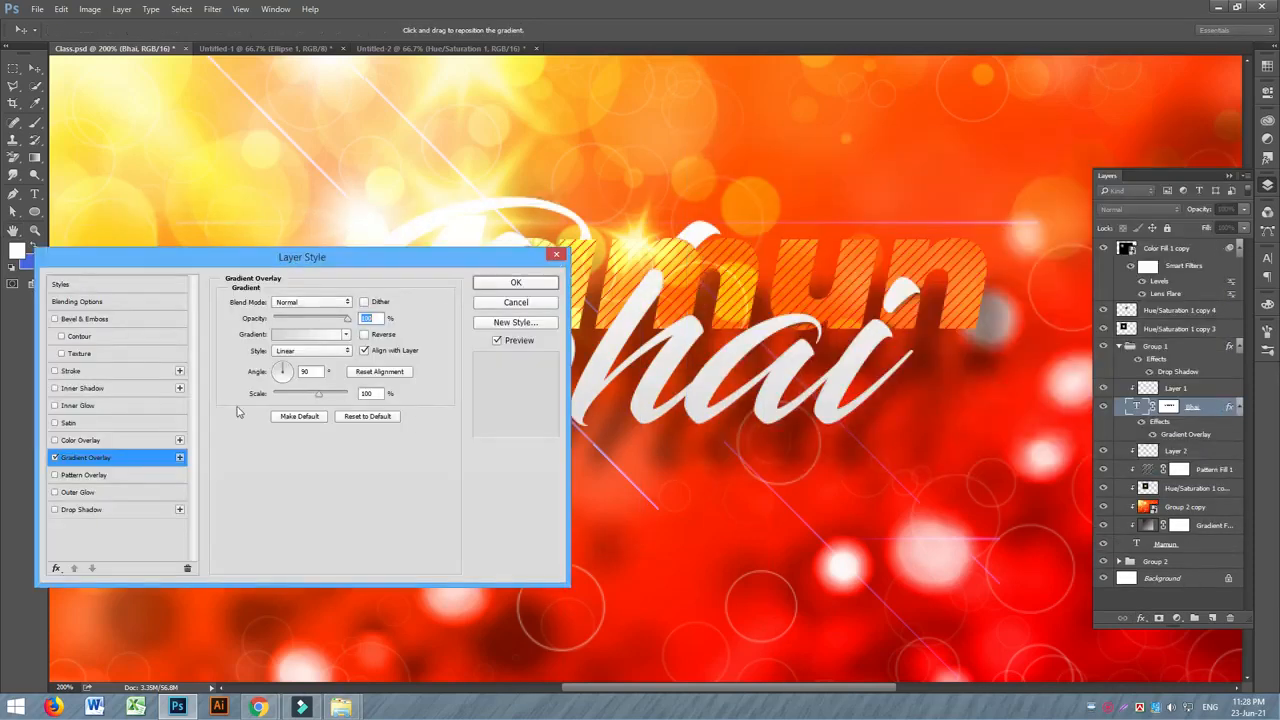
{"action": "left_click", "coordinate": [308, 335]}
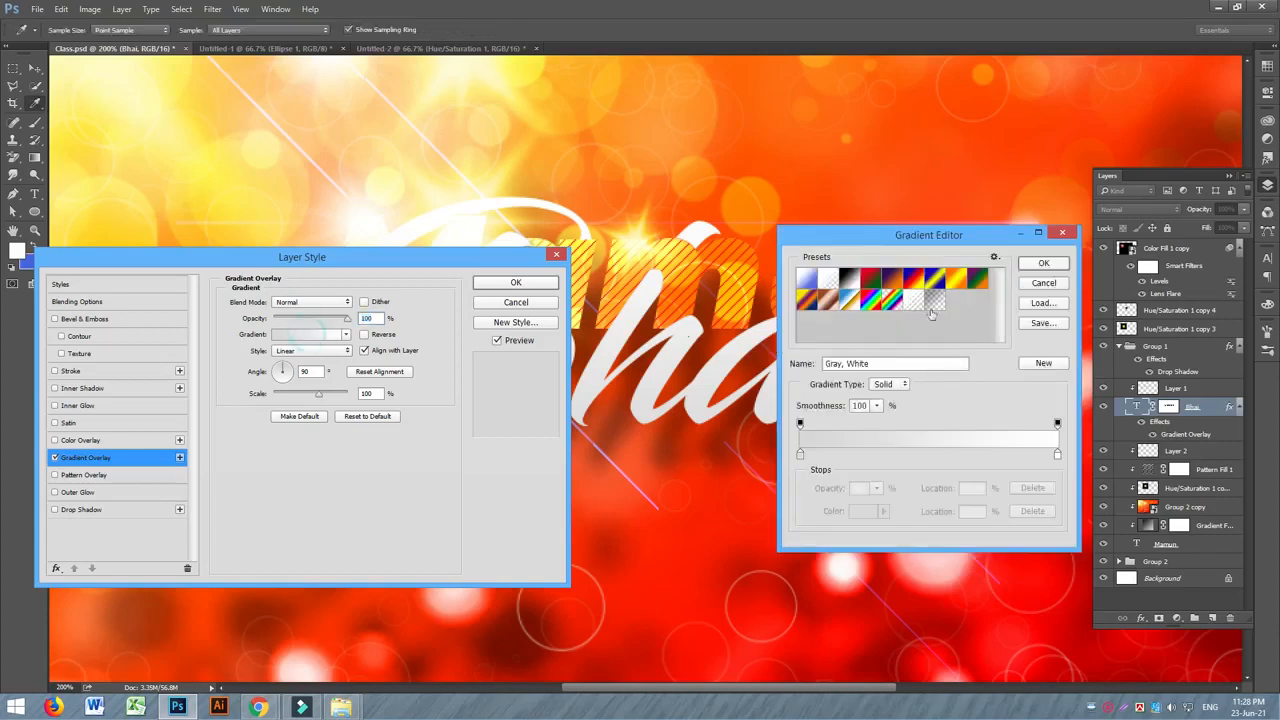
{"action": "left_click", "coordinate": [960, 282]}
{"action": "left_click_drag", "start_coordinate": [915, 240], "coordinate": [480, 378]}
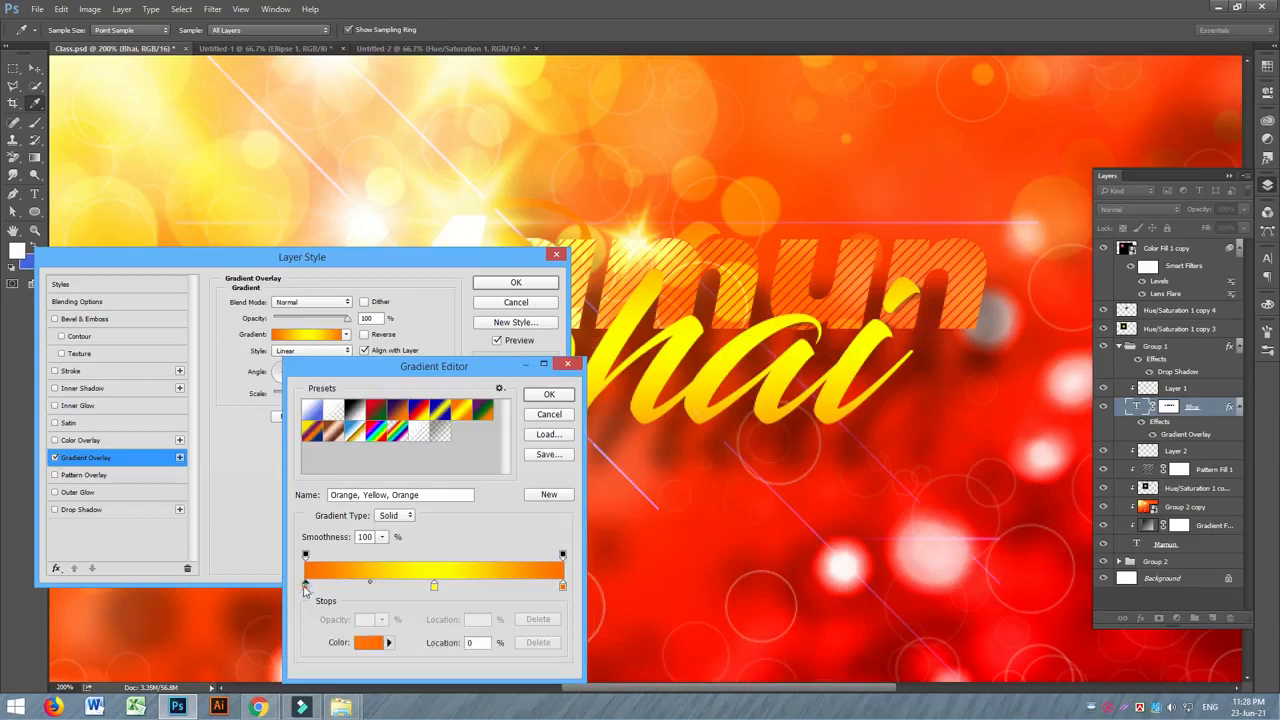
Customize the overlay gradient by recoloring its end stop white (ffffff) at location 98% and shifting the yellow stop toward the orange start.
{"action": "left_click_drag", "start_coordinate": [306, 587], "coordinate": [272, 622]}
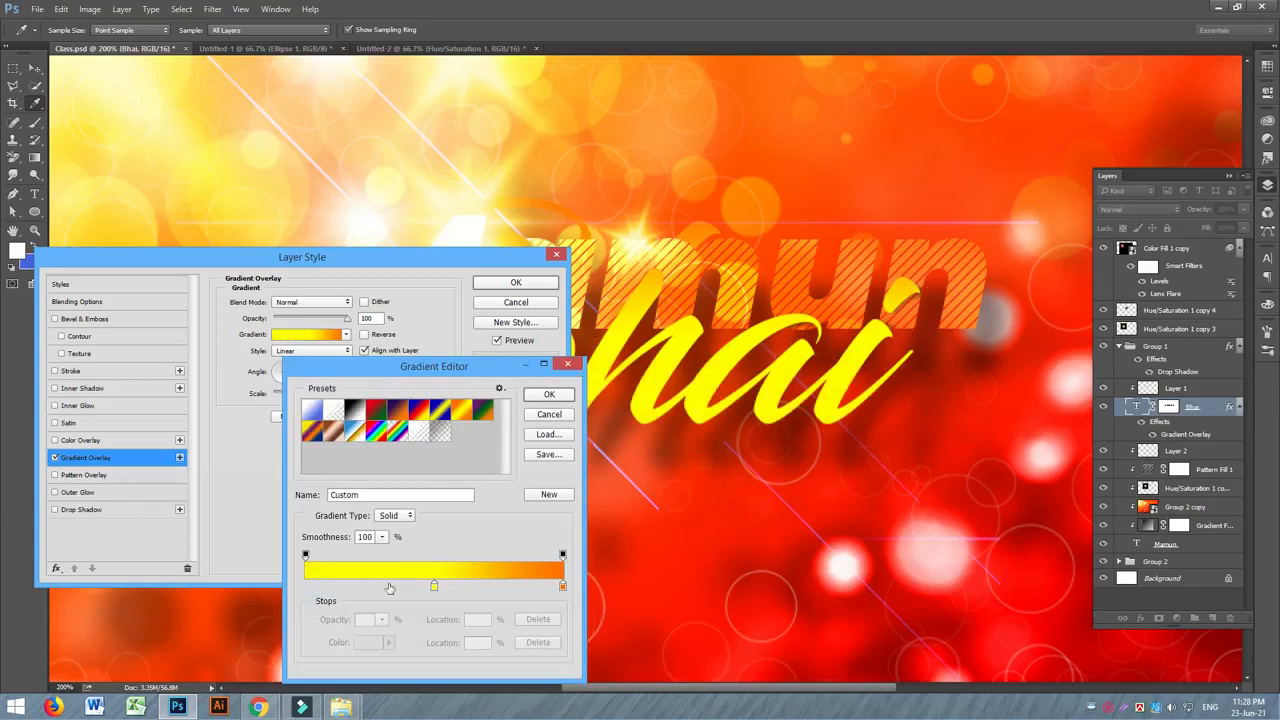
{"action": "key", "text": "ctrl+z"}
{"action": "left_click_drag", "start_coordinate": [562, 587], "coordinate": [640, 625]}
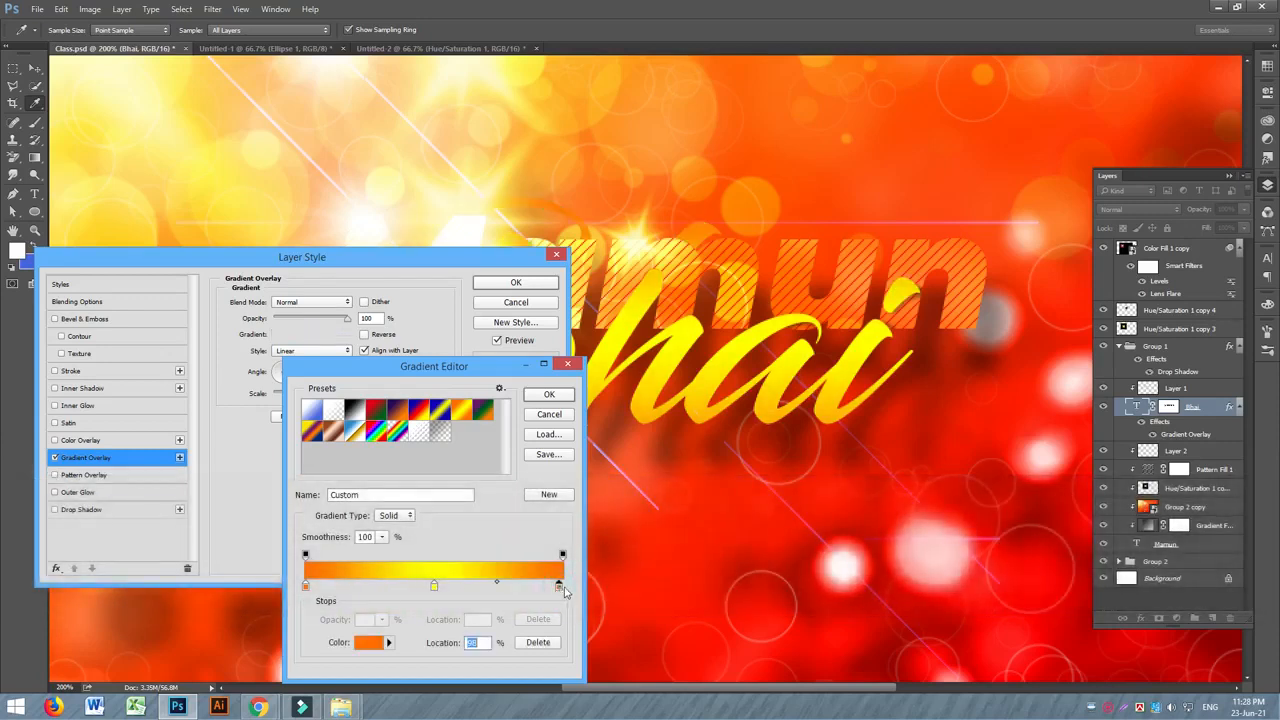
{"action": "double_click", "coordinate": [559, 588]}
{"action": "left_click_drag", "start_coordinate": [248, 214], "coordinate": [73, 143]}
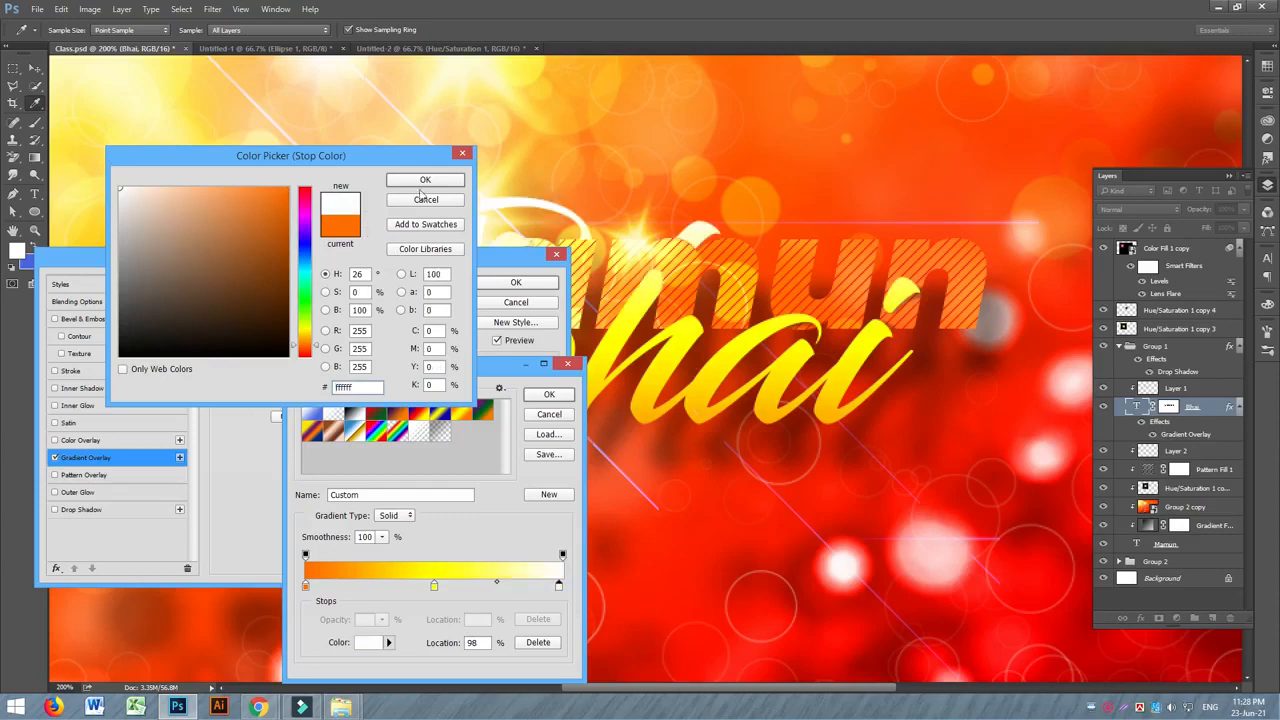
{"action": "left_click", "coordinate": [425, 179]}
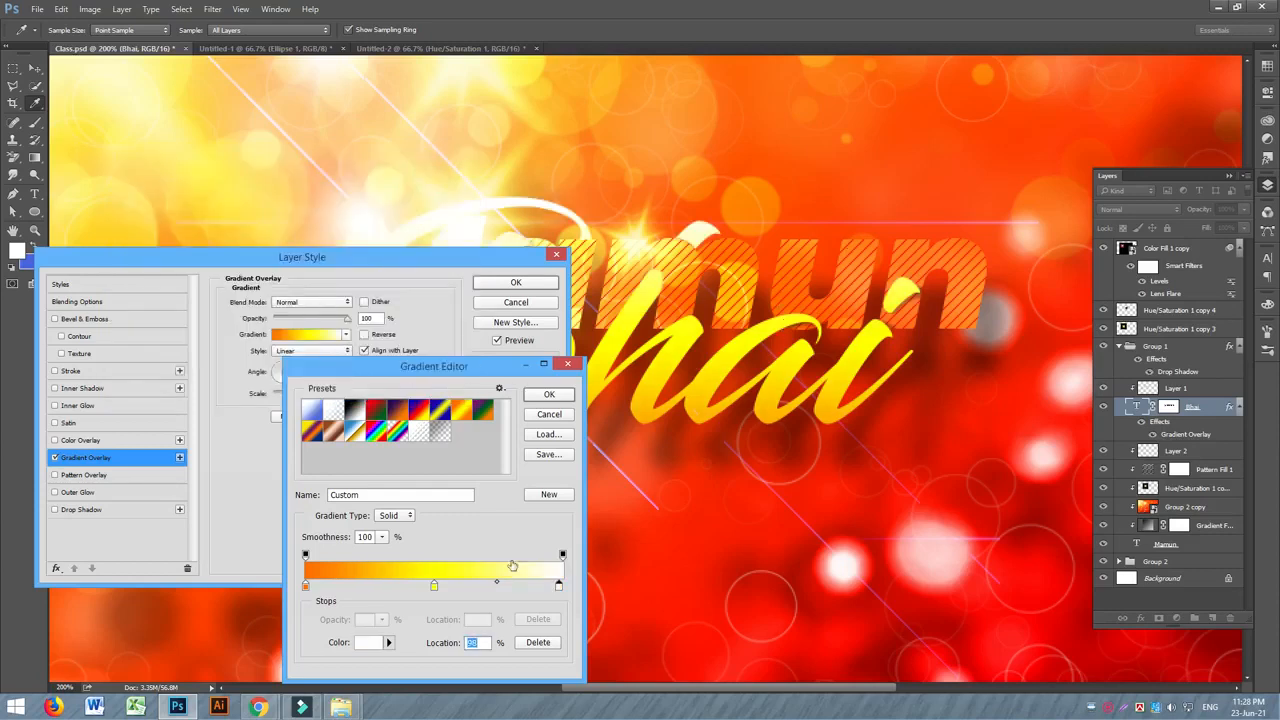
{"action": "left_click_drag", "start_coordinate": [435, 590], "coordinate": [399, 590]}
{"action": "left_click", "coordinate": [549, 395]}
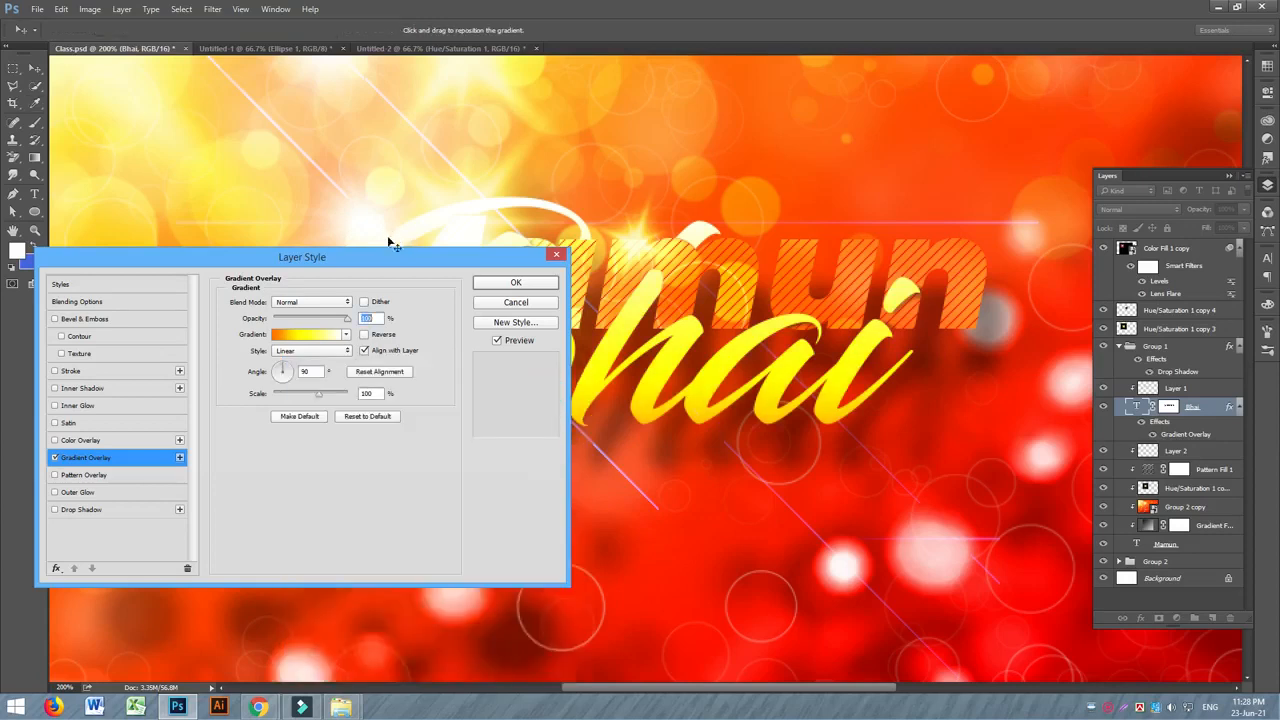
Tilt the Gradient Overlay angle slightly counterclockwise from vertical so the script text runs from white to orange along its length, and apply the style.
{"action": "left_click_drag", "start_coordinate": [358, 261], "coordinate": [1162, 357]}
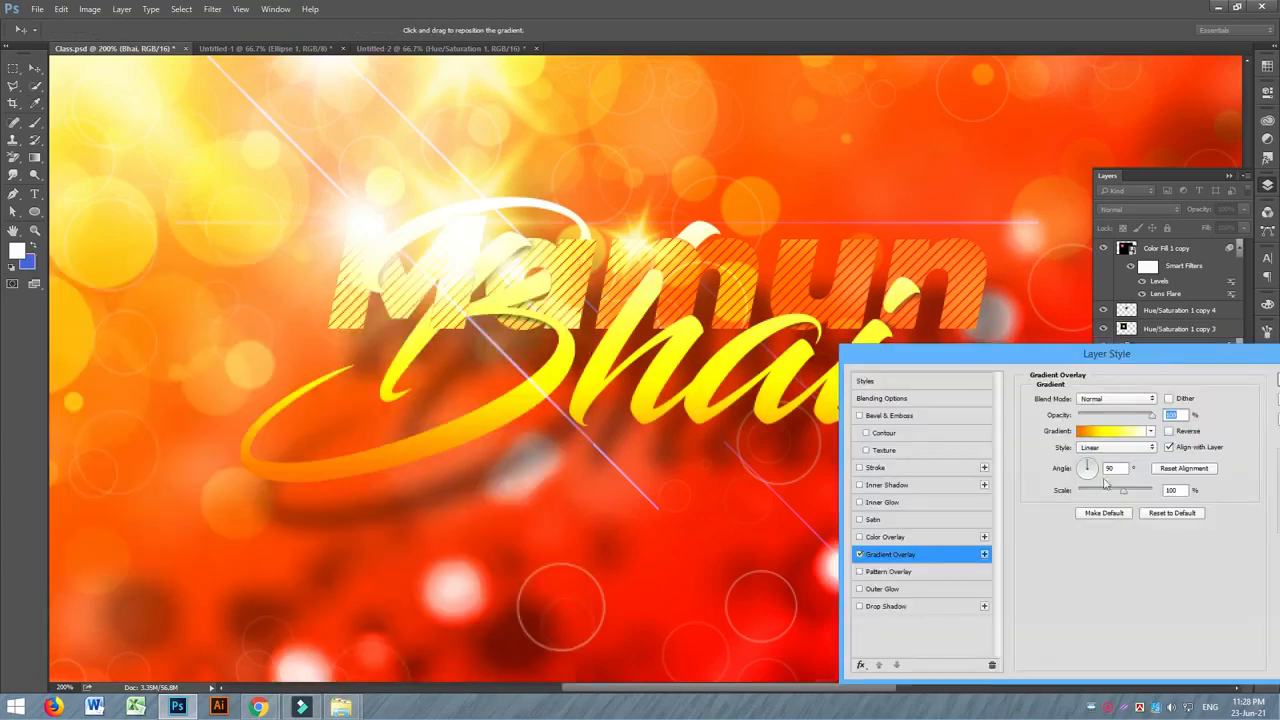
{"action": "mouse_move", "coordinate": [1090, 467]}
{"action": "left_mouse_down"}
{"action": "mouse_move", "coordinate": [1089, 452]}
{"action": "mouse_move", "coordinate": [1085, 466]}
{"action": "left_mouse_up"}
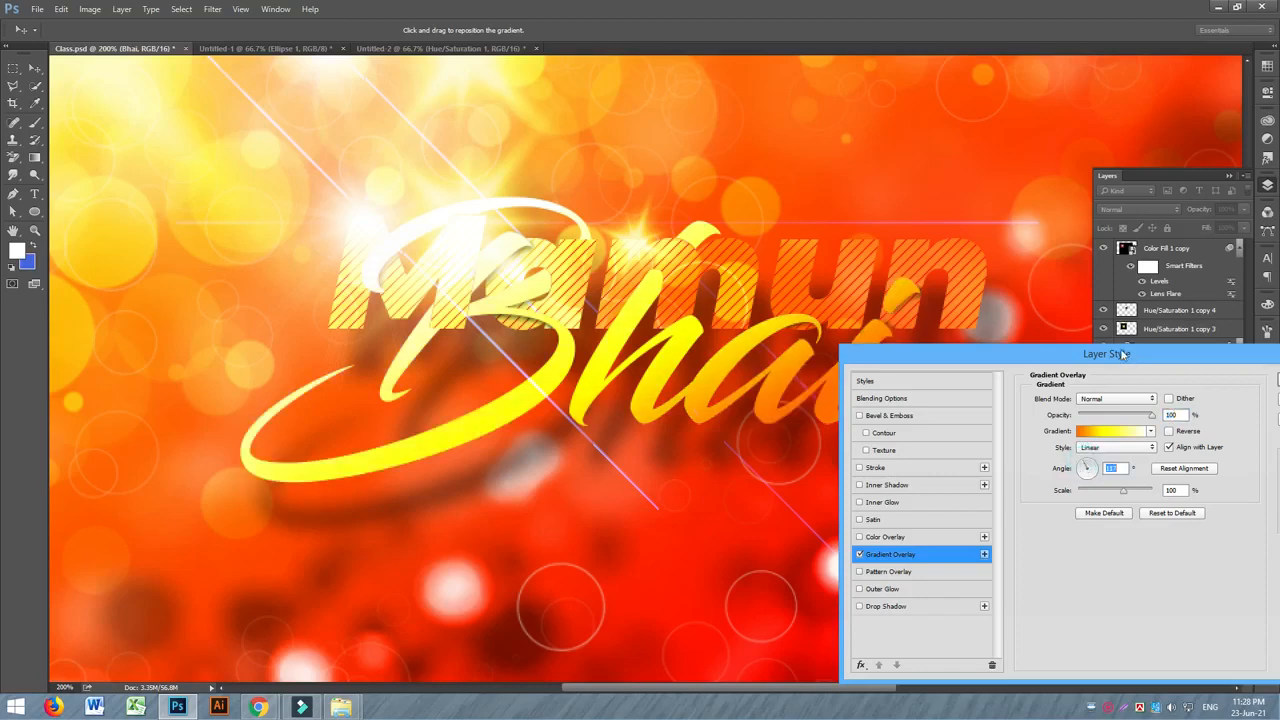
{"action": "left_click_drag", "start_coordinate": [1122, 354], "coordinate": [674, 293]}
{"action": "left_click", "coordinate": [875, 324]}
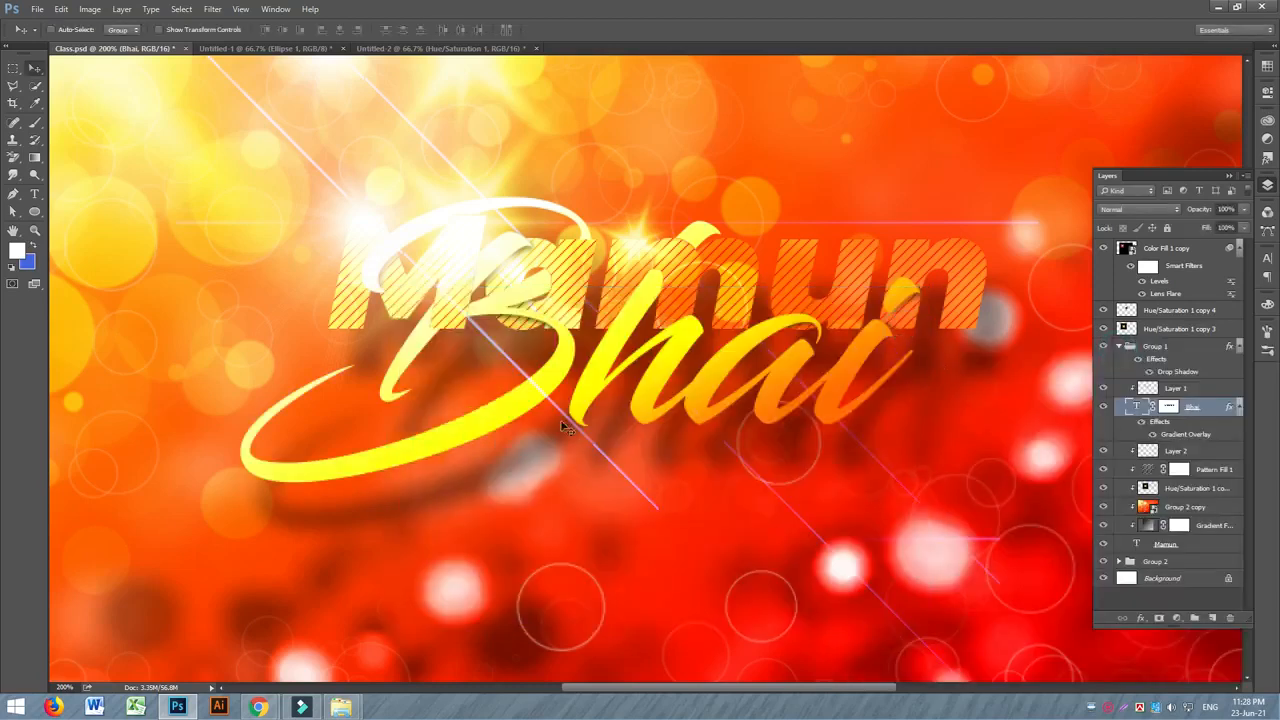
Collapse Group 1 and toggle its visibility to check the lettering against the whole composition.
{"action": "key", "text": "ctrl+minus"}
{"action": "key", "text": "ctrl+minus"}
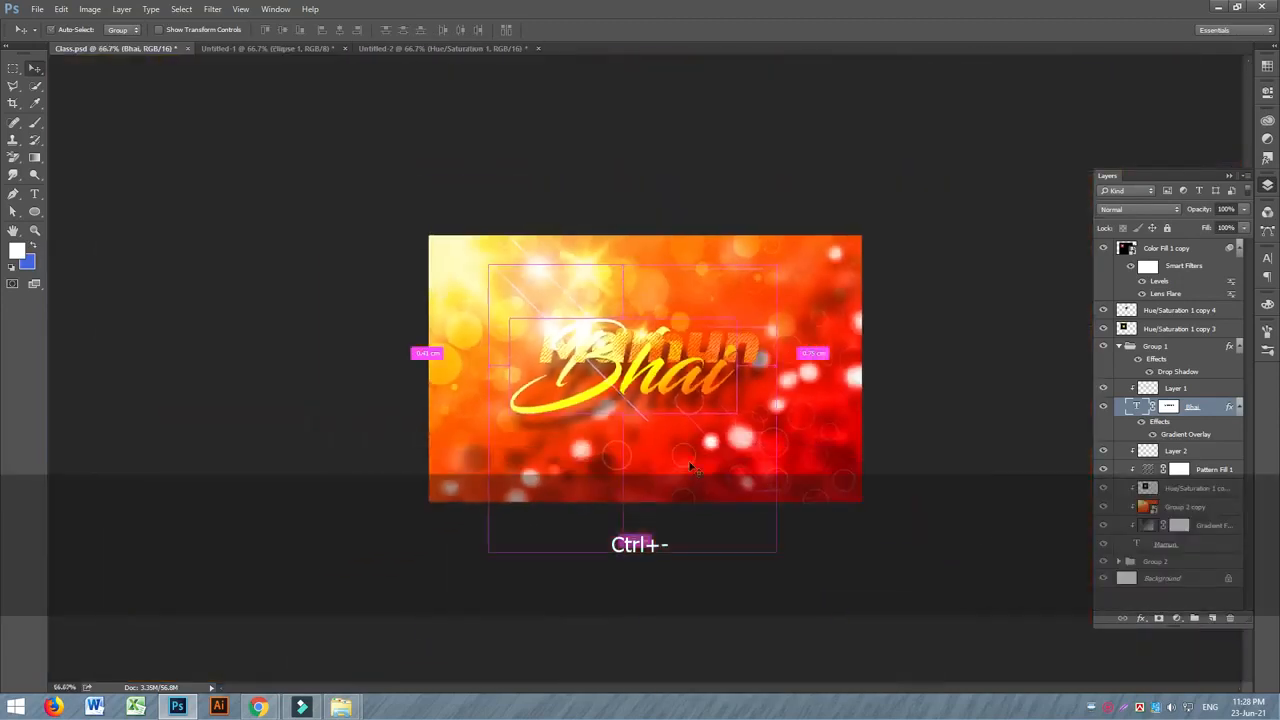
{"action": "left_click", "coordinate": [1118, 346]}
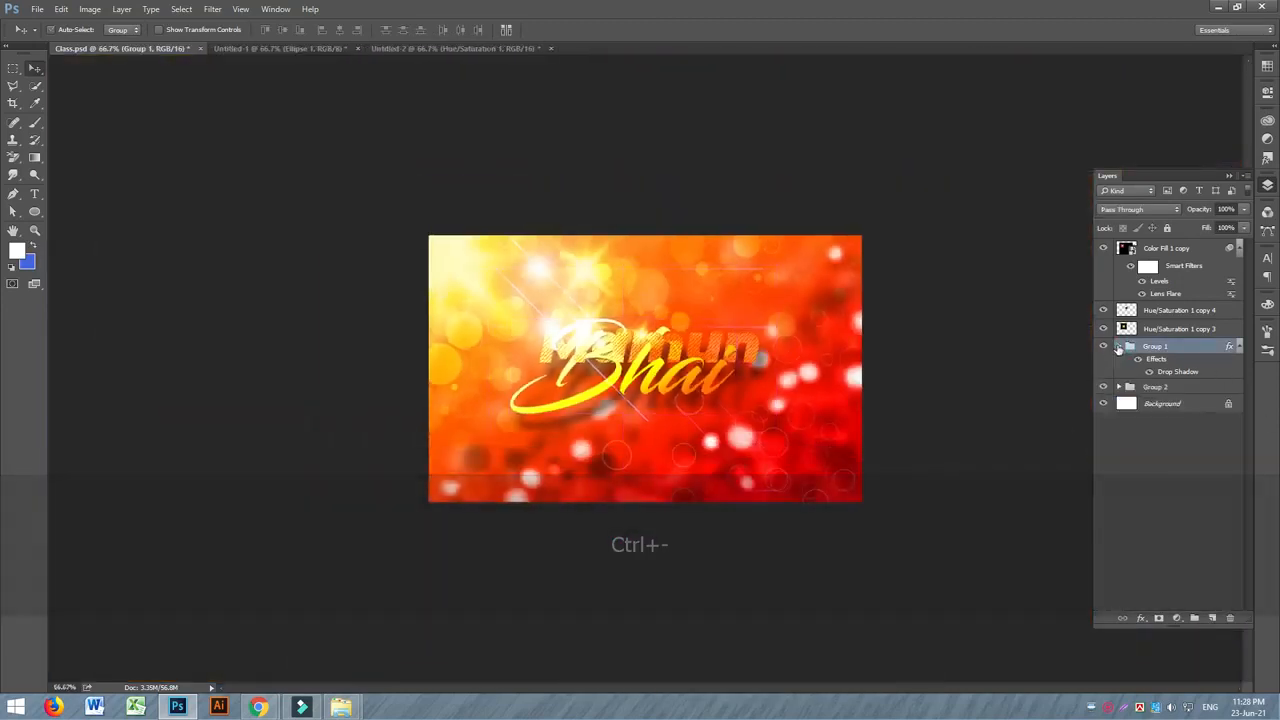
{"action": "left_click", "coordinate": [1103, 349]}
{"action": "left_click", "coordinate": [1103, 349]}
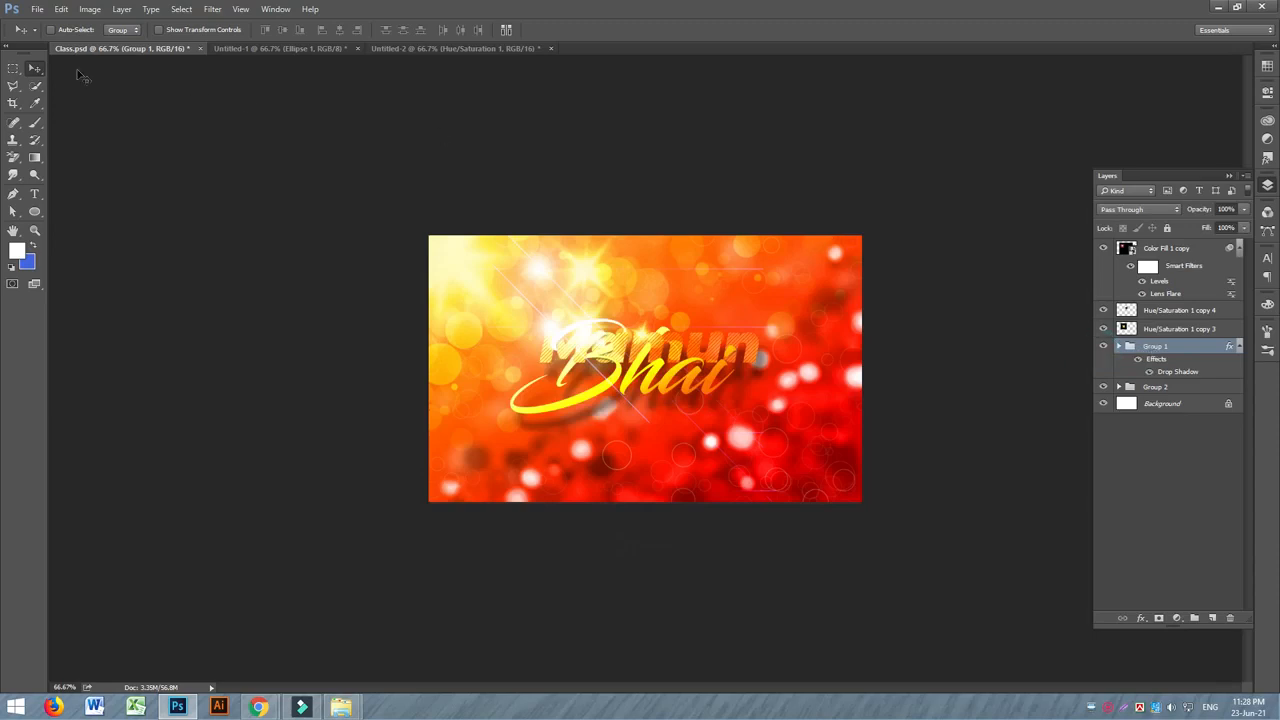
Select everything from Group 1 up to Color Fill 1 copy and move the lettering with its flares slightly down and right.
{"action": "left_click", "coordinate": [1194, 253], "text": "shift"}
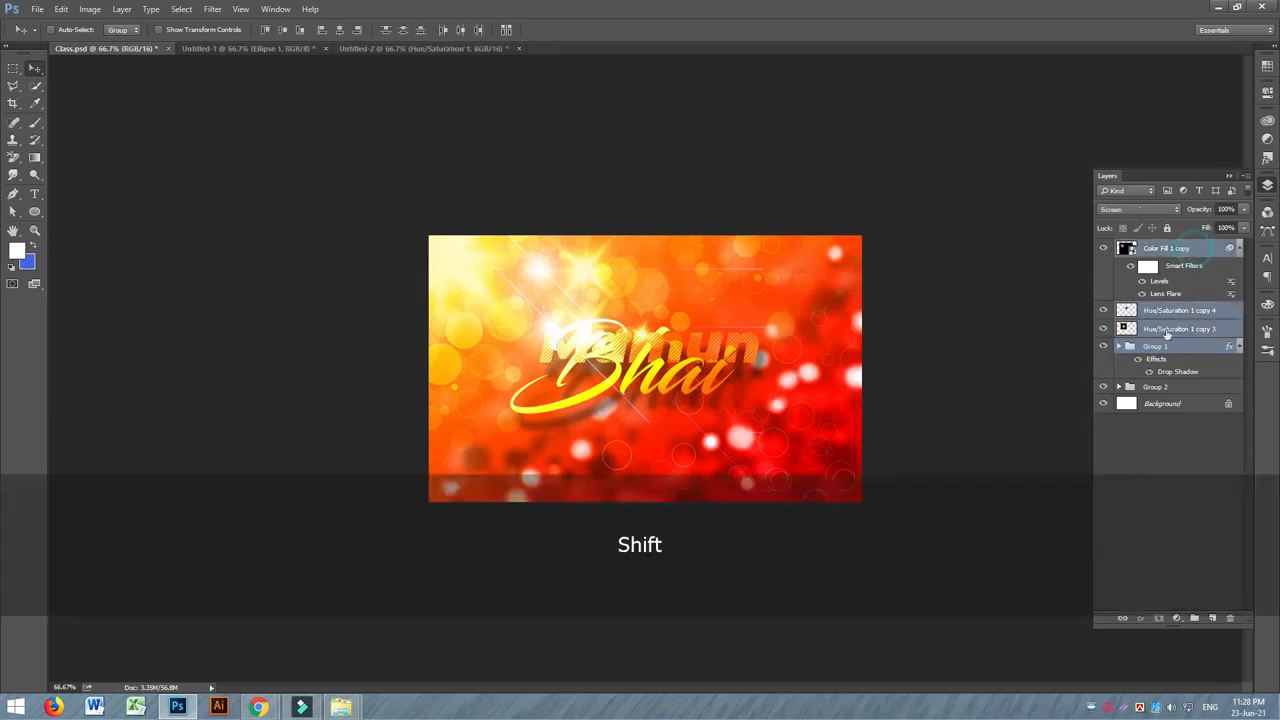
{"action": "left_click_drag", "start_coordinate": [667, 369], "coordinate": [693, 398]}
{"action": "left_click", "coordinate": [994, 314]}
{"action": "left_click", "coordinate": [906, 397]}
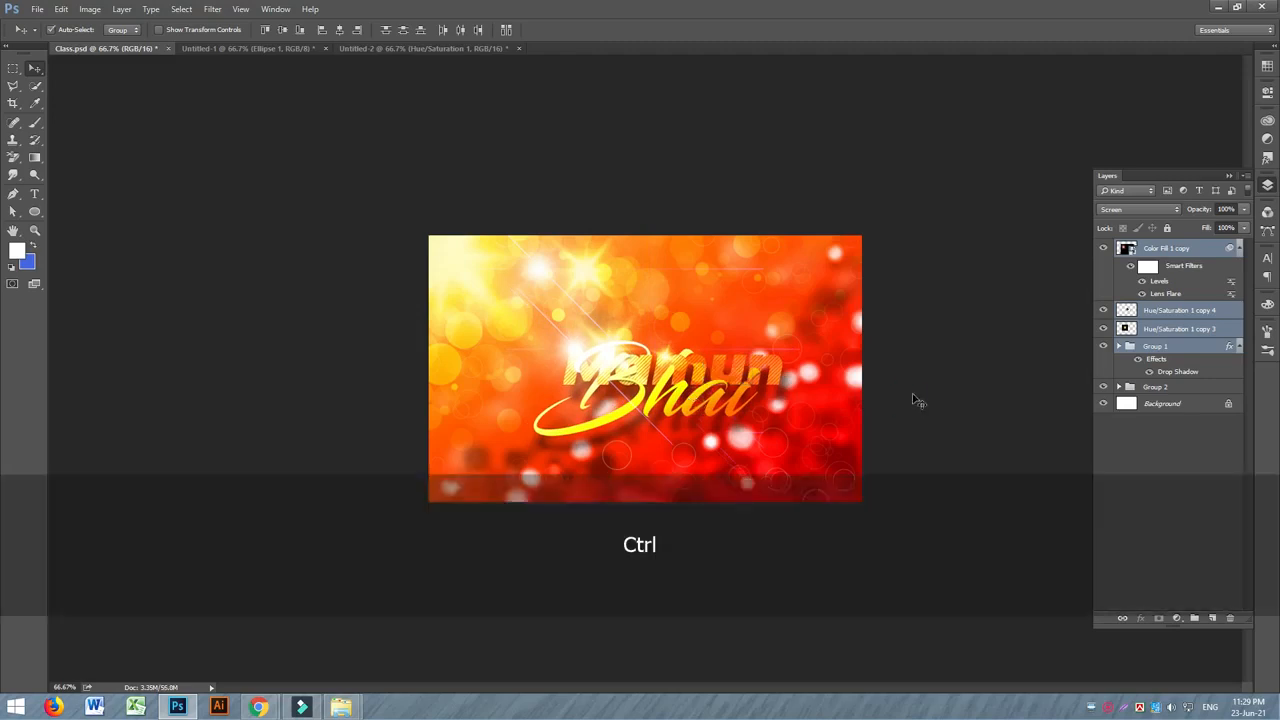
Add a blank layer directly above Group 2 and set up the Brush tool with black as the foreground color.
{"action": "key", "text": "ctrl+equal"}
{"action": "key", "text": "ctrl+equal"}
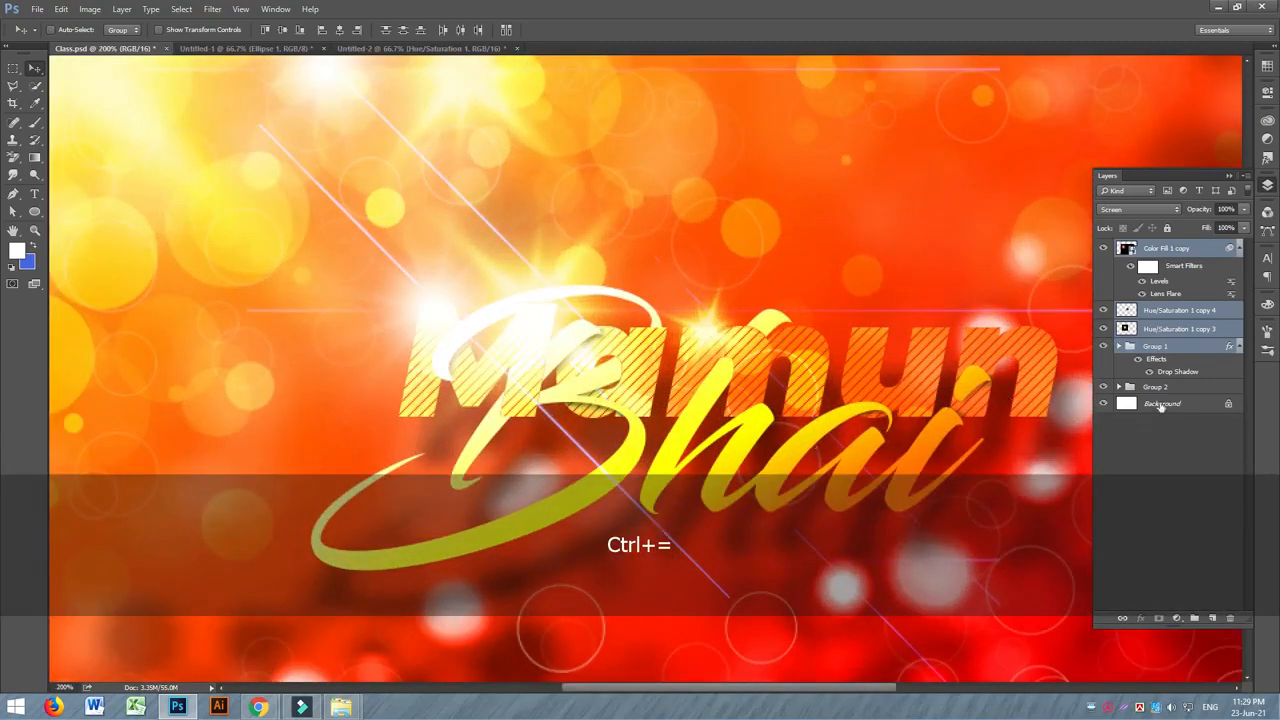
{"action": "left_click", "coordinate": [1156, 387]}
{"action": "left_click", "coordinate": [1212, 618]}
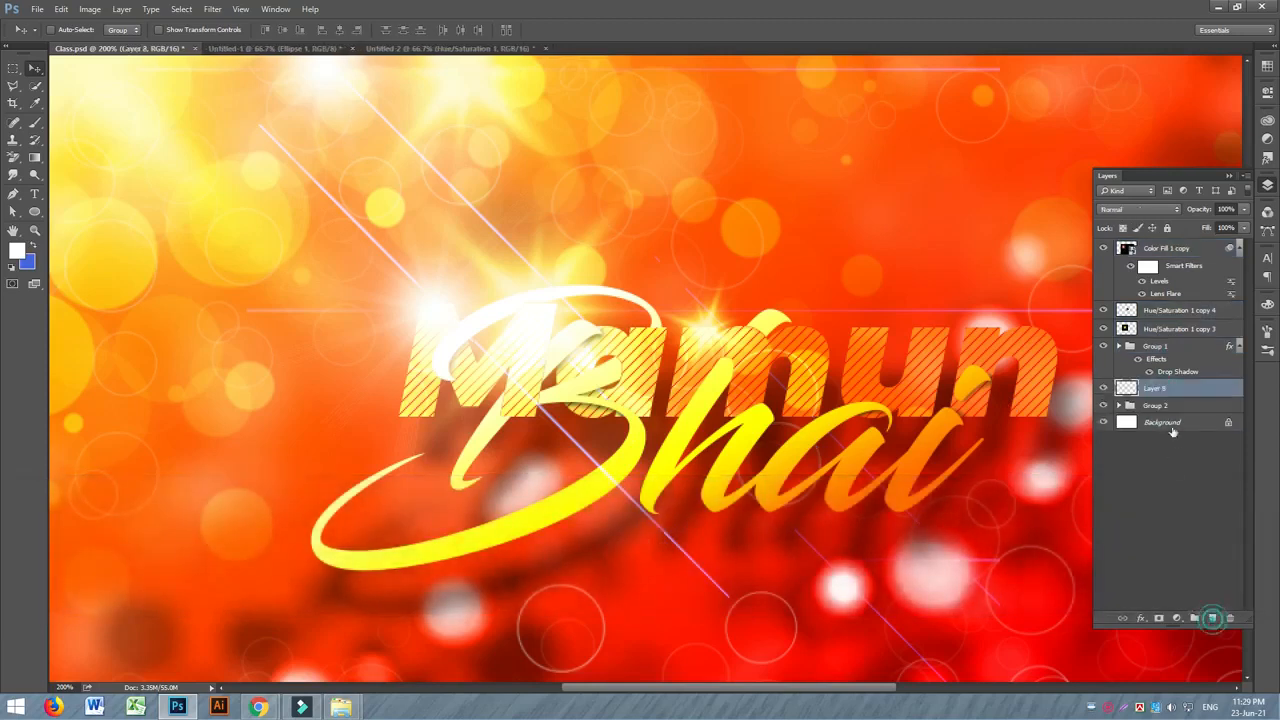
{"action": "left_click", "coordinate": [1100, 389]}
{"action": "left_click", "coordinate": [1100, 388]}
{"action": "left_click", "coordinate": [35, 122]}
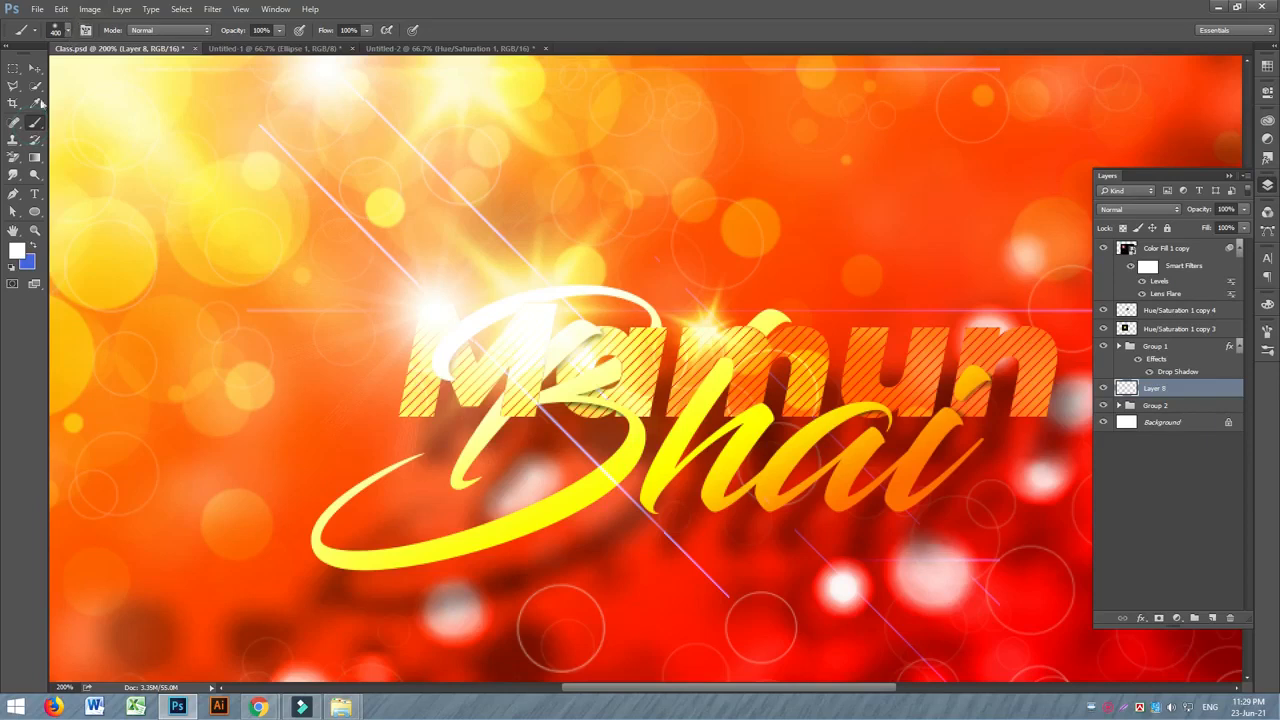
{"action": "left_click", "coordinate": [17, 250]}
{"action": "left_click_drag", "start_coordinate": [262, 305], "coordinate": [318, 360]}
{"action": "left_click", "coordinate": [424, 181]}
Paint a soft black shadow on the new layer behind the middle of the lettering, between the bold word and the script.
{"action": "key", "text": "bracketleft"}
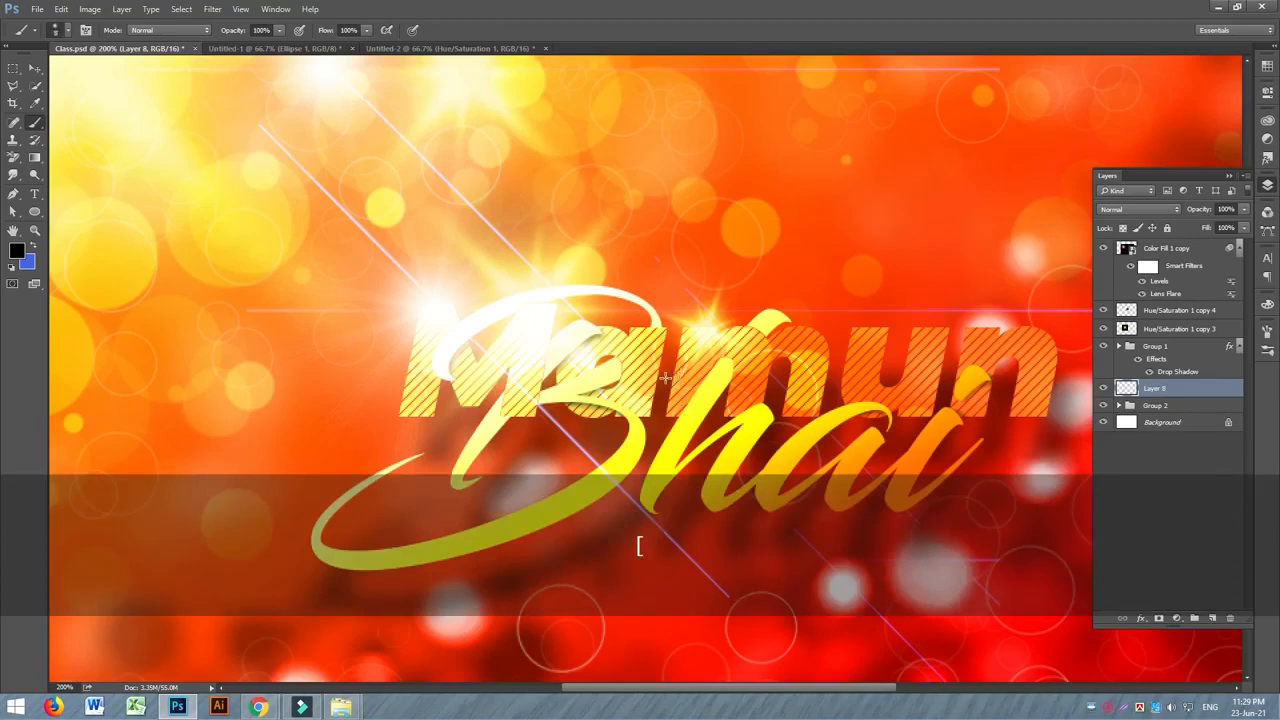
{"action": "key", "text": "Caps_Lock"}
{"action": "key", "text": "bracketright"}
{"action": "key", "text": "bracketright"}
{"action": "key", "text": "bracketright"}
{"action": "key", "text": "bracketright"}
{"action": "key", "text": "bracketright"}
{"action": "key", "text": "bracketright"}
{"action": "key", "text": "bracketright"}
{"action": "key", "text": "bracketright"}
{"action": "key", "text": "bracketright"}
{"action": "mouse_move", "coordinate": [634, 375]}
{"action": "left_mouse_down"}
{"action": "mouse_move", "coordinate": [584, 397]}
{"action": "mouse_move", "coordinate": [574, 380]}
{"action": "mouse_move", "coordinate": [525, 368]}
{"action": "mouse_move", "coordinate": [528, 392]}
{"action": "mouse_move", "coordinate": [474, 373]}
{"action": "mouse_move", "coordinate": [456, 400]}
{"action": "mouse_move", "coordinate": [608, 430]}
{"action": "mouse_move", "coordinate": [560, 470]}
{"action": "left_mouse_up"}
{"action": "mouse_move", "coordinate": [681, 400]}
{"action": "left_mouse_down"}
{"action": "mouse_move", "coordinate": [723, 373]}
{"action": "mouse_move", "coordinate": [730, 393]}
{"action": "mouse_move", "coordinate": [705, 423]}
{"action": "mouse_move", "coordinate": [710, 408]}
{"action": "mouse_move", "coordinate": [737, 453]}
{"action": "mouse_move", "coordinate": [815, 423]}
{"action": "mouse_move", "coordinate": [880, 373]}
{"action": "mouse_move", "coordinate": [875, 398]}
{"action": "mouse_move", "coordinate": [825, 378]}
{"action": "mouse_move", "coordinate": [895, 378]}
{"action": "mouse_move", "coordinate": [895, 393]}
{"action": "mouse_move", "coordinate": [930, 378]}
{"action": "mouse_move", "coordinate": [1015, 398]}
{"action": "mouse_move", "coordinate": [890, 455]}
{"action": "left_mouse_up"}
Enlarge the brush to 80 and extend the black shadow behind the last letters and into the loop of the script's first letter.
{"action": "key", "text": "bracketright"}
{"action": "key", "text": "bracketright"}
{"action": "key", "text": "bracketright"}
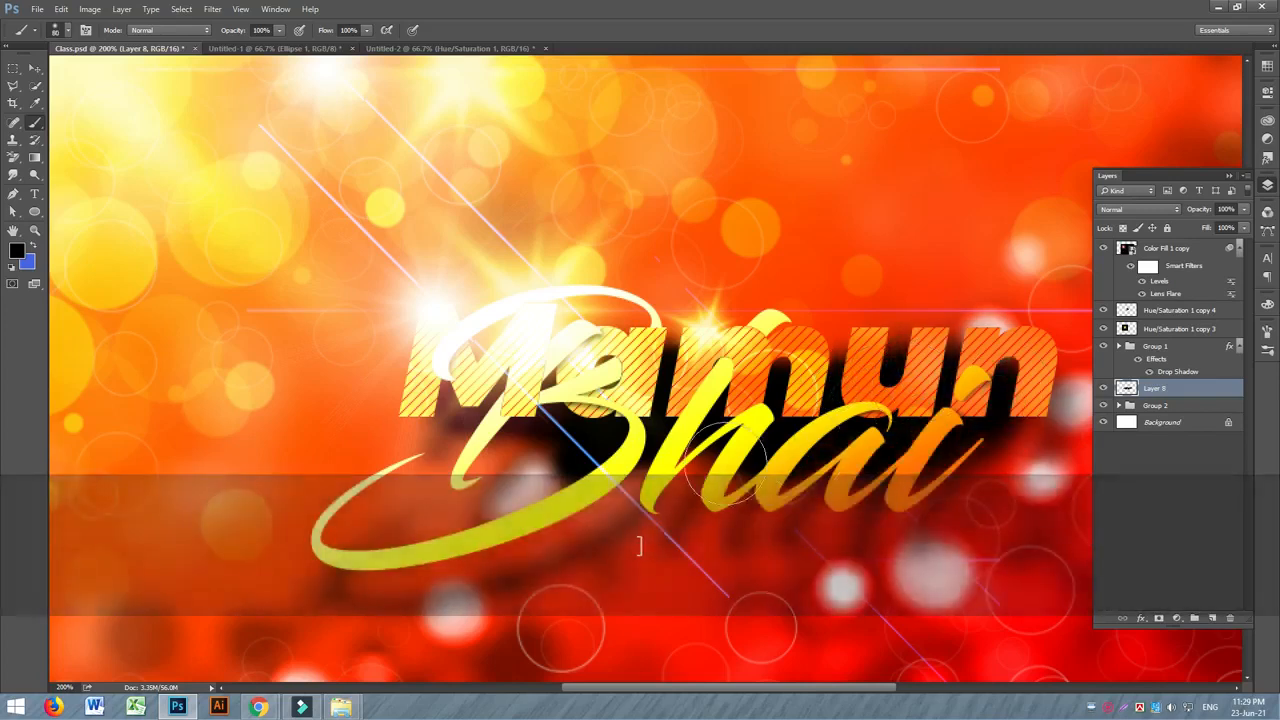
{"action": "mouse_move", "coordinate": [970, 400]}
{"action": "left_mouse_down"}
{"action": "mouse_move", "coordinate": [1000, 437]}
{"action": "mouse_move", "coordinate": [860, 452]}
{"action": "left_mouse_up"}
{"action": "mouse_move", "coordinate": [492, 450]}
{"action": "left_mouse_down"}
{"action": "mouse_move", "coordinate": [541, 458]}
{"action": "mouse_move", "coordinate": [360, 520]}
{"action": "mouse_move", "coordinate": [530, 475]}
{"action": "left_mouse_up"}
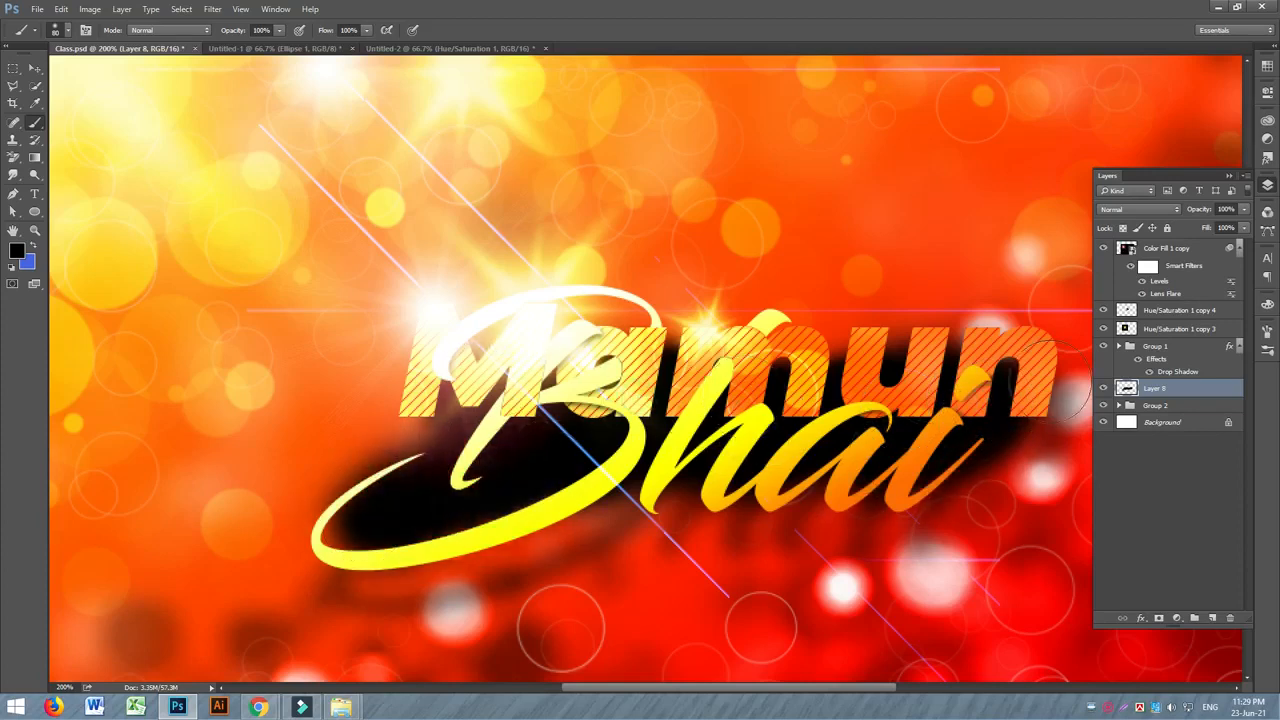
{"action": "left_click_drag", "start_coordinate": [371, 514], "coordinate": [590, 465]}
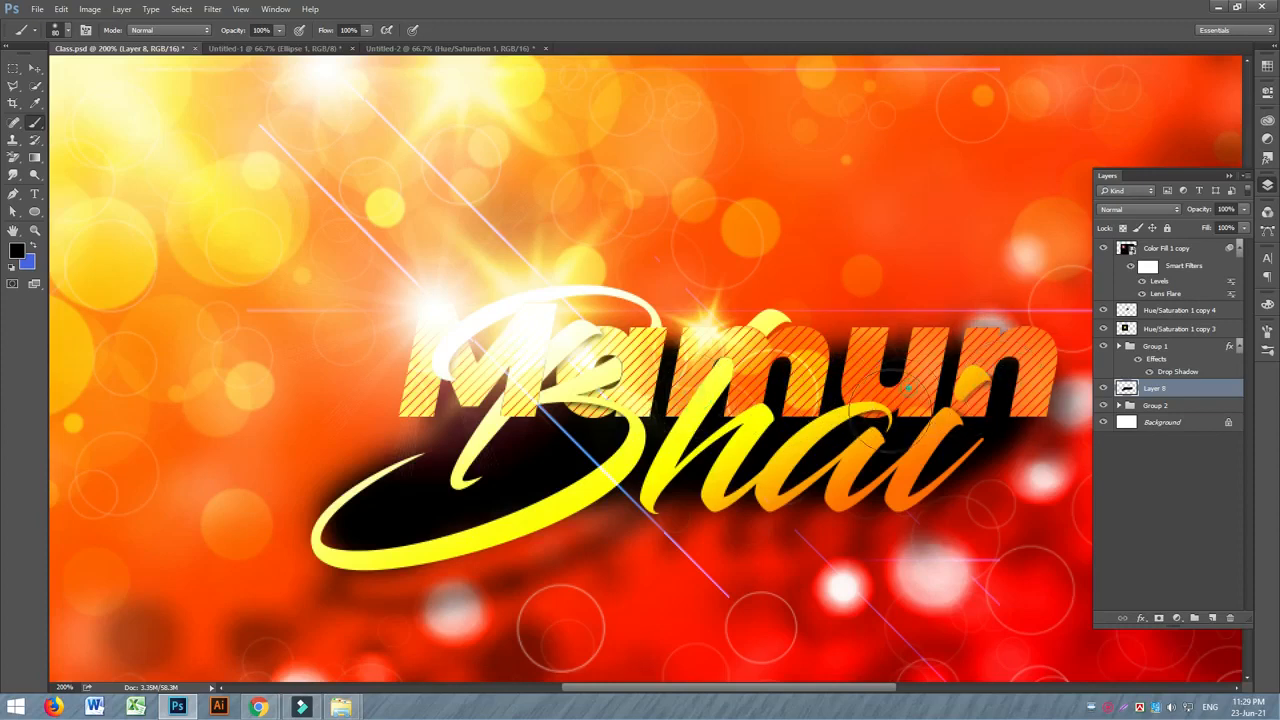
Switch to the Google Meet call, admit the waiting participant, and return to Photoshop.
{"action": "mouse_move", "coordinate": [259, 707]}
{"action": "left_click", "coordinate": [207, 672]}
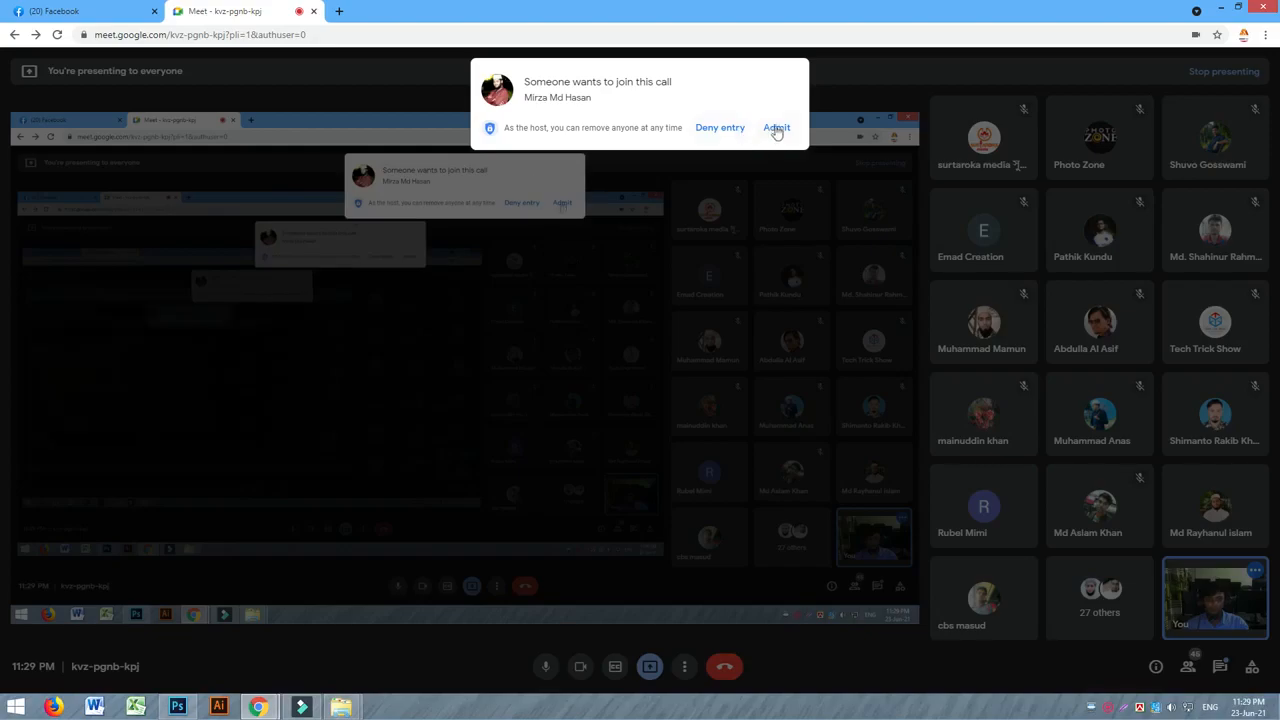
{"action": "left_click", "coordinate": [774, 126]}
{"action": "left_click", "coordinate": [177, 707]}
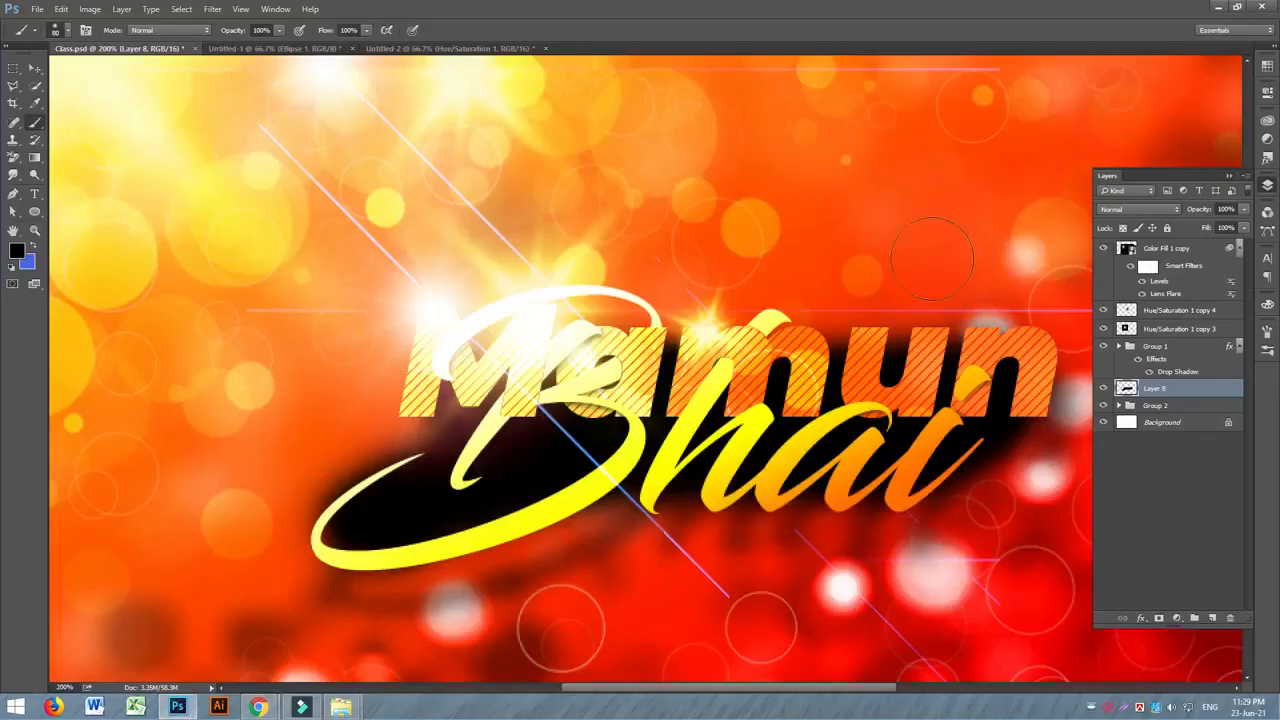
Add a layer mask to Layer 8 and paint on it with smaller brushes, down to size 20, to trim shadow spill around the letters.
{"action": "left_click", "coordinate": [1158, 619]}
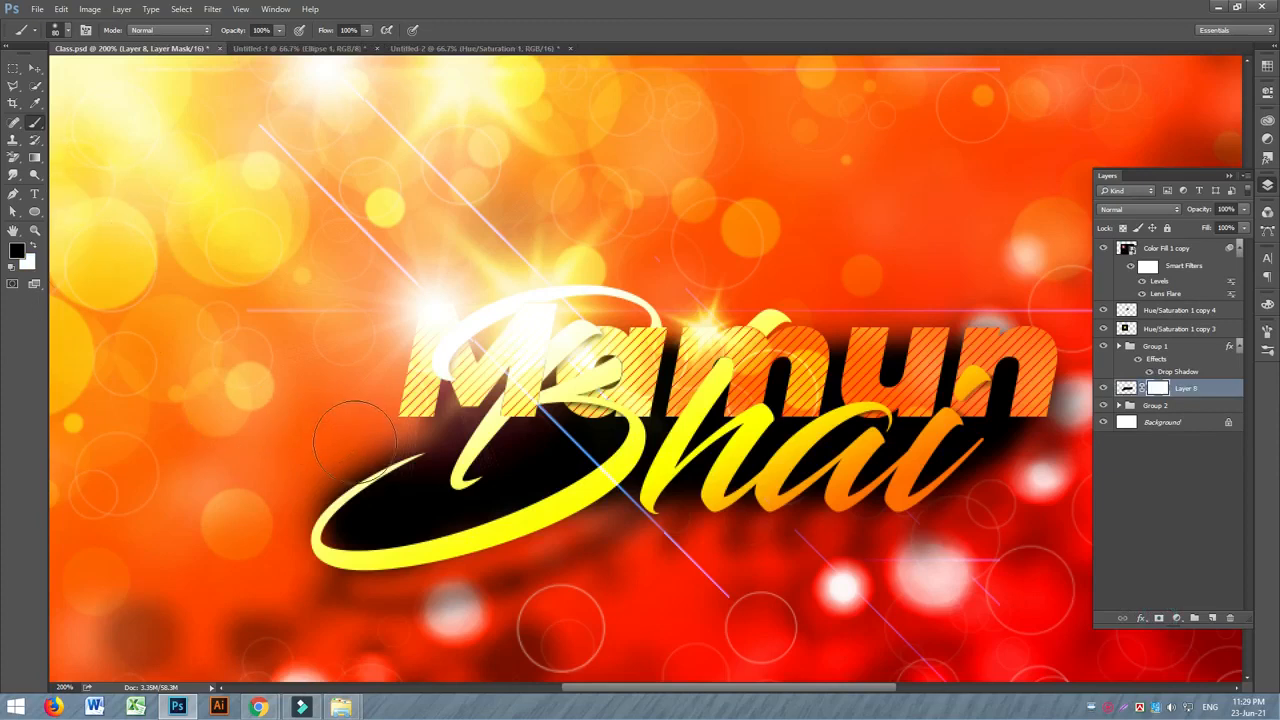
{"action": "key", "text": "ctrl+i"}
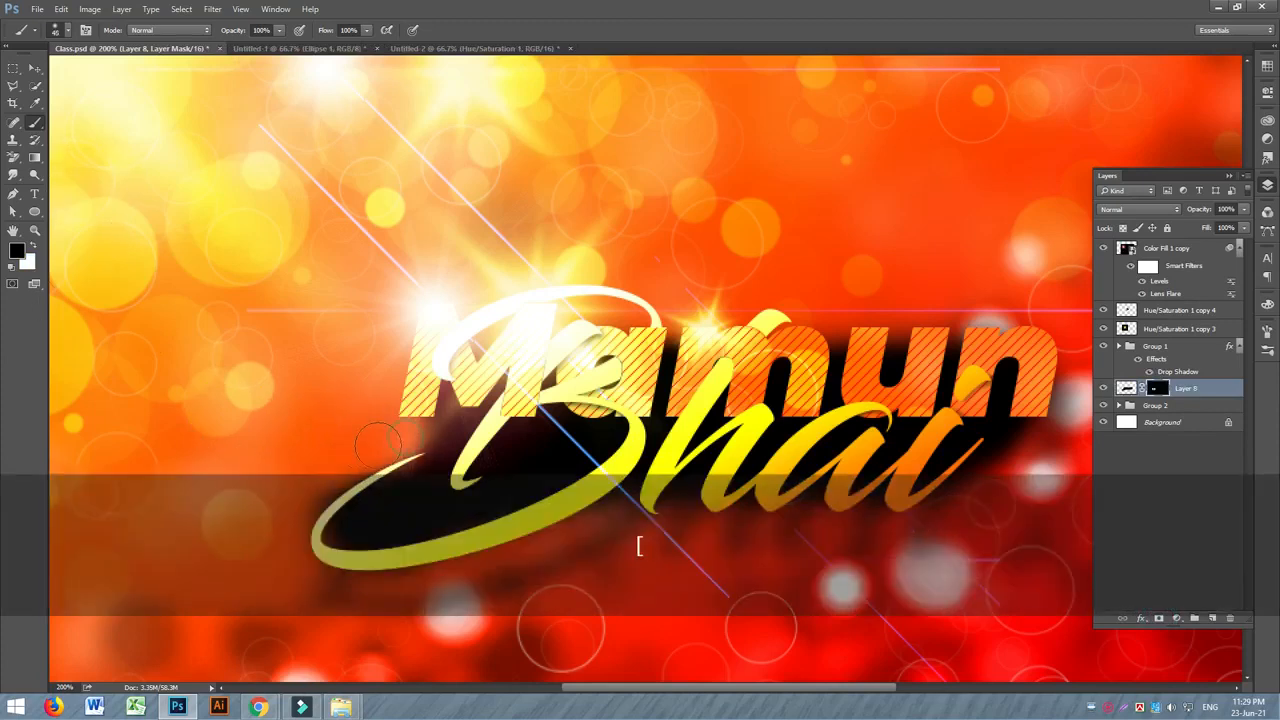
{"action": "key", "text": "bracketleft"}
{"action": "key", "text": "bracketleft"}
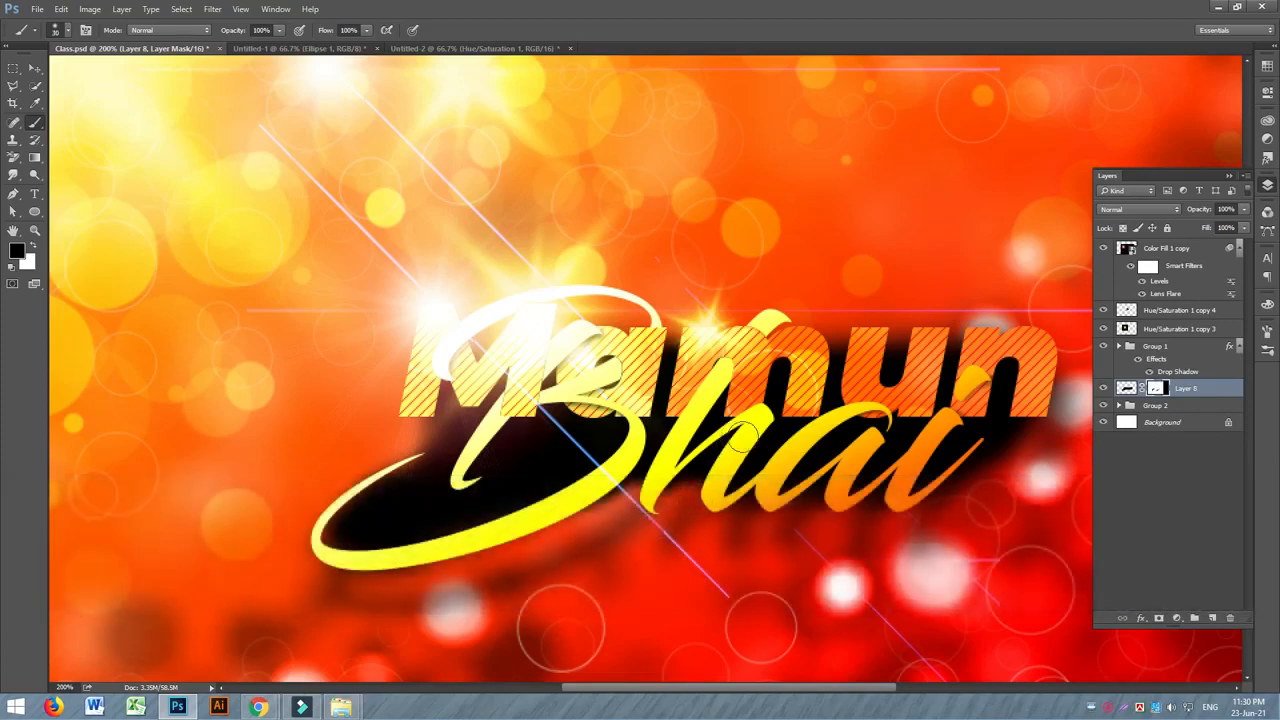
{"action": "key", "text": "bracketleft"}
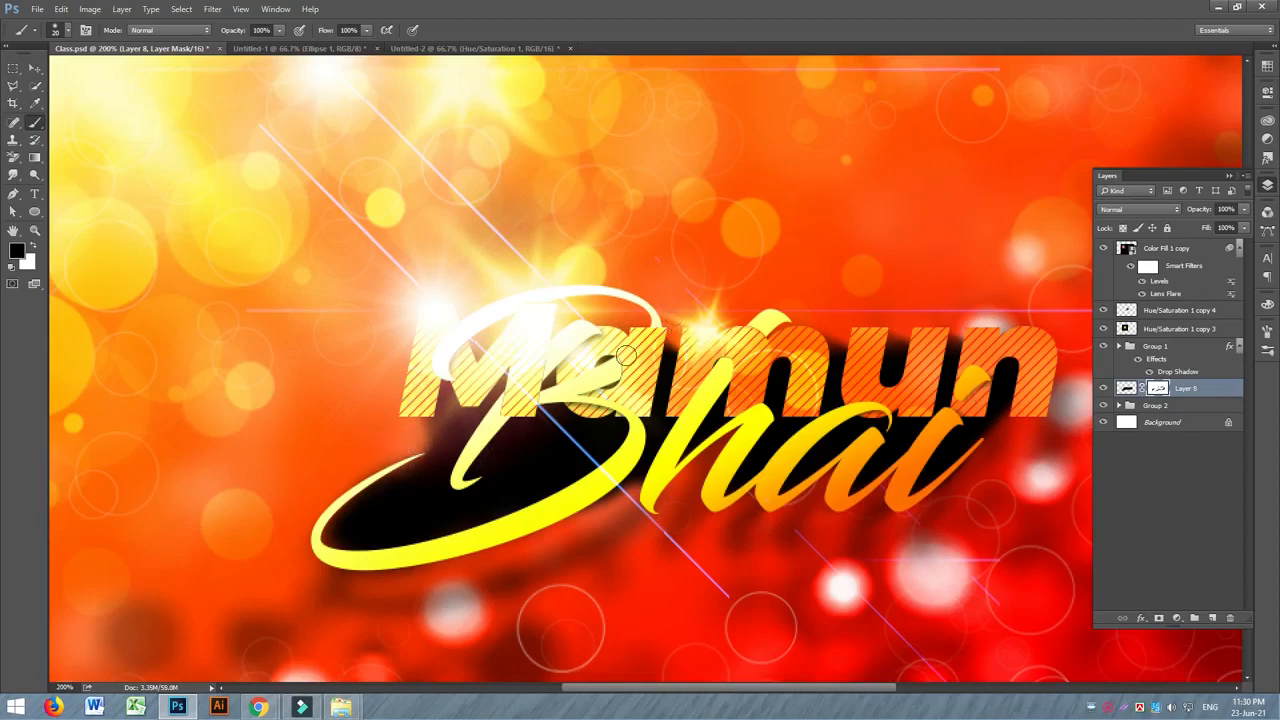
Set Layer 8's blend mode to Multiply and its opacity to 77%, and view the whole composition.
{"action": "left_click", "coordinate": [1243, 209]}
{"action": "left_click", "coordinate": [1140, 209]}
{"action": "left_click", "coordinate": [1130, 245]}
{"action": "left_click", "coordinate": [1243, 209]}
{"action": "mouse_move", "coordinate": [1246, 222]}
{"action": "left_mouse_down"}
{"action": "mouse_move", "coordinate": [1214, 228]}
{"action": "mouse_move", "coordinate": [1231, 229]}
{"action": "left_mouse_up"}
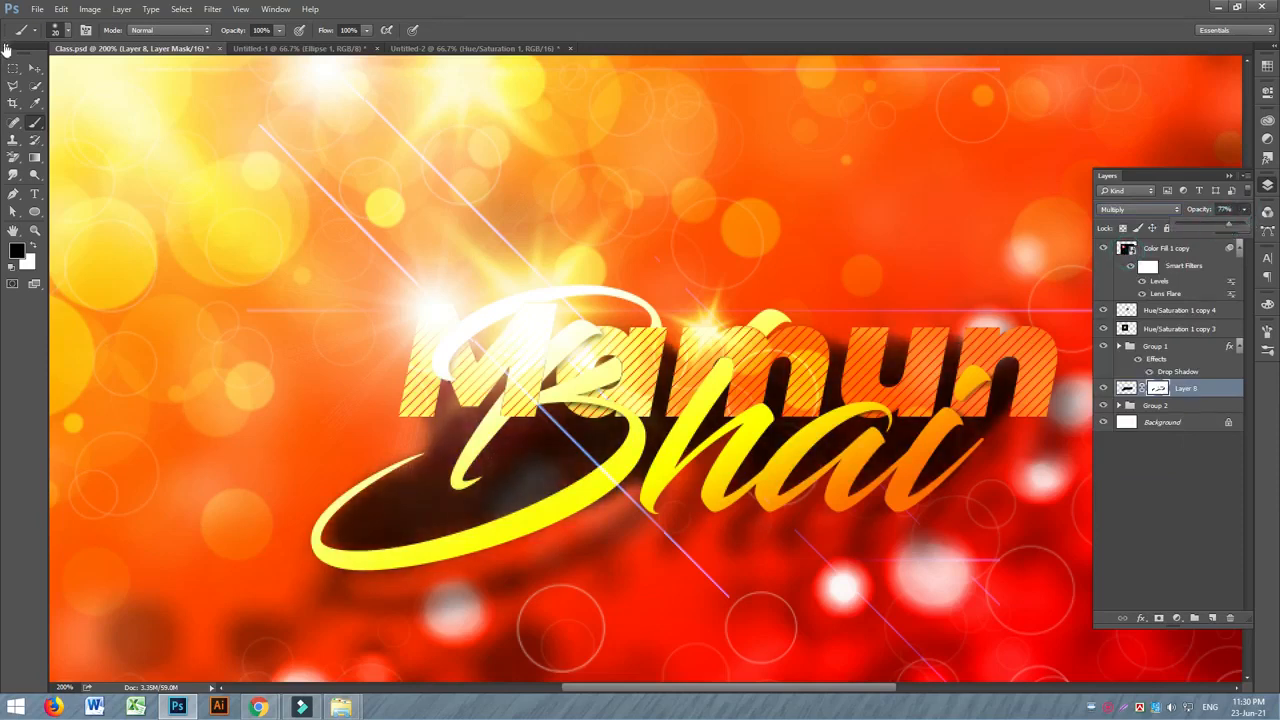
{"action": "left_click", "coordinate": [34, 67]}
{"action": "key", "text": "ctrl+minus"}
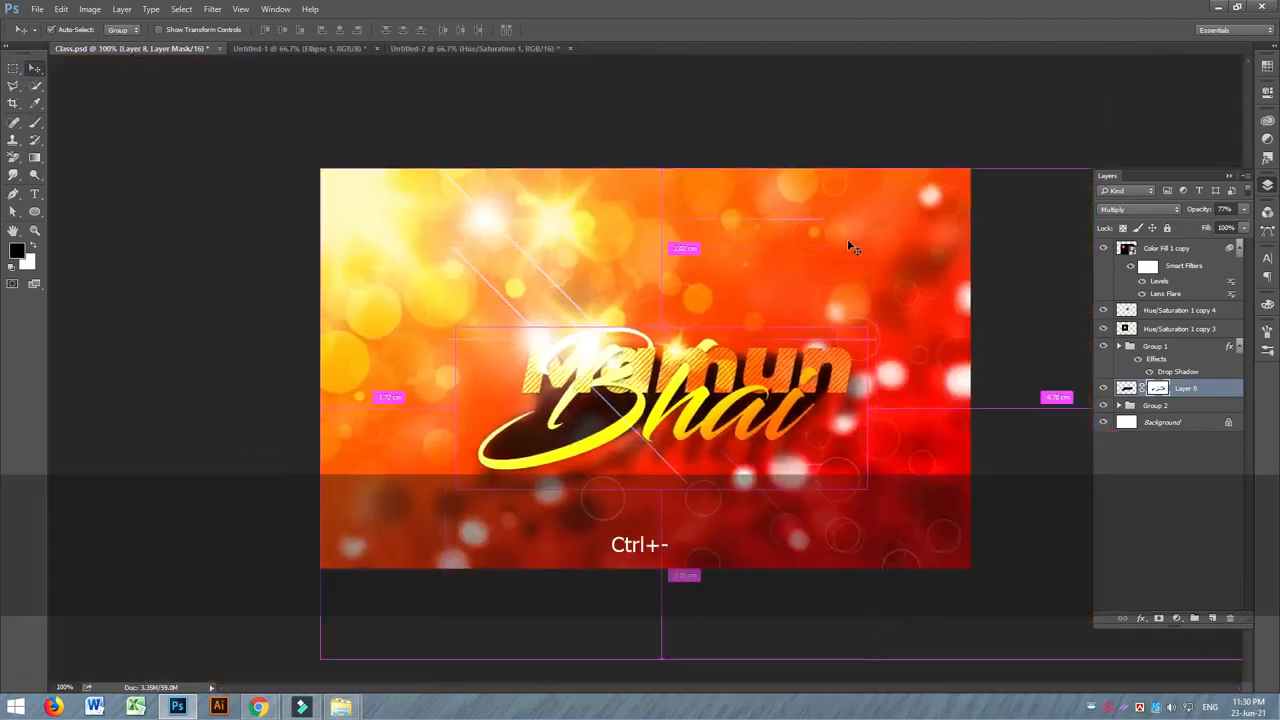
{"action": "key", "text": "ctrl+minus"}
{"action": "left_click", "coordinate": [920, 298]}
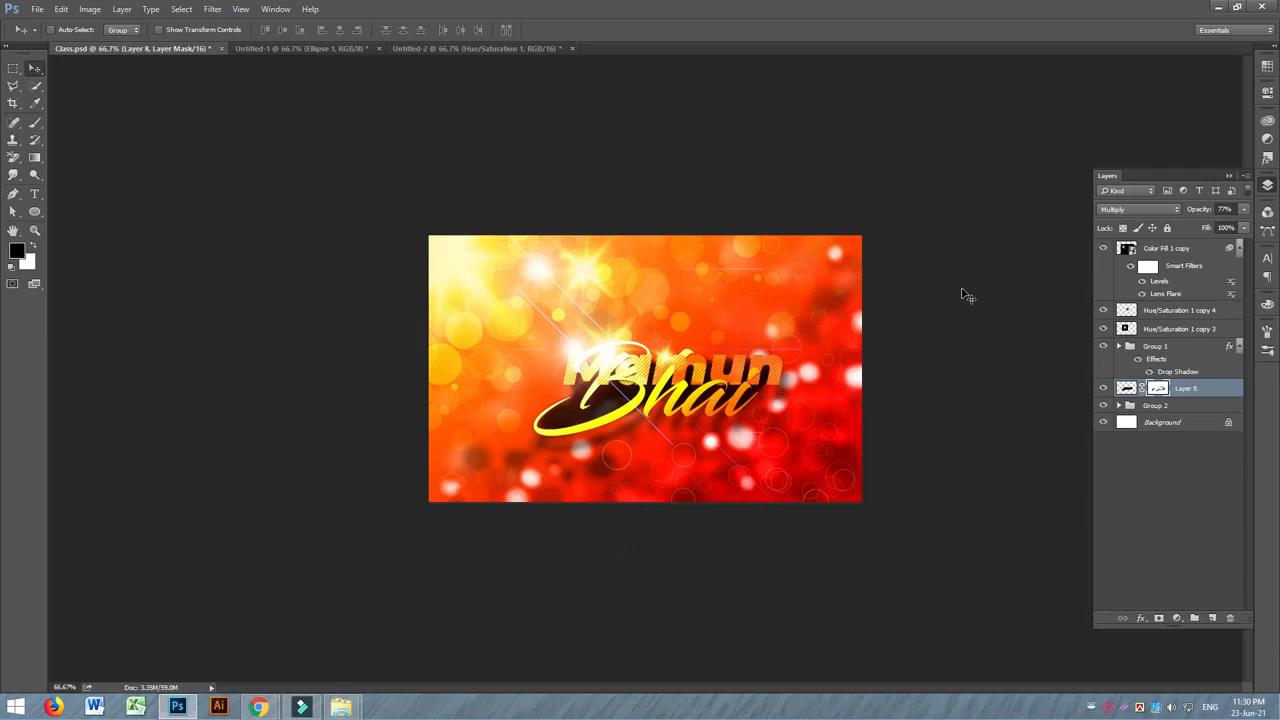
Go back to the Google Meet call, admit the next person asking to join, and return to Photoshop.
{"action": "mouse_move", "coordinate": [256, 707]}
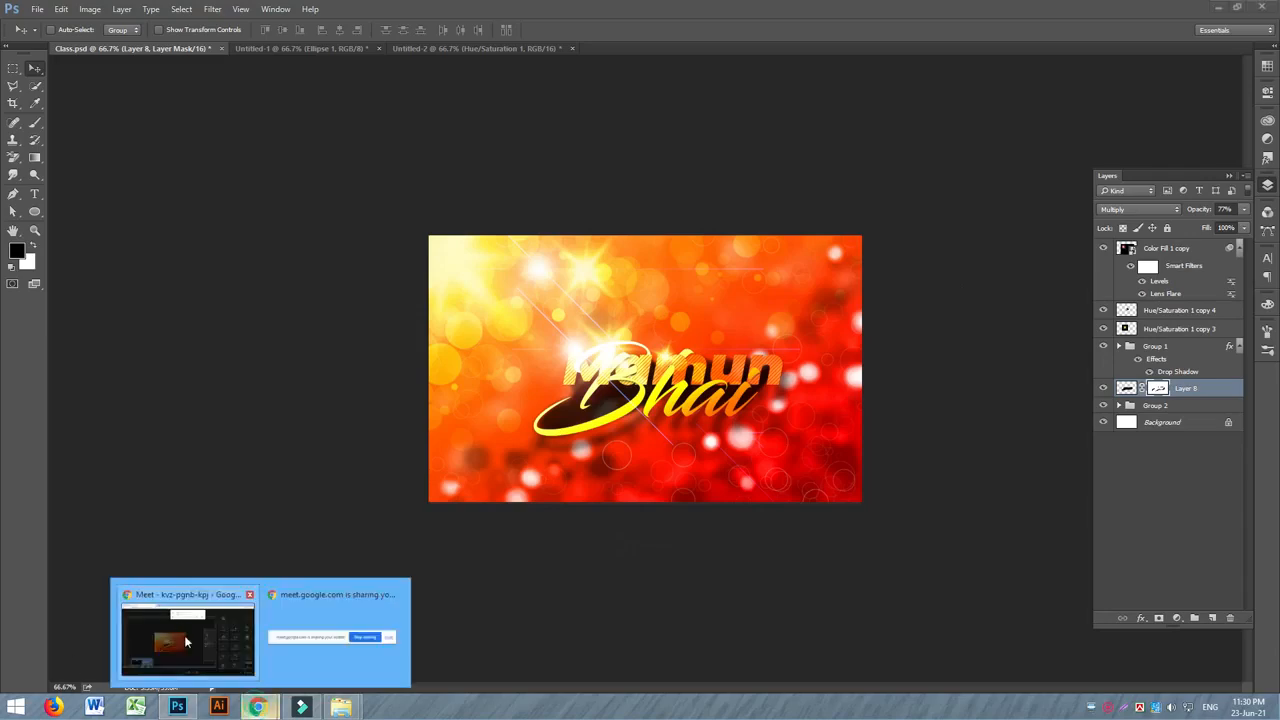
{"action": "left_click", "coordinate": [177, 623]}
{"action": "left_click", "coordinate": [777, 128]}
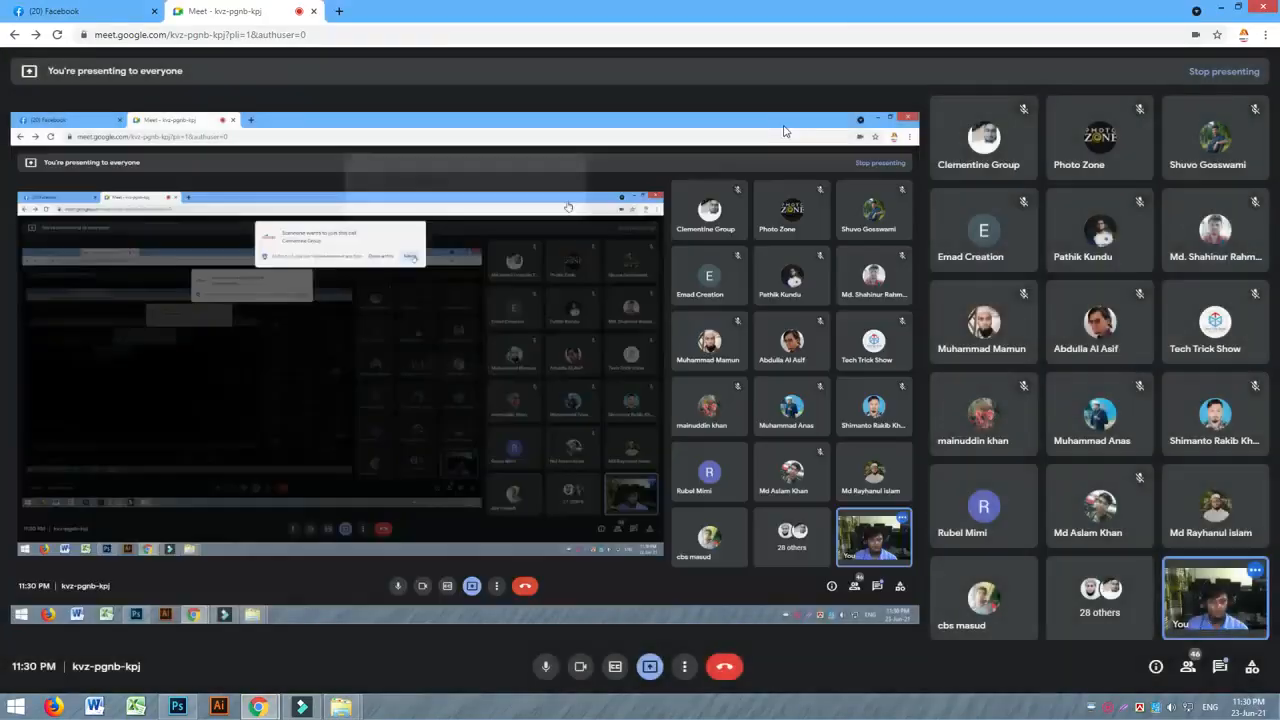
{"action": "key", "text": "alt+Tab"}
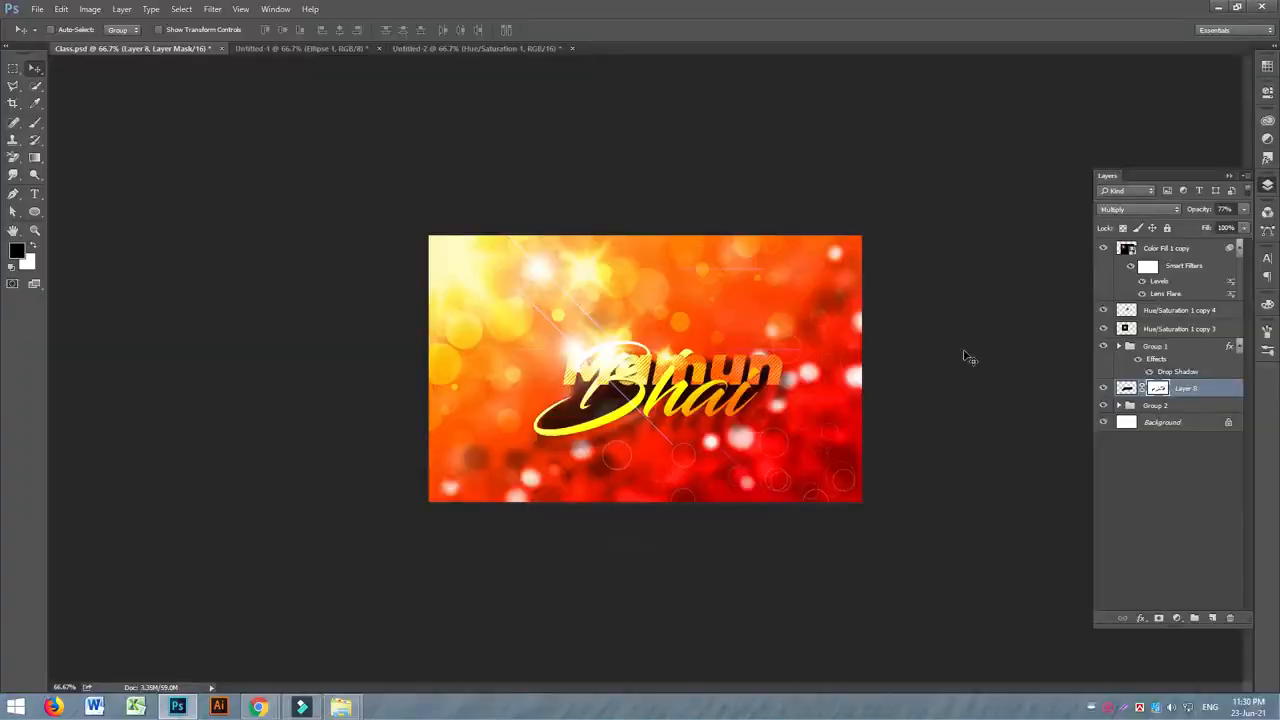
Toggle Layer 8's visibility and isolate it to check how the painted shadow affects the lettering.
{"action": "key", "text": "ctrl+equal"}
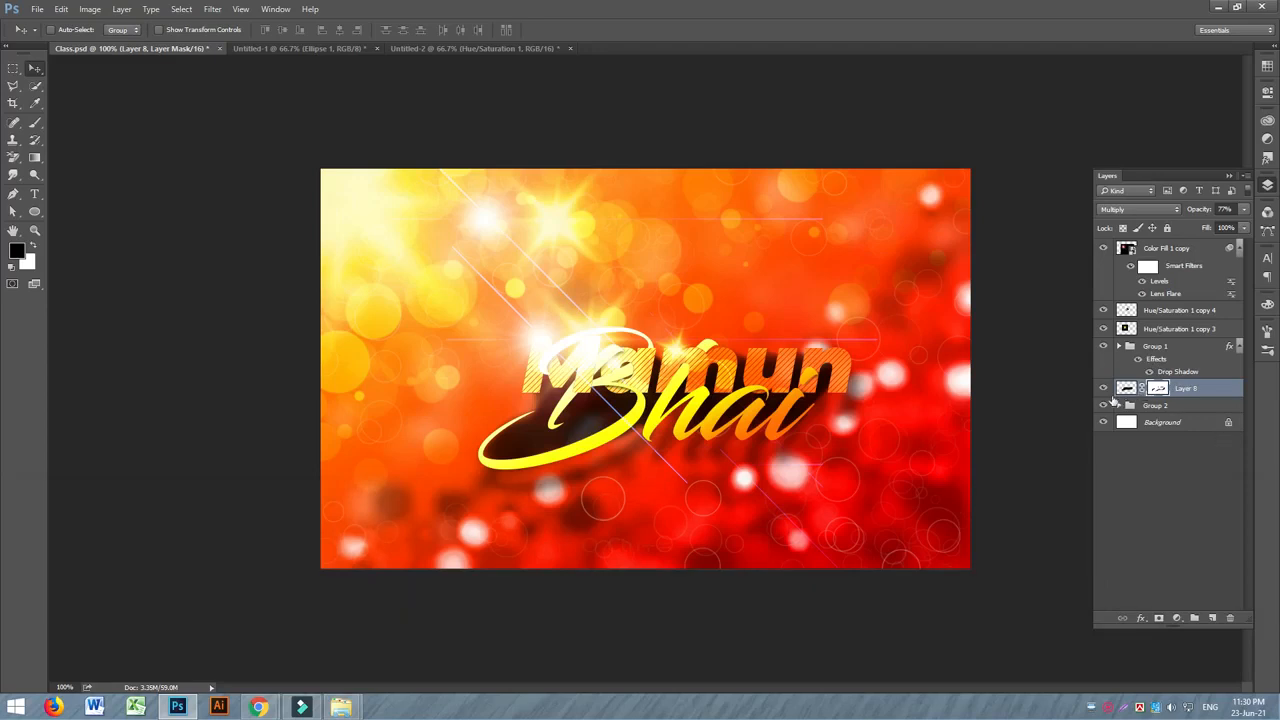
{"action": "left_click", "coordinate": [1103, 389]}
{"action": "left_click", "coordinate": [1103, 389]}
{"action": "left_click", "coordinate": [1103, 389], "text": "alt"}
{"action": "left_click", "coordinate": [1103, 389], "text": "alt"}
Add a Pattern fill layer above Group 2 using the rough gray texture at 60% scale.
{"action": "left_click", "coordinate": [1160, 406]}
{"action": "left_click", "coordinate": [1175, 617]}
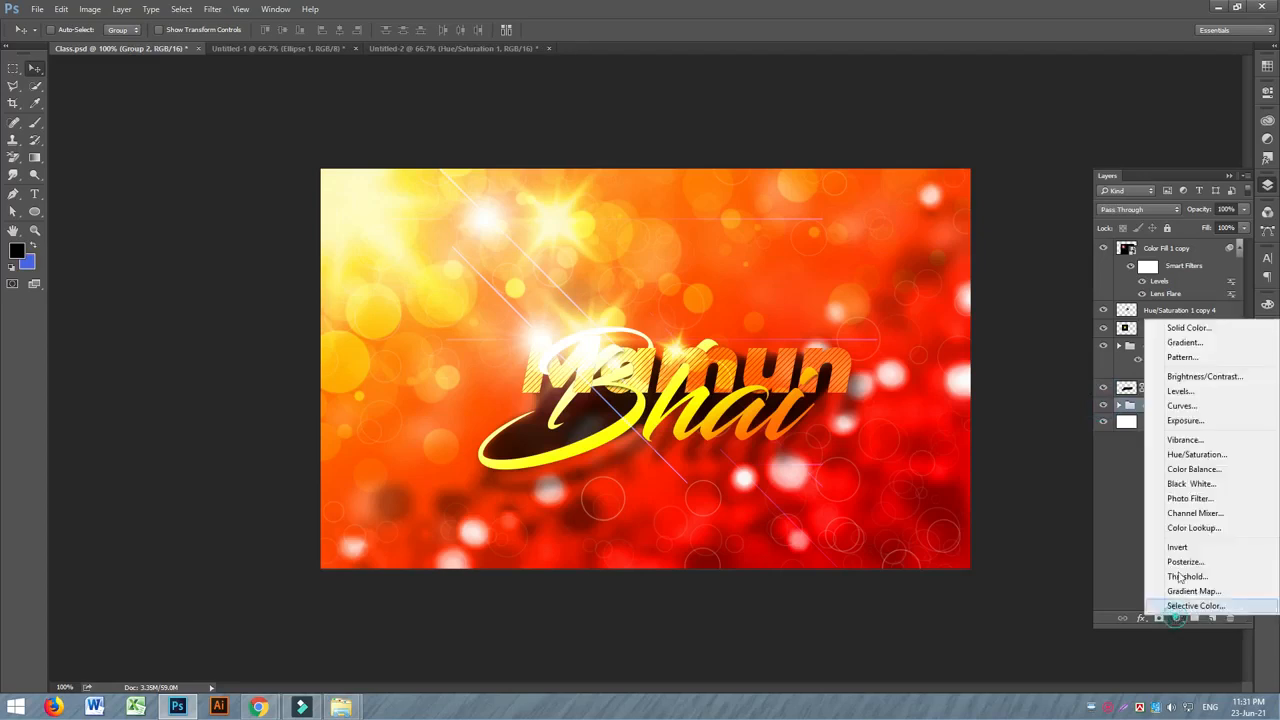
{"action": "left_click", "coordinate": [1212, 360]}
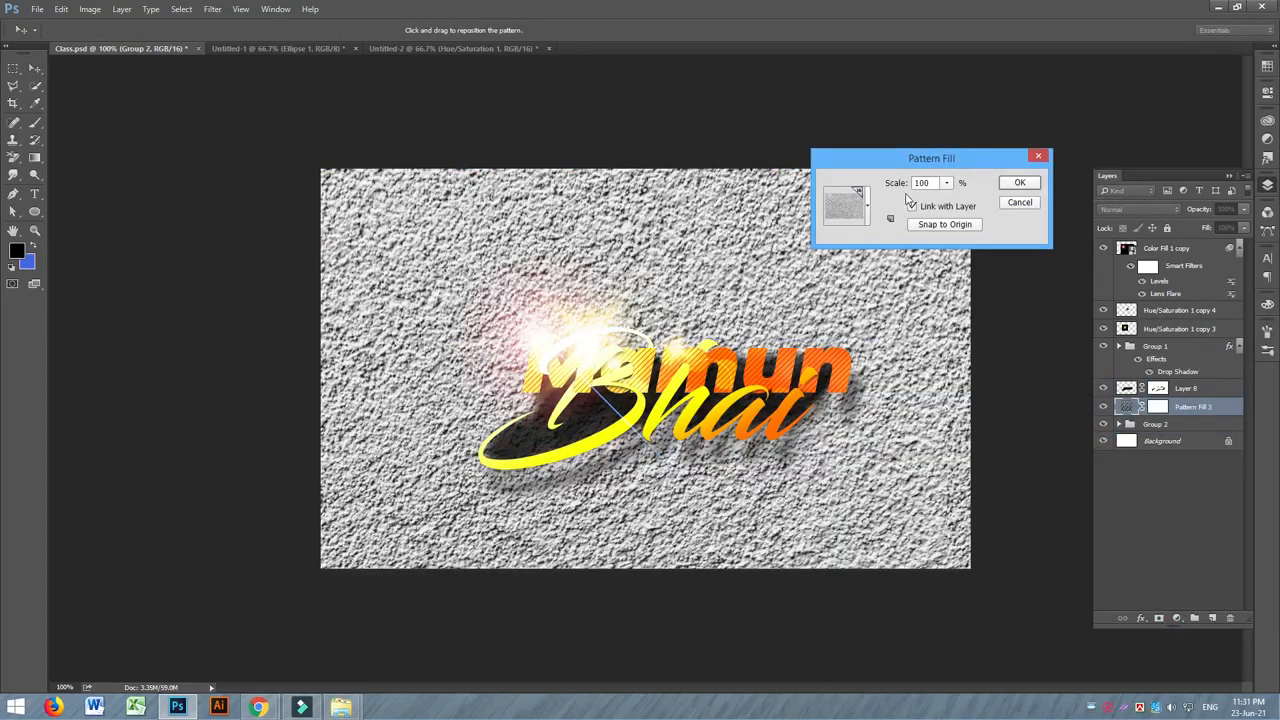
{"action": "left_click", "coordinate": [947, 184]}
{"action": "left_click_drag", "start_coordinate": [948, 202], "coordinate": [969, 199]}
{"action": "left_click", "coordinate": [945, 200]}
{"action": "left_click", "coordinate": [946, 200]}
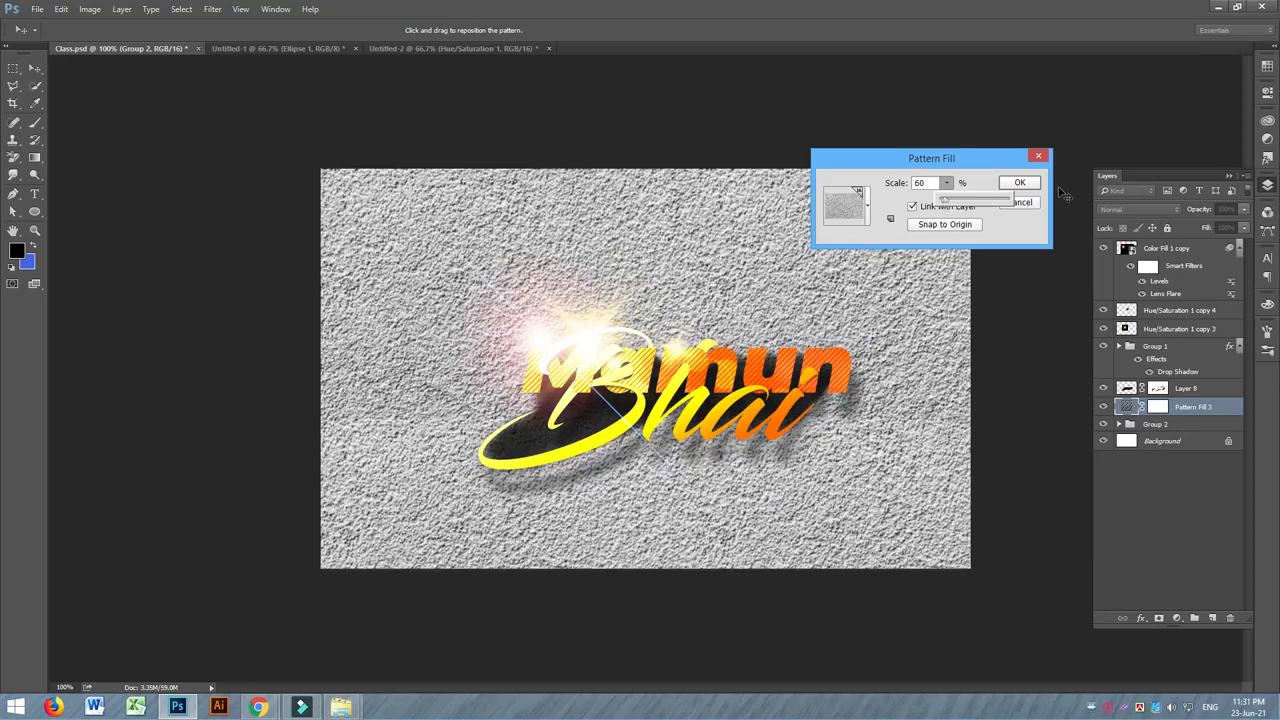
{"action": "left_click", "coordinate": [1019, 182]}
Blend the pattern fill into the background with Overlay mode at 38% opacity, and check the texture up close and at full view.
{"action": "left_click", "coordinate": [1153, 209]}
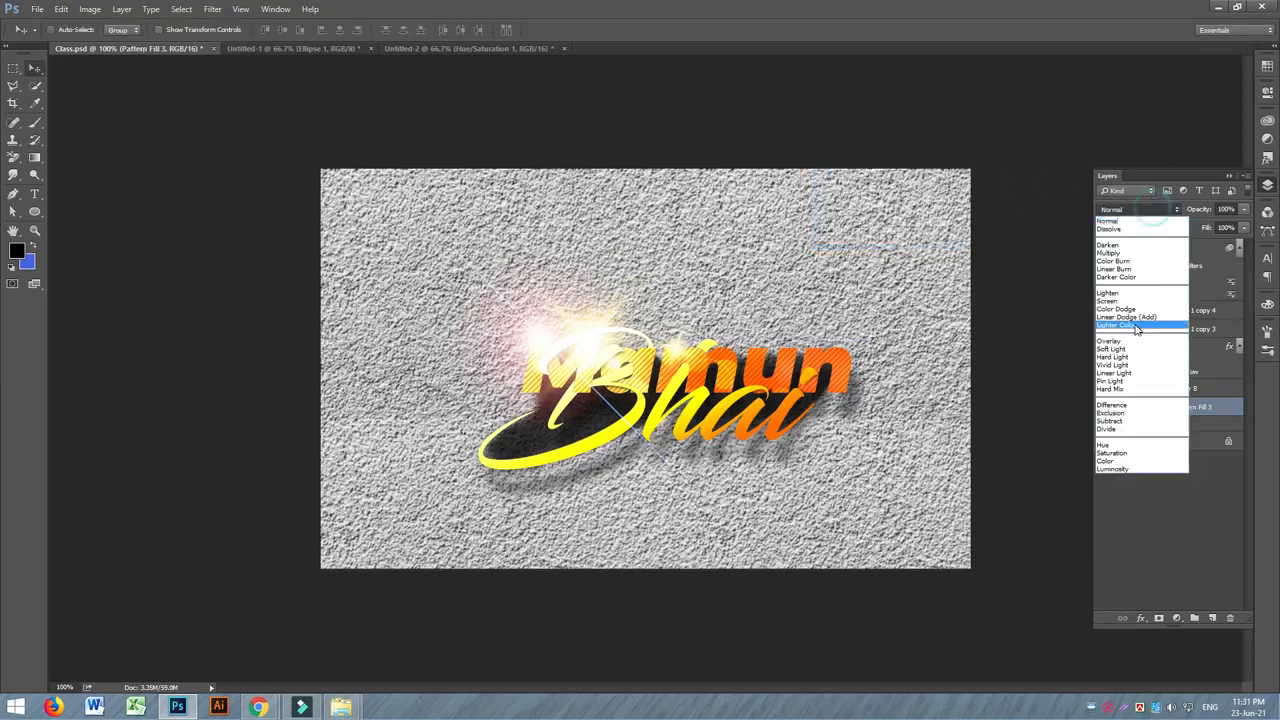
{"action": "left_click", "coordinate": [1122, 343]}
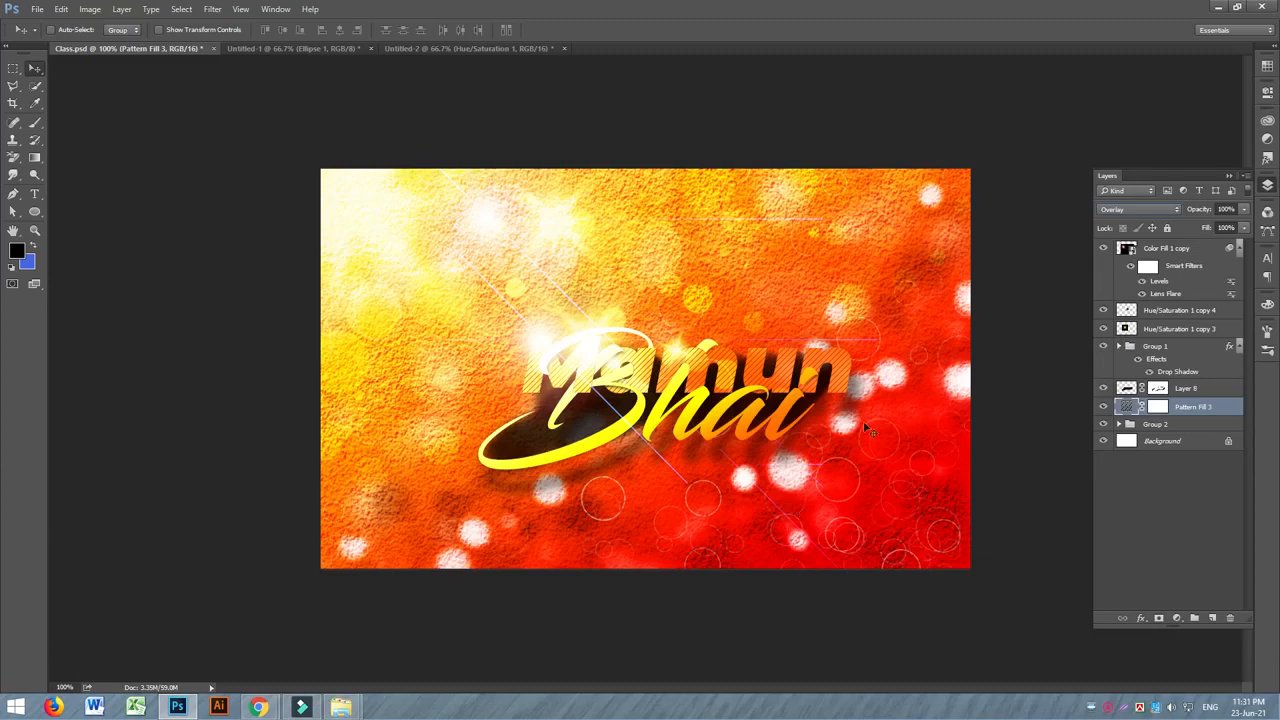
{"action": "left_click", "coordinate": [1244, 209]}
{"action": "left_click_drag", "start_coordinate": [1208, 228], "coordinate": [1199, 226]}
{"action": "left_click", "coordinate": [1018, 216]}
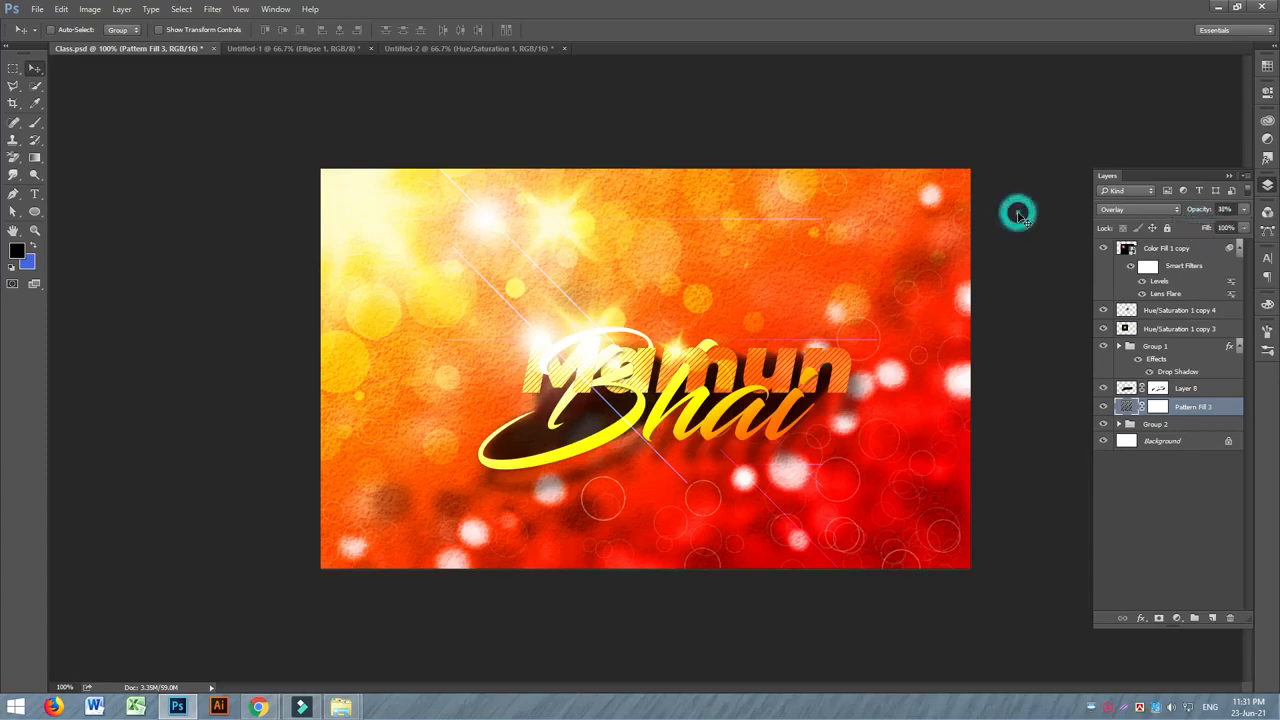
{"action": "key", "text": "ctrl+equal"}
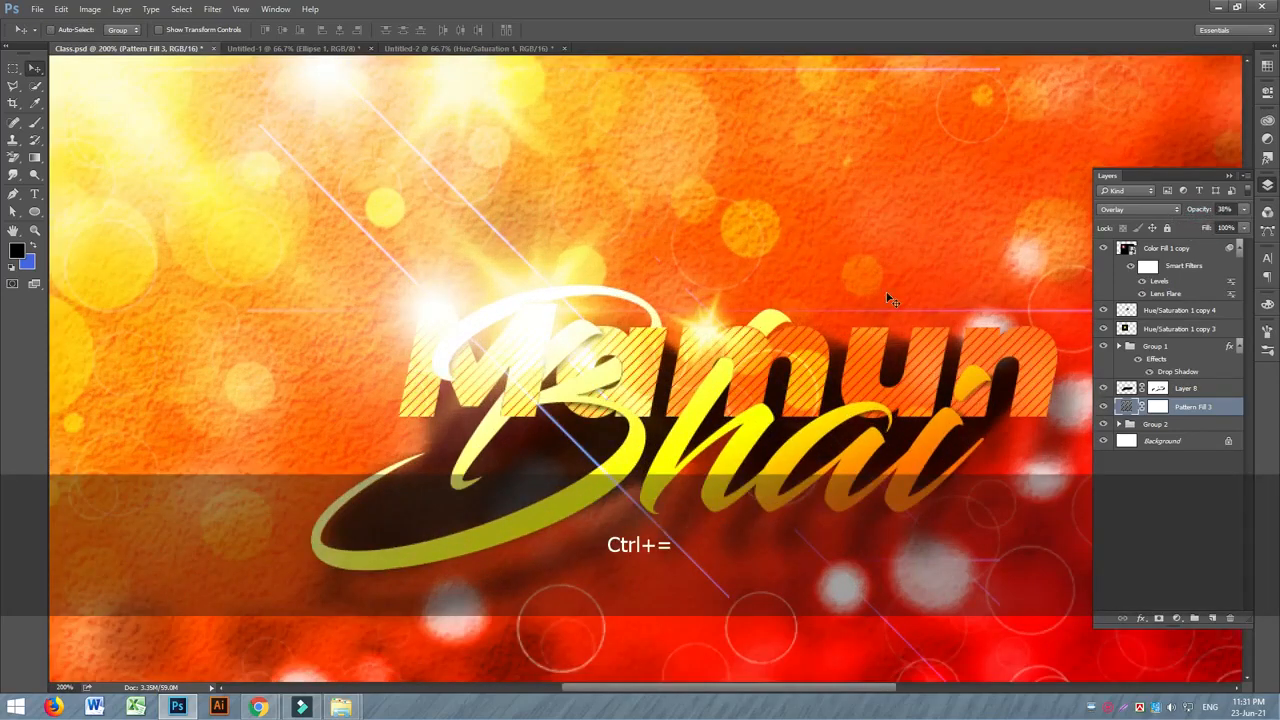
{"action": "key", "text": "ctrl+minus"}
{"action": "key", "text": "ctrl+equal"}
{"action": "key", "text": "ctrl+minus"}
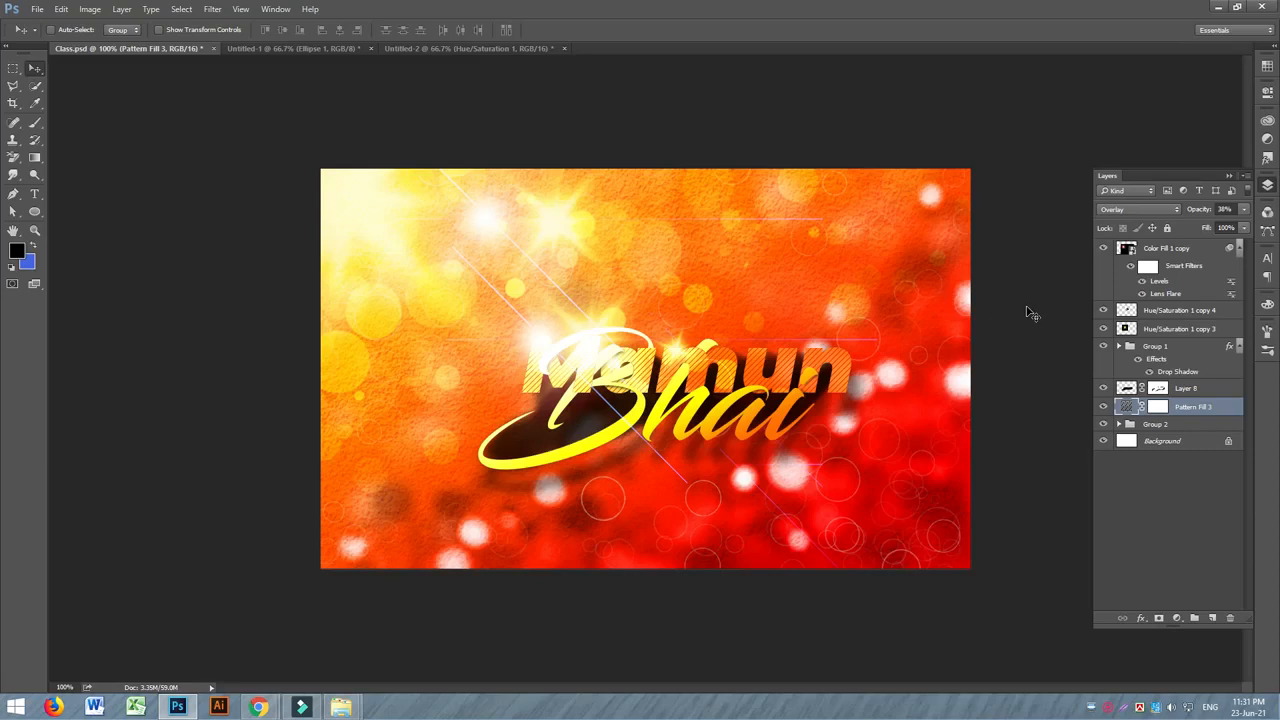
Switch to the Google Meet call window.
{"action": "mouse_move", "coordinate": [258, 707]}
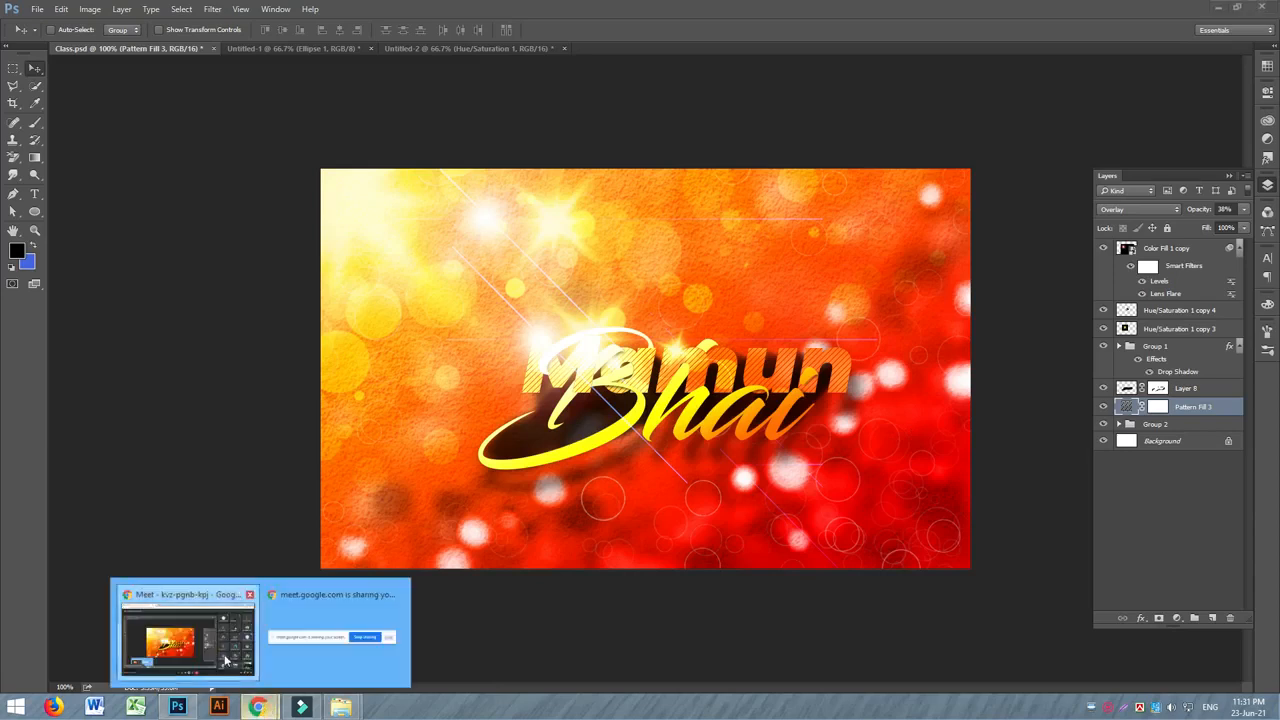
{"action": "left_click", "coordinate": [225, 661]}
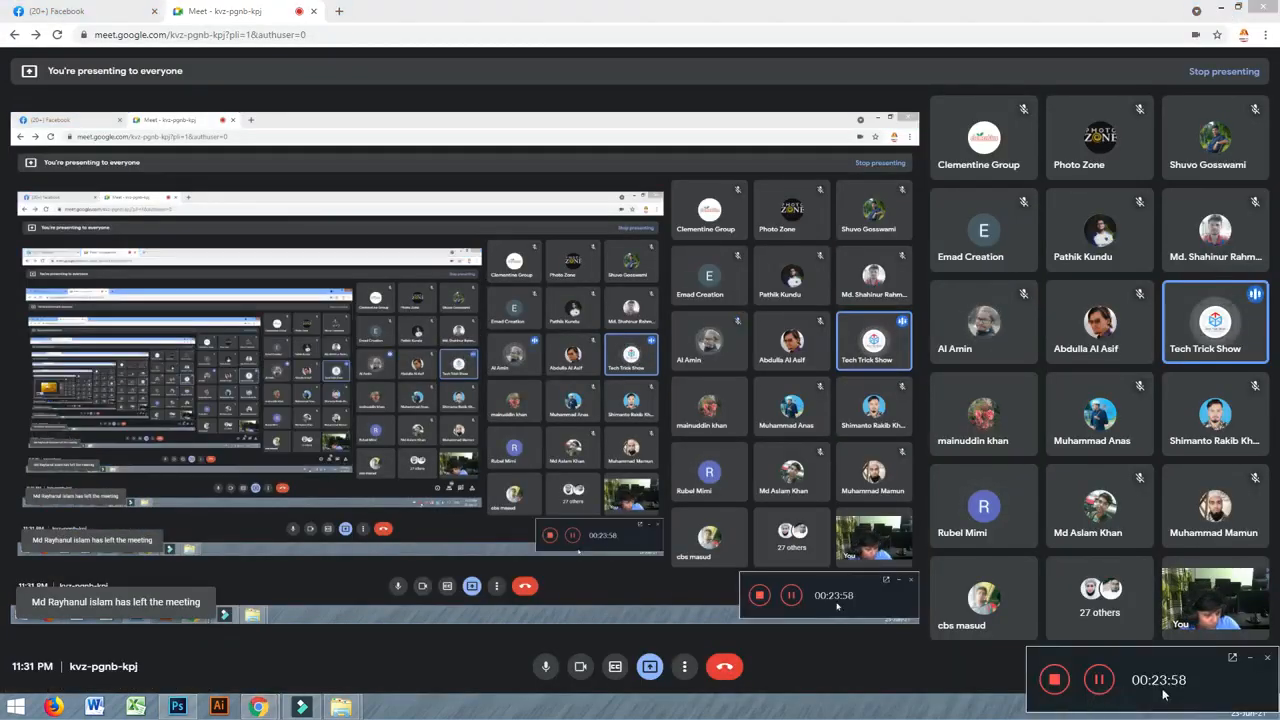